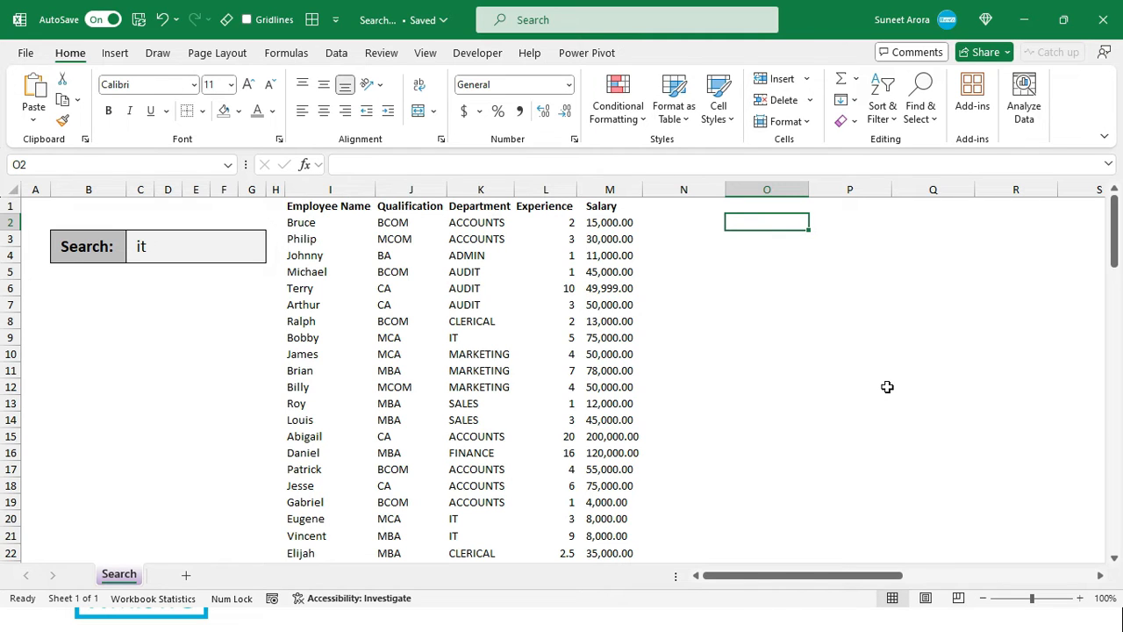
Enter a formula in O2 comparing the search cell with the first employee row: =rngSearchText=I2:M2.
{"action": "type", "text": "="}
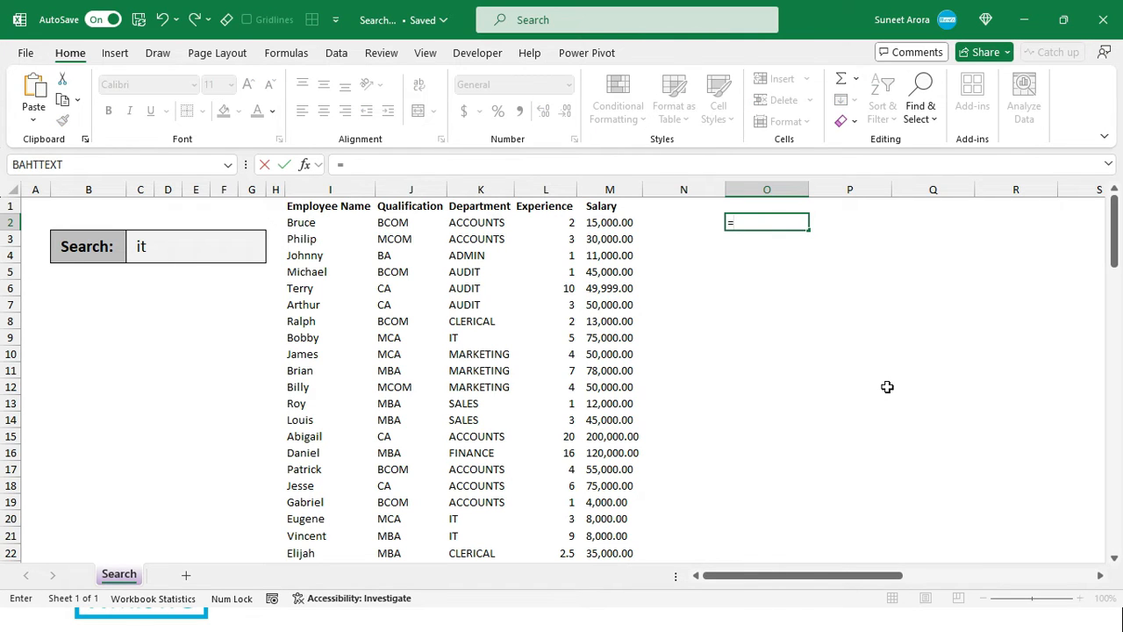
{"action": "left_click", "coordinate": [173, 252]}
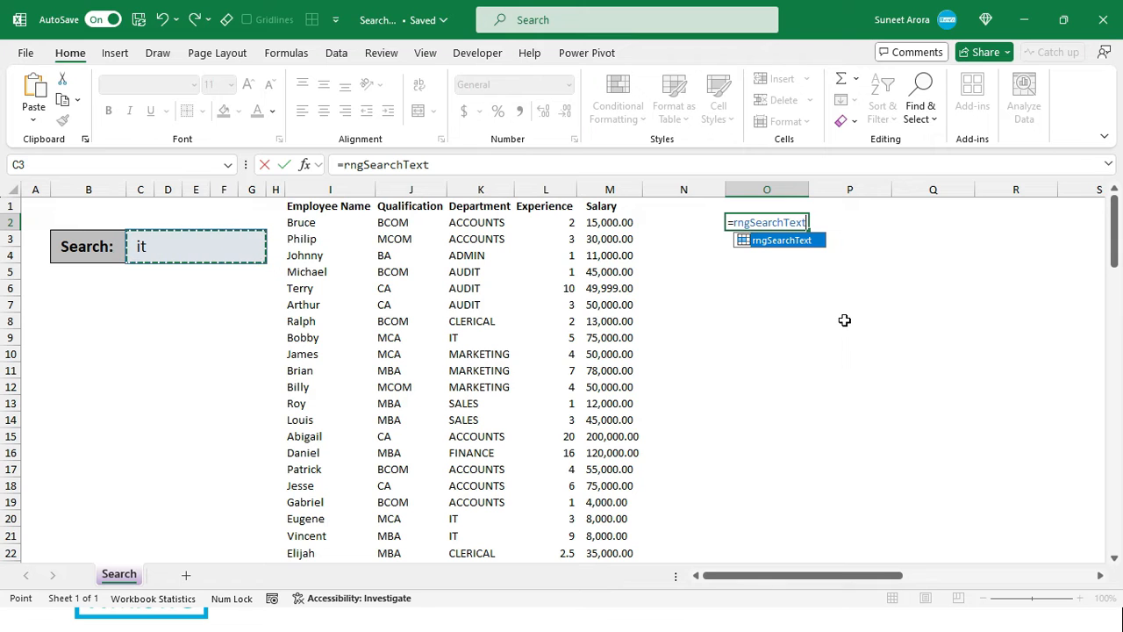
{"action": "type", "text": "="}
{"action": "left_click_drag", "start_coordinate": [303, 221], "coordinate": [609, 223]}
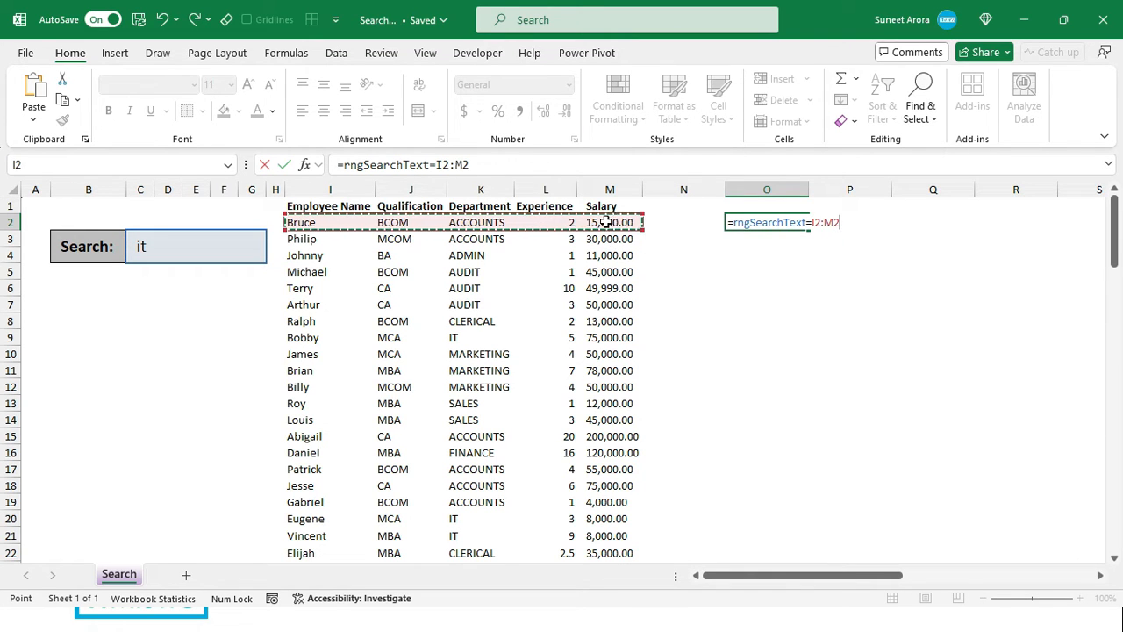
{"action": "key", "text": "Return"}
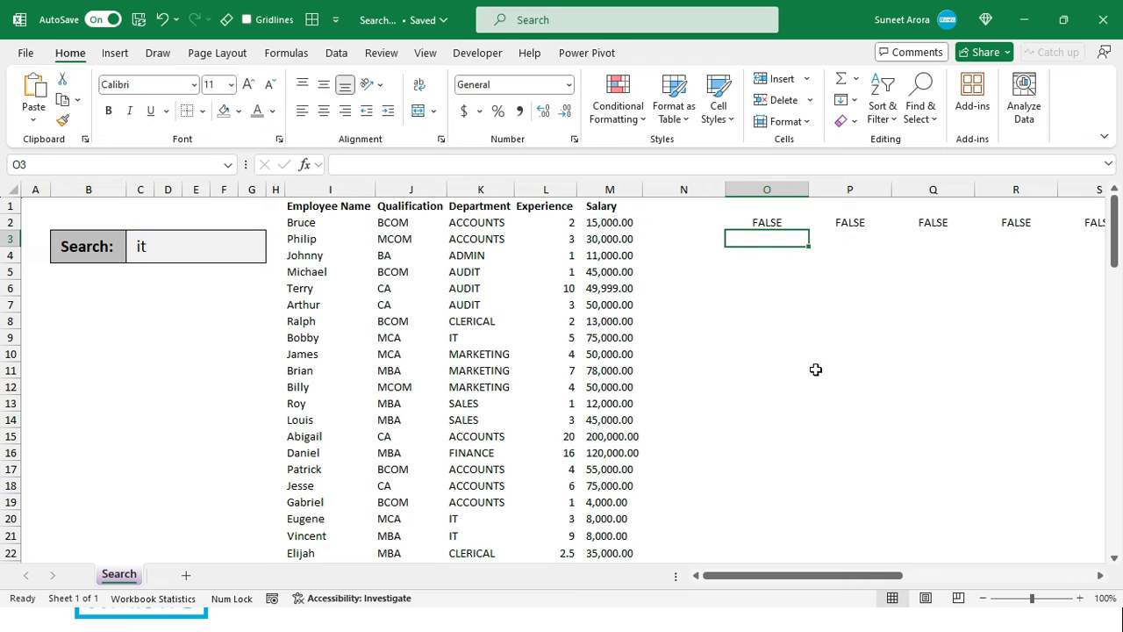
Narrow column N and fill the O2 comparison formula down to row 24.
{"action": "left_click", "coordinate": [776, 222]}
{"action": "left_click_drag", "start_coordinate": [725, 190], "coordinate": [669, 189]}
{"action": "left_click_drag", "start_coordinate": [751, 228], "coordinate": [745, 536]}
{"action": "scroll", "coordinate": [742, 527], "scroll_direction": "down", "scroll_amount": 4}
{"action": "left_click_drag", "start_coordinate": [752, 349], "coordinate": [752, 380]}
{"action": "scroll", "coordinate": [737, 382], "scroll_direction": "up", "scroll_amount": 5}
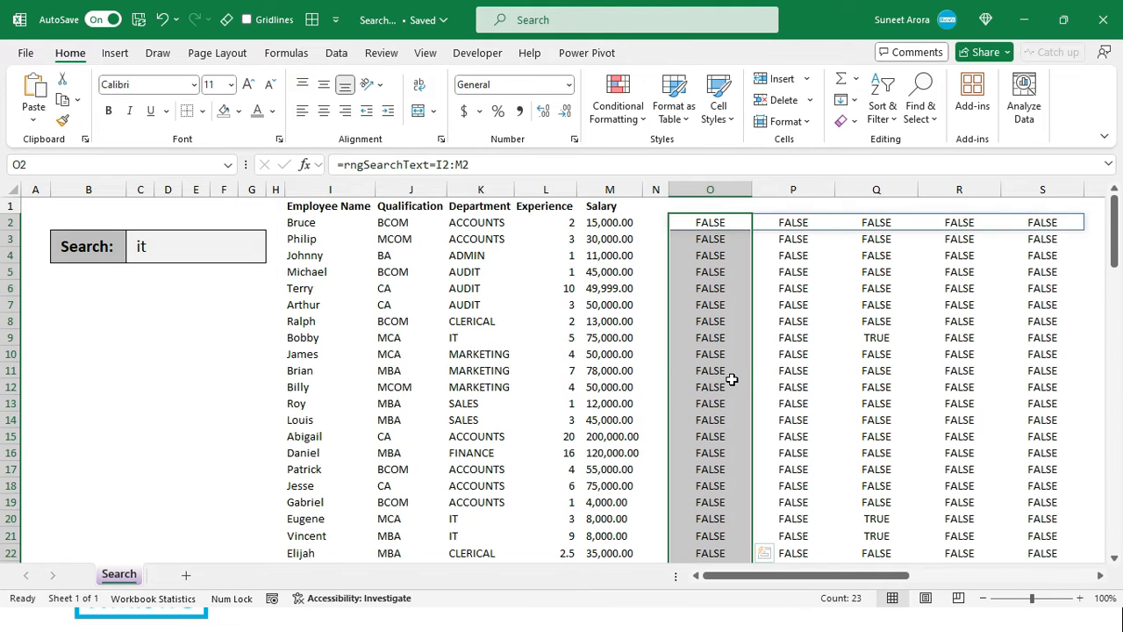
{"action": "left_click", "coordinate": [732, 383]}
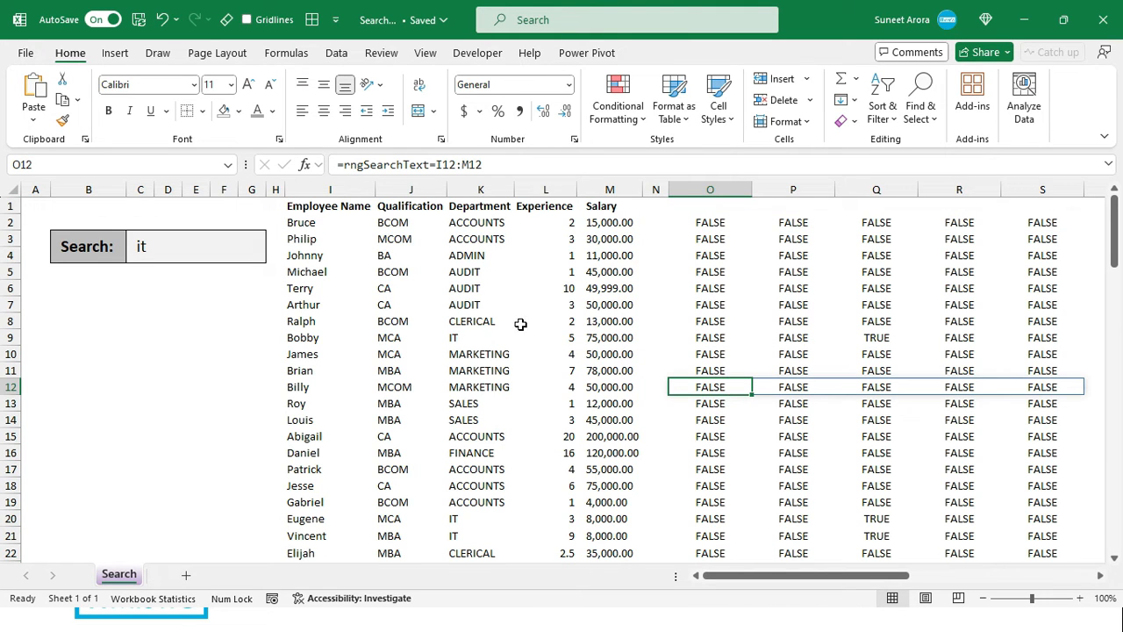
Compare the IT entries in the Department column and the search text with the matching results in column Q.
{"action": "left_click", "coordinate": [483, 337]}
{"action": "left_click", "coordinate": [867, 334]}
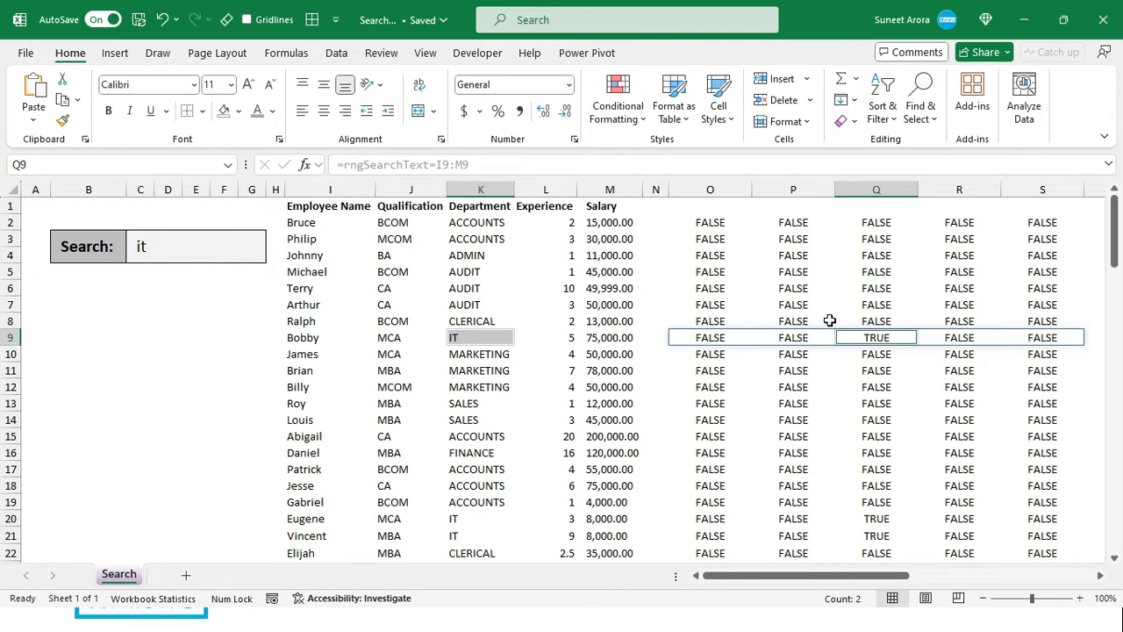
{"action": "left_click", "coordinate": [251, 243]}
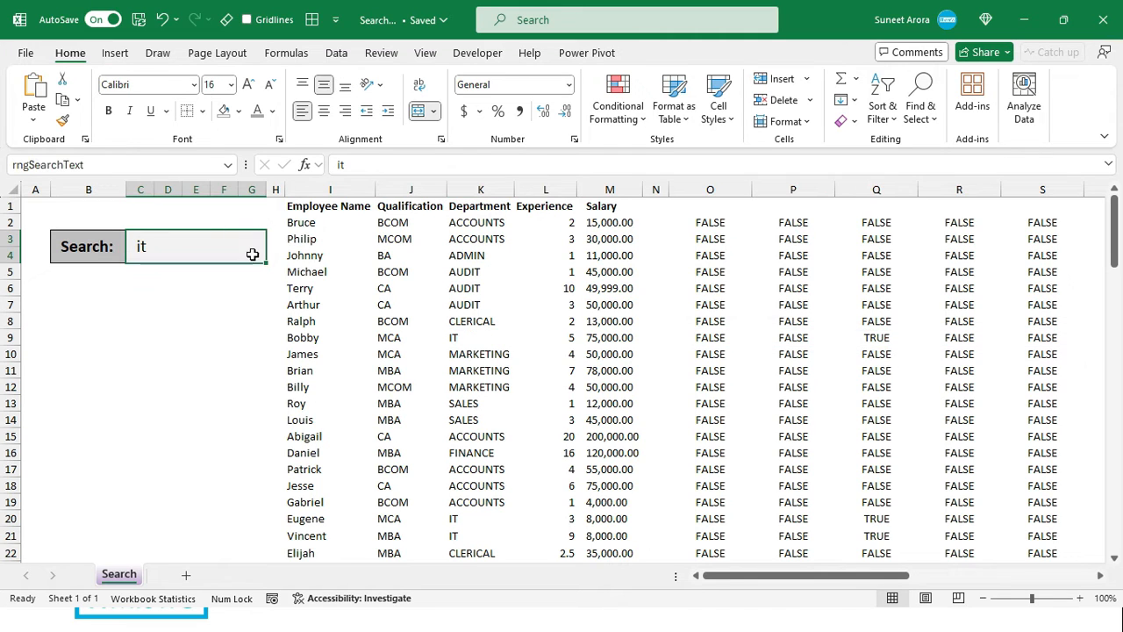
{"action": "left_click", "coordinate": [473, 517]}
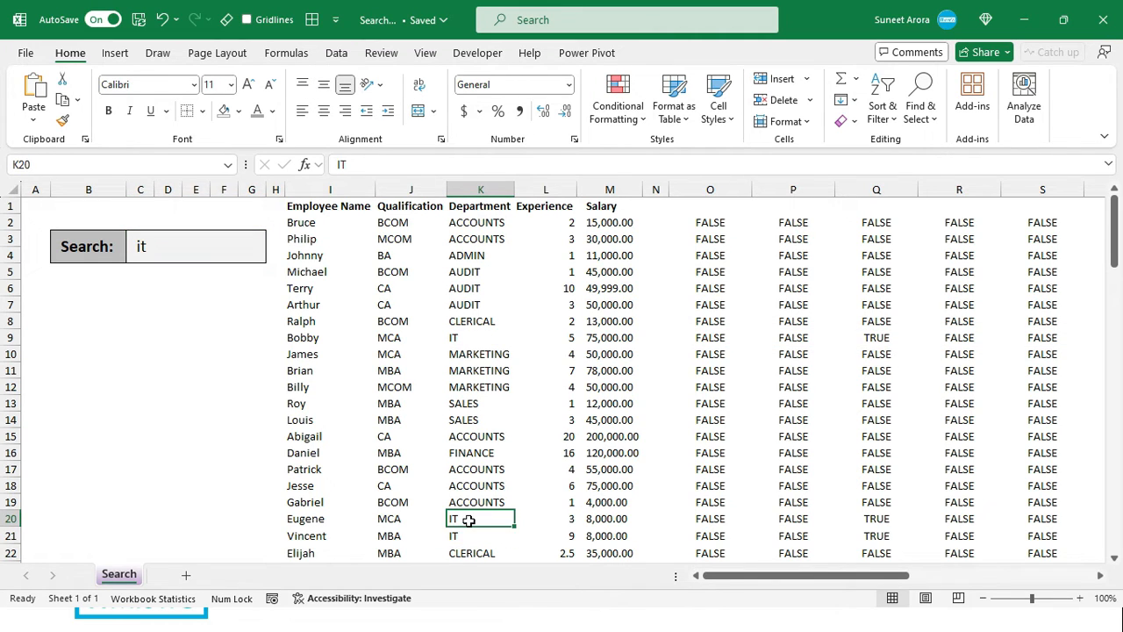
{"action": "left_click", "coordinate": [469, 520]}
{"action": "left_click_drag", "start_coordinate": [859, 519], "coordinate": [860, 535]}
{"action": "left_click_drag", "start_coordinate": [503, 523], "coordinate": [498, 548]}
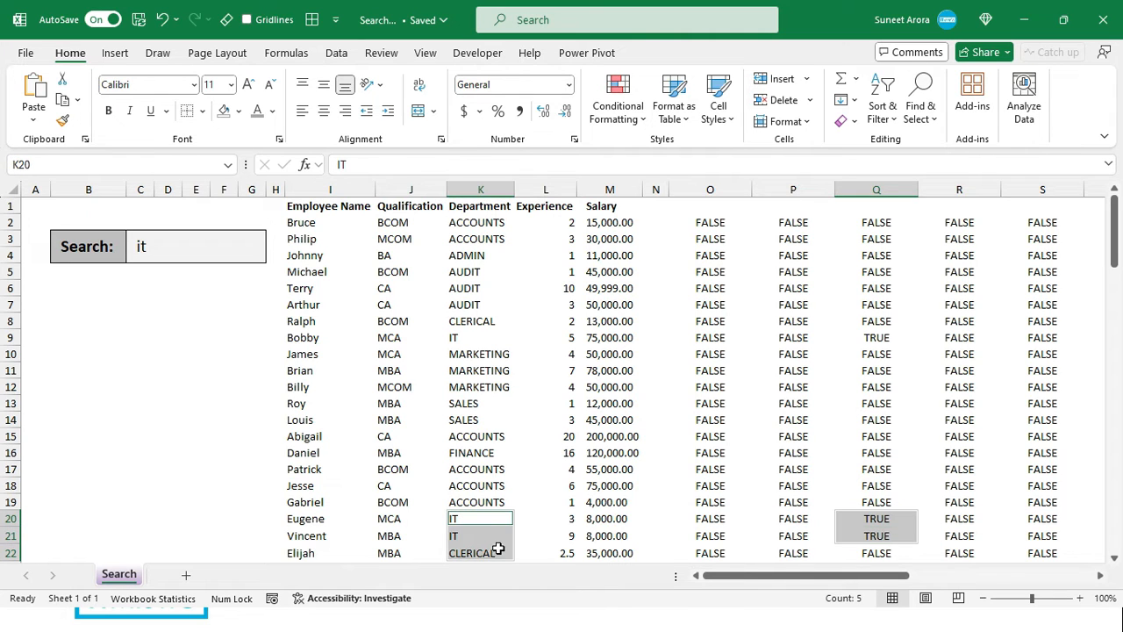
{"action": "left_click", "coordinate": [851, 524]}
Wrap the O2 comparison in OR as =OR(rngSearchText=I2:M2) and fill it down the remaining employee rows.
{"action": "left_click", "coordinate": [699, 225]}
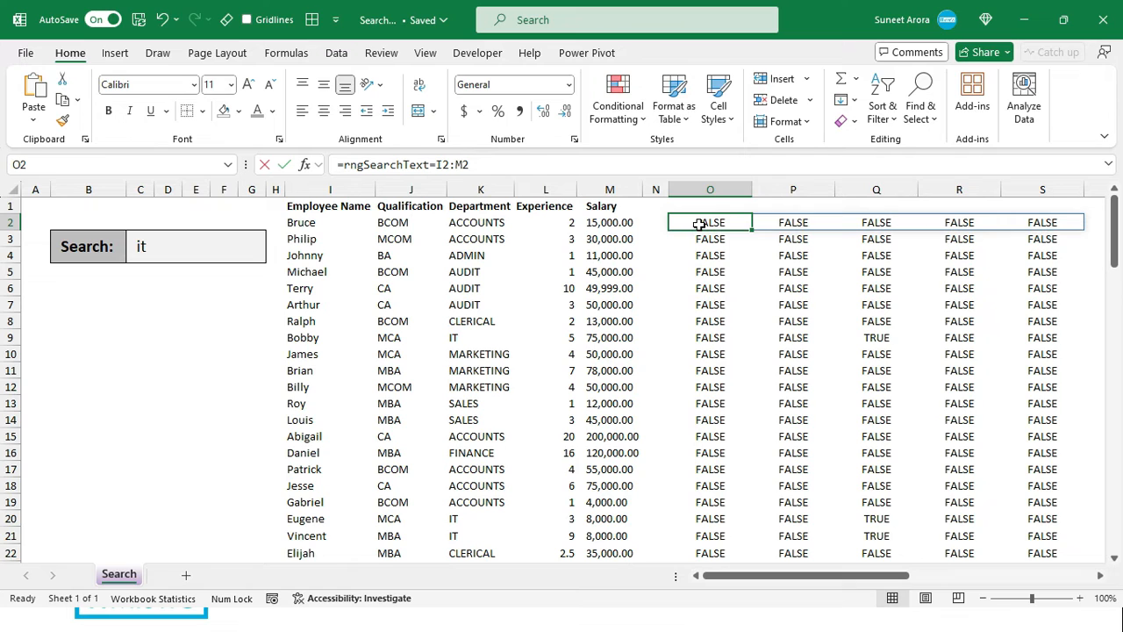
{"action": "double_click", "coordinate": [700, 224]}
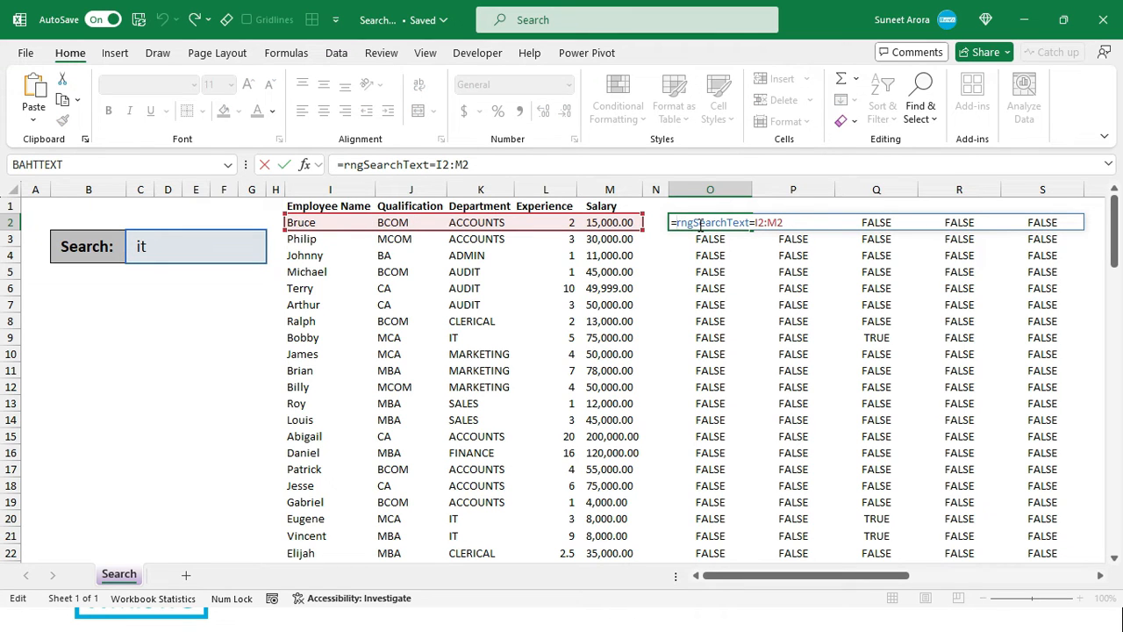
{"action": "type", "text": "OR("}
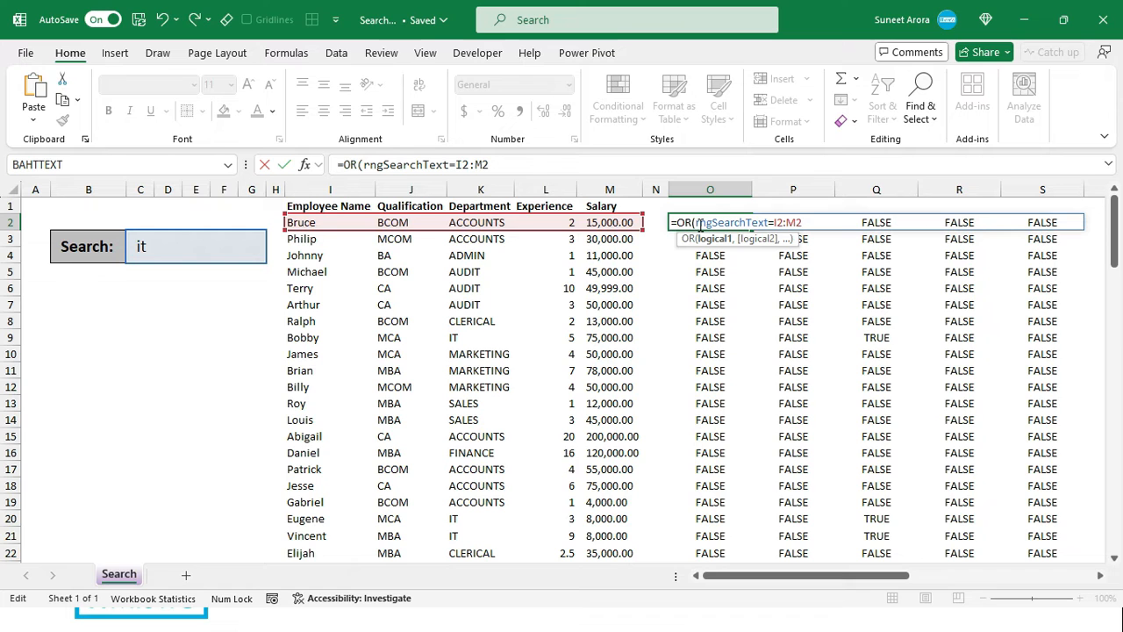
{"action": "key", "text": "Return"}
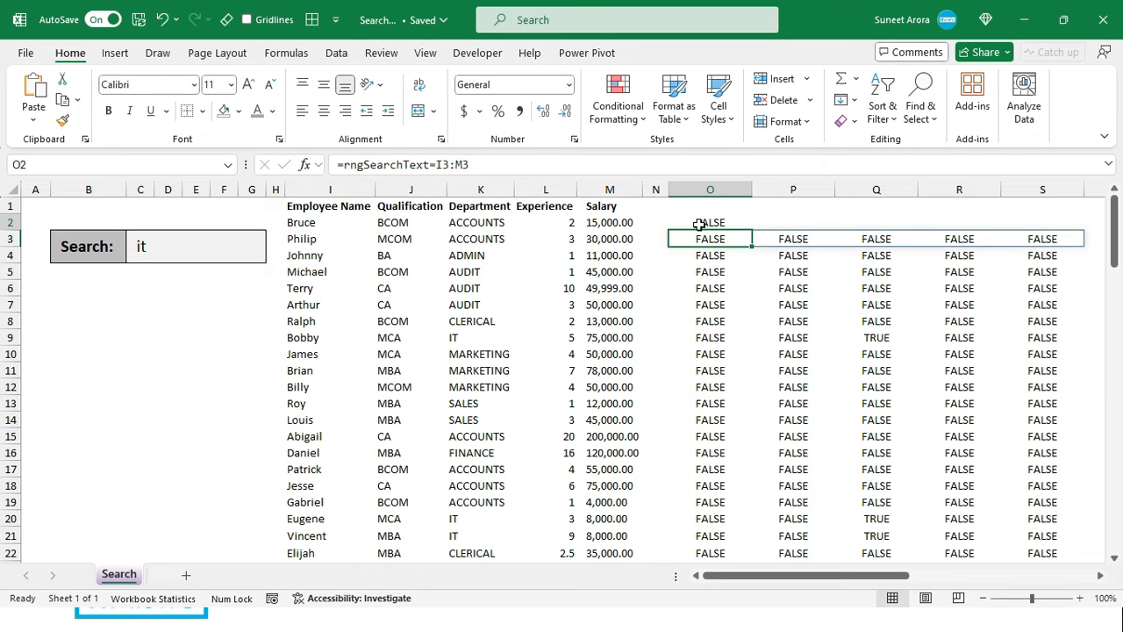
{"action": "left_click", "coordinate": [699, 224]}
{"action": "left_click_drag", "start_coordinate": [755, 232], "coordinate": [755, 232]}
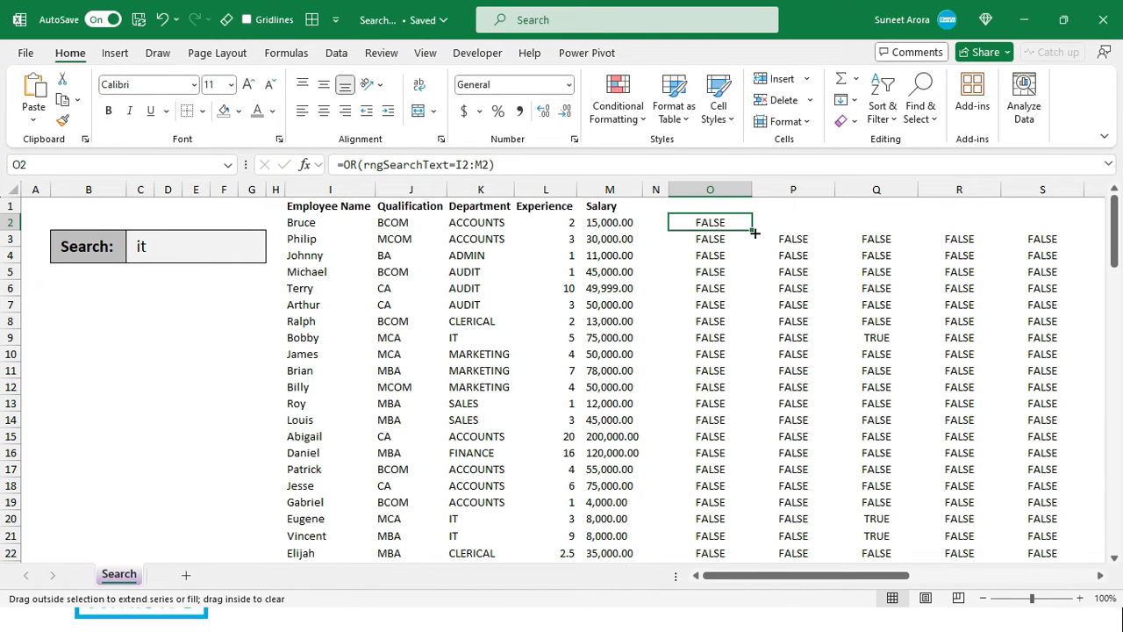
{"action": "double_click", "coordinate": [755, 233]}
{"action": "left_click", "coordinate": [731, 422]}
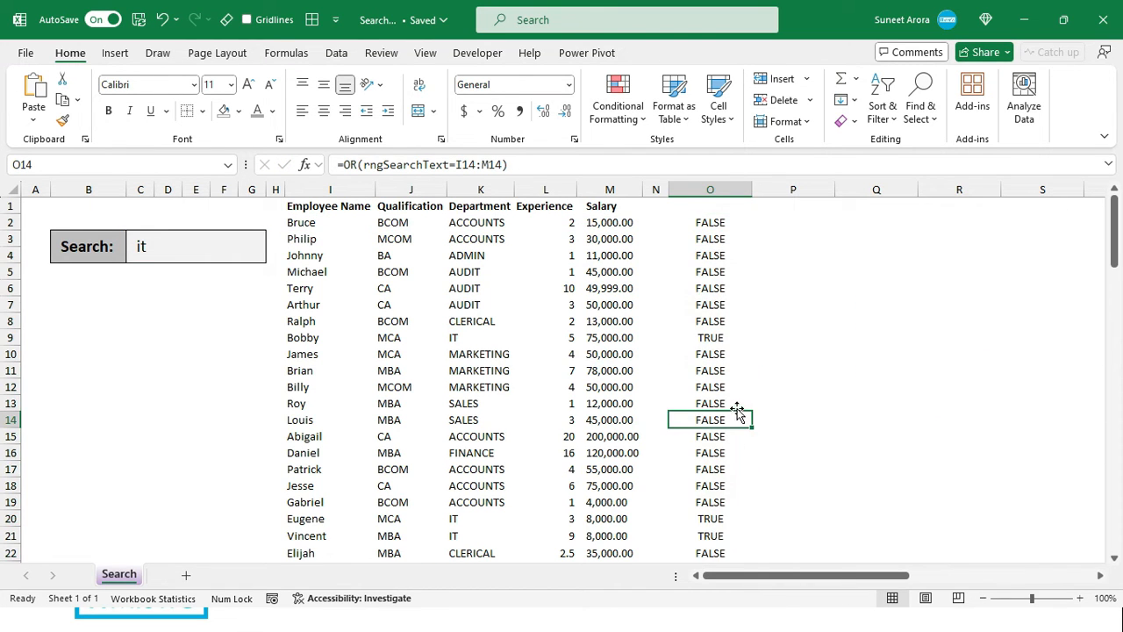
Check the OR results in column O against the IT departments in rows 9, 20 and 21.
{"action": "left_click", "coordinate": [718, 338]}
{"action": "left_click_drag", "start_coordinate": [719, 338], "coordinate": [412, 336]}
{"action": "left_click", "coordinate": [465, 335]}
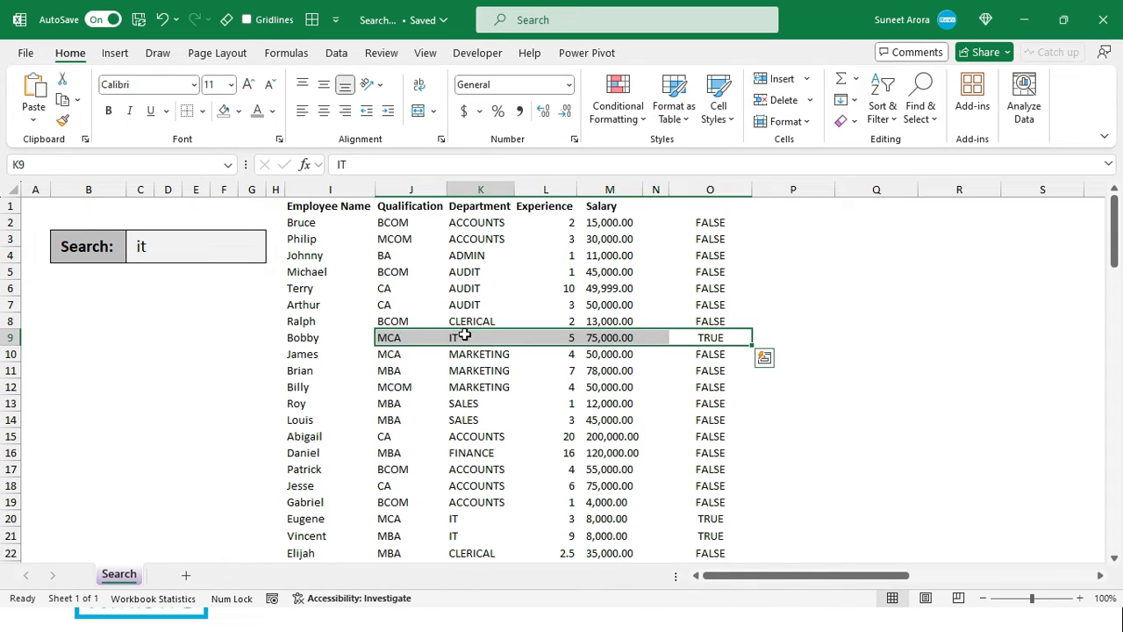
{"action": "left_click", "coordinate": [465, 336]}
{"action": "left_click", "coordinate": [708, 337]}
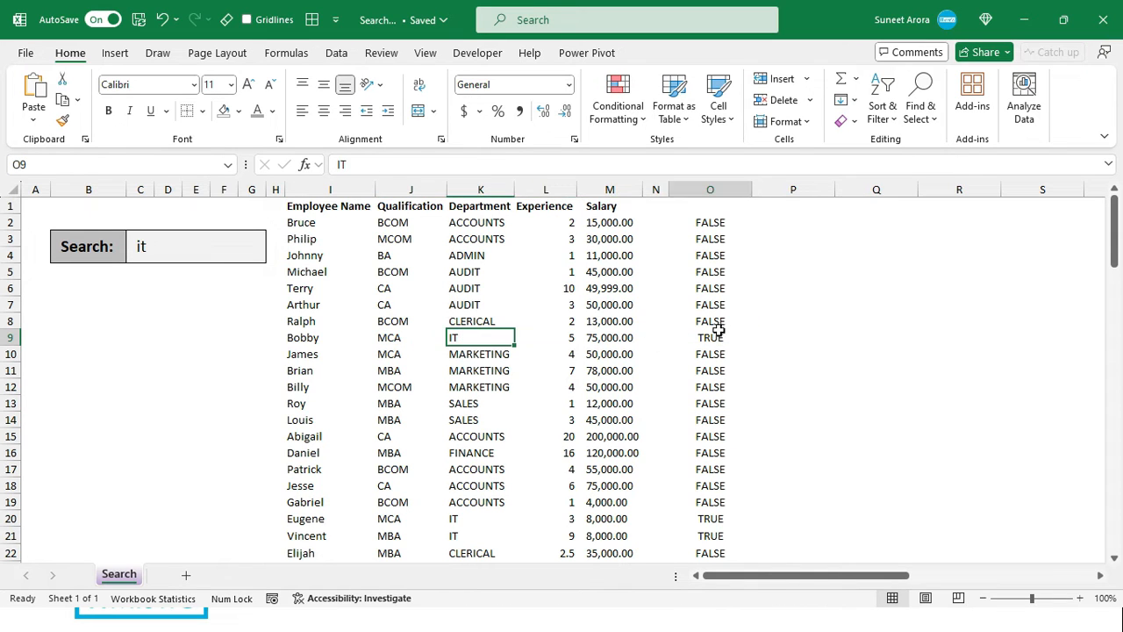
{"action": "left_click", "coordinate": [710, 487]}
{"action": "left_click_drag", "start_coordinate": [709, 519], "coordinate": [709, 534]}
{"action": "left_click_drag", "start_coordinate": [467, 521], "coordinate": [466, 533], "text": "ctrl"}
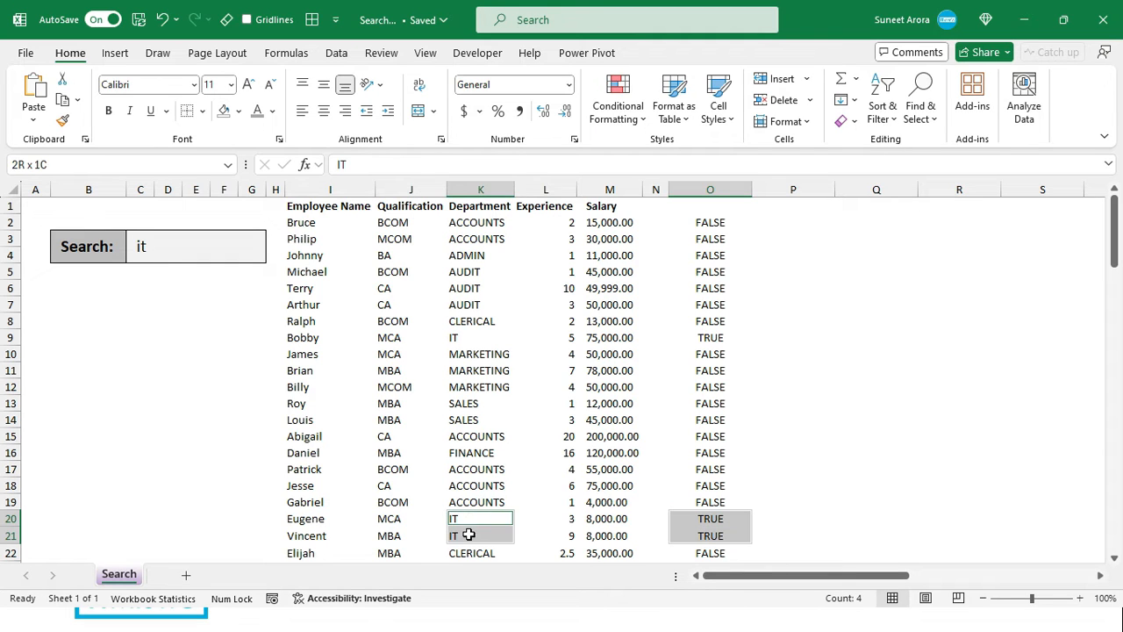
{"action": "left_click", "coordinate": [710, 225]}
{"action": "left_click", "coordinate": [710, 370]}
Examine the OR formulas in O2 and O9, including how the logical argument in O2 evaluates, without changing them.
{"action": "left_click", "coordinate": [710, 226]}
{"action": "key", "text": "F2"}
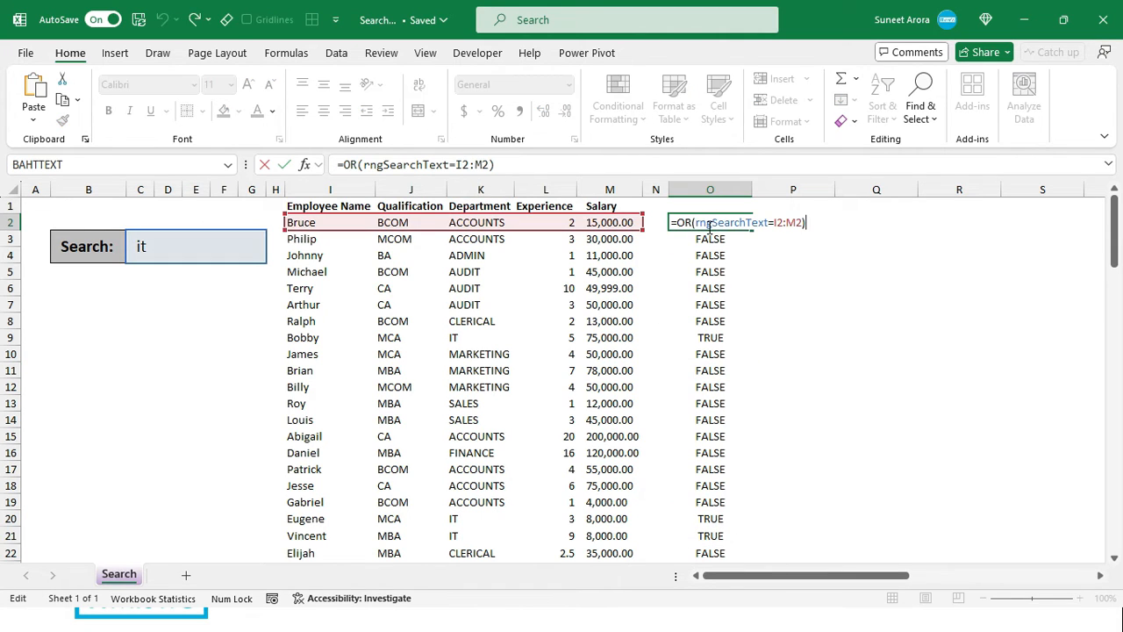
{"action": "left_click", "coordinate": [696, 222]}
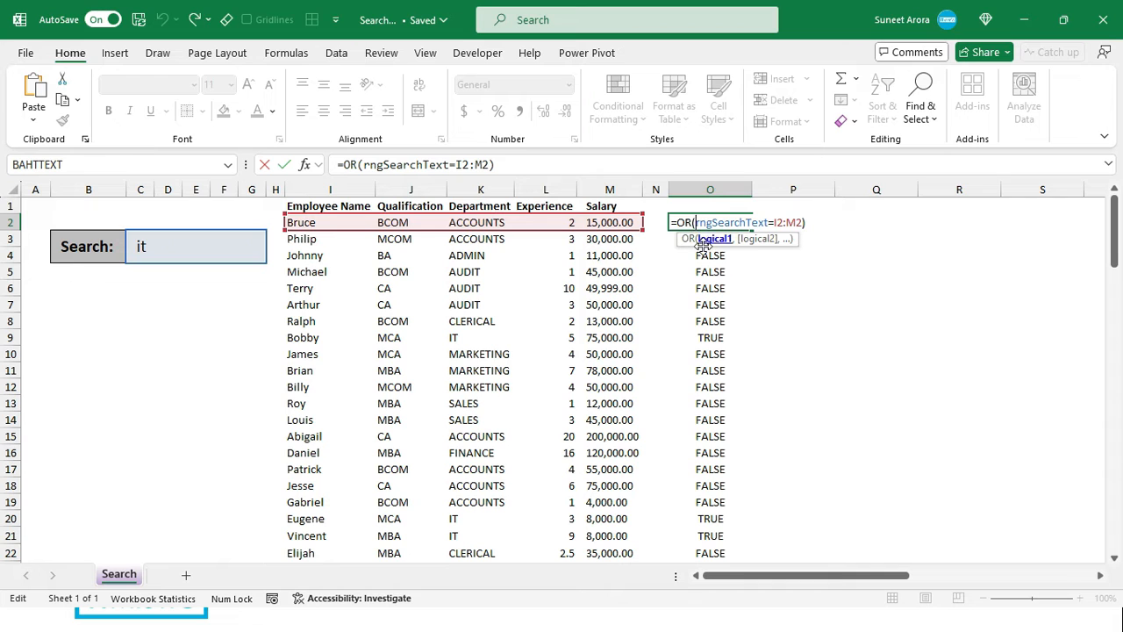
{"action": "left_click", "coordinate": [708, 241]}
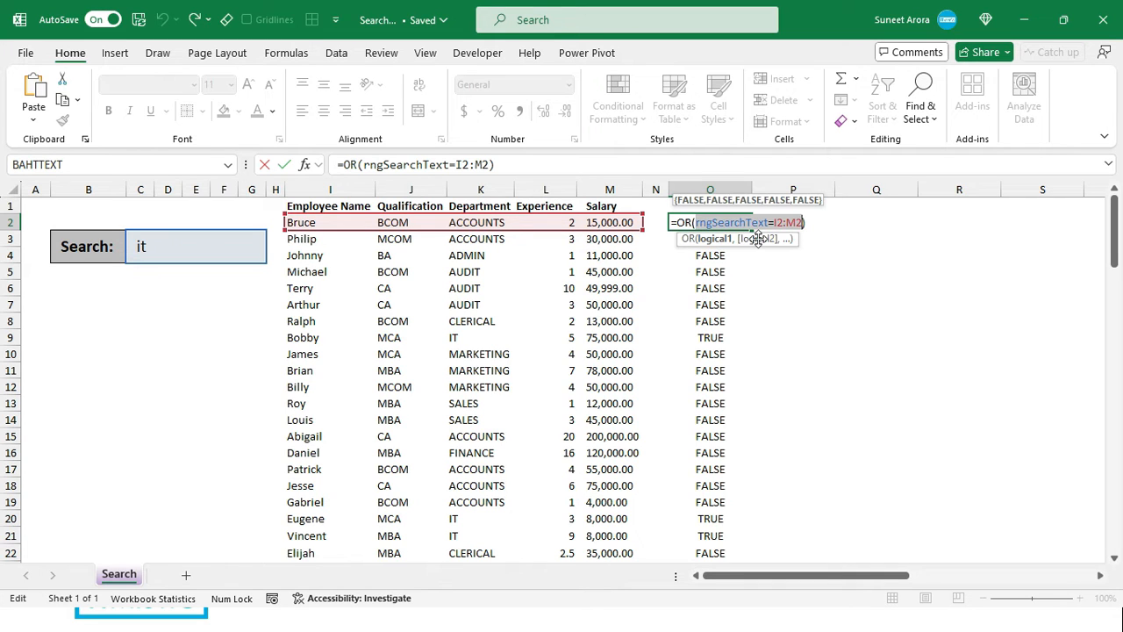
{"action": "key", "text": "Escape"}
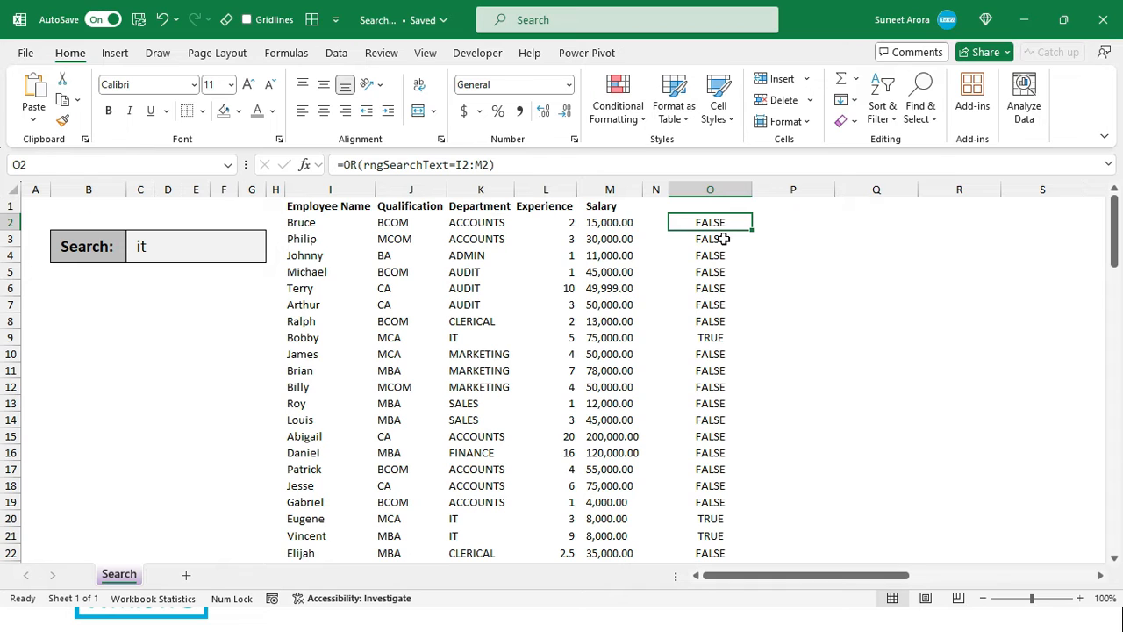
{"action": "left_click", "coordinate": [703, 340]}
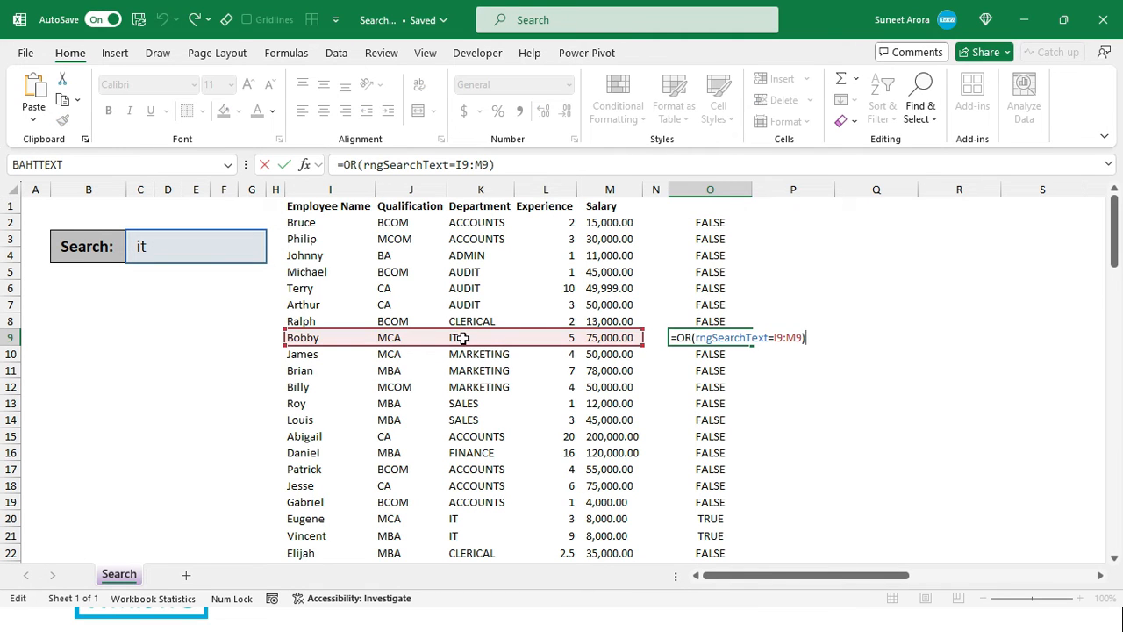
{"action": "key", "text": "Escape"}
{"action": "left_click", "coordinate": [707, 225]}
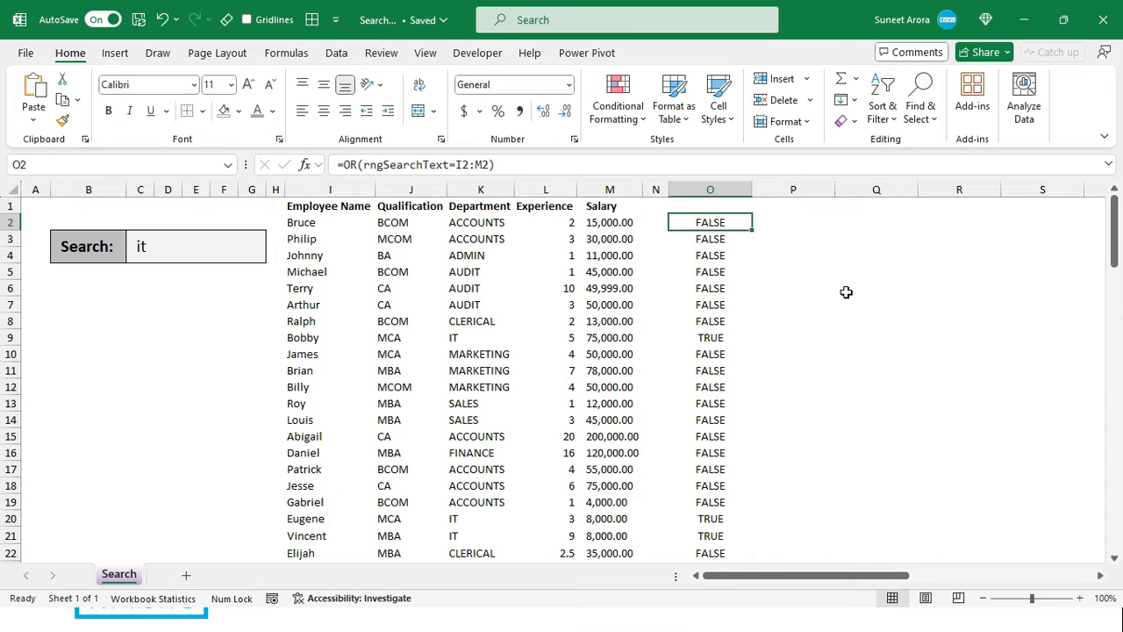
{"action": "key", "text": "F2"}
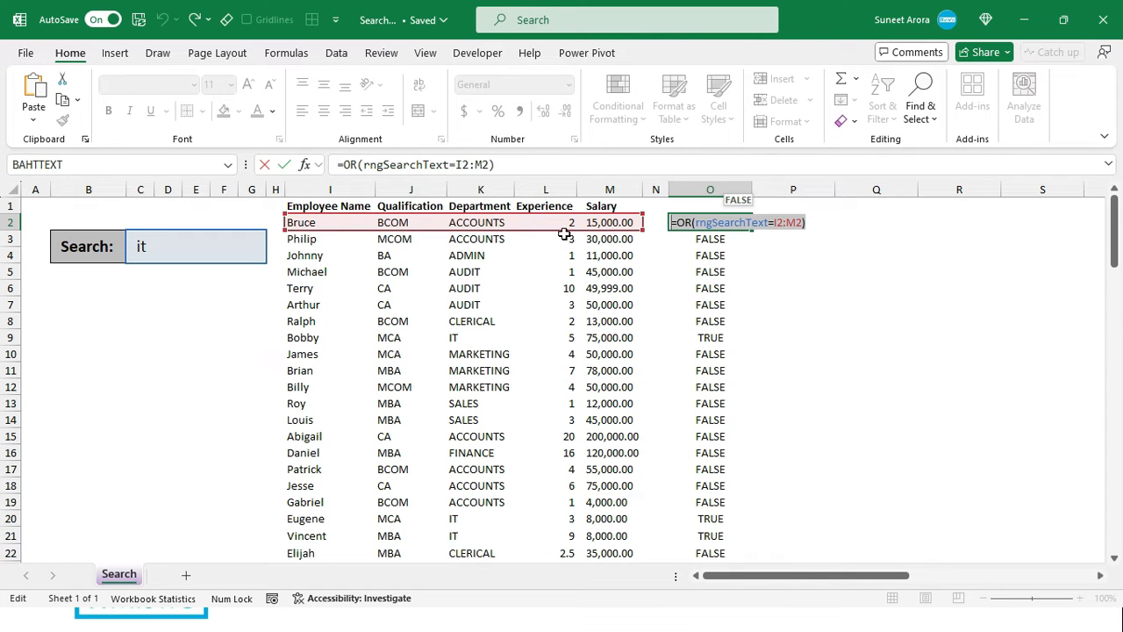
{"action": "key", "text": "Escape"}
Lock the columns in the O2 formula to get =OR(rngSearchText=$I2:$M2), copy the formula text and exit editing without saving.
{"action": "key", "text": "F2"}
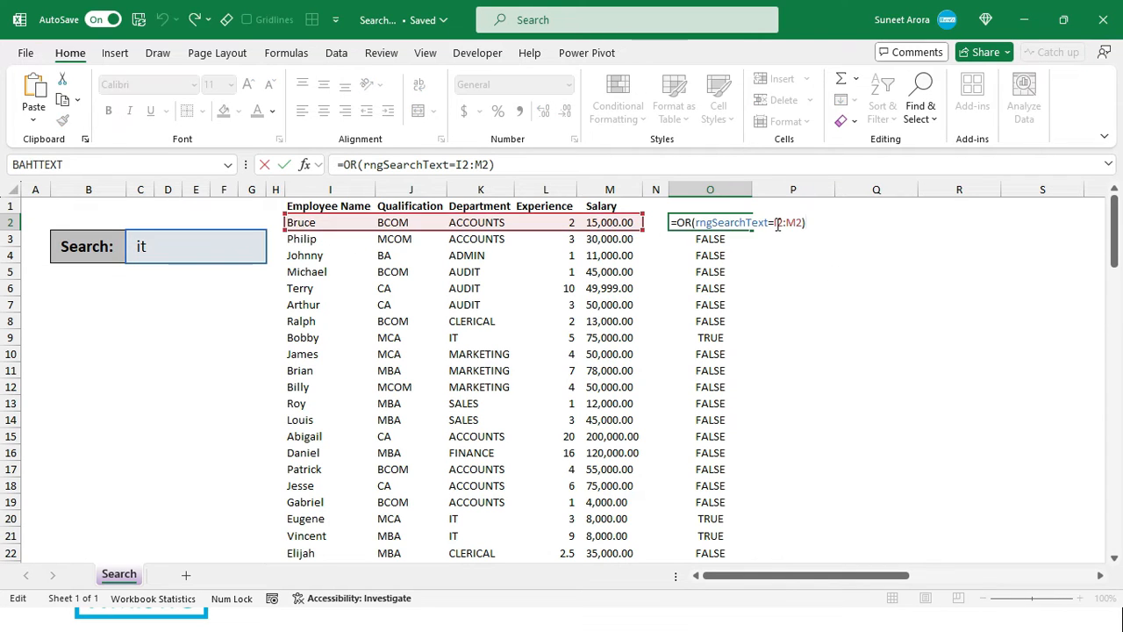
{"action": "left_click_drag", "start_coordinate": [773, 222], "coordinate": [801, 224]}
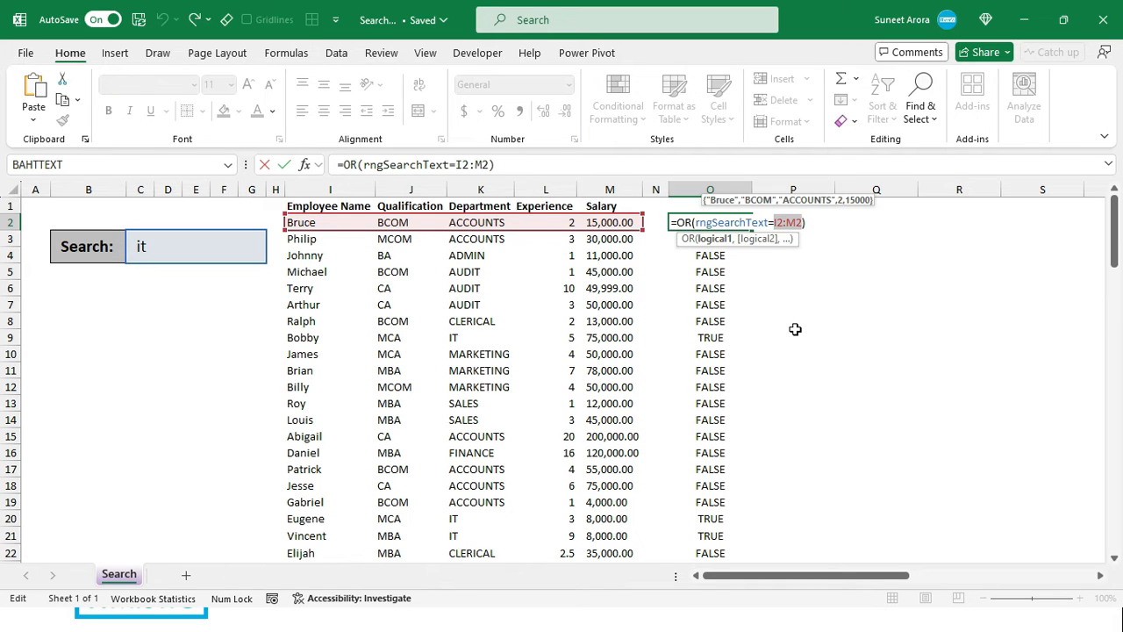
{"action": "key", "text": "F4"}
{"action": "key", "text": "F4"}
{"action": "key", "text": "F4"}
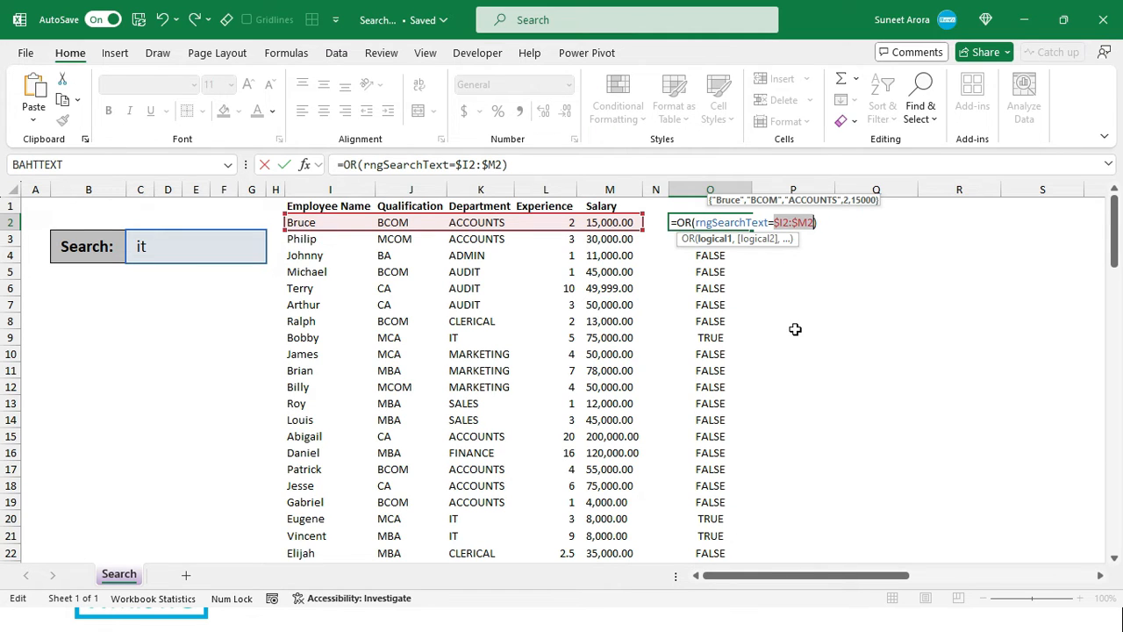
{"action": "key", "text": "End"}
{"action": "key", "text": "shift+Home"}
{"action": "key", "text": "ctrl+c"}
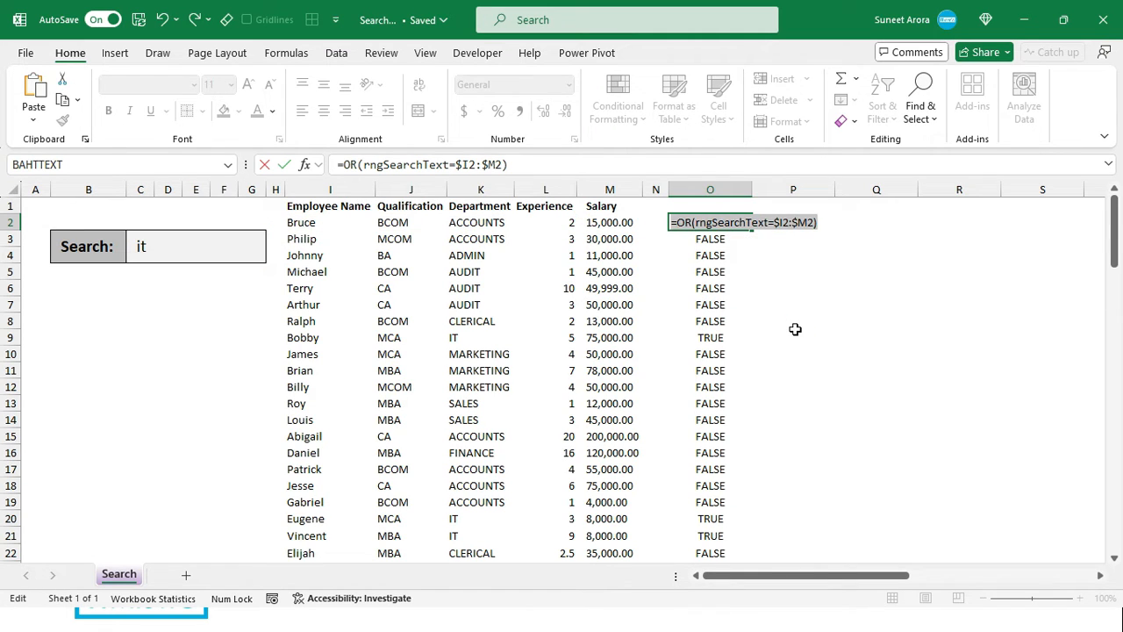
{"action": "key", "text": "Escape"}
Start a formula-based conditional formatting rule for the employee data from I2 through column M, using =OR(rngSearchText=$I2:$M2).
{"action": "left_click", "coordinate": [313, 224]}
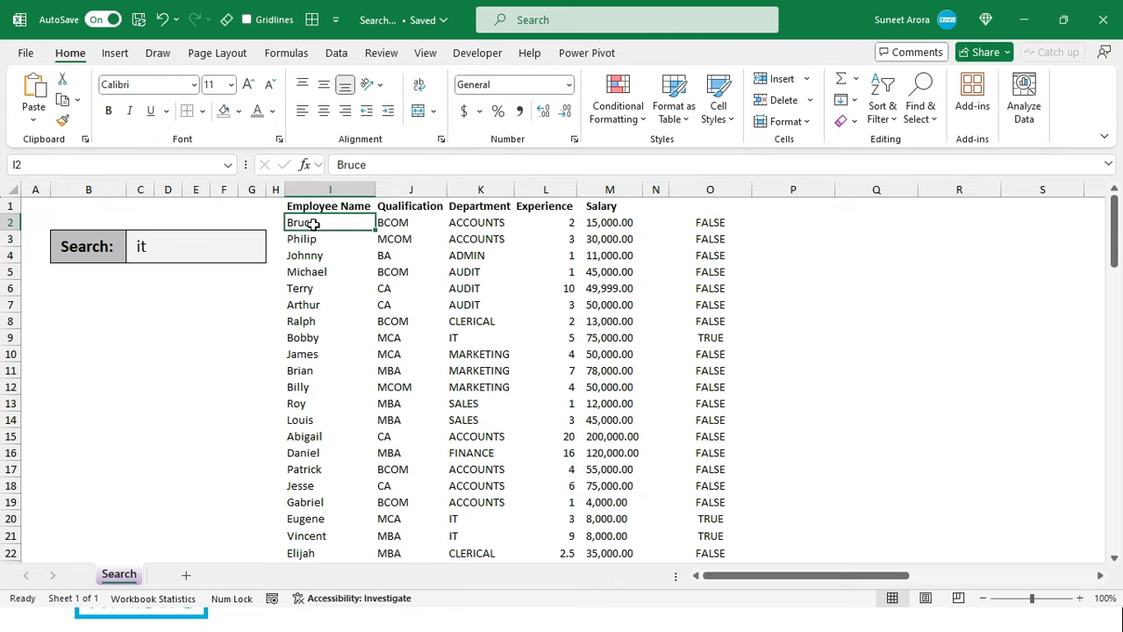
{"action": "key", "text": "ctrl+shift+Right"}
{"action": "key", "text": "ctrl+shift+Down"}
{"action": "scroll", "coordinate": [311, 220], "scroll_direction": "up", "scroll_amount": 1}
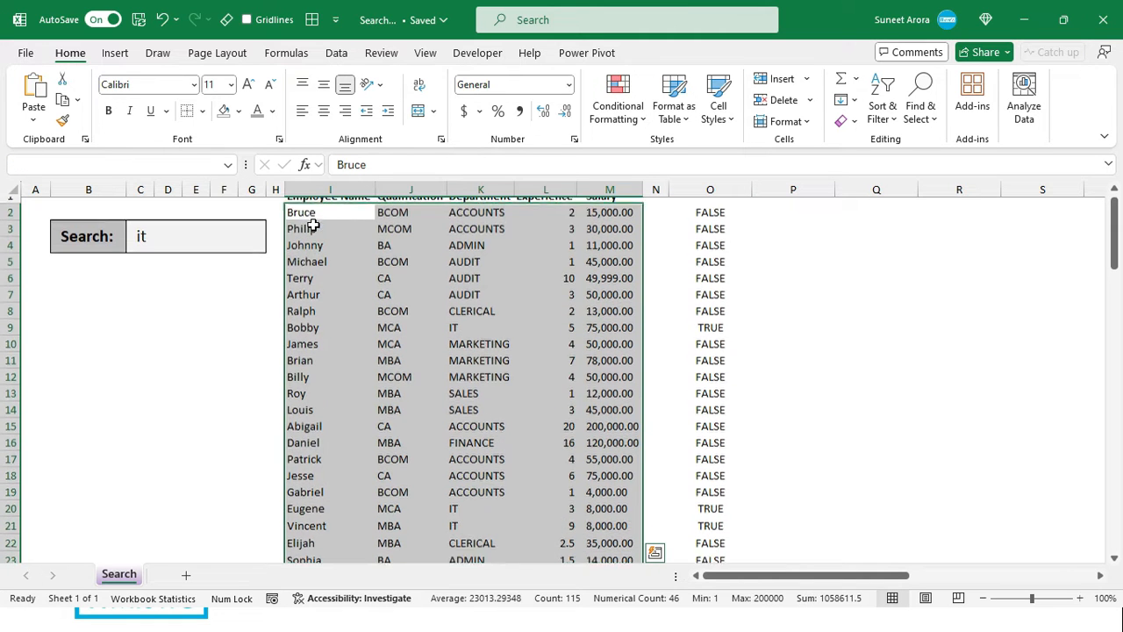
{"action": "left_click", "coordinate": [617, 101]}
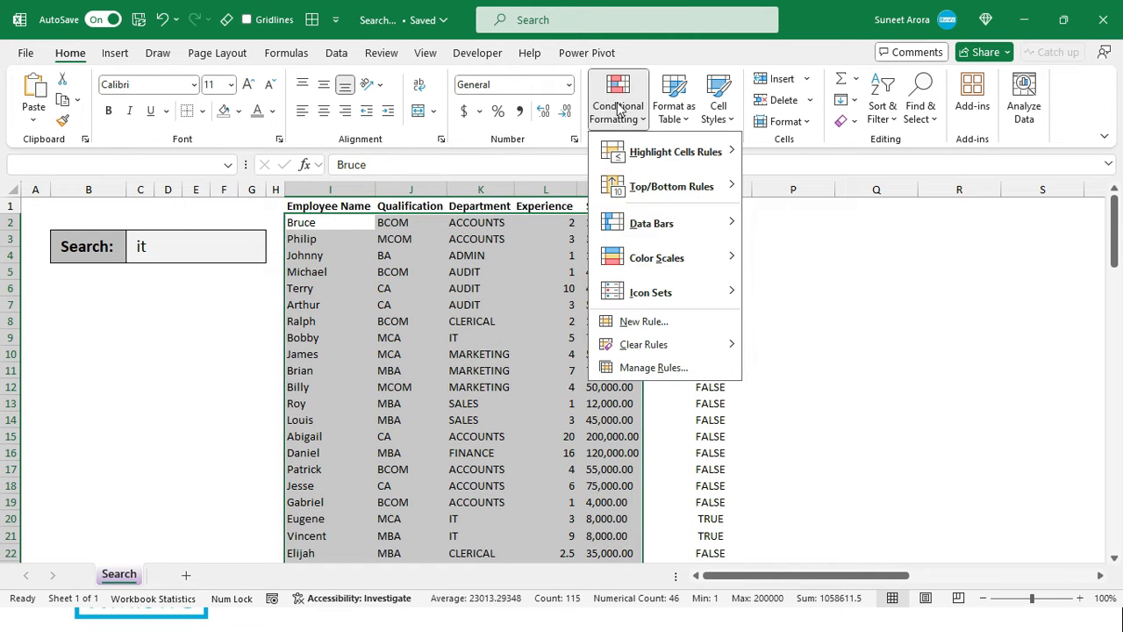
{"action": "left_click", "coordinate": [647, 324]}
{"action": "left_click", "coordinate": [414, 264]}
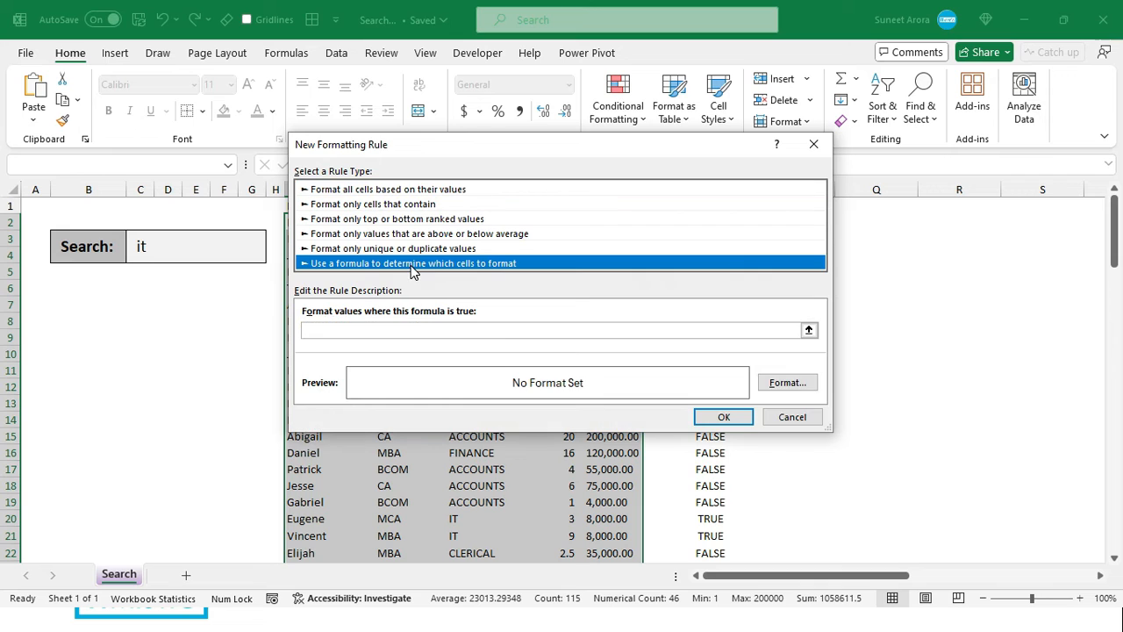
{"action": "left_click", "coordinate": [434, 330]}
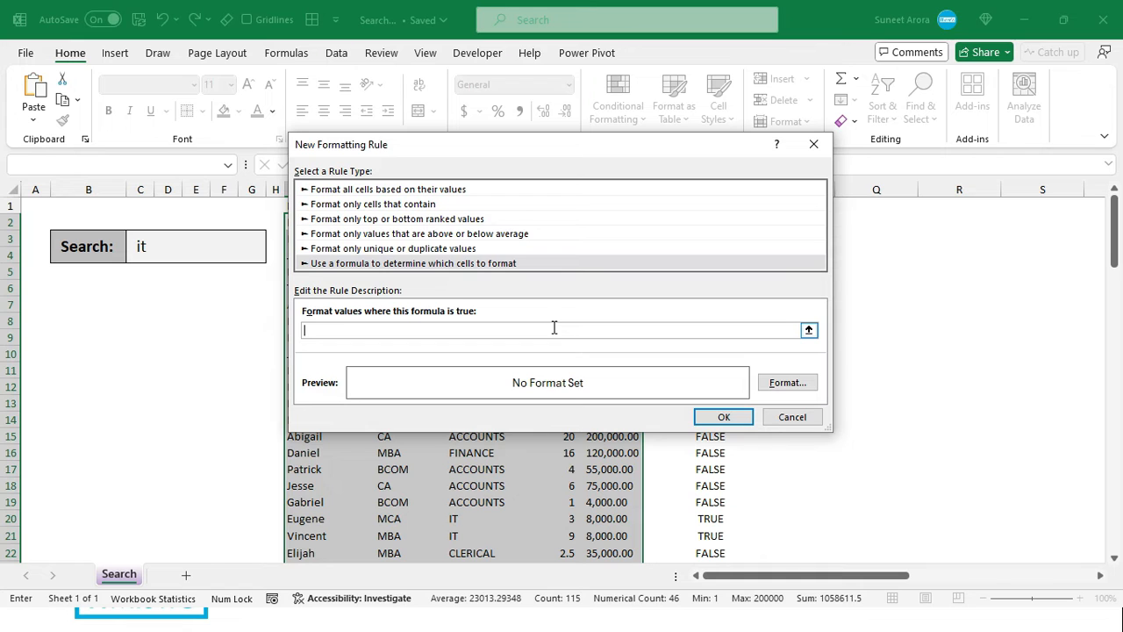
{"action": "key", "text": "ctrl+v"}
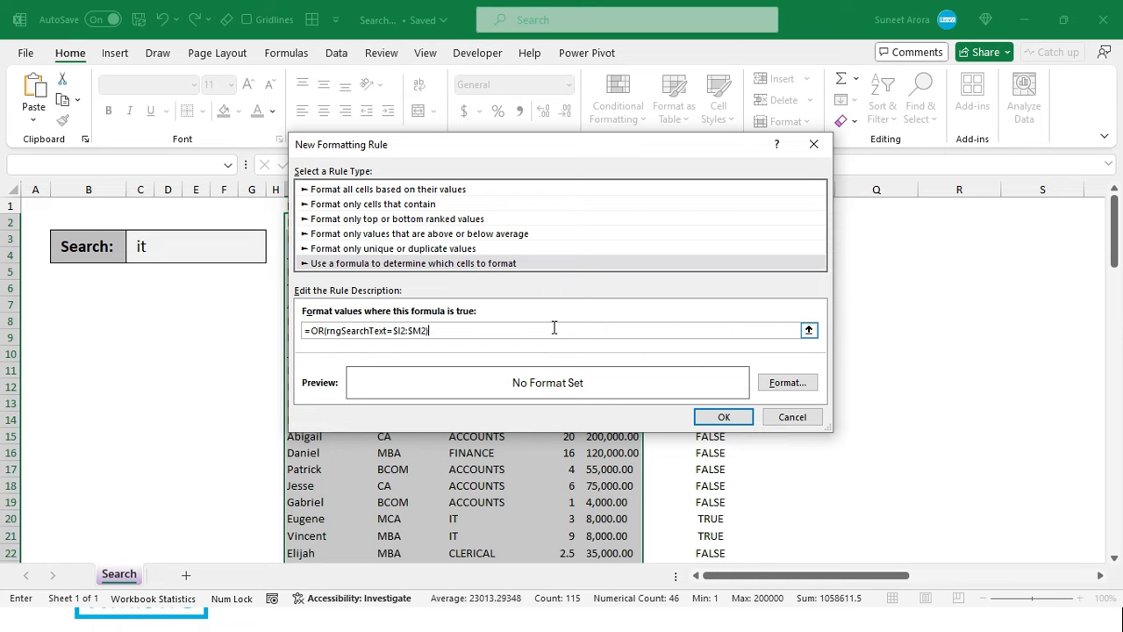
Give the rule a light green fill and apply it to the employee rows.
{"action": "left_click", "coordinate": [784, 388]}
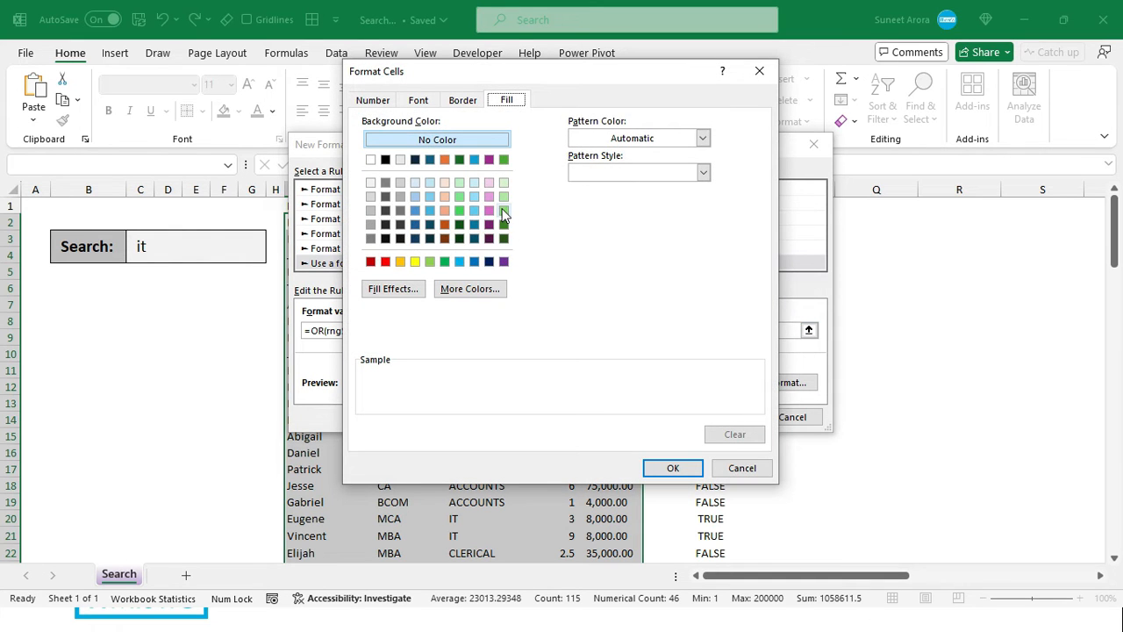
{"action": "left_click", "coordinate": [504, 210]}
{"action": "left_click", "coordinate": [503, 197]}
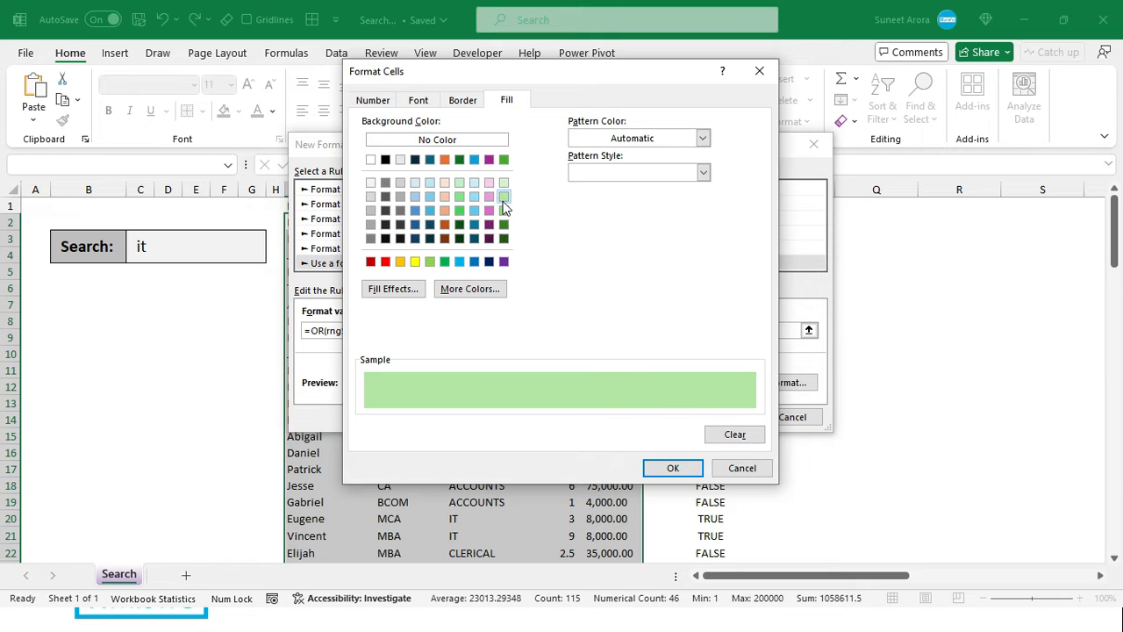
{"action": "left_click", "coordinate": [673, 467]}
{"action": "left_click", "coordinate": [724, 417]}
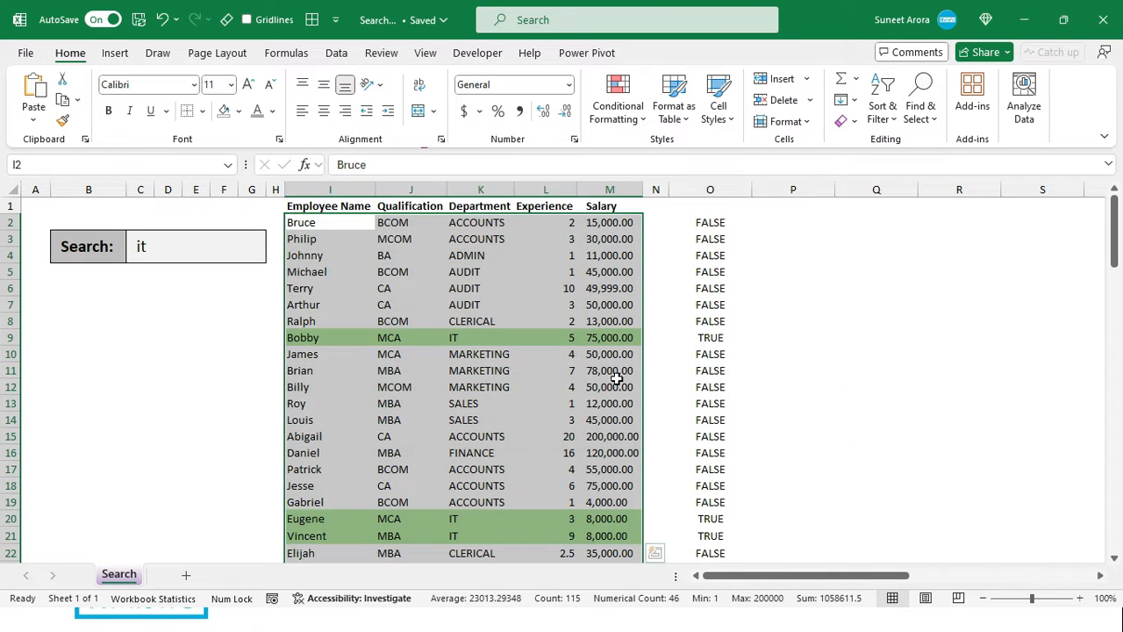
{"action": "left_click", "coordinate": [475, 368]}
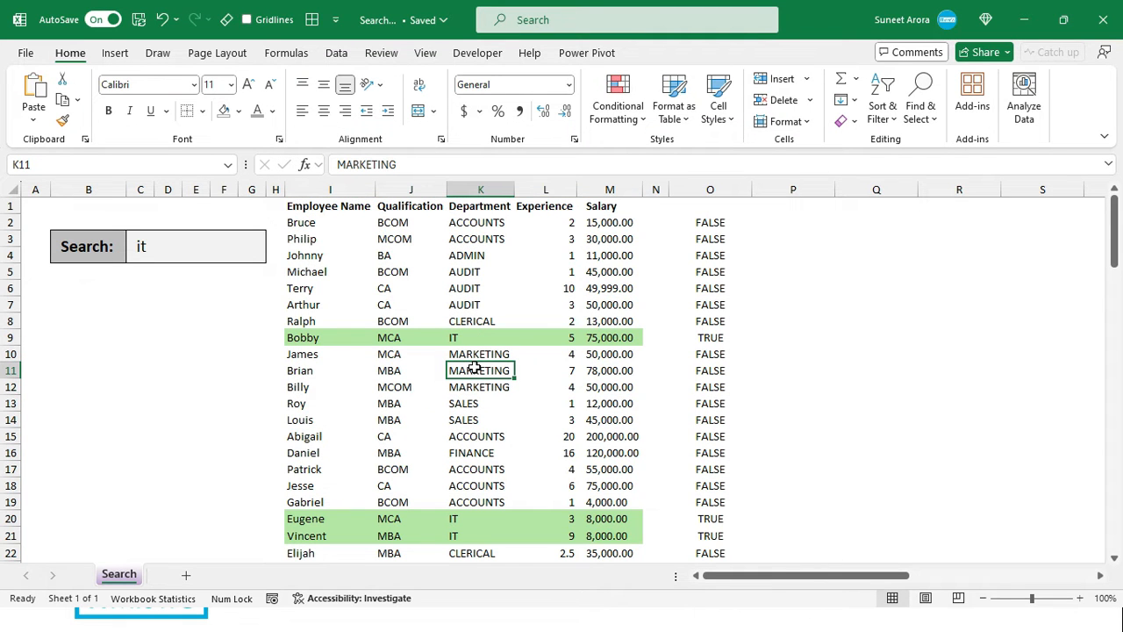
Compare the search text with the AUDIT departments in rows 6 and 7, the IT department in row 9 and the qualification in row 6.
{"action": "left_click", "coordinate": [178, 248]}
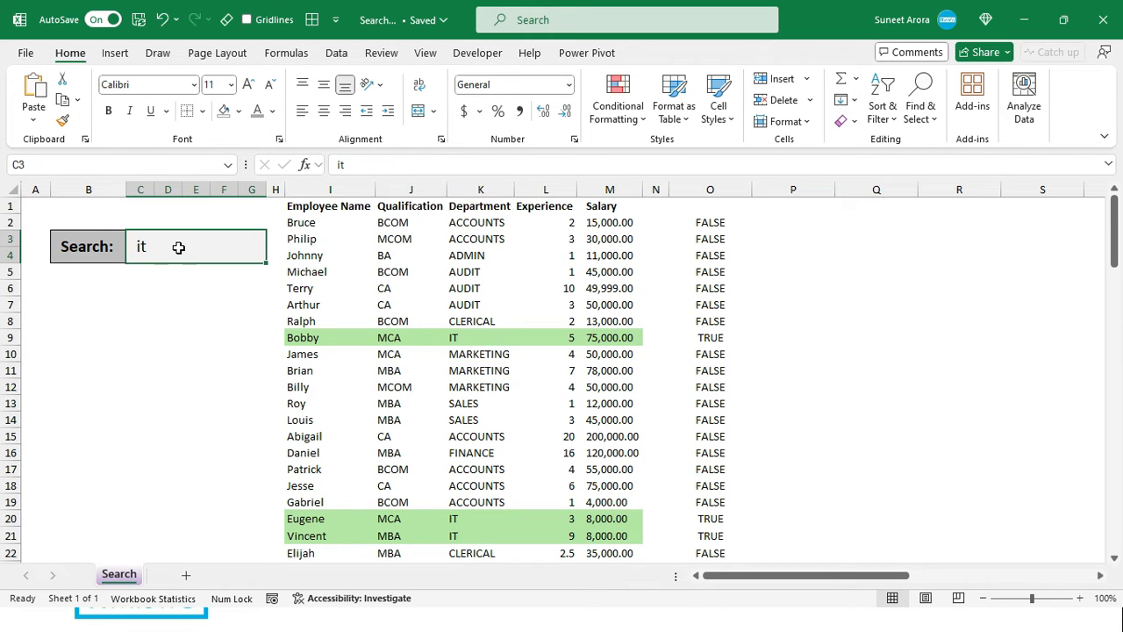
{"action": "left_click", "coordinate": [458, 305]}
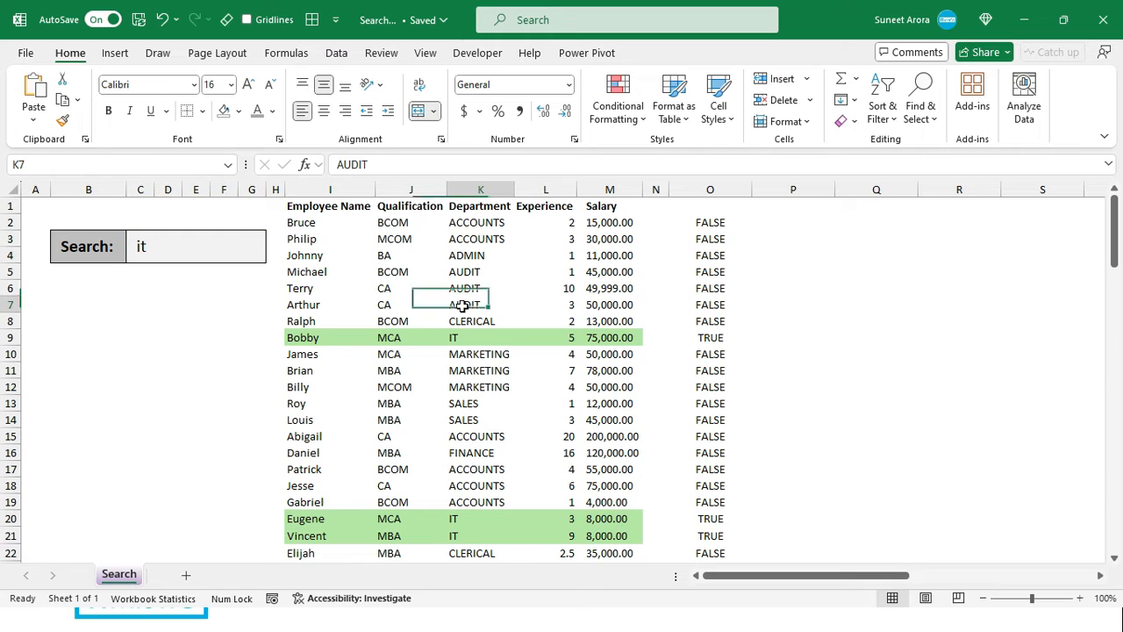
{"action": "left_click", "coordinate": [467, 290]}
{"action": "left_click", "coordinate": [180, 248]}
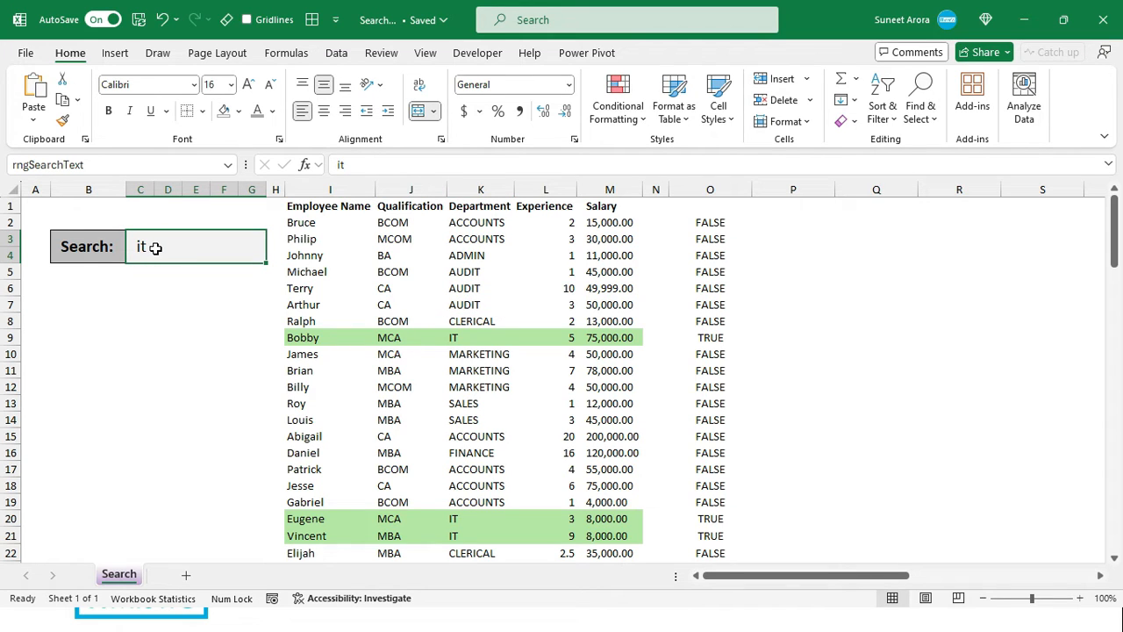
{"action": "left_click", "coordinate": [465, 341]}
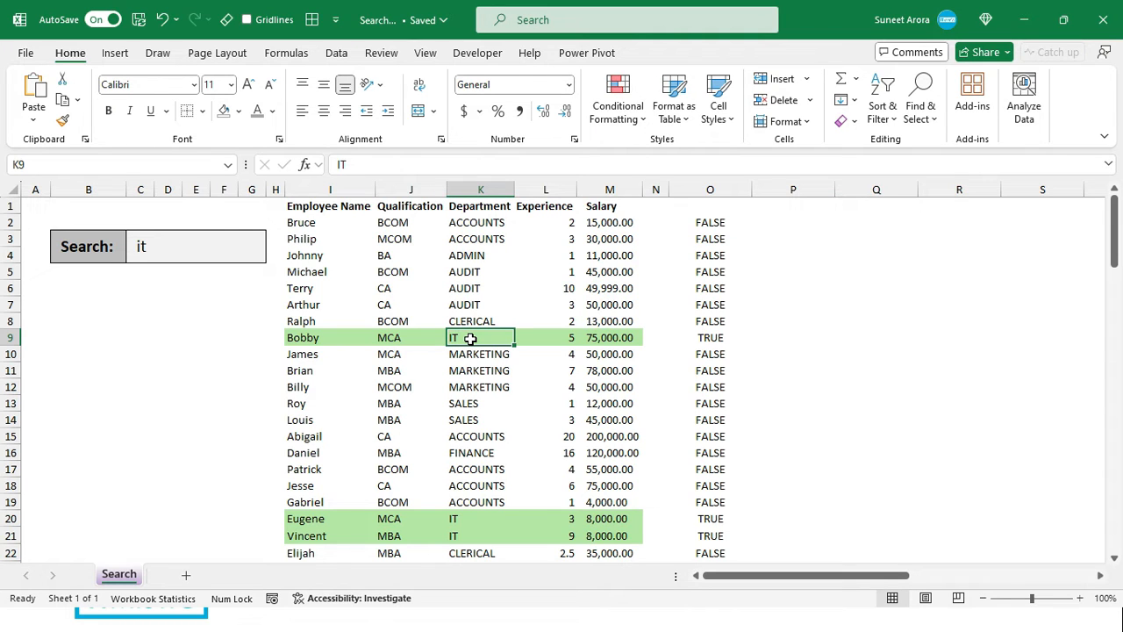
{"action": "left_click", "coordinate": [198, 251]}
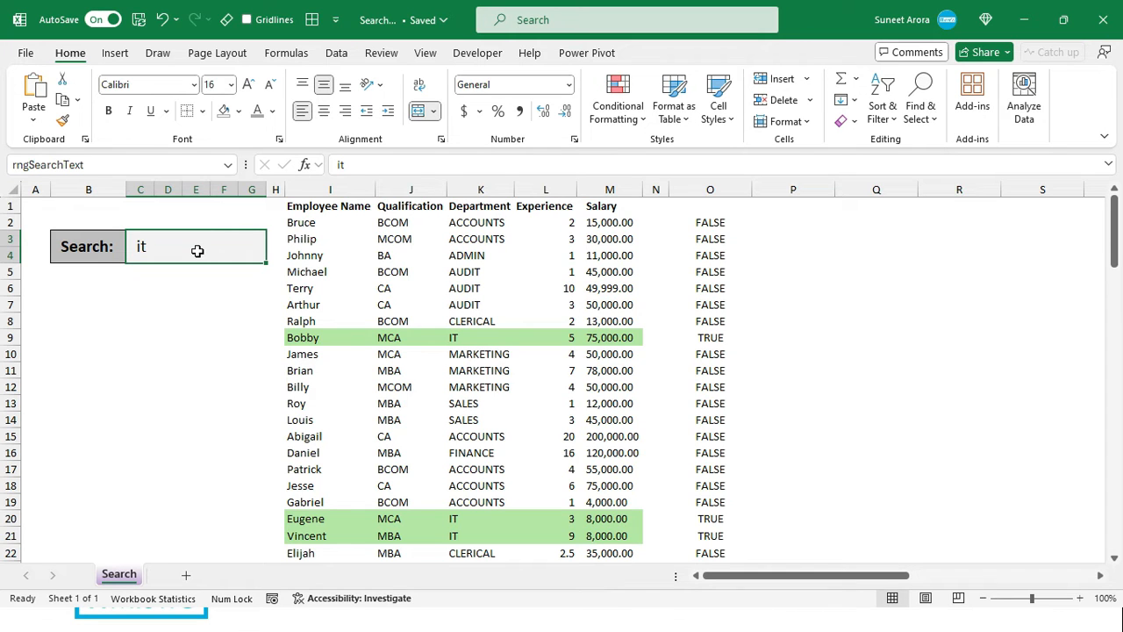
{"action": "left_click", "coordinate": [382, 291]}
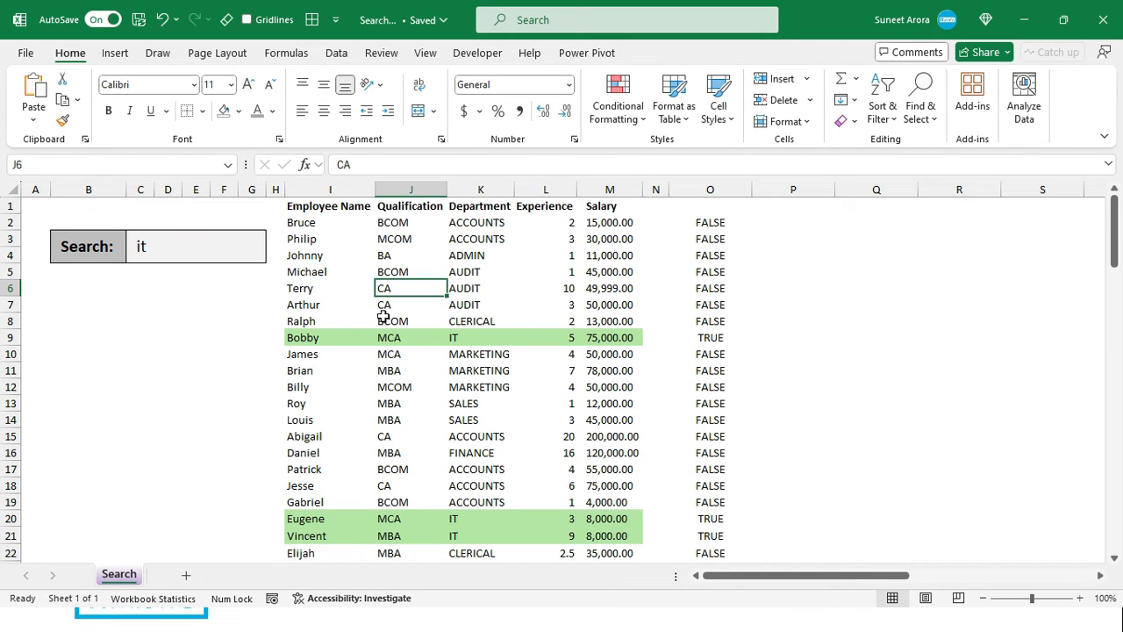
Set the search text to com and check it against the qualifications in rows 2 and 3.
{"action": "left_click", "coordinate": [195, 252]}
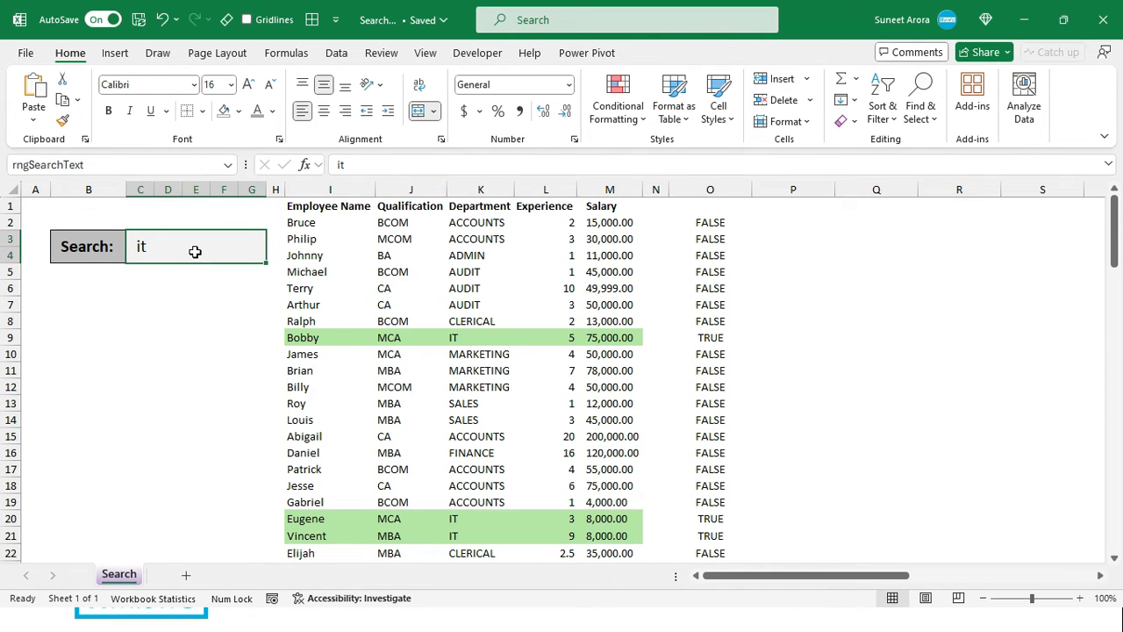
{"action": "type", "text": "com"}
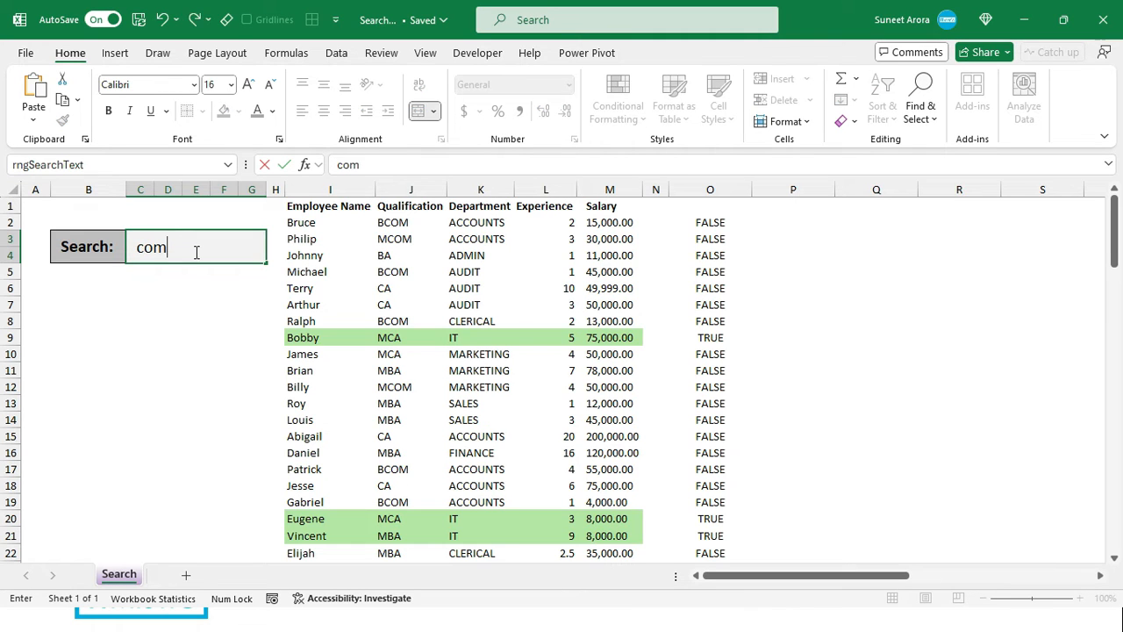
{"action": "key", "text": "Return"}
{"action": "left_click", "coordinate": [397, 226]}
{"action": "left_click", "coordinate": [394, 240]}
Change the search text to mcom and check the qualifications in rows 3 and 12.
{"action": "left_click", "coordinate": [194, 251]}
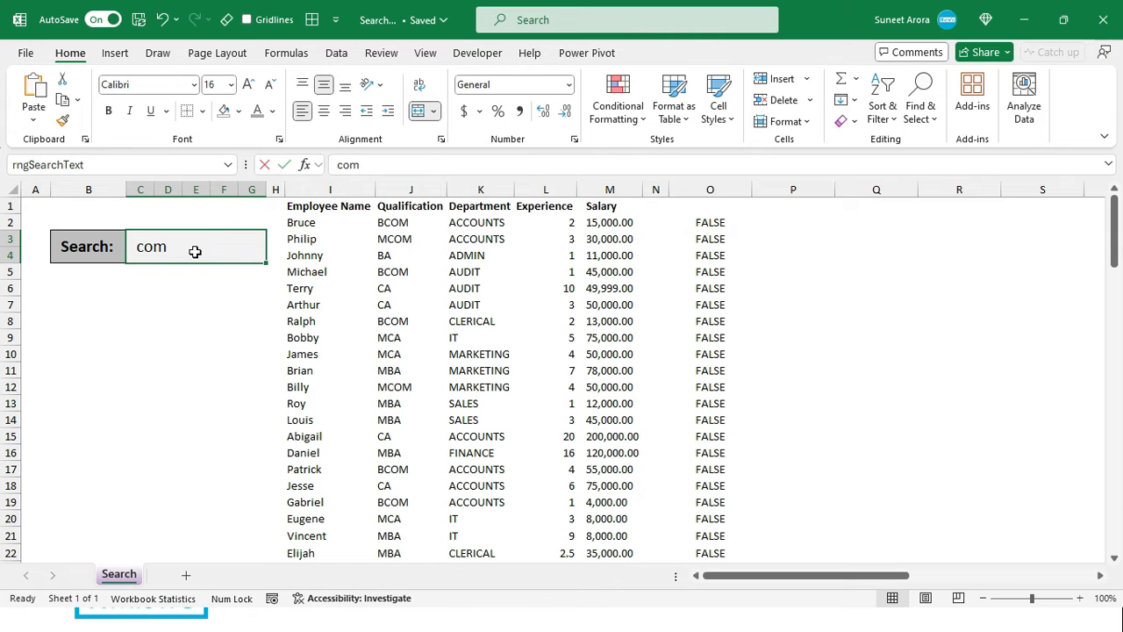
{"action": "double_click", "coordinate": [194, 251]}
{"action": "type", "text": "m"}
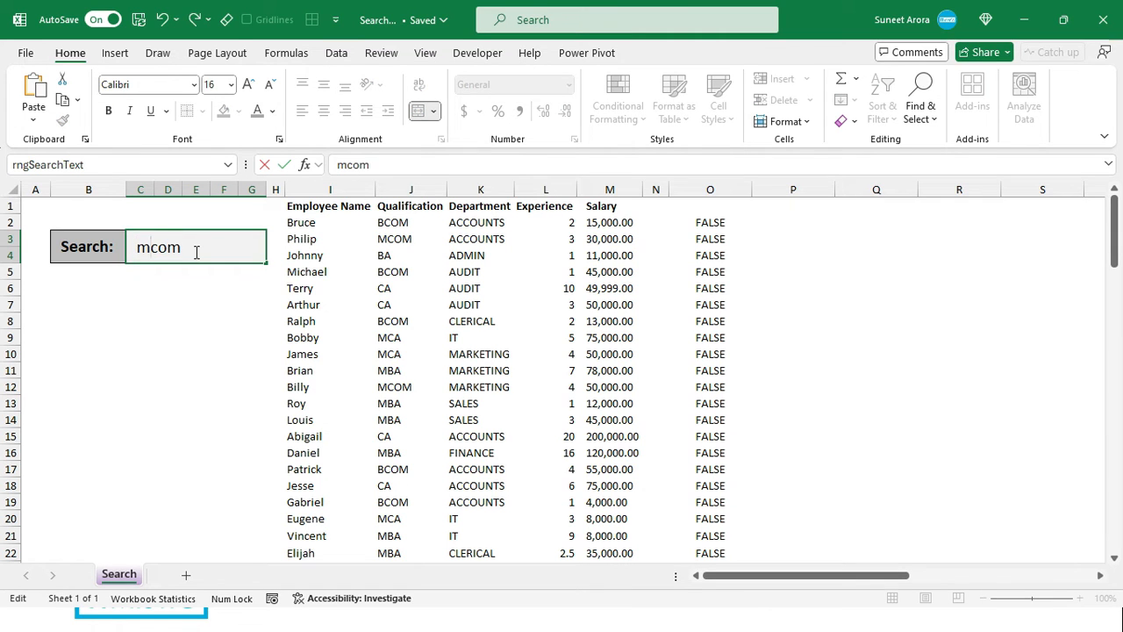
{"action": "key", "text": "Return"}
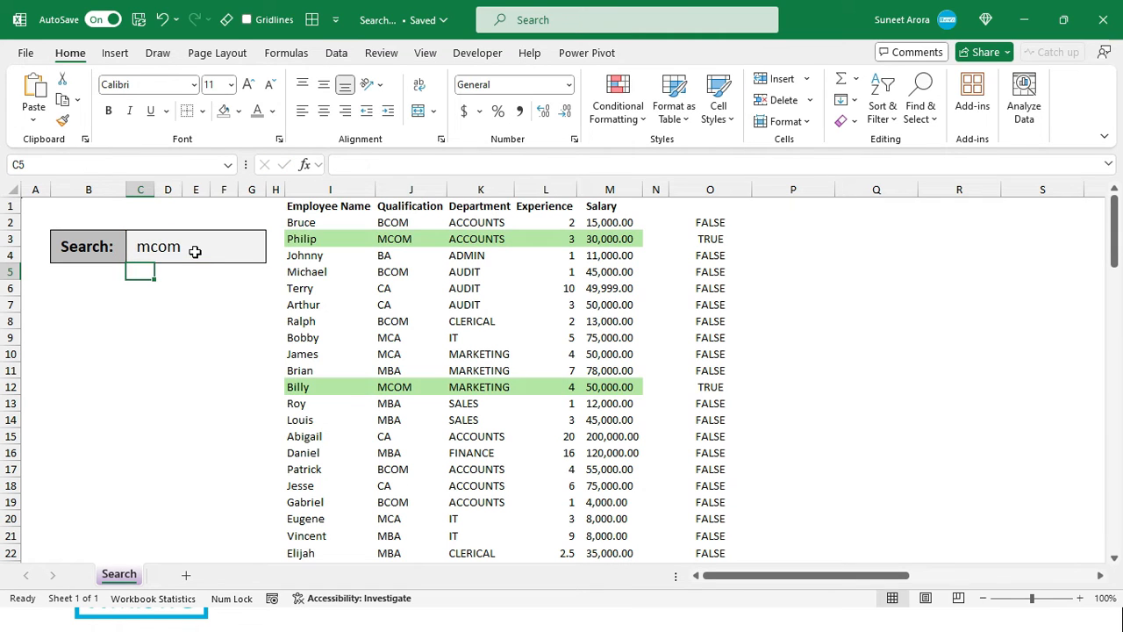
{"action": "left_click", "coordinate": [379, 239]}
{"action": "left_click", "coordinate": [393, 383]}
{"action": "scroll", "coordinate": [392, 386], "scroll_direction": "down", "scroll_amount": 3}
{"action": "scroll", "coordinate": [303, 307], "scroll_direction": "up", "scroll_amount": 3}
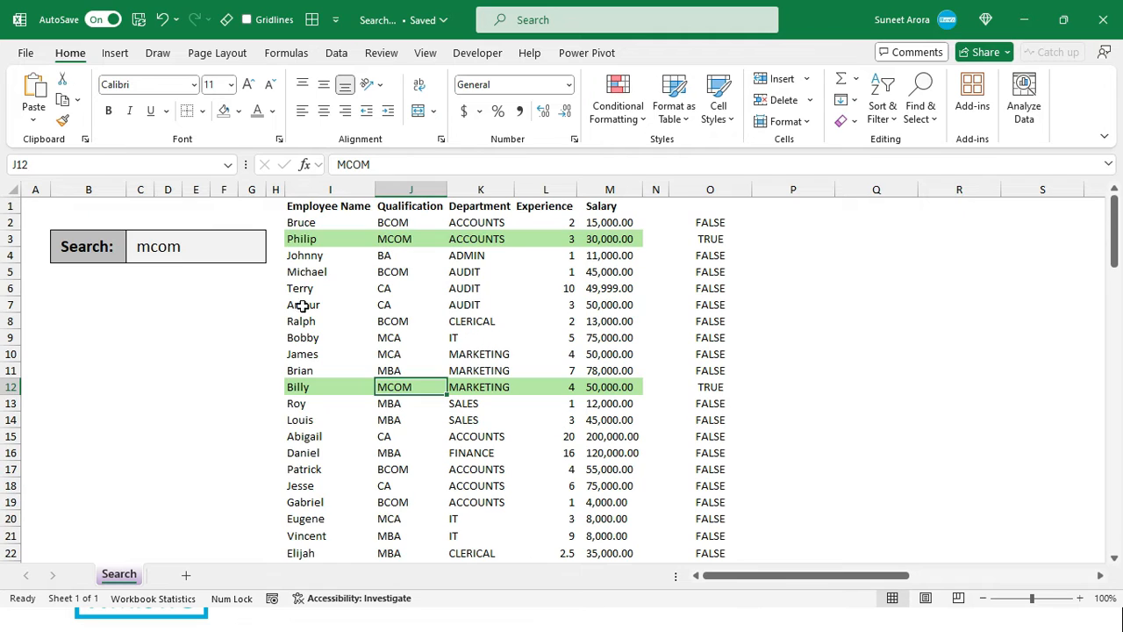
{"action": "left_click", "coordinate": [204, 237]}
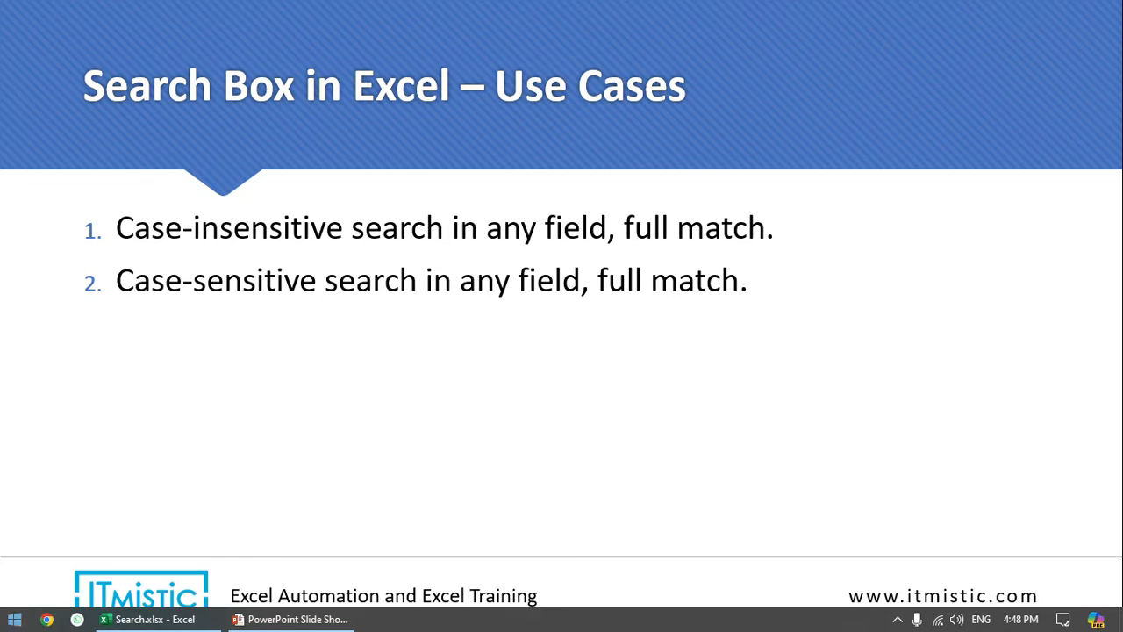
Switch from the slide show to the Search.xlsx workbook and delete the OR formulas from O2 down column O.
{"action": "left_click", "coordinate": [118, 612]}
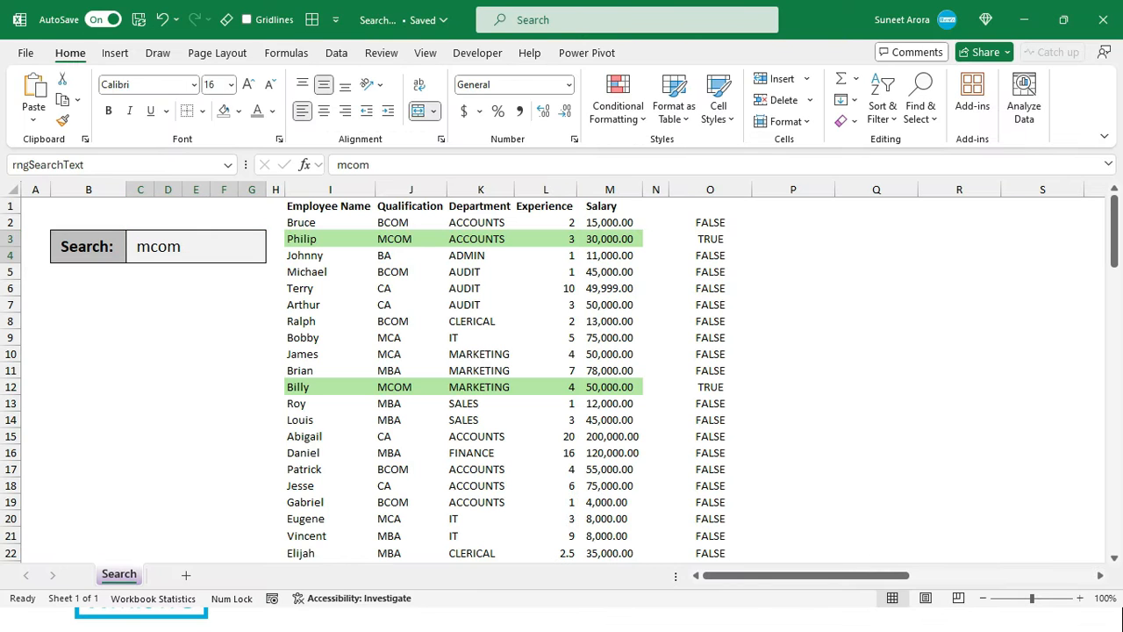
{"action": "left_click", "coordinate": [702, 223]}
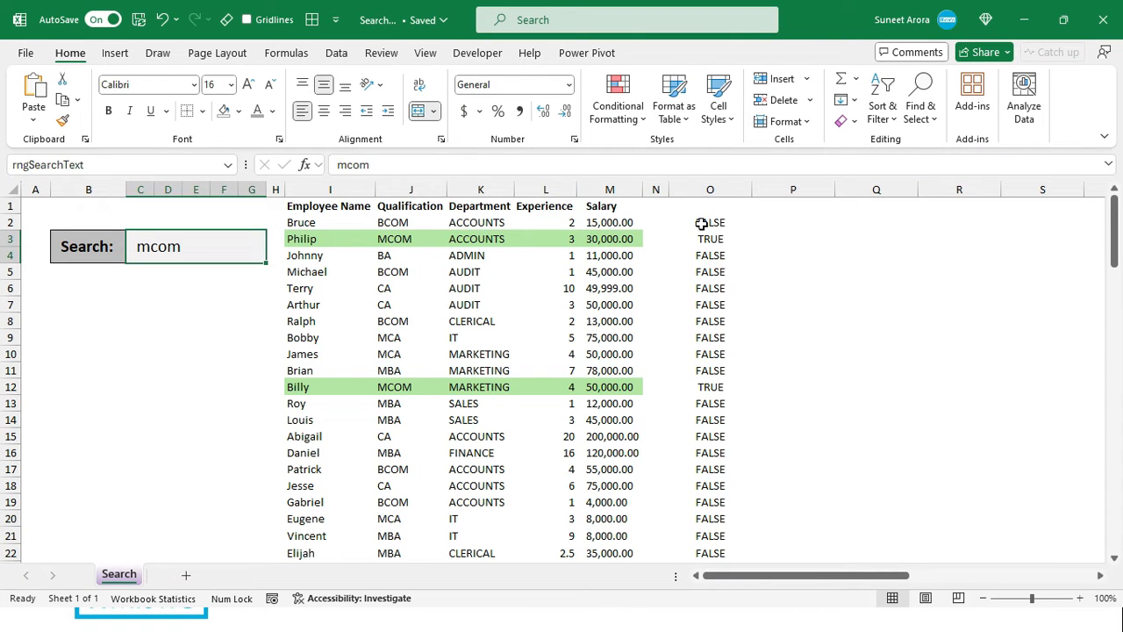
{"action": "key", "text": "ctrl+shift+Down"}
{"action": "key", "text": "Delete"}
Enter the case-sensitive comparison =EXACT(rngSearchText,I2:M2) in O2 and fill it down the employee rows.
{"action": "left_click", "coordinate": [702, 224]}
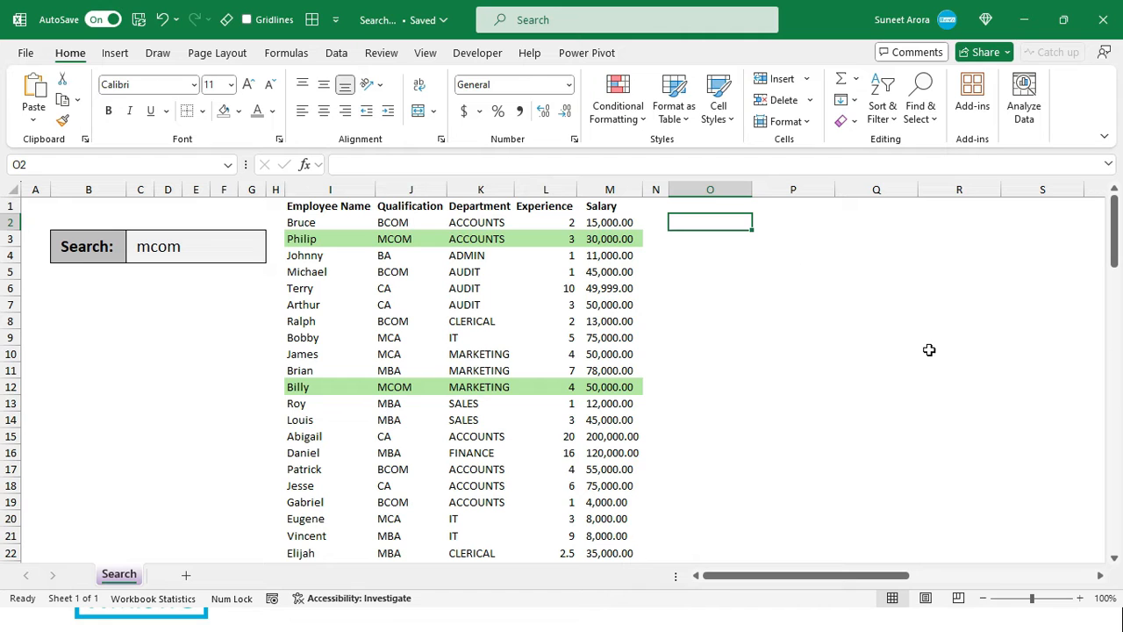
{"action": "type", "text": "=exl"}
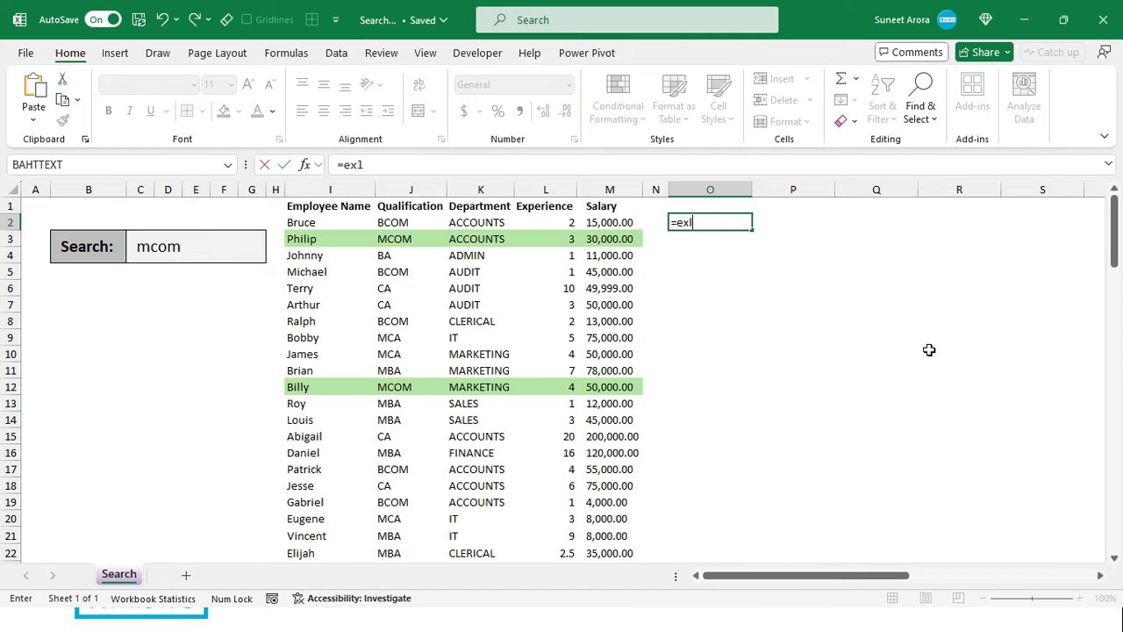
{"action": "key", "text": "Tab"}
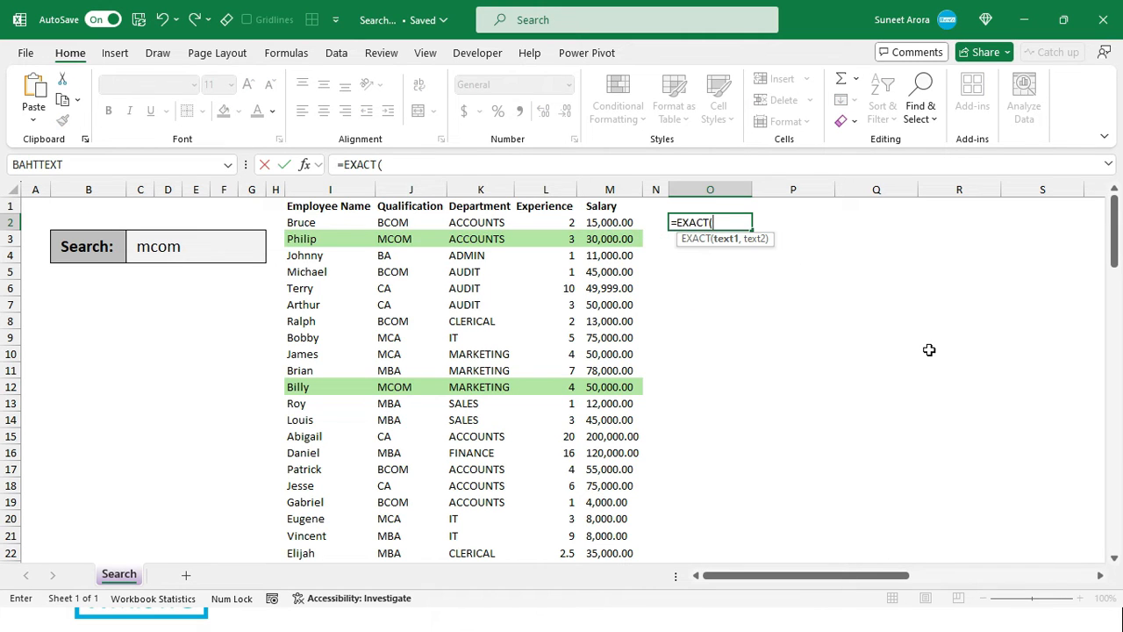
{"action": "key", "text": "BackSpace"}
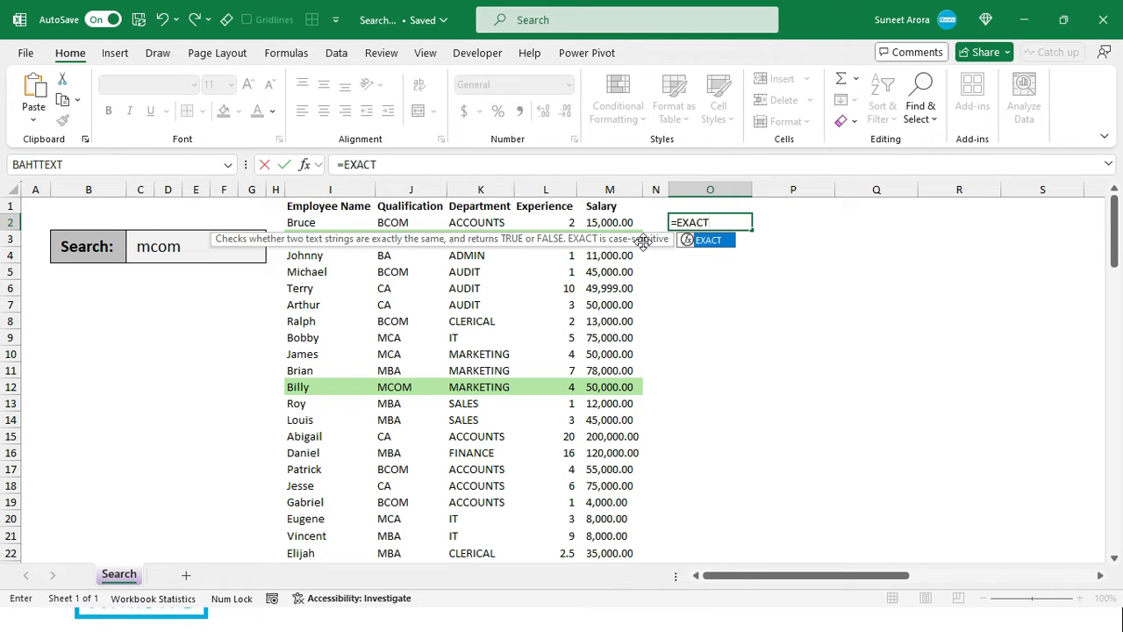
{"action": "type", "text": "("}
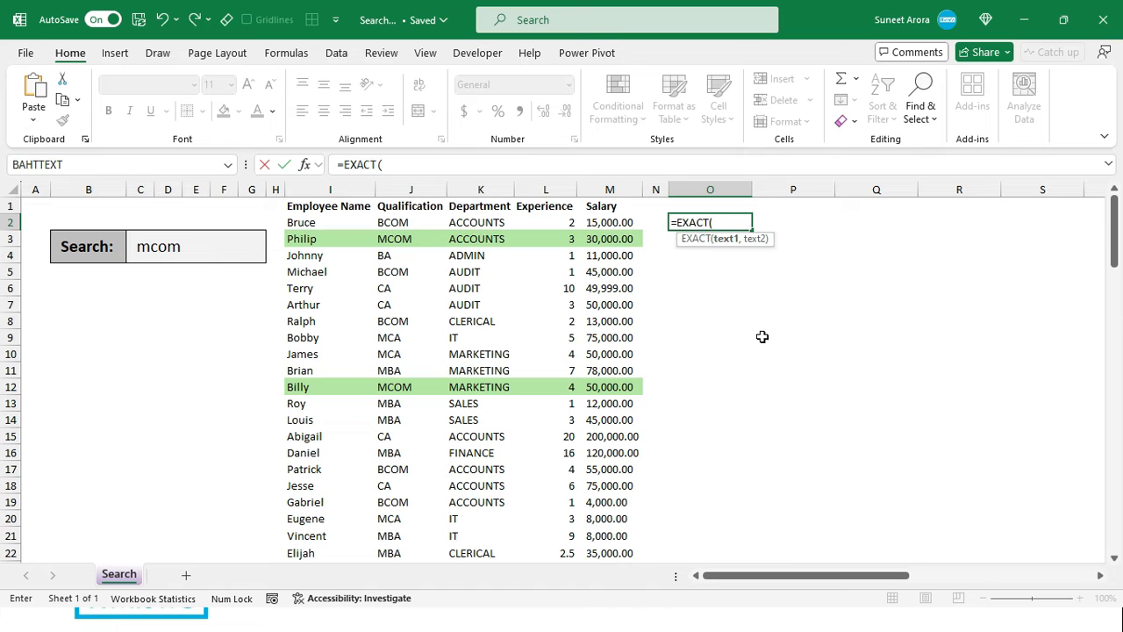
{"action": "left_click", "coordinate": [216, 247]}
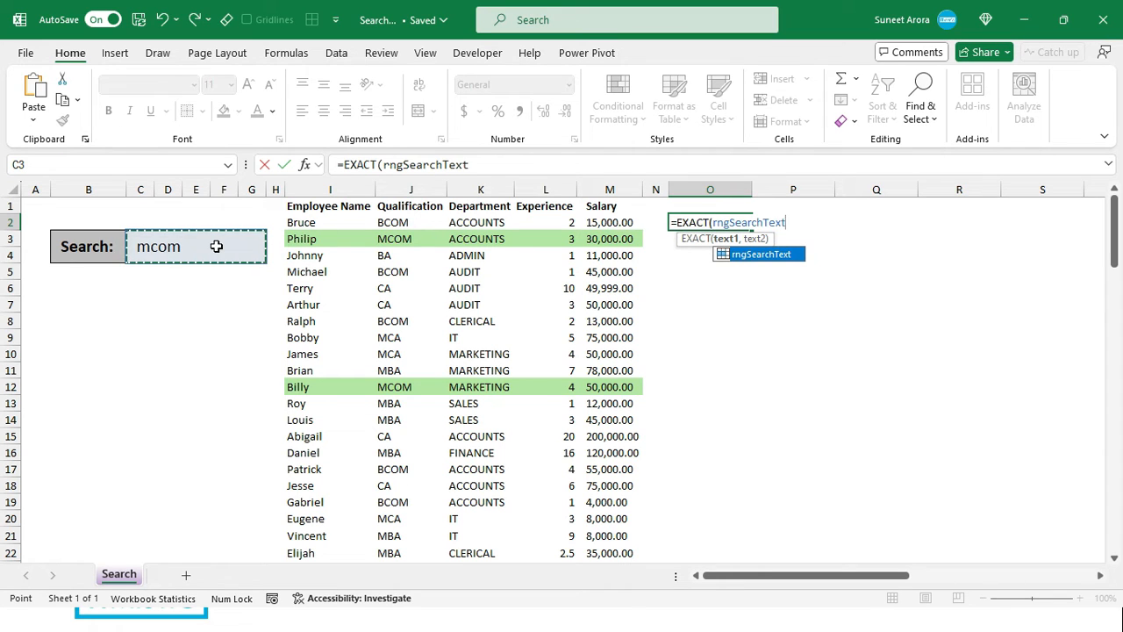
{"action": "type", "text": ","}
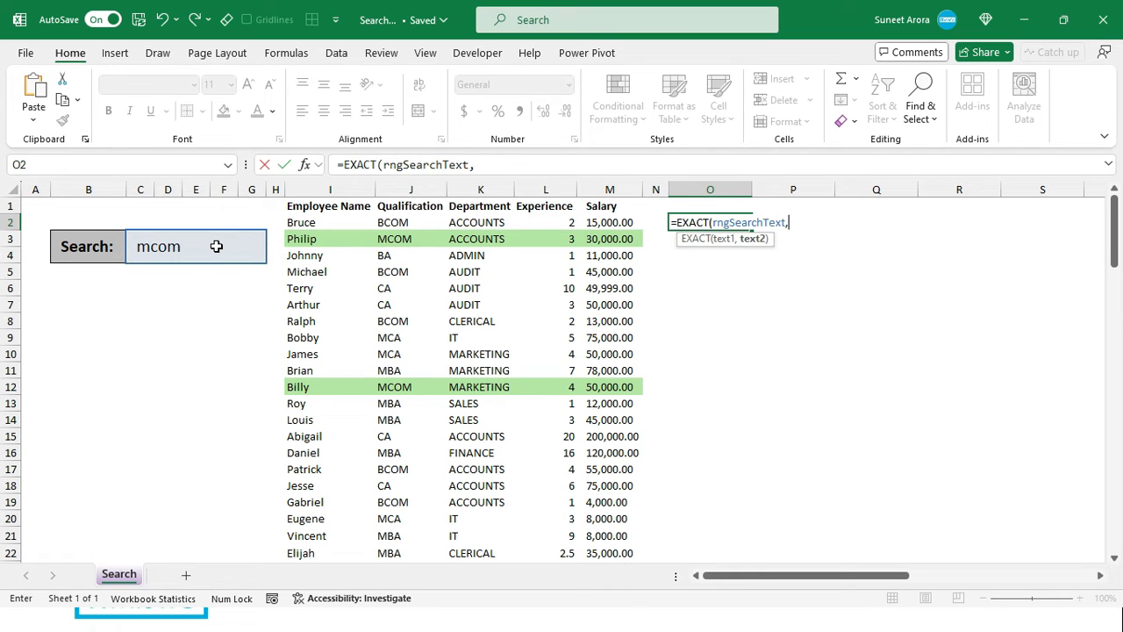
{"action": "left_click_drag", "start_coordinate": [294, 223], "coordinate": [617, 222]}
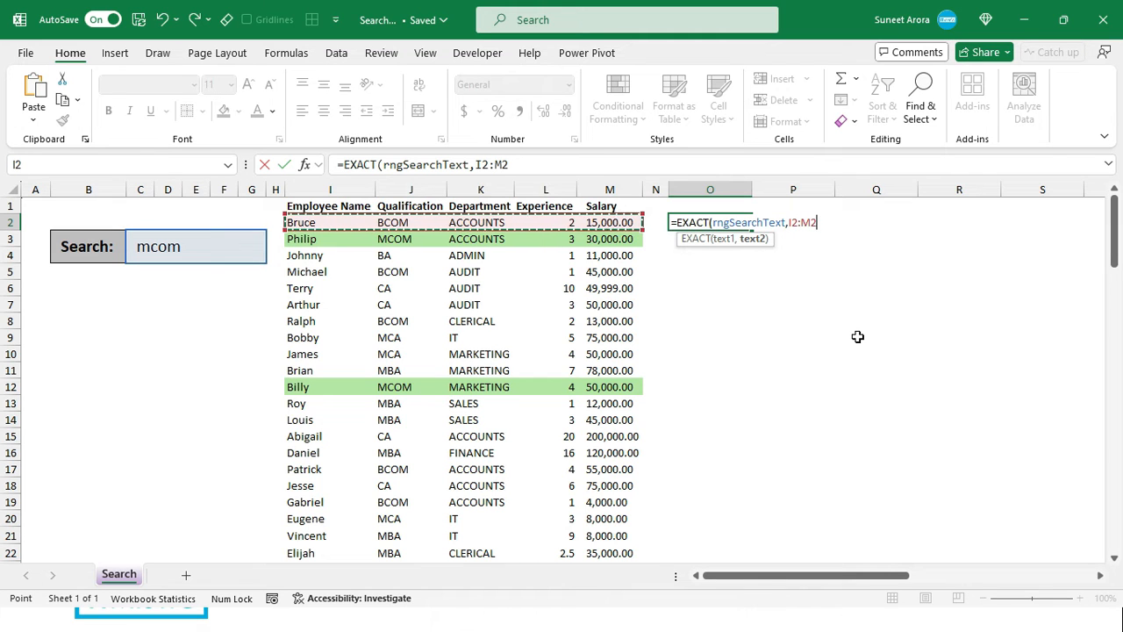
{"action": "key", "text": "Return"}
{"action": "key", "text": "Up"}
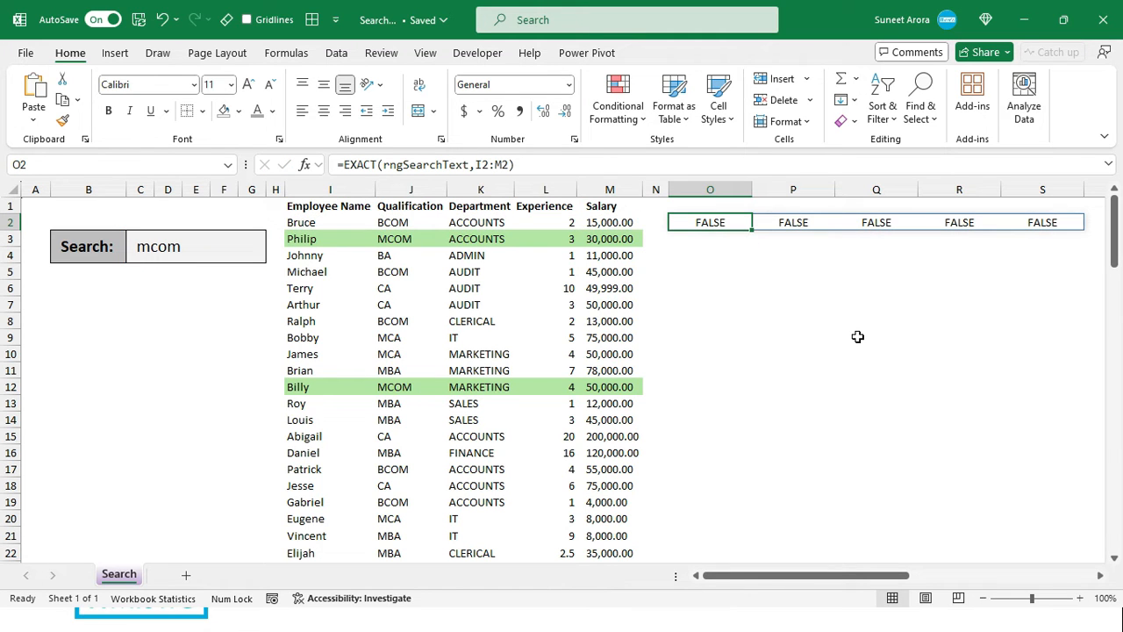
{"action": "left_click_drag", "start_coordinate": [755, 229], "coordinate": [702, 474]}
{"action": "left_click", "coordinate": [784, 387]}
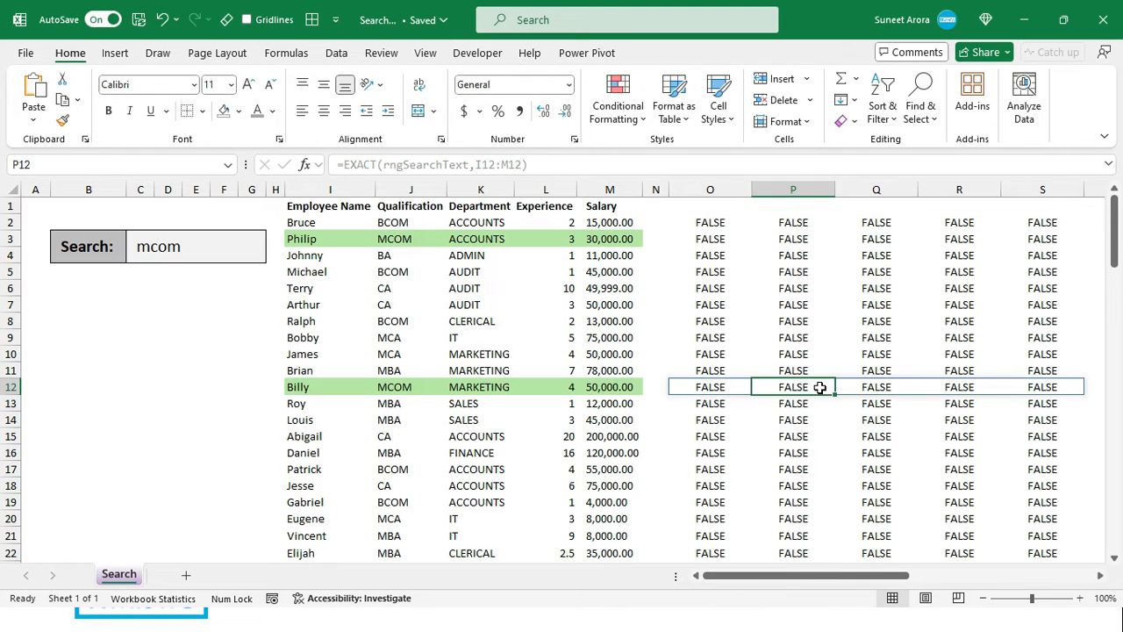
Set the search text to IT and compare the EXACT results in column Q with the departments in rows 9, 20 and 21.
{"action": "scroll", "coordinate": [819, 387], "scroll_direction": "down", "scroll_amount": 5}
{"action": "scroll", "coordinate": [819, 386], "scroll_direction": "up", "scroll_amount": 5}
{"action": "left_click", "coordinate": [200, 261]}
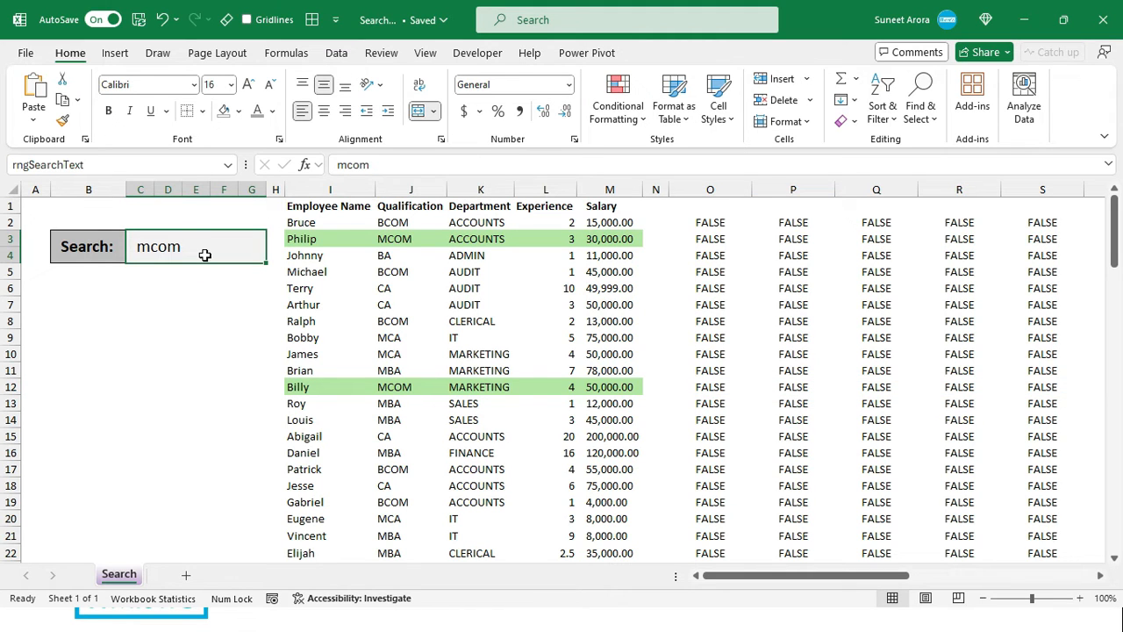
{"action": "type", "text": "IT"}
{"action": "key", "text": "Return"}
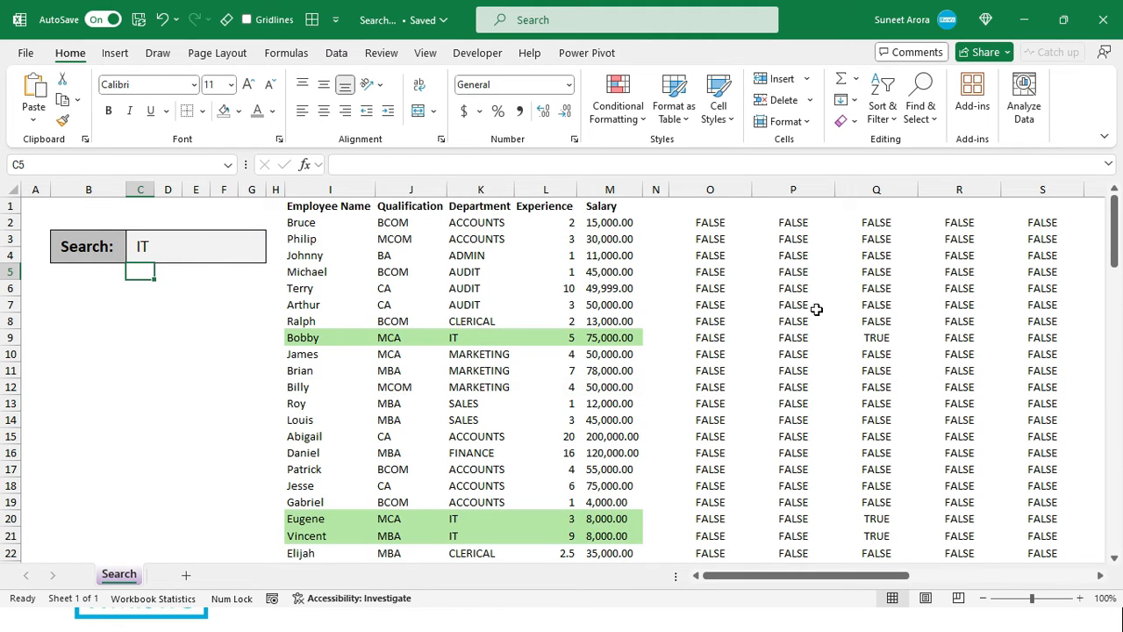
{"action": "left_click", "coordinate": [876, 339]}
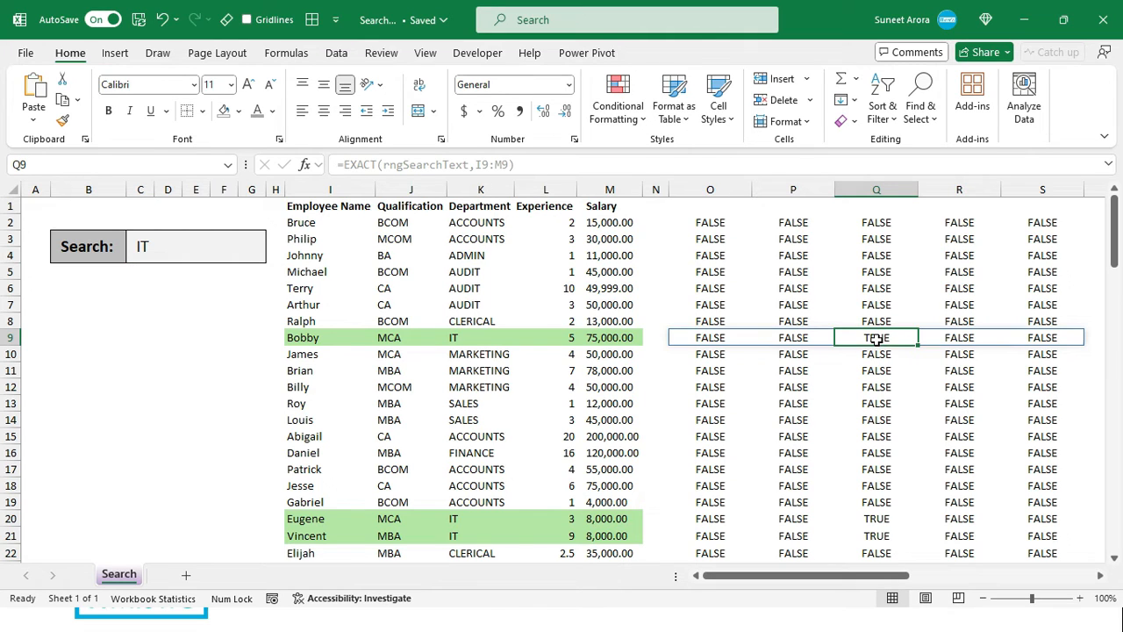
{"action": "left_click", "coordinate": [472, 339], "text": "ctrl"}
{"action": "left_click", "coordinate": [483, 519], "text": "ctrl"}
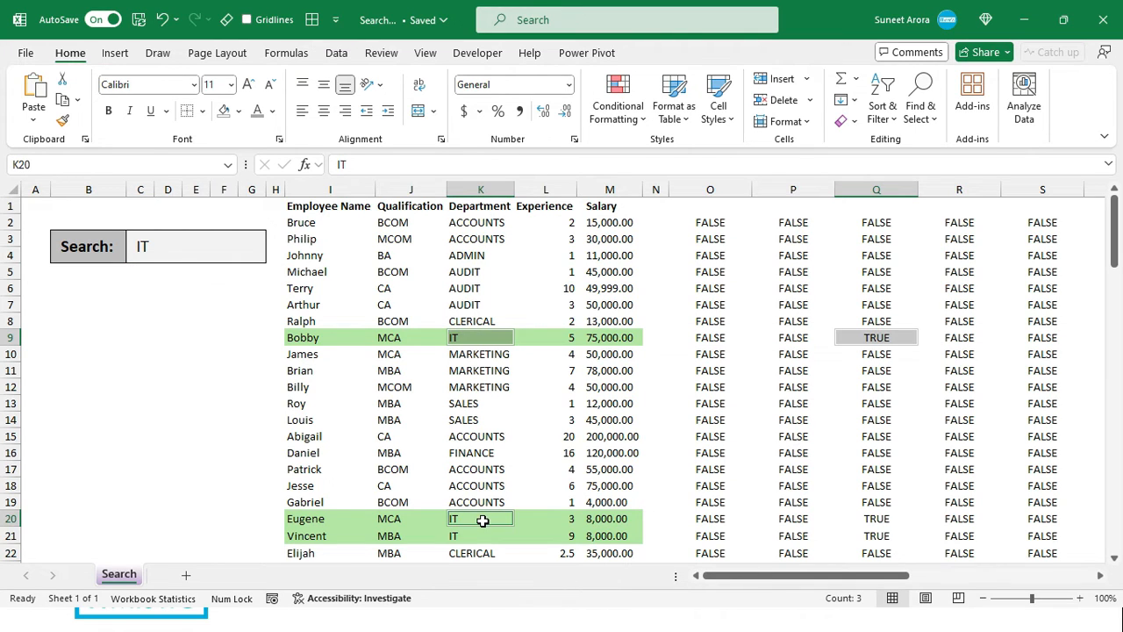
{"action": "left_click", "coordinate": [483, 536], "text": "ctrl"}
{"action": "left_click_drag", "start_coordinate": [874, 519], "coordinate": [871, 531]}
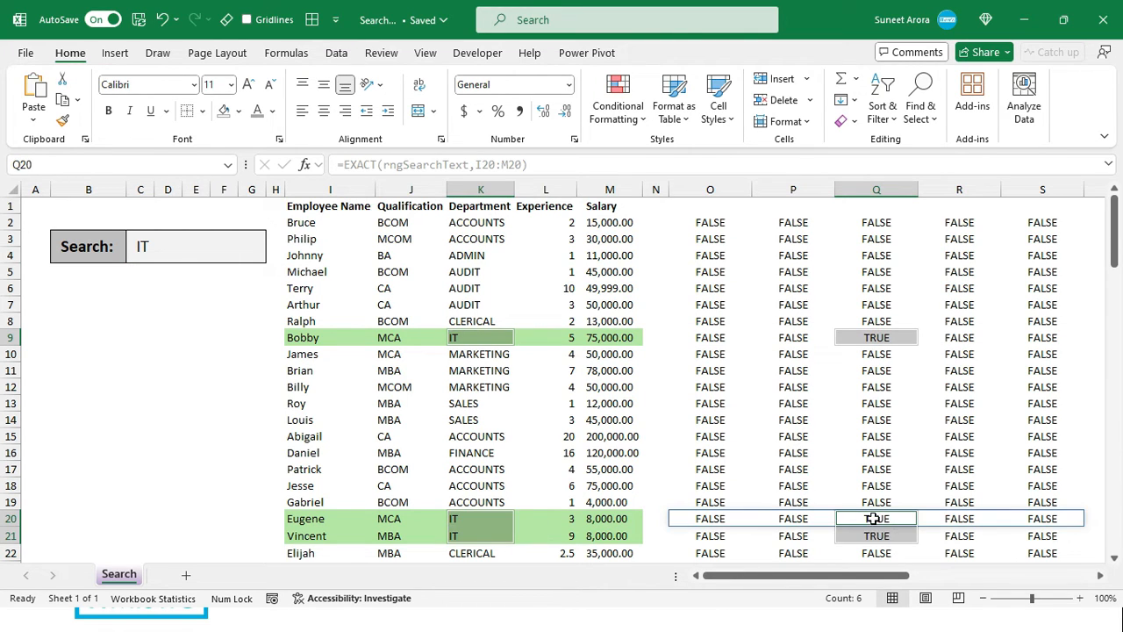
Change the search text to lowercase it and check the EXACT results in Q9, Q20 and Q21.
{"action": "left_click", "coordinate": [200, 249]}
{"action": "double_click", "coordinate": [200, 249]}
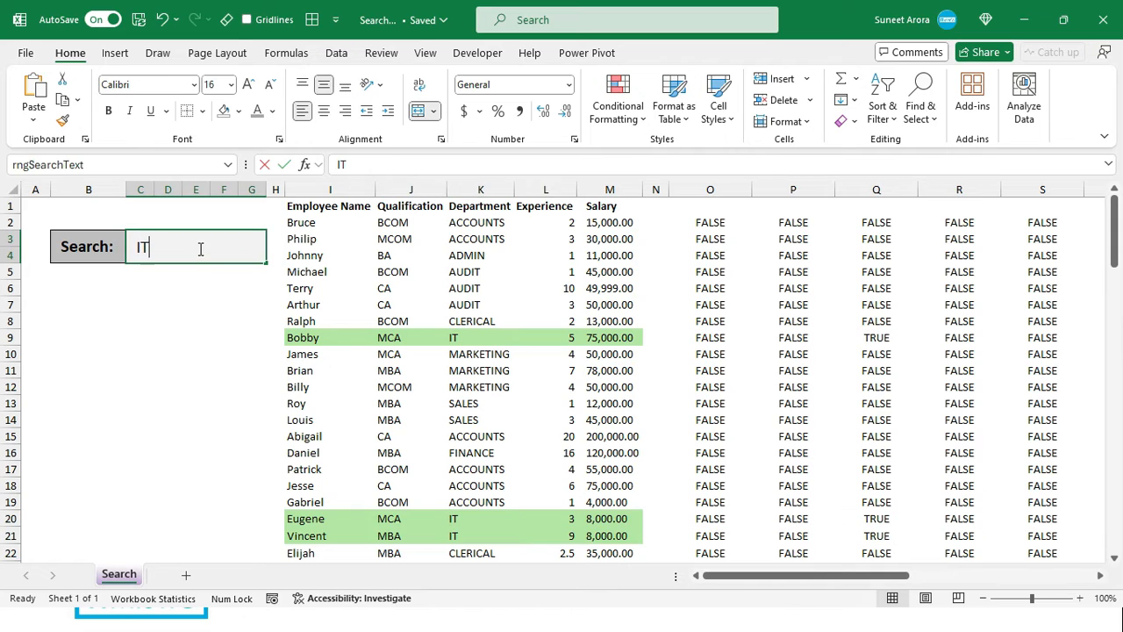
{"action": "key", "text": "BackSpace"}
{"action": "key", "text": "BackSpace"}
{"action": "type", "text": "it"}
{"action": "key", "text": "Return"}
{"action": "left_click", "coordinate": [875, 340]}
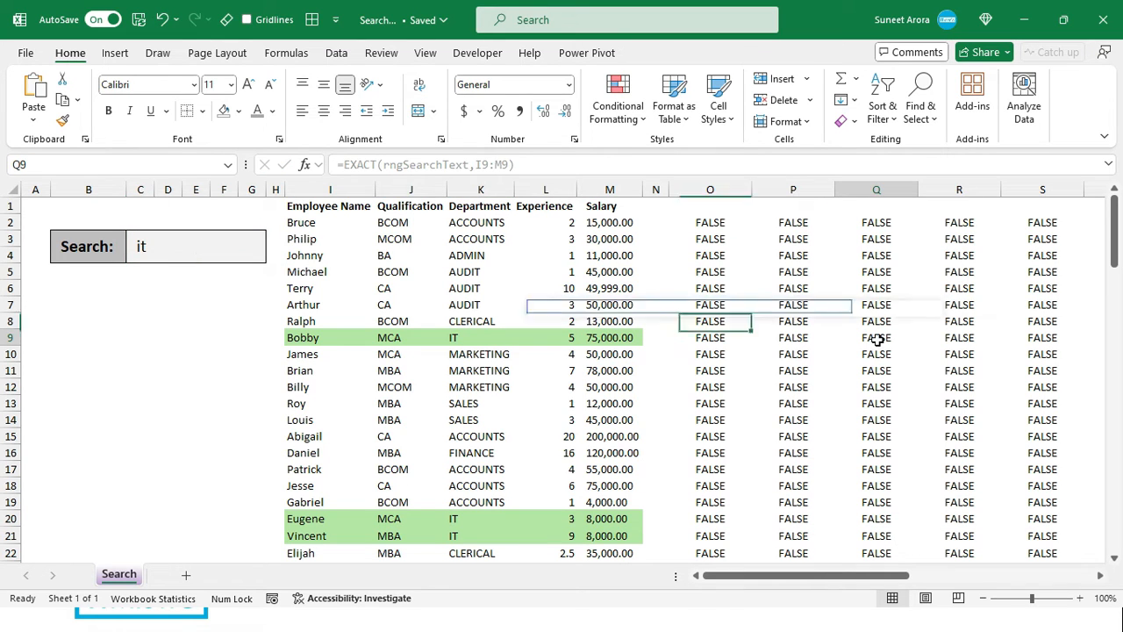
{"action": "left_click", "coordinate": [882, 518]}
{"action": "left_click", "coordinate": [878, 536]}
{"action": "left_click", "coordinate": [172, 245]}
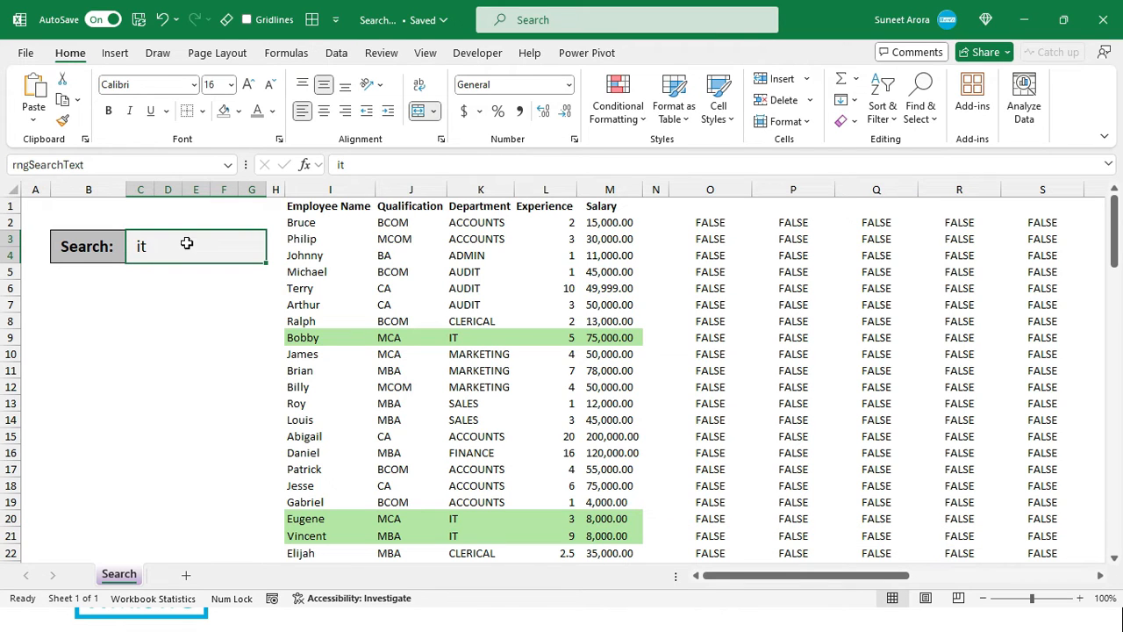
Wrap the O2 formula in OR to get =OR(EXACT(rngSearchText,I2:M2)) and fill it down column O.
{"action": "left_click", "coordinate": [711, 209]}
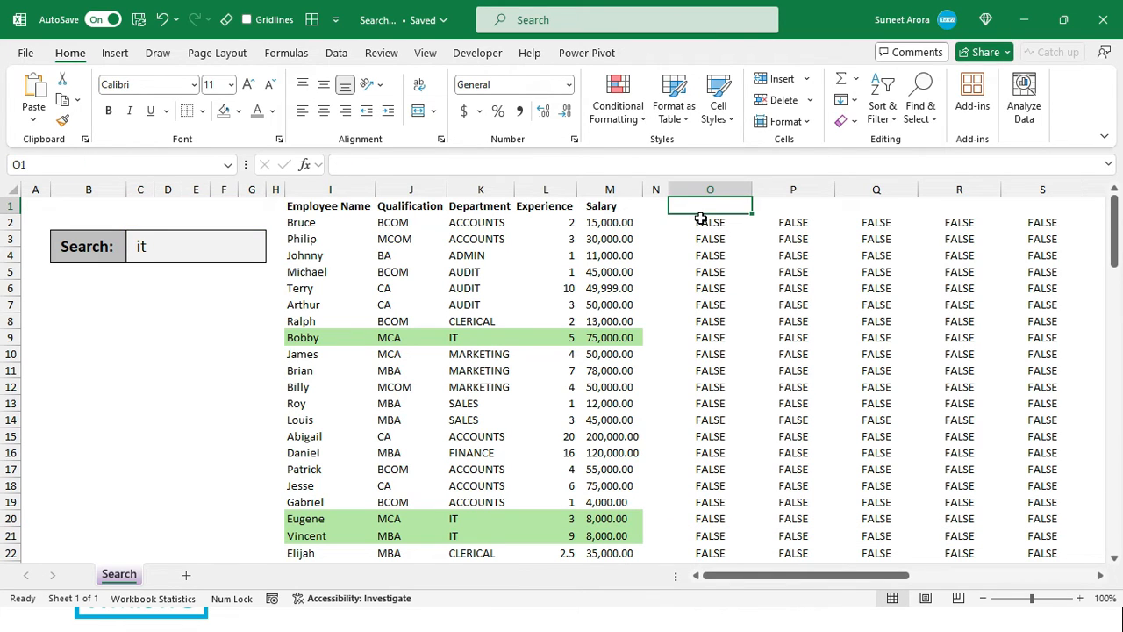
{"action": "left_click", "coordinate": [700, 221]}
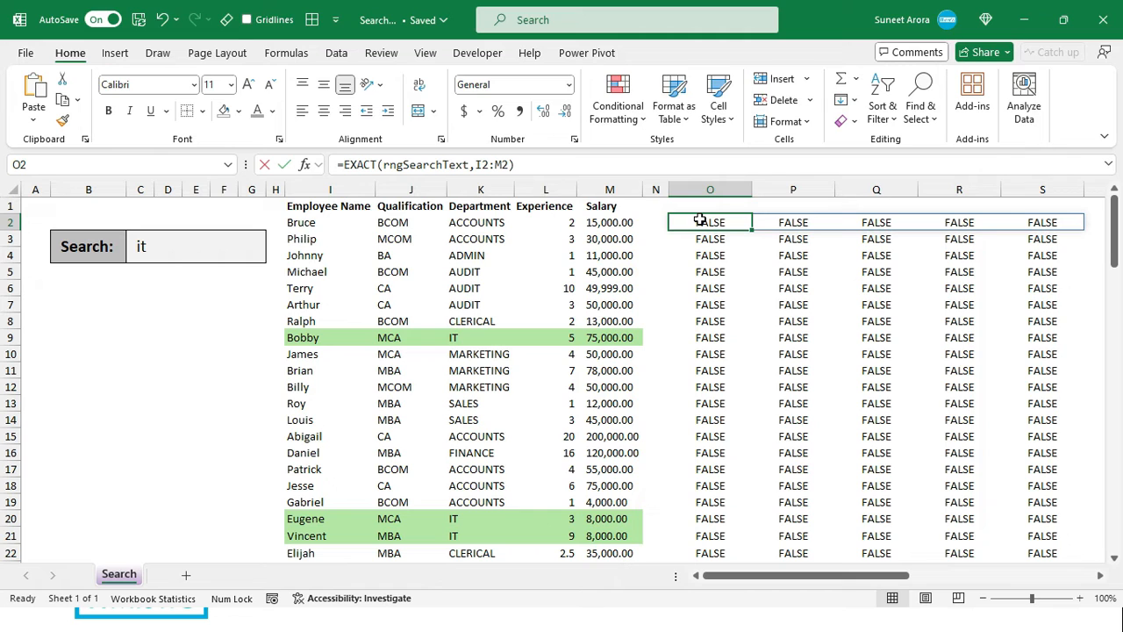
{"action": "double_click", "coordinate": [700, 222]}
{"action": "type", "text": "OR("}
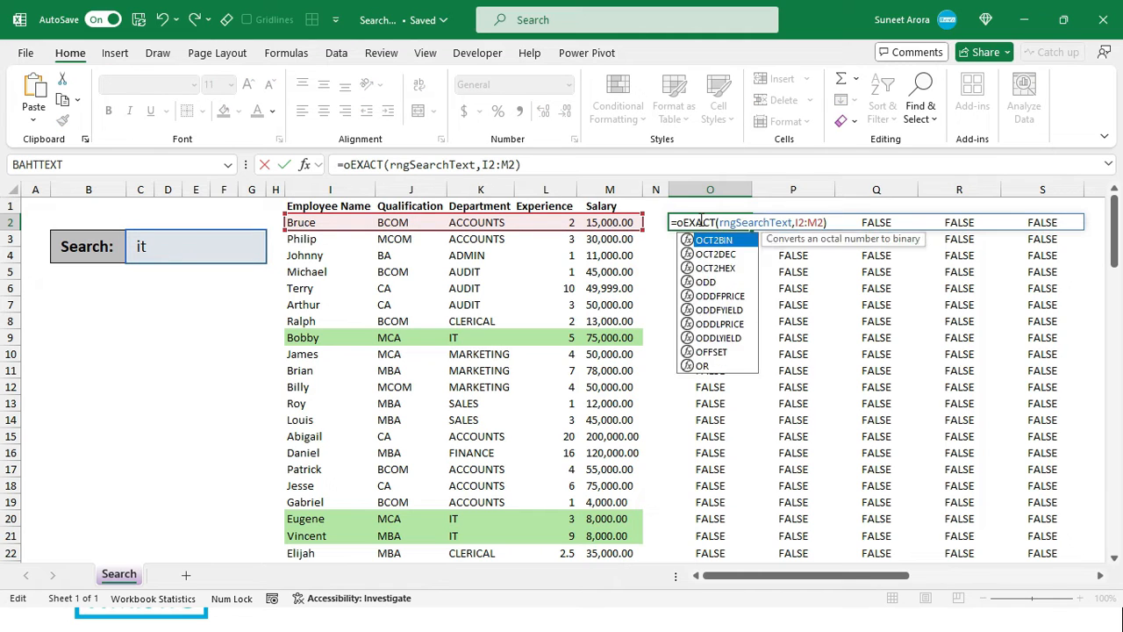
{"action": "key", "text": "ctrl+Return"}
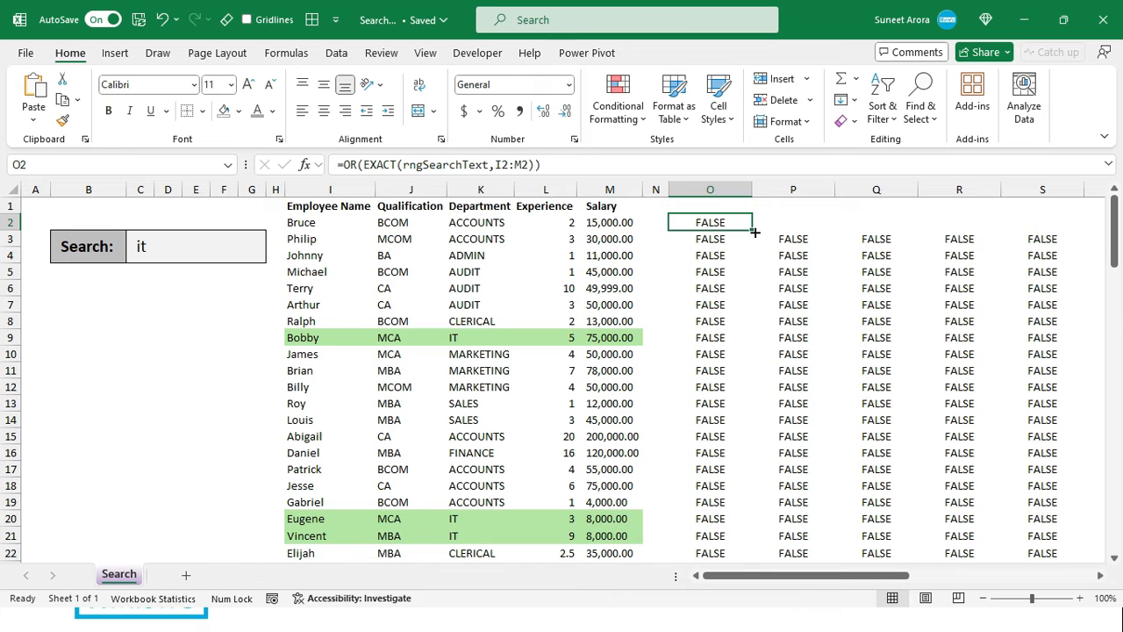
{"action": "double_click", "coordinate": [752, 229]}
{"action": "left_click", "coordinate": [688, 373]}
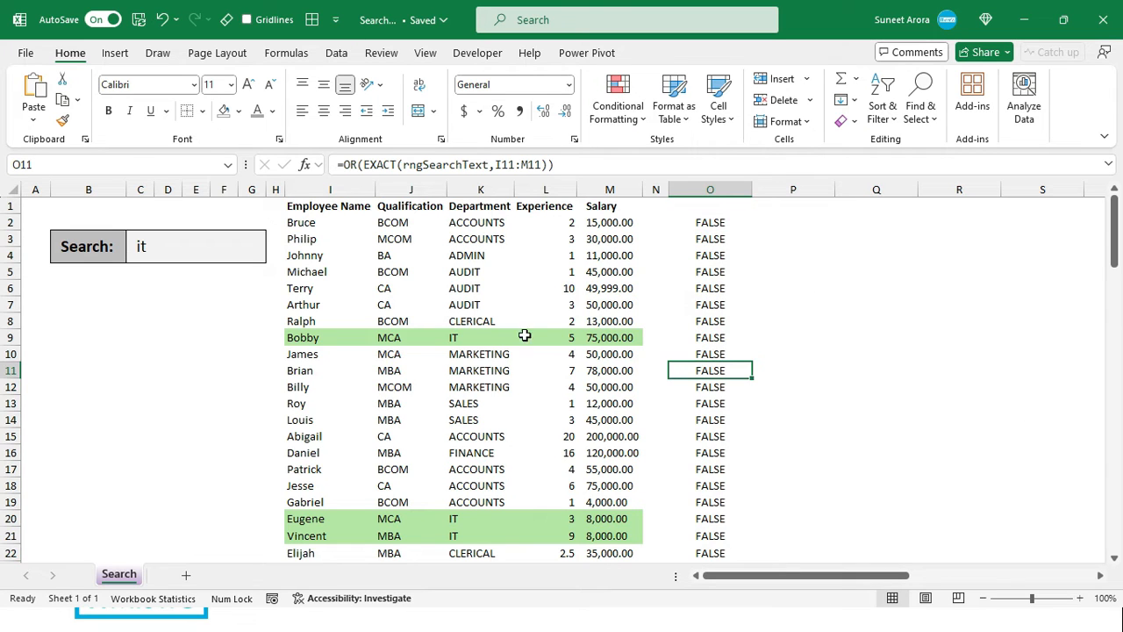
Set the search text to uppercase IT and check the column O results for rows 9 and 20.
{"action": "left_click", "coordinate": [203, 253]}
{"action": "type", "text": "it"}
{"action": "key", "text": "Return"}
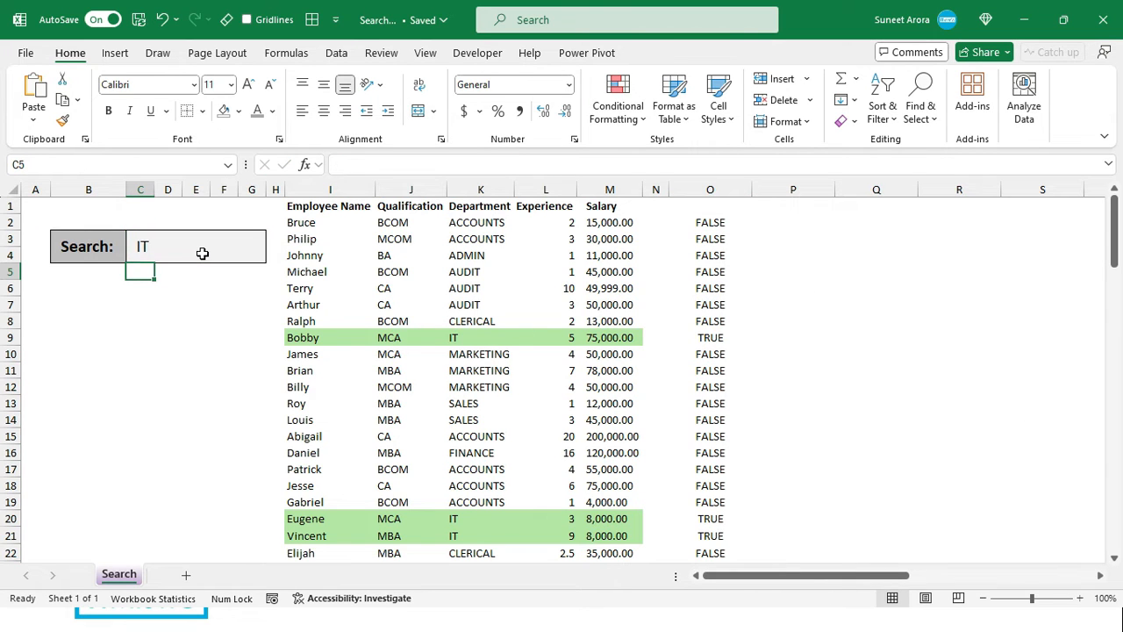
{"action": "left_click", "coordinate": [718, 335]}
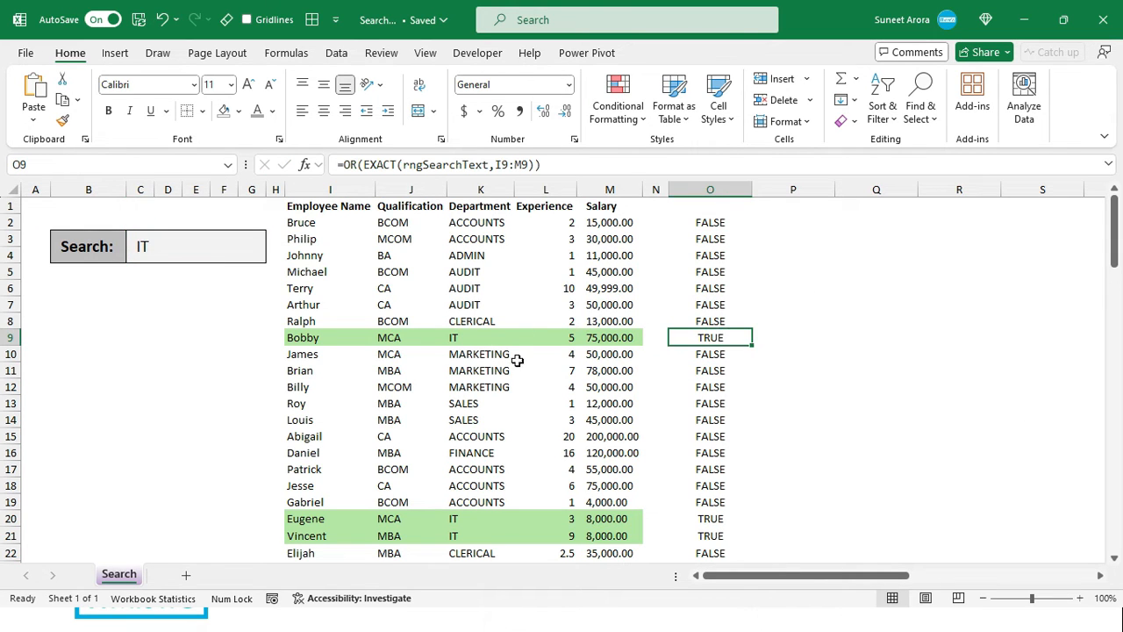
{"action": "left_click_drag", "start_coordinate": [710, 524], "coordinate": [461, 527]}
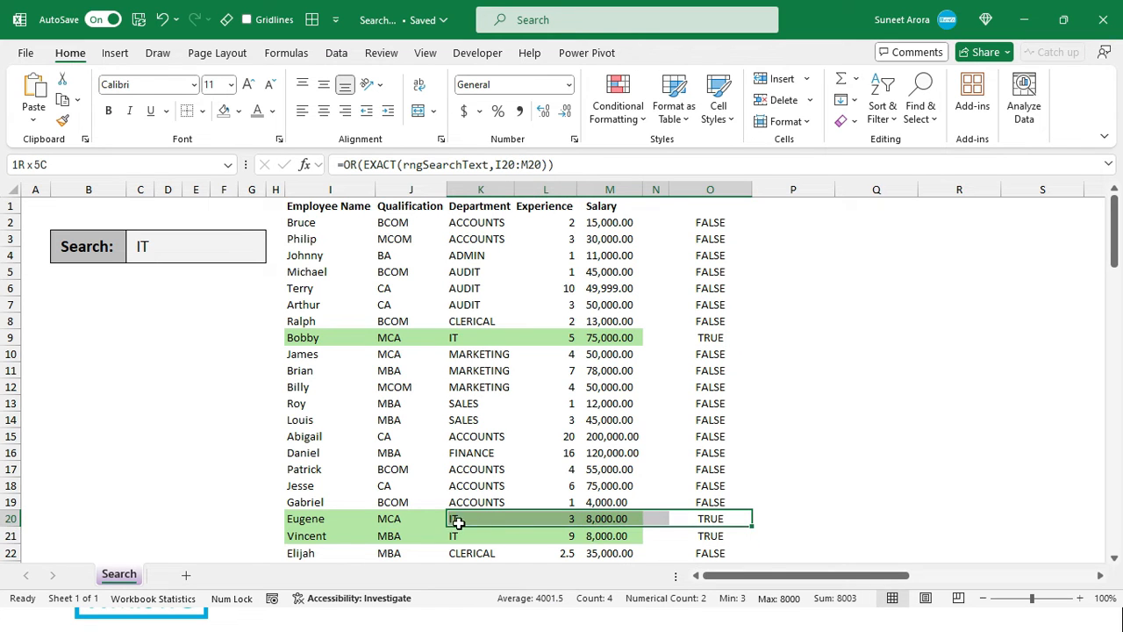
Copy the whole formula text from O2 without changing the cell.
{"action": "left_click", "coordinate": [713, 232]}
{"action": "left_click", "coordinate": [712, 223]}
{"action": "key", "text": "F2"}
{"action": "key", "text": "shift+Home"}
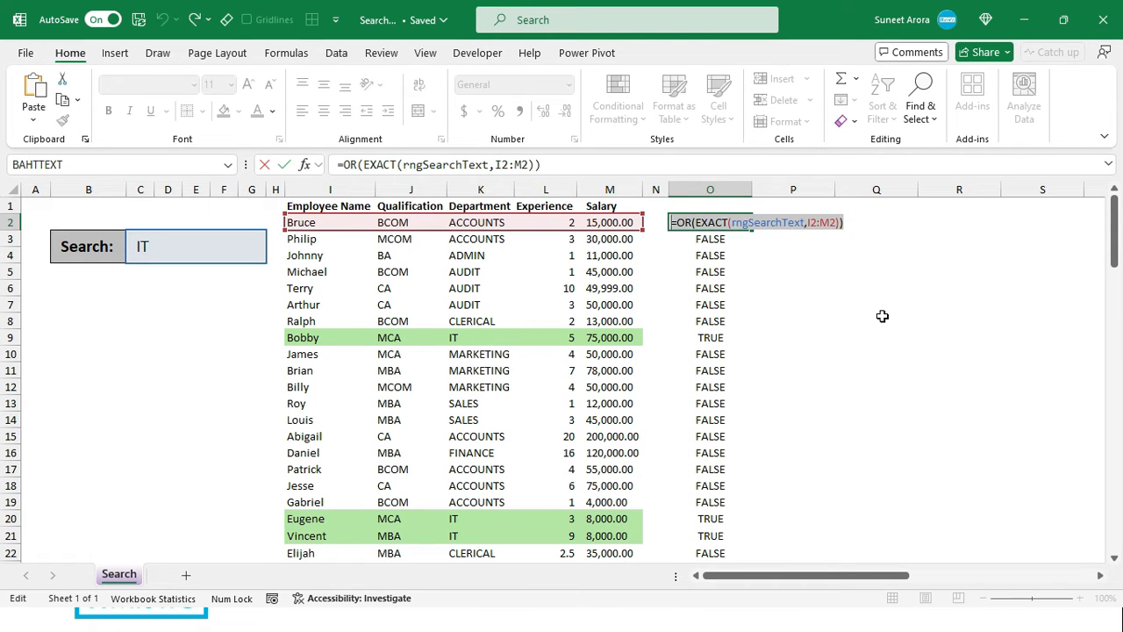
{"action": "key", "text": "Escape"}
Replace the employee table's conditional formatting formula with the copied =OR(EXACT(rngSearchText,I2:M2)) and check the highlighting.
{"action": "left_click", "coordinate": [538, 254]}
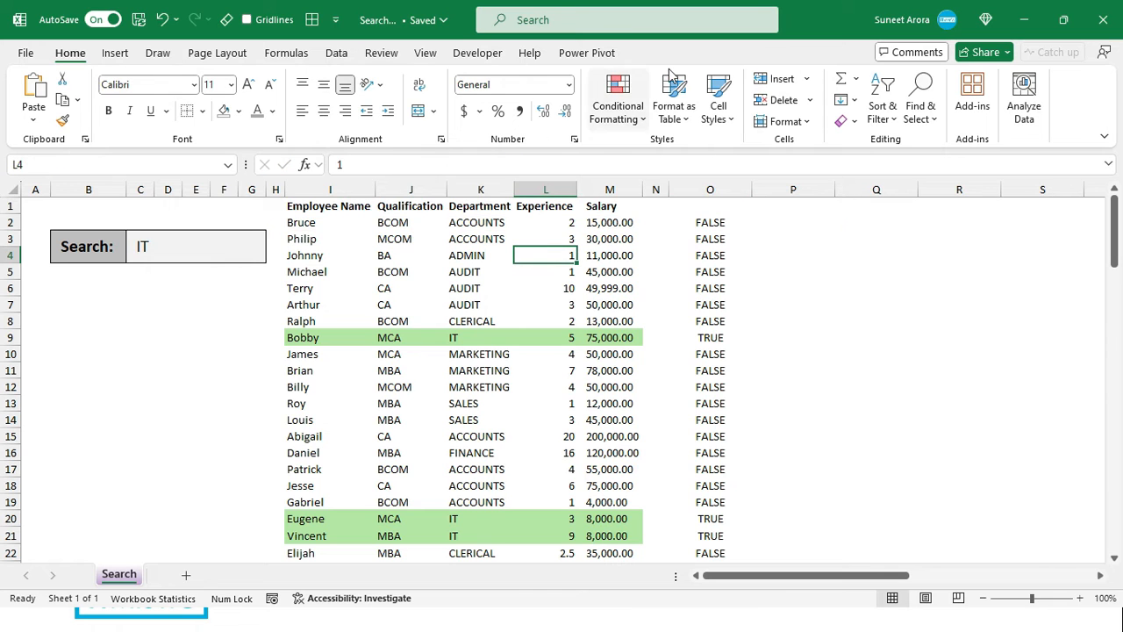
{"action": "left_click", "coordinate": [632, 115]}
{"action": "left_click", "coordinate": [645, 372]}
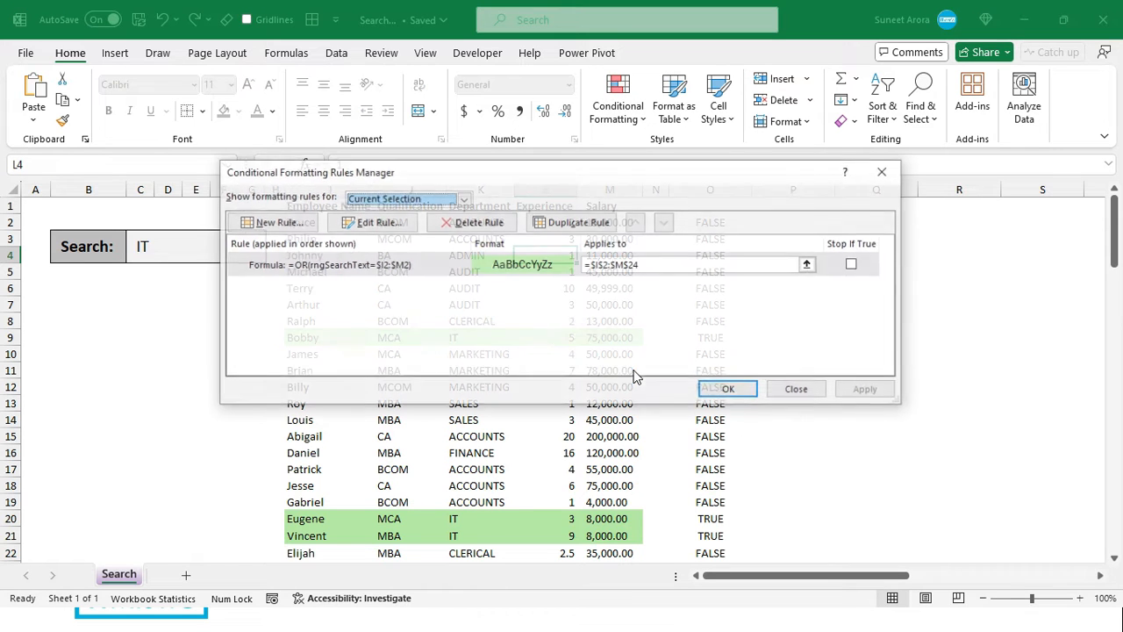
{"action": "double_click", "coordinate": [397, 267]}
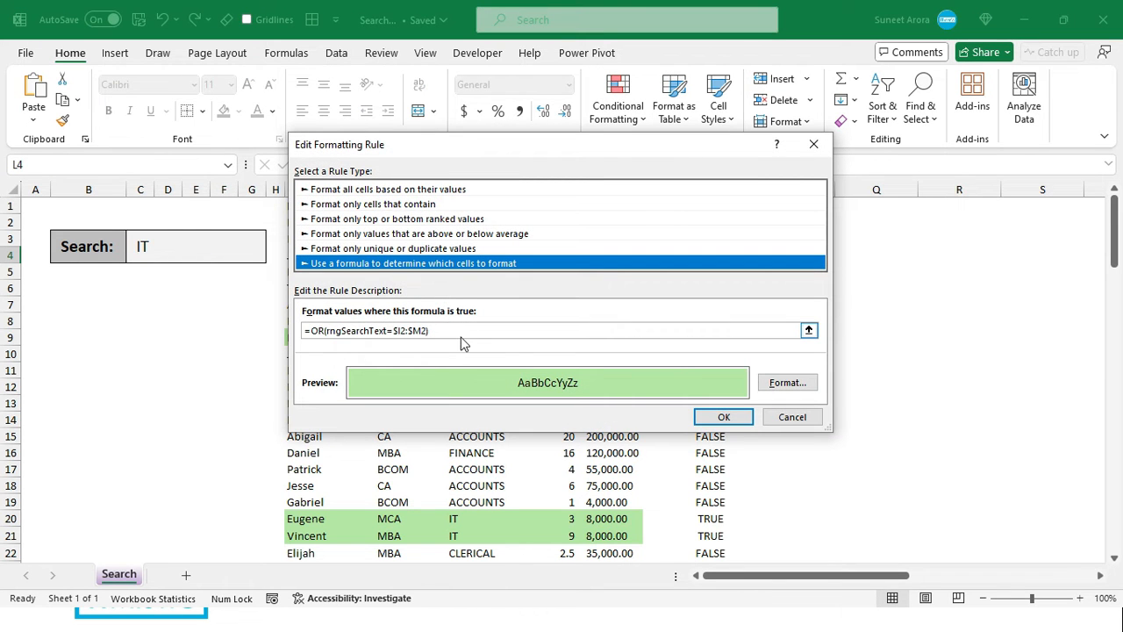
{"action": "left_click_drag", "start_coordinate": [456, 332], "coordinate": [283, 325]}
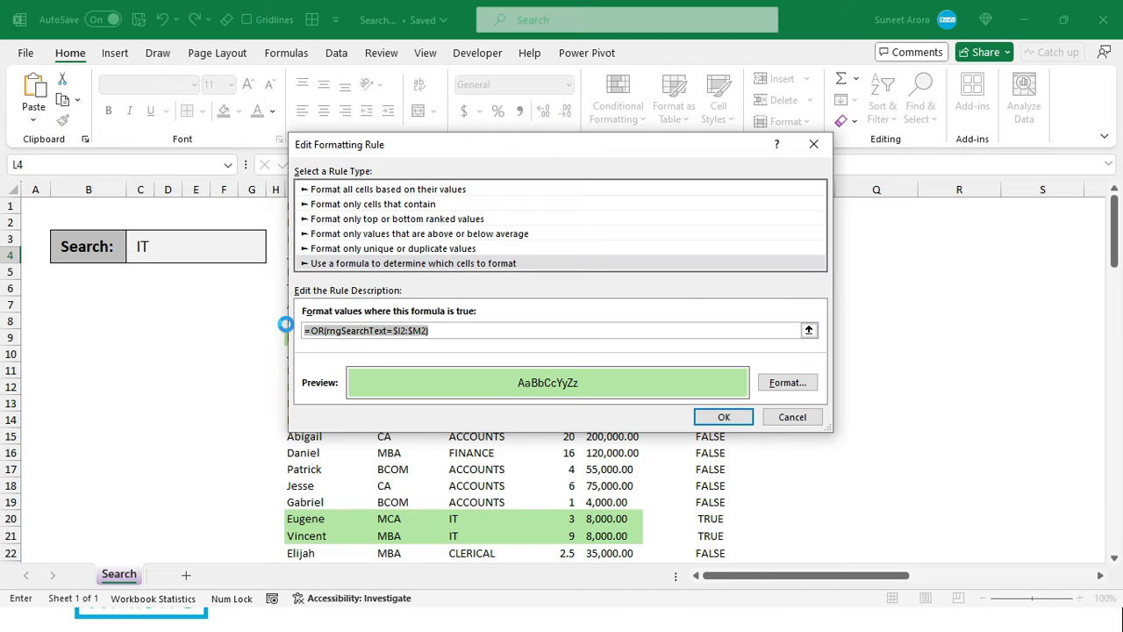
{"action": "key", "text": "ctrl+v"}
{"action": "double_click", "coordinate": [343, 330]}
{"action": "left_click", "coordinate": [441, 331]}
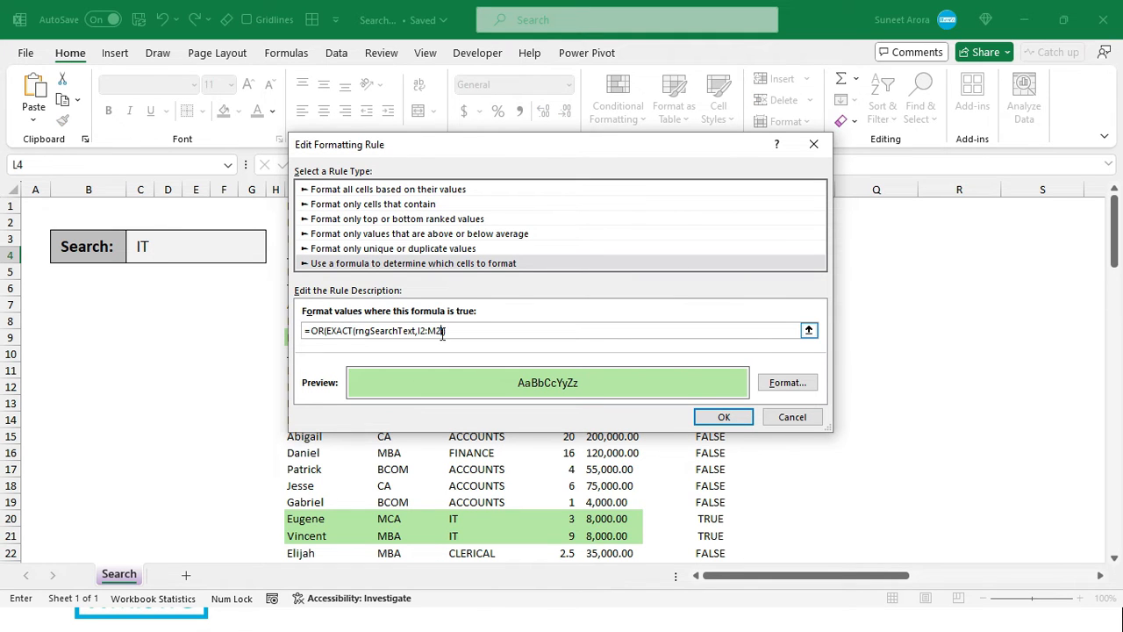
{"action": "left_click", "coordinate": [724, 418]}
{"action": "left_click", "coordinate": [728, 389]}
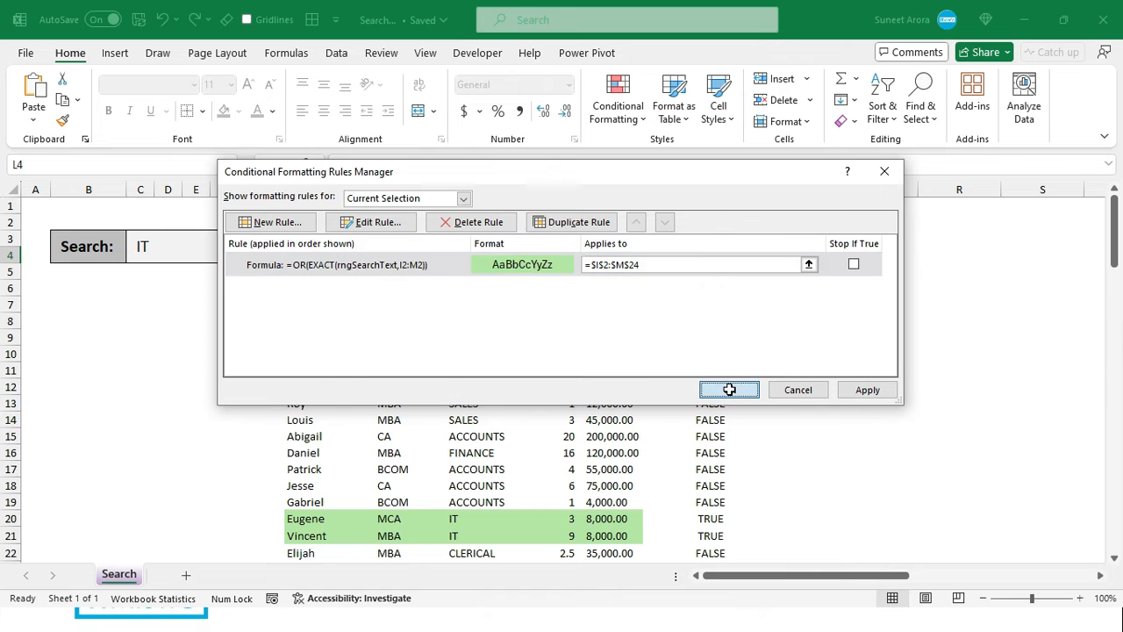
{"action": "left_click", "coordinate": [349, 420]}
{"action": "left_click", "coordinate": [459, 353]}
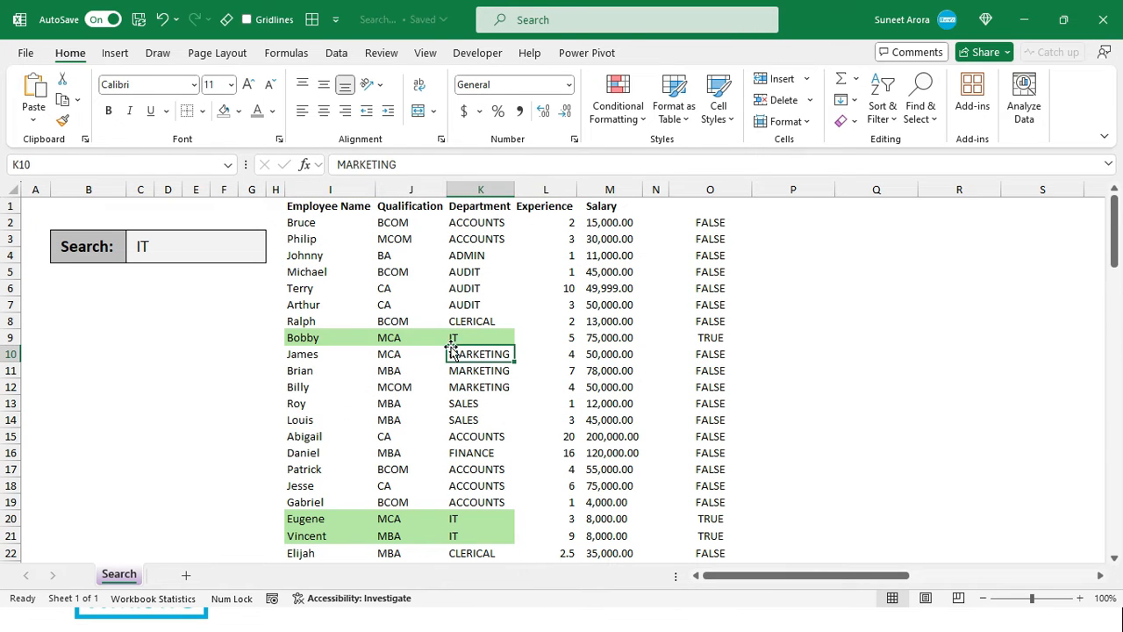
Lock the columns in the conditional formatting rule so its formula reads =OR(EXACT(rngSearchText,$I2:$M2)).
{"action": "left_click", "coordinate": [618, 103]}
{"action": "left_click", "coordinate": [641, 369]}
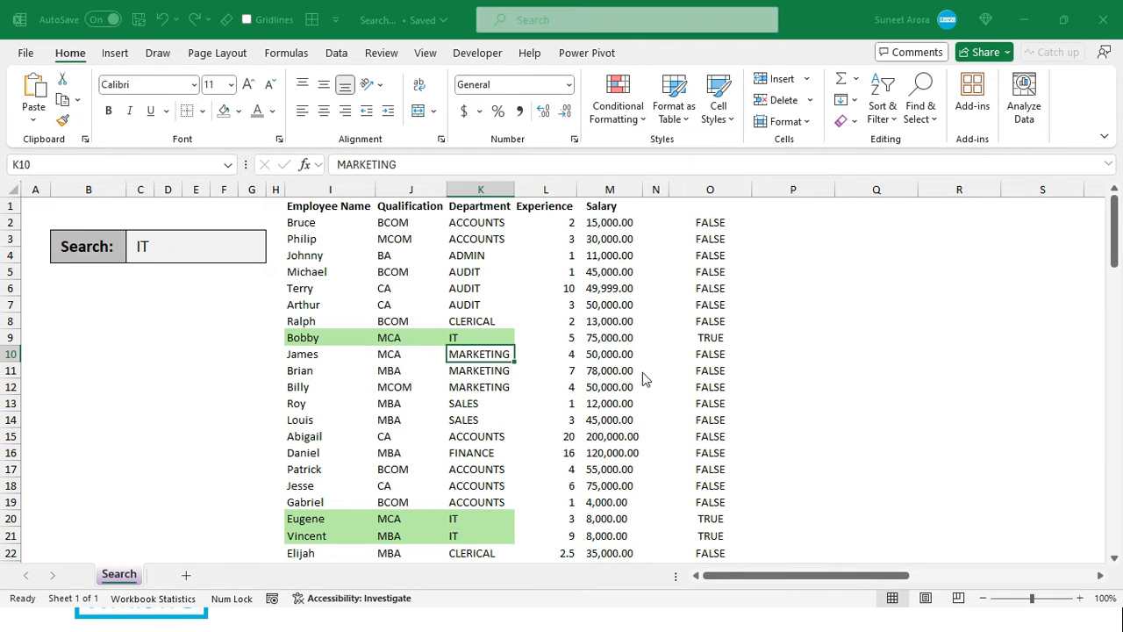
{"action": "double_click", "coordinate": [418, 265]}
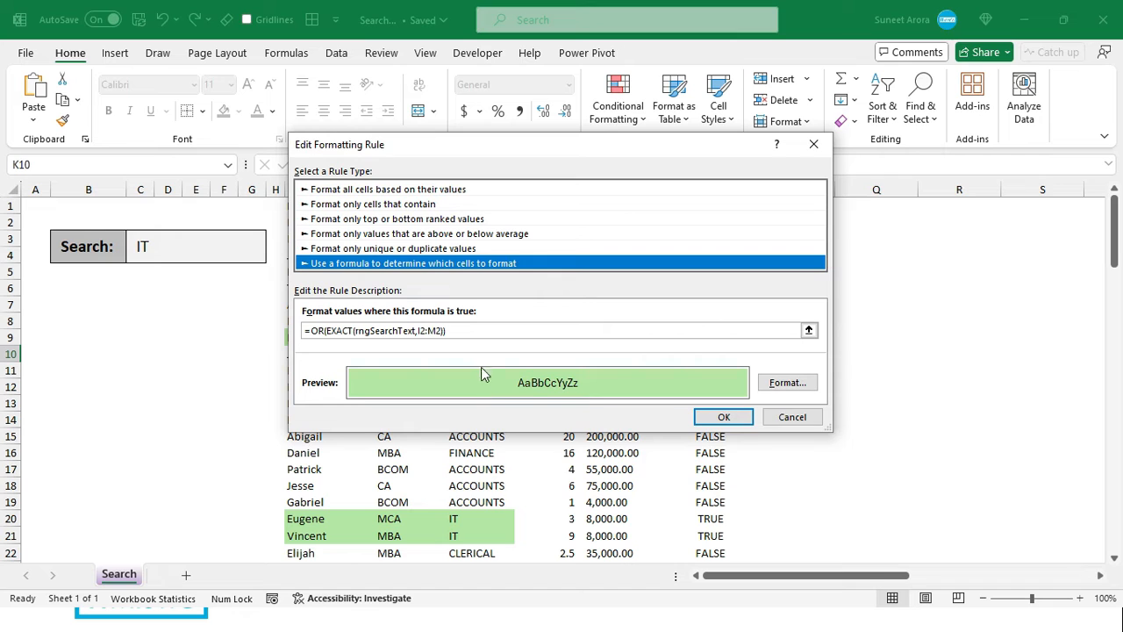
{"action": "left_click", "coordinate": [418, 330]}
{"action": "left_click_drag", "start_coordinate": [428, 331], "coordinate": [446, 331]}
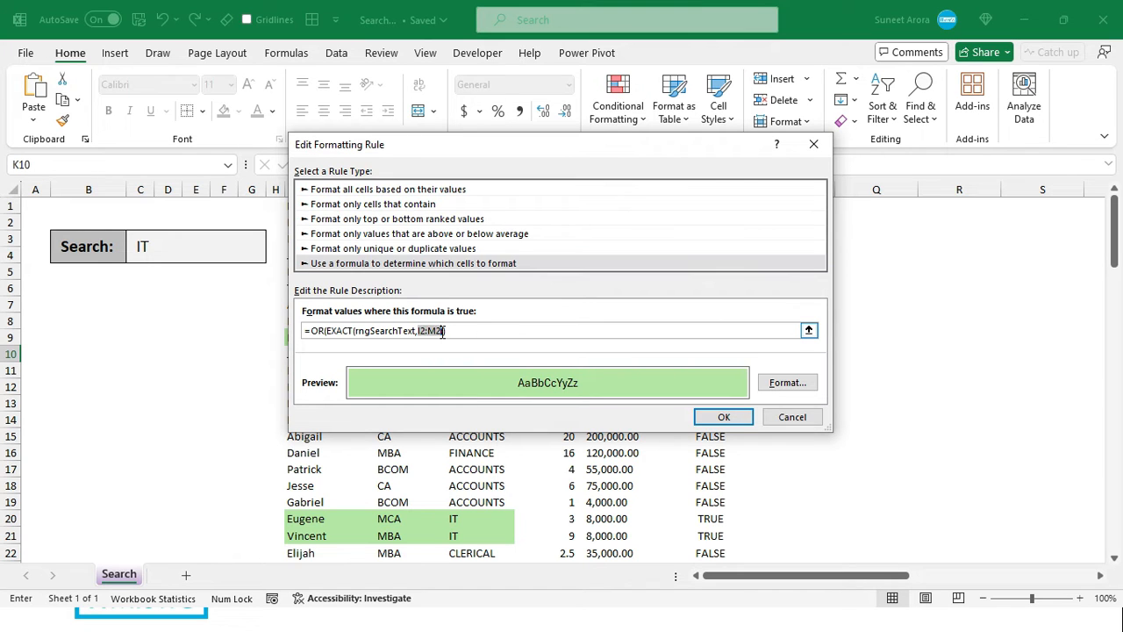
{"action": "key", "text": "F4"}
{"action": "key", "text": "F4"}
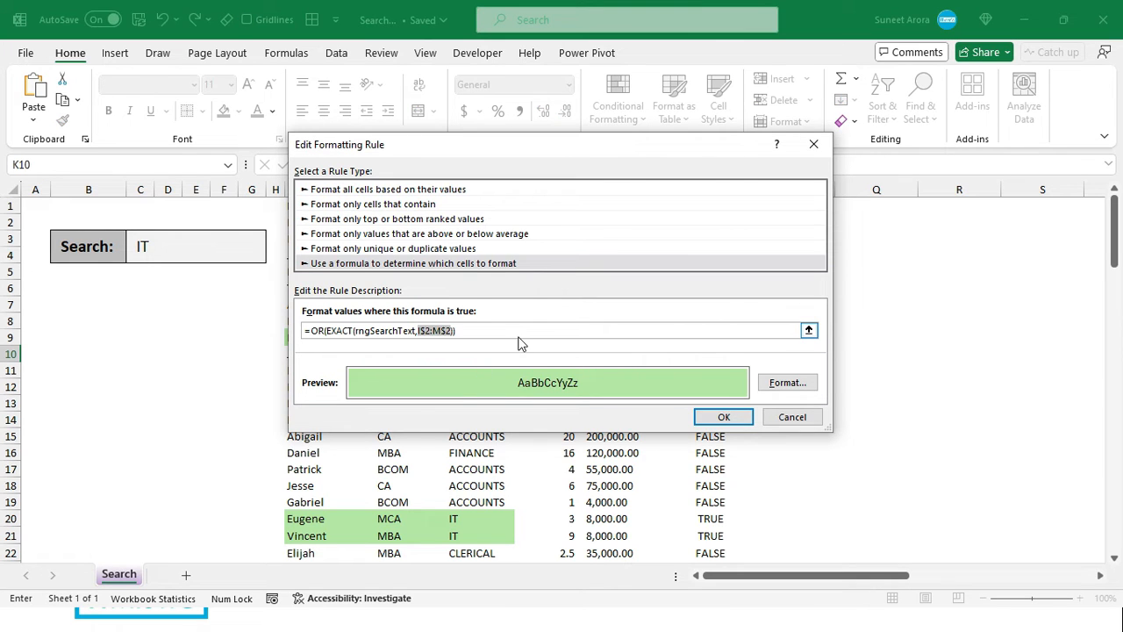
{"action": "key", "text": "F4"}
{"action": "left_click", "coordinate": [722, 417]}
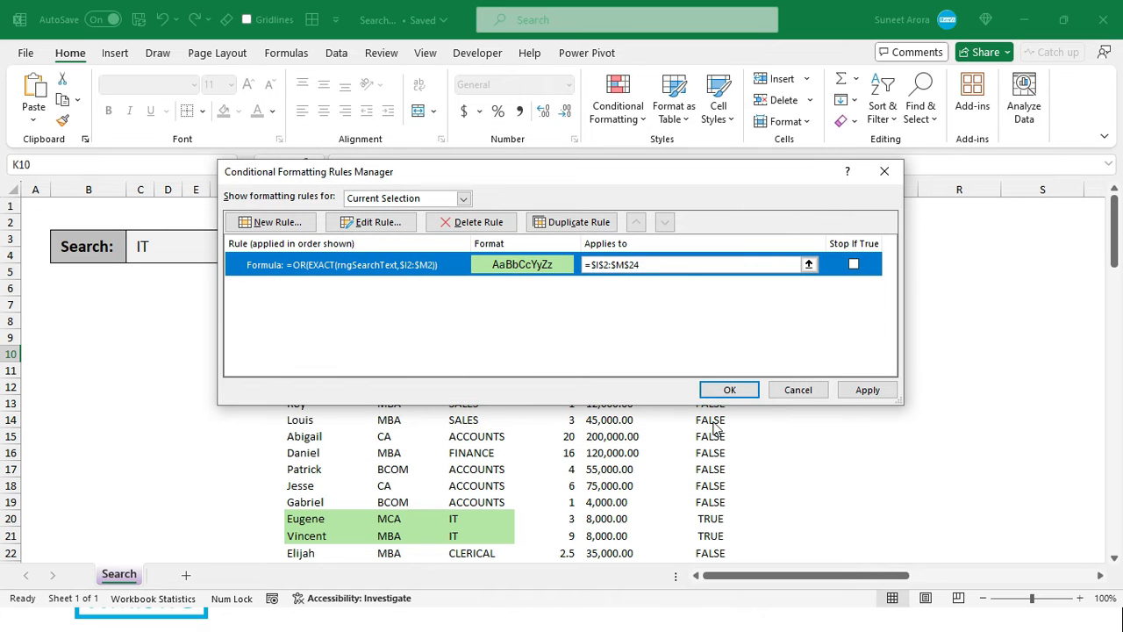
{"action": "left_click", "coordinate": [729, 390]}
{"action": "left_click", "coordinate": [532, 389]}
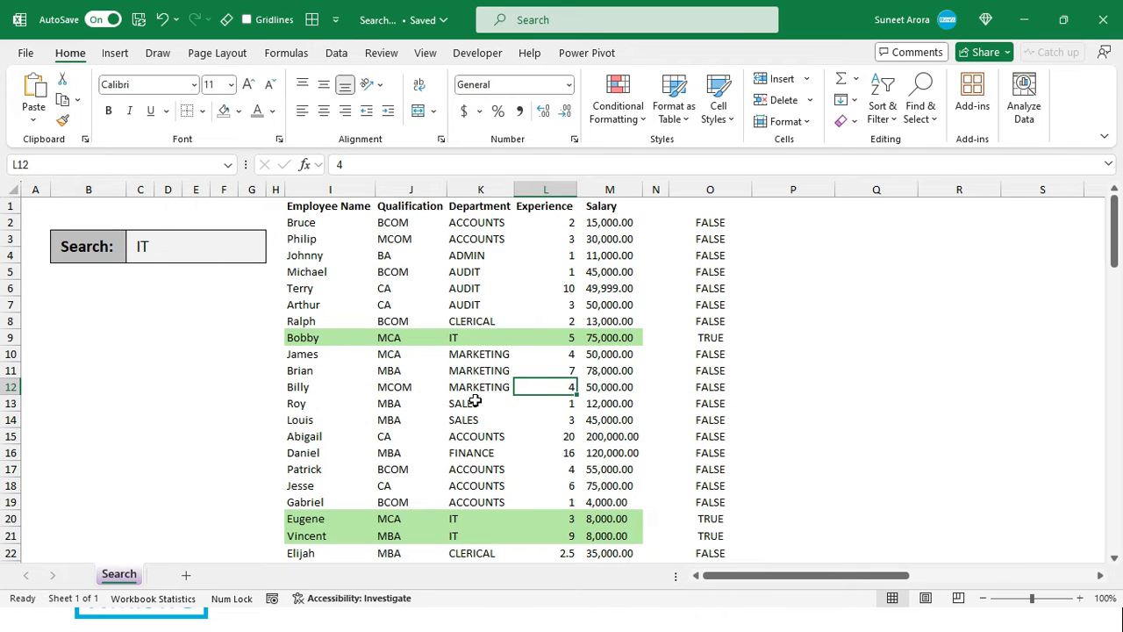
Set the search text to lowercase ba to test the case-sensitive highlighting.
{"action": "left_click", "coordinate": [461, 273]}
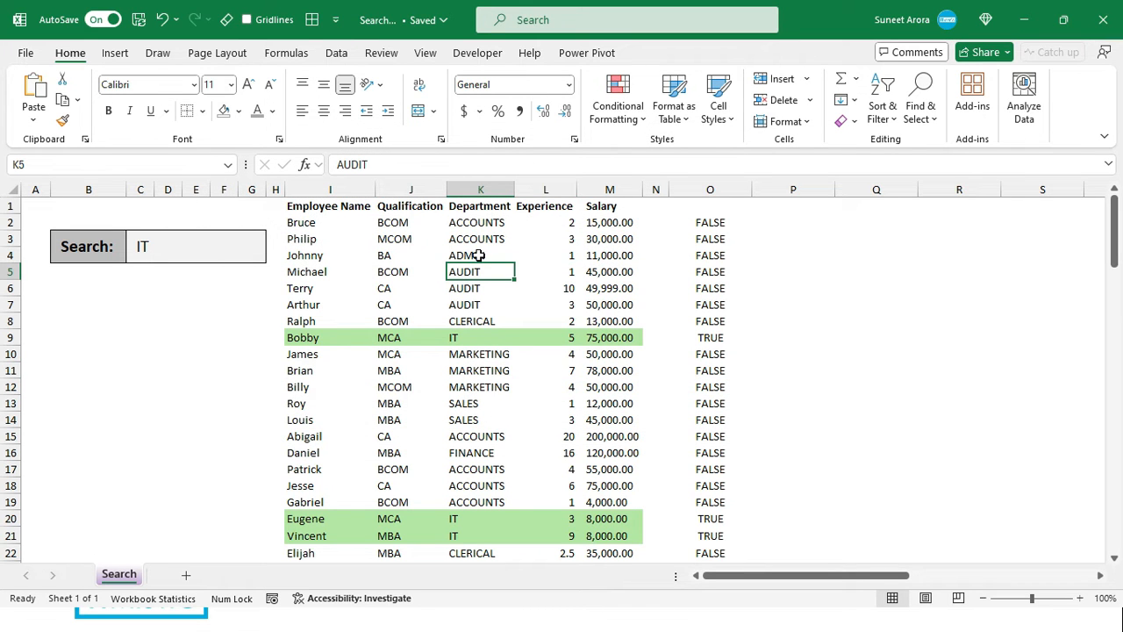
{"action": "left_click", "coordinate": [465, 253]}
{"action": "left_click", "coordinate": [166, 244]}
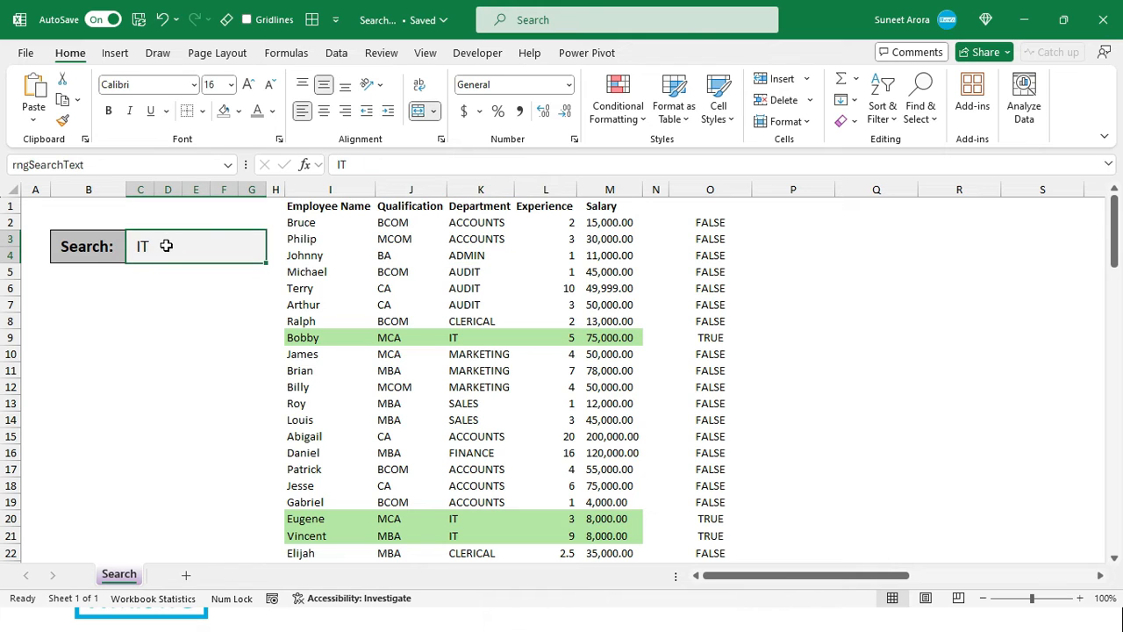
{"action": "type", "text": "ba"}
{"action": "key", "text": "Return"}
Change the search text to uppercase BA and check the qualification in row 4.
{"action": "left_click", "coordinate": [166, 246]}
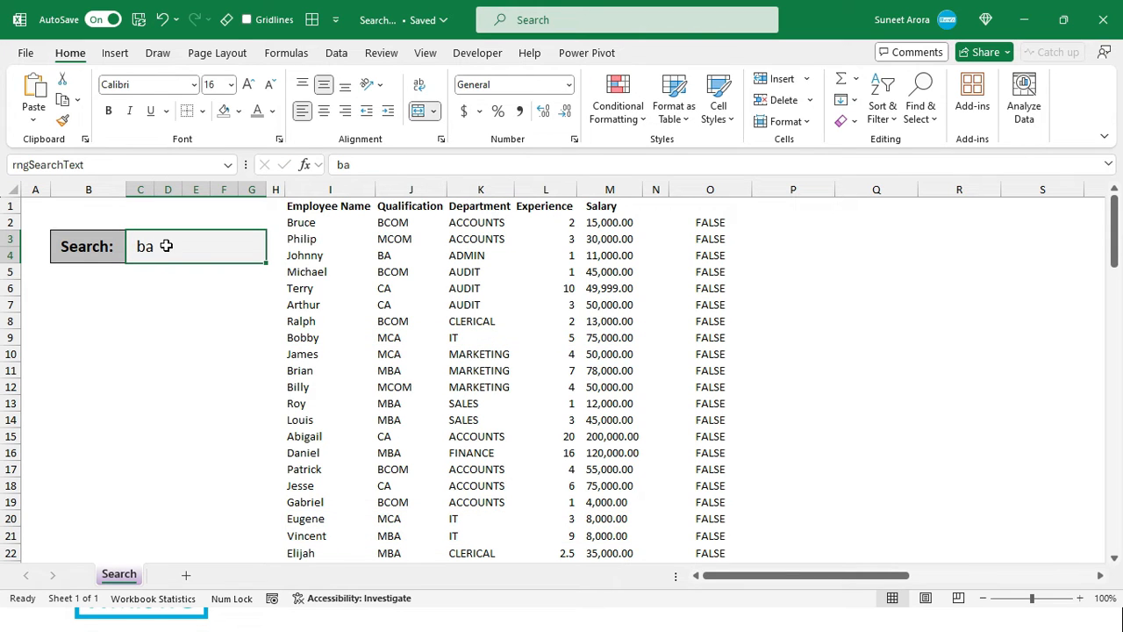
{"action": "key", "text": "Caps_Lock"}
{"action": "type", "text": "BA"}
{"action": "key", "text": "Return"}
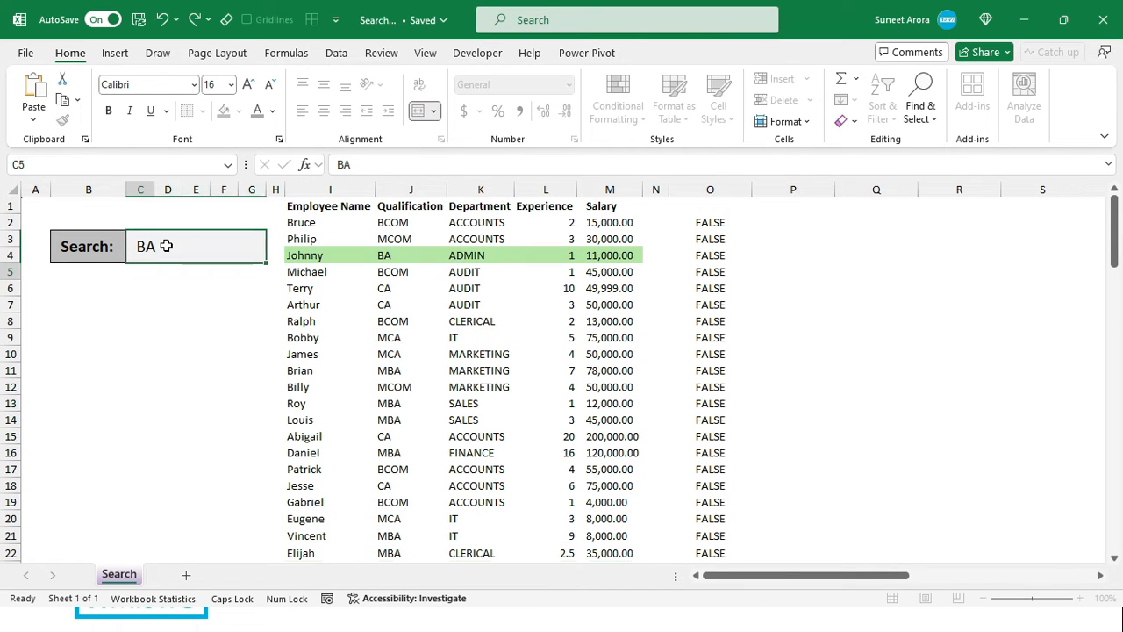
{"action": "left_click", "coordinate": [405, 254]}
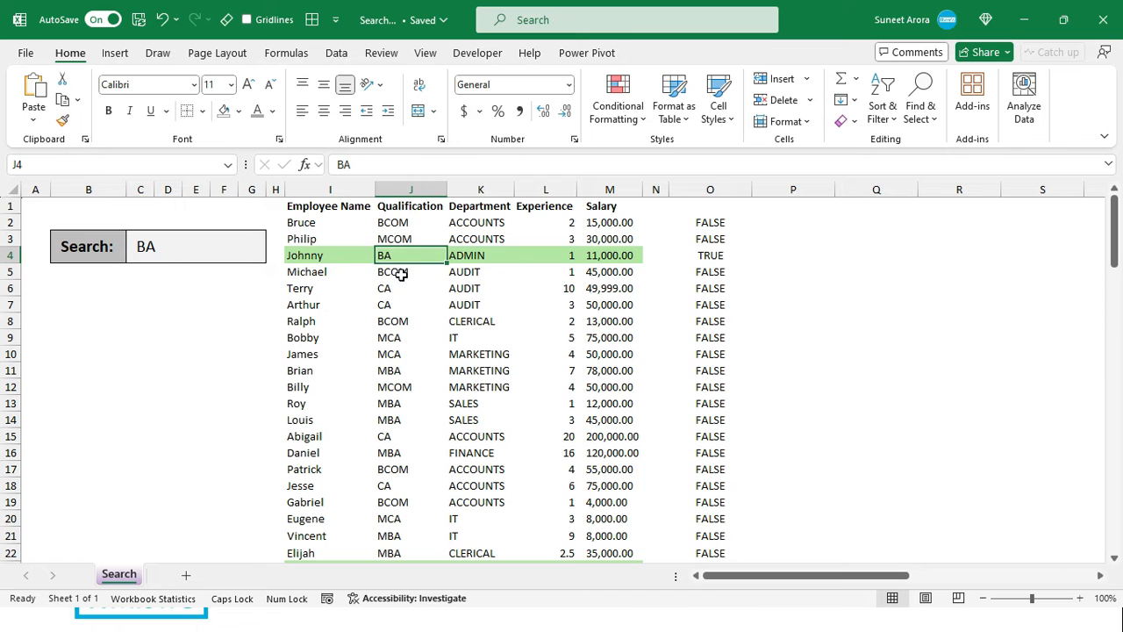
Change the search text to uppercase MBA and check the qualifications in the highlighted rows 11, 13, 14 and 16.
{"action": "scroll", "coordinate": [405, 404], "scroll_direction": "down", "scroll_amount": 3}
{"action": "scroll", "coordinate": [407, 456], "scroll_direction": "up", "scroll_amount": 3}
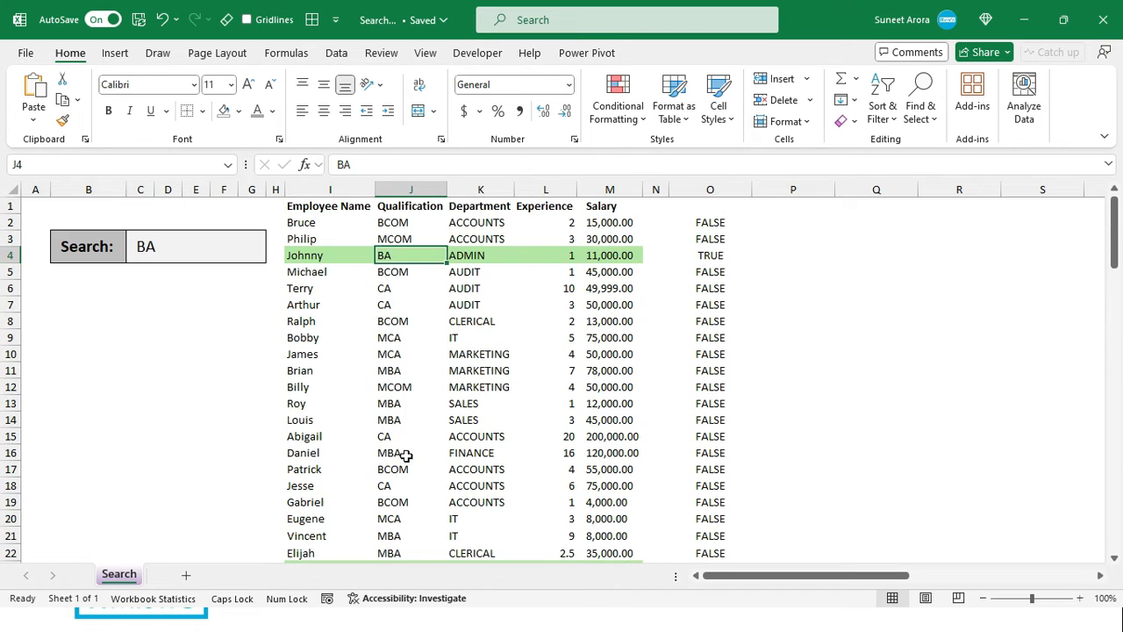
{"action": "left_click", "coordinate": [212, 252]}
{"action": "double_click", "coordinate": [212, 252]}
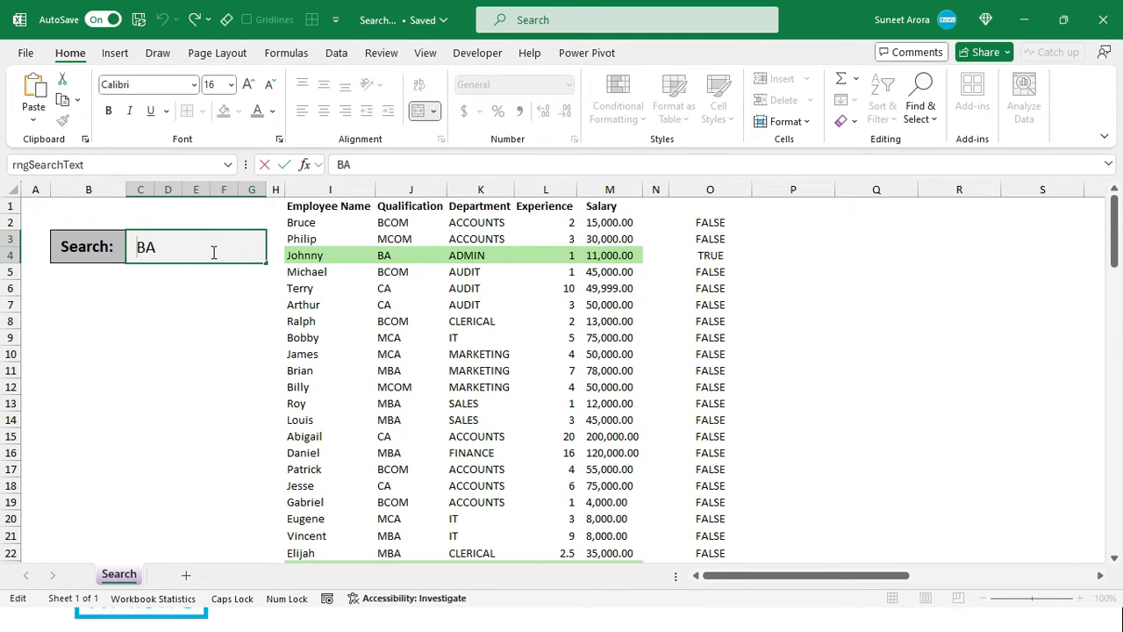
{"action": "key", "text": "BackSpace"}
{"action": "key", "text": "BackSpace"}
{"action": "type", "text": "MBA"}
{"action": "key", "text": "Return"}
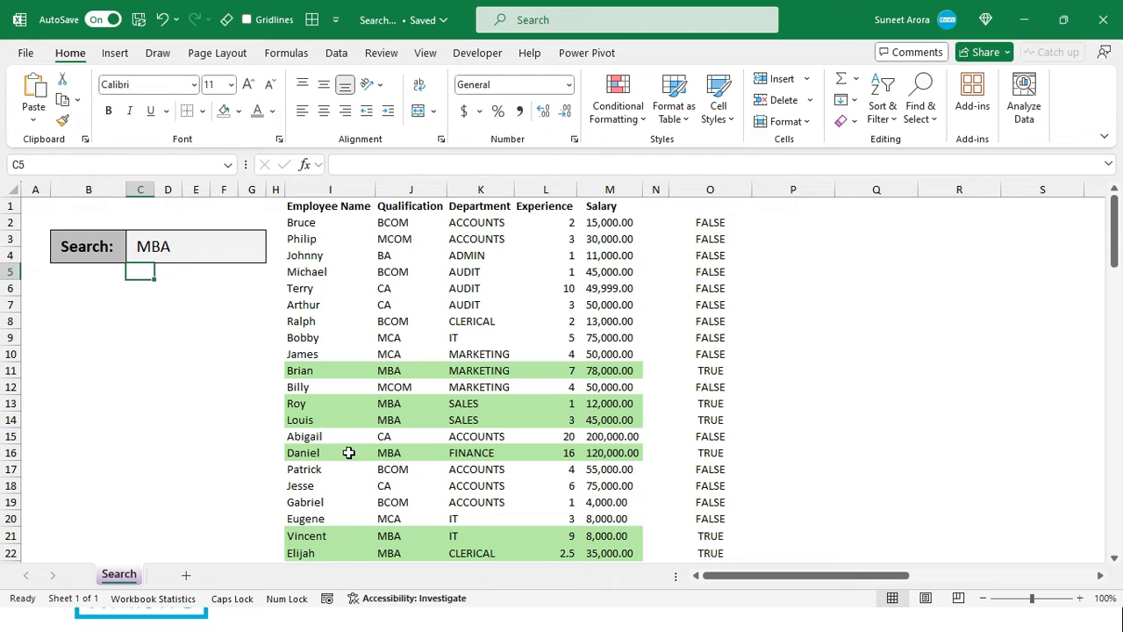
{"action": "left_click", "coordinate": [398, 374]}
{"action": "left_click", "coordinate": [395, 405]}
{"action": "left_click", "coordinate": [395, 420]}
{"action": "left_click", "coordinate": [395, 452]}
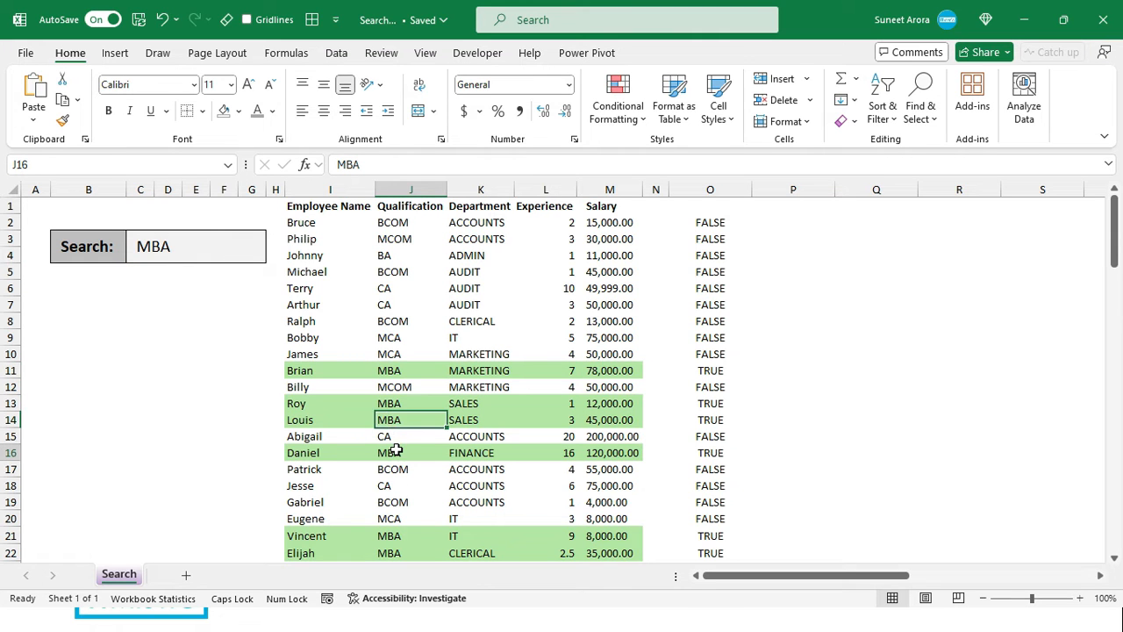
{"action": "scroll", "coordinate": [381, 512], "scroll_direction": "down", "scroll_amount": 1}
{"action": "scroll", "coordinate": [381, 511], "scroll_direction": "up", "scroll_amount": 1}
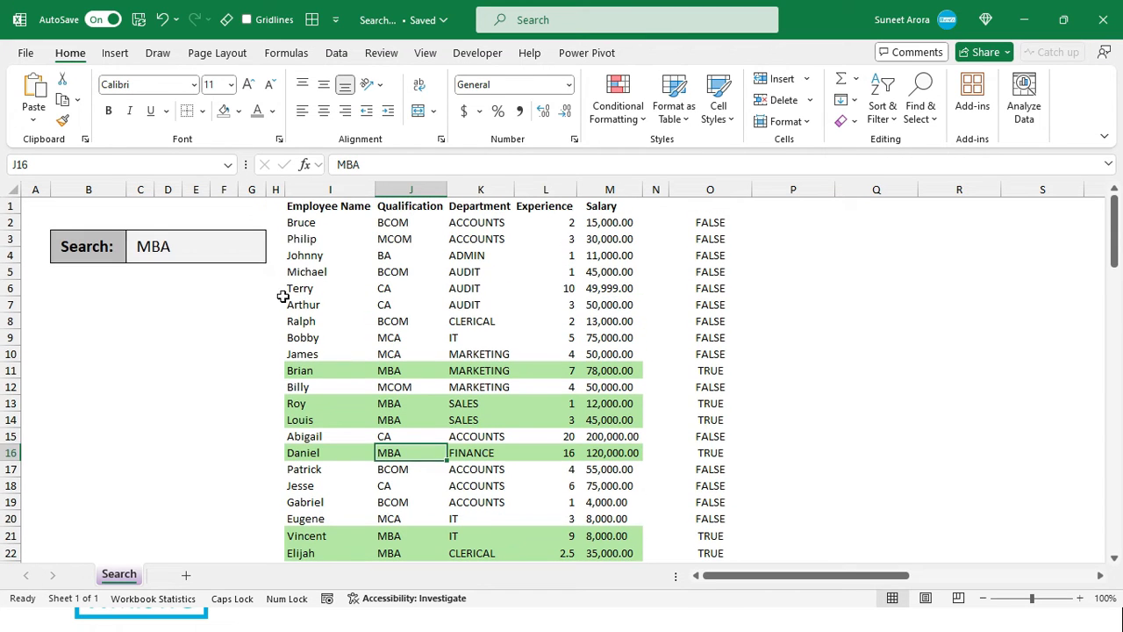
Change the search text to mixed-case Mba to test the case-sensitive highlighting.
{"action": "left_click", "coordinate": [213, 248]}
{"action": "double_click", "coordinate": [213, 248]}
{"action": "key", "text": "BackSpace"}
{"action": "key", "text": "BackSpace"}
{"action": "type", "text": "ba"}
{"action": "key", "text": "Return"}
{"action": "left_click", "coordinate": [213, 247]}
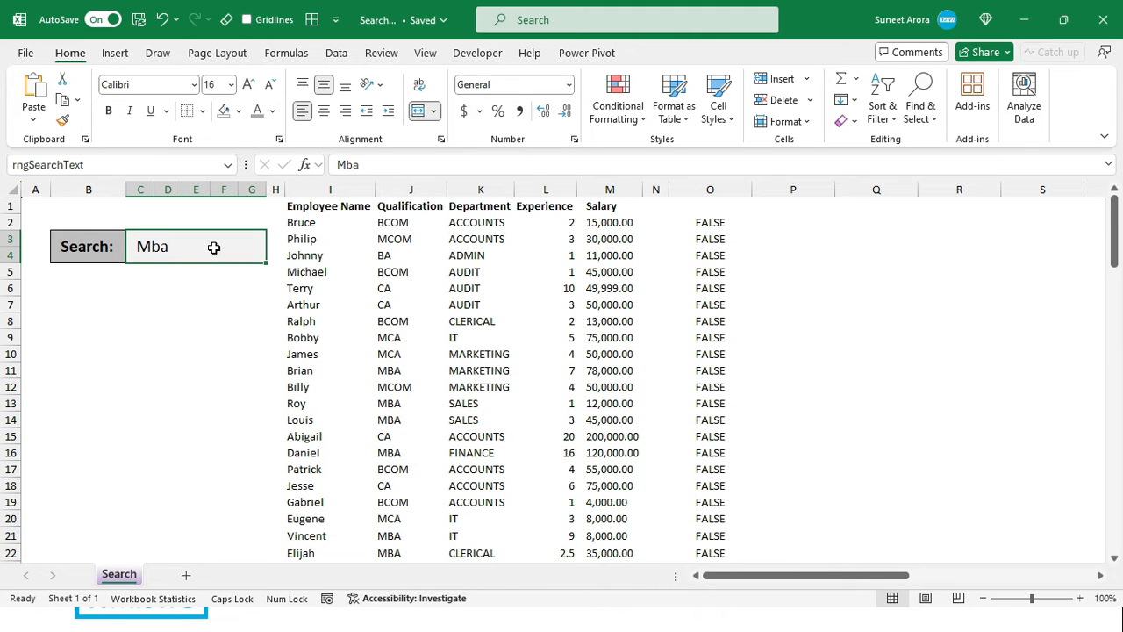
{"action": "scroll", "coordinate": [419, 334], "scroll_direction": "down", "scroll_amount": 1}
{"action": "scroll", "coordinate": [420, 339], "scroll_direction": "up", "scroll_amount": 1}
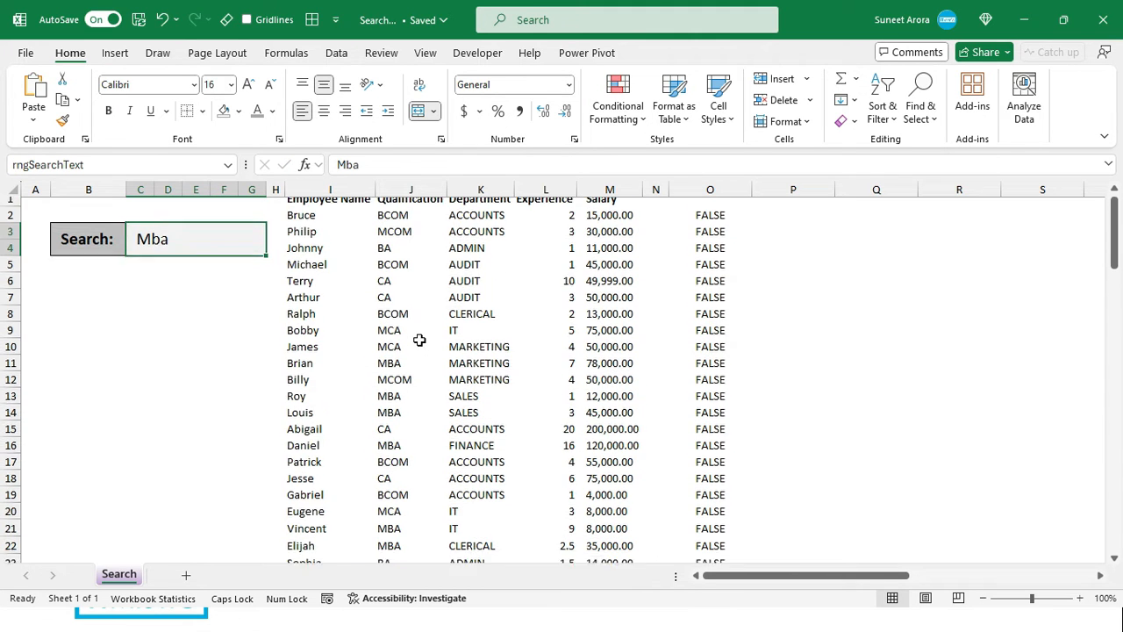
Set the search text back to fully uppercase MBA to retest the row highlighting.
{"action": "scroll", "coordinate": [419, 340], "scroll_direction": "up", "scroll_amount": 1}
{"action": "double_click", "coordinate": [197, 249]}
{"action": "key", "text": "BackSpace"}
{"action": "key", "text": "BackSpace"}
{"action": "type", "text": "BA"}
{"action": "key", "text": "Return"}
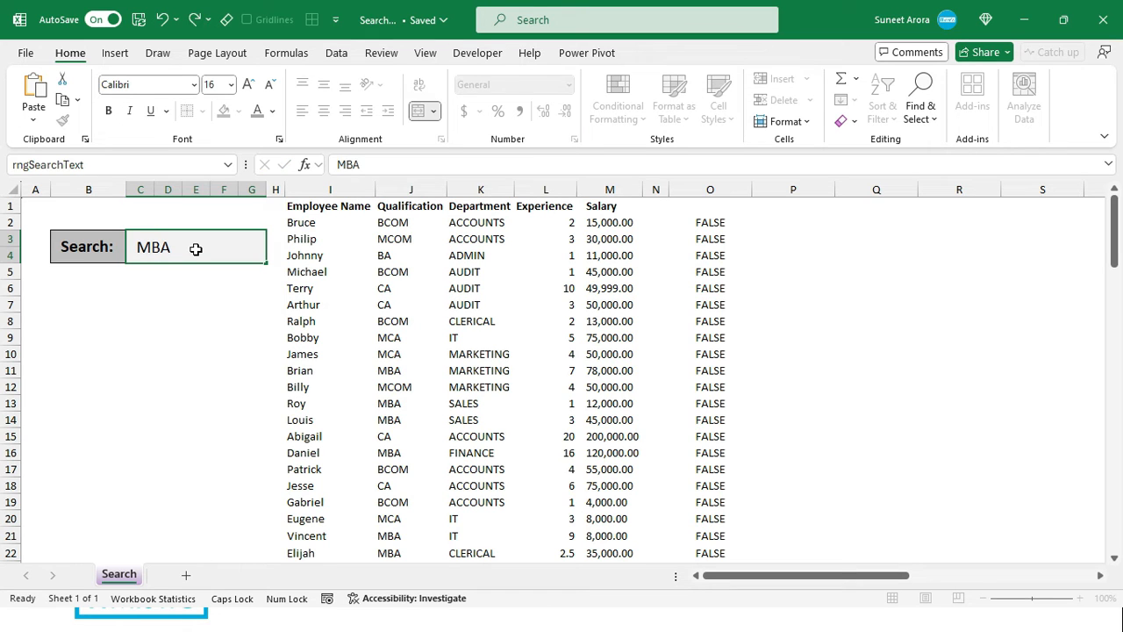
{"action": "left_click", "coordinate": [196, 249]}
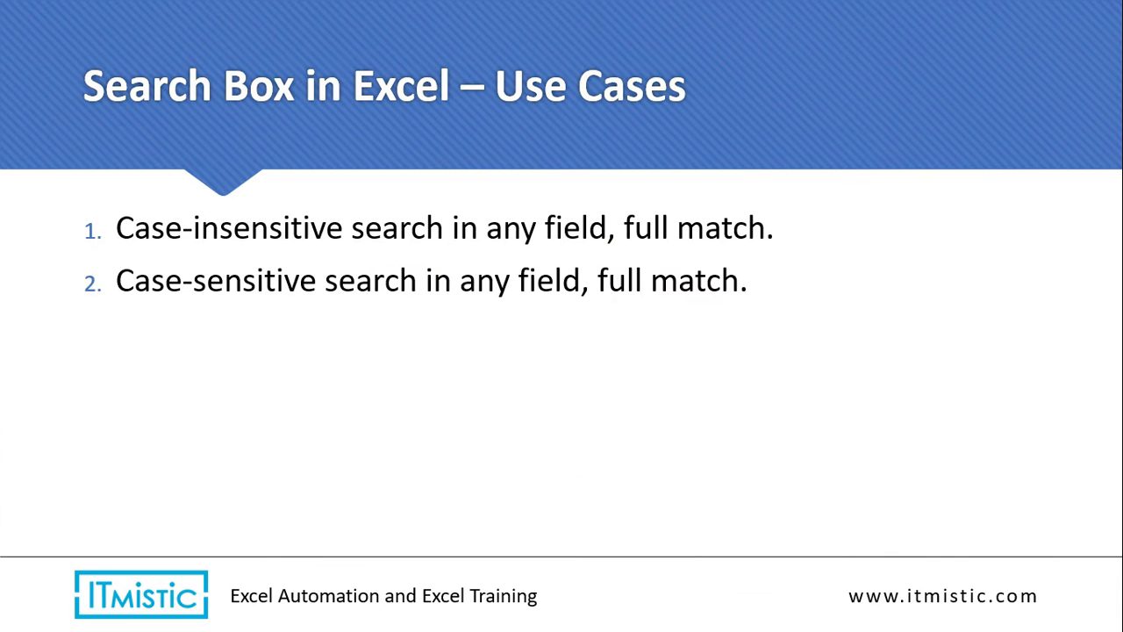
{"action": "key", "text": "Right"}
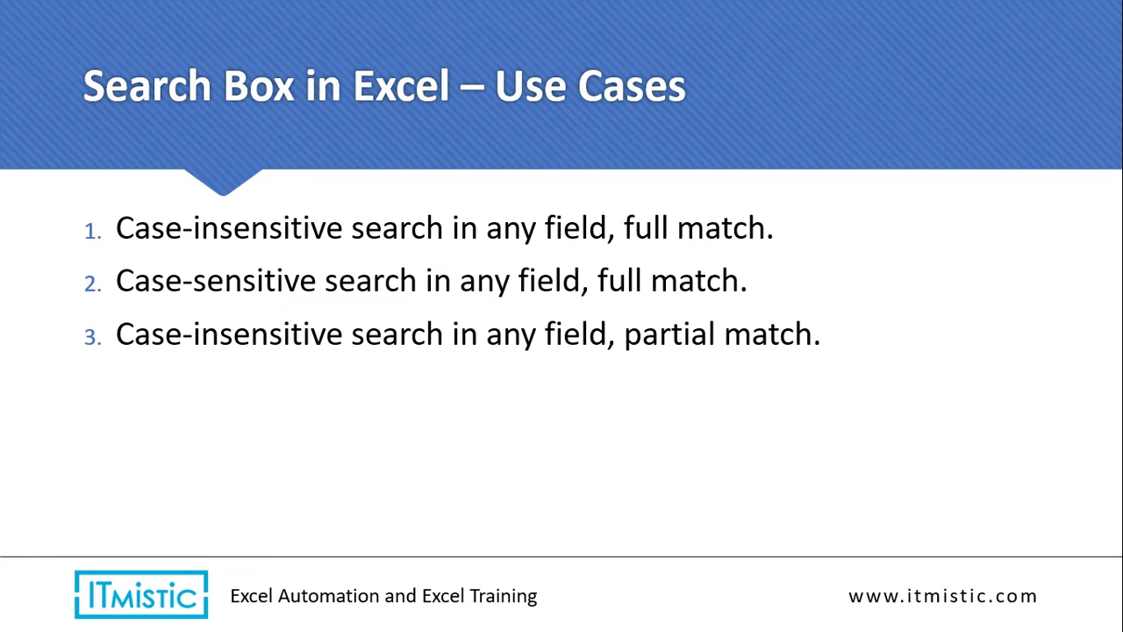
{"action": "left_click", "coordinate": [114, 621]}
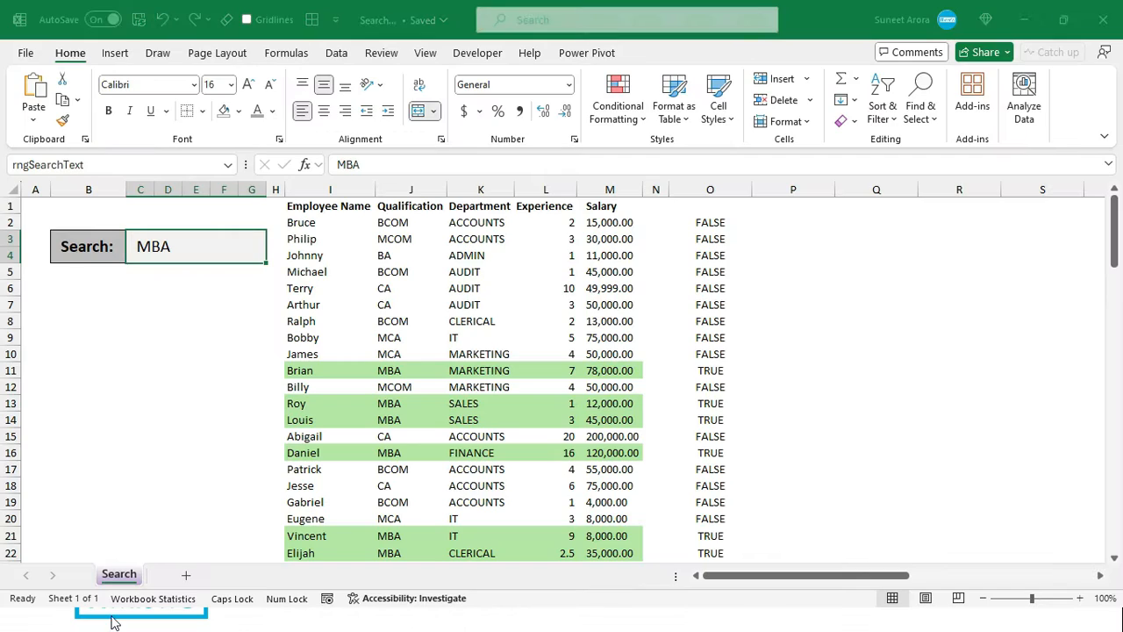
Delete all the helper formulas in column O from O2 downward.
{"action": "left_click", "coordinate": [710, 222]}
{"action": "key", "text": "ctrl+shift+Down"}
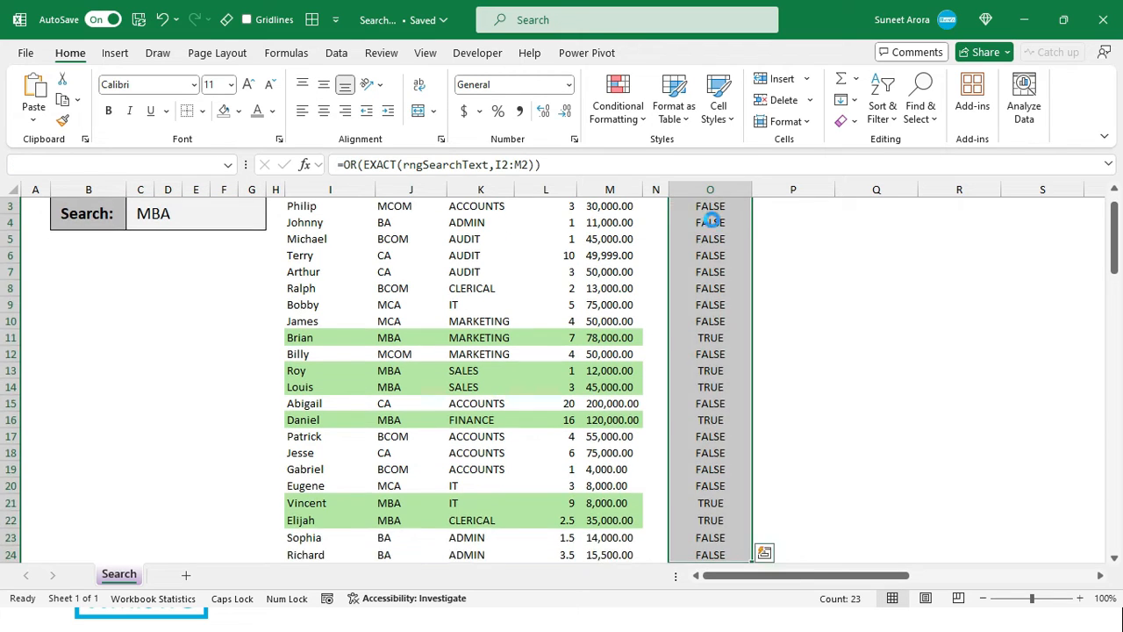
{"action": "key", "text": "Delete"}
{"action": "scroll", "coordinate": [710, 222], "scroll_direction": "up", "scroll_amount": 1}
{"action": "left_click", "coordinate": [712, 219]}
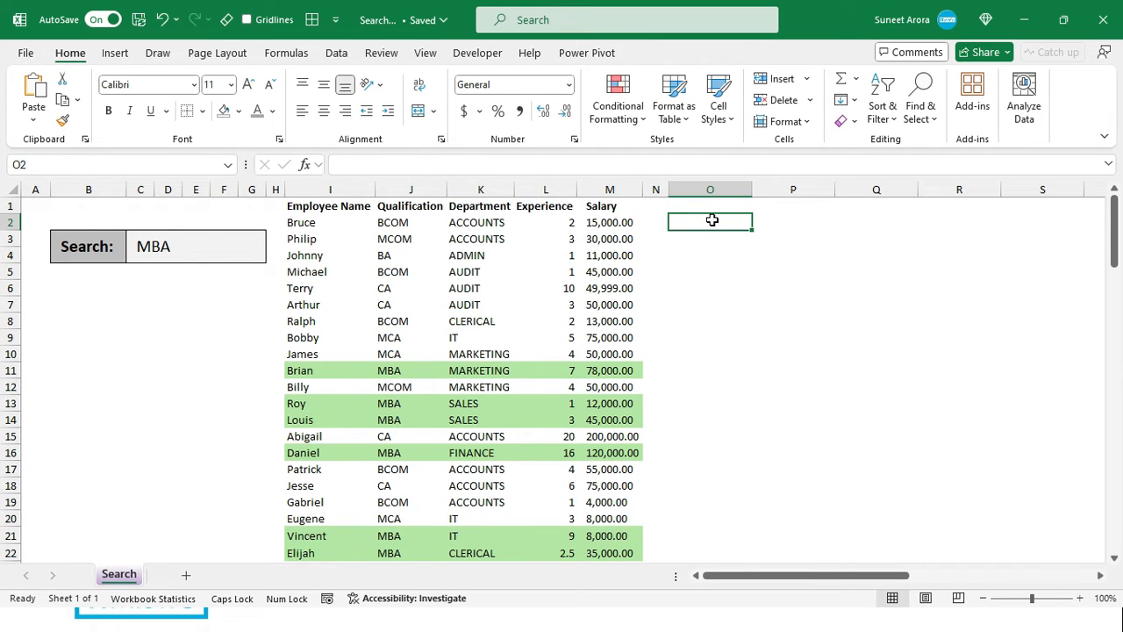
Start a SEARCH formula in cell O2 for the case-insensitive partial match.
{"action": "key", "text": "Caps_Lock"}
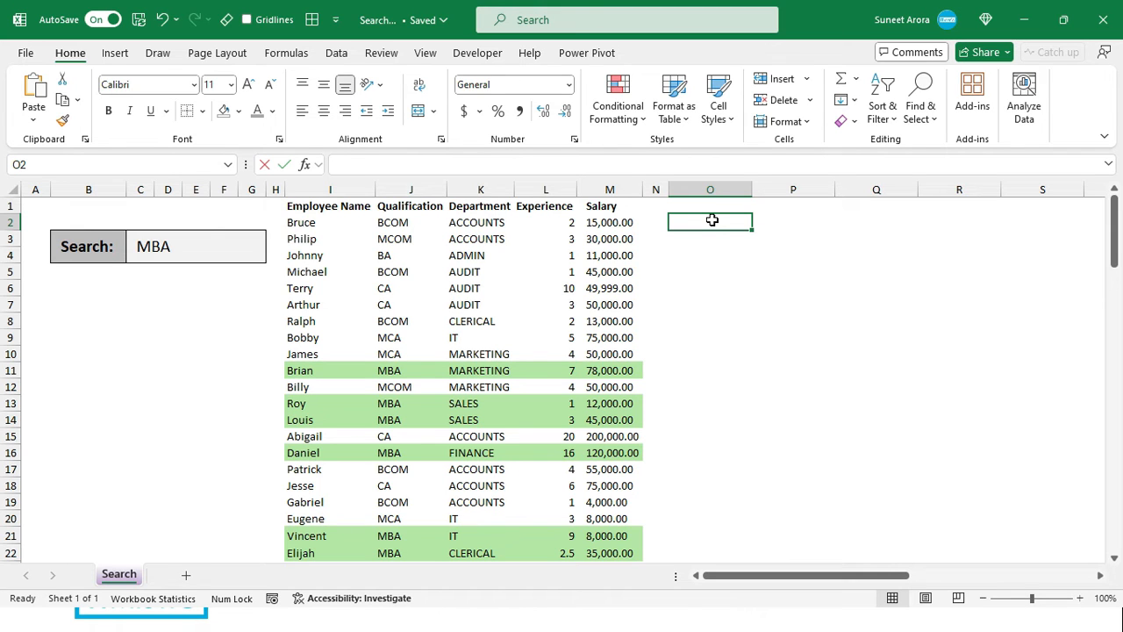
{"action": "type", "text": "=sea"}
{"action": "key", "text": "Tab"}
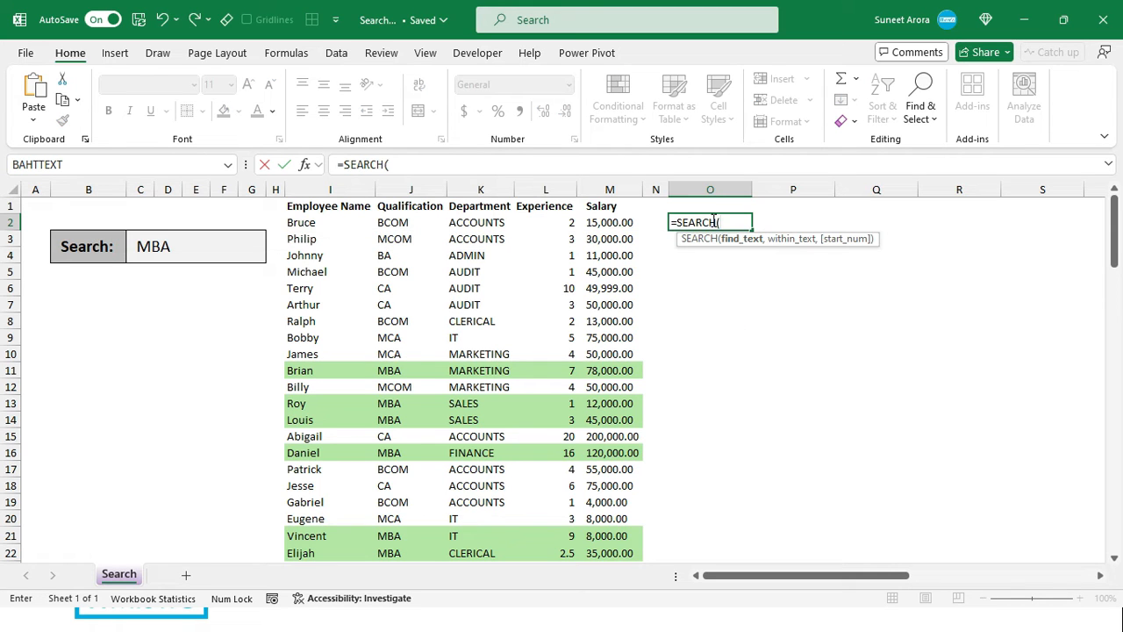
{"action": "key", "text": "BackSpace"}
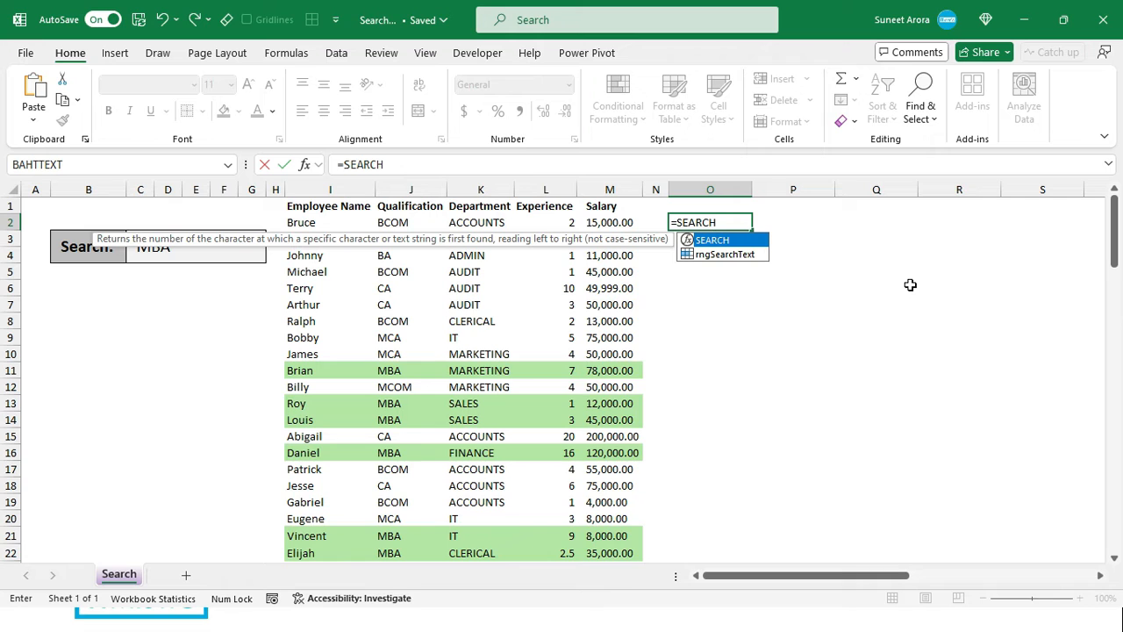
{"action": "type", "text": "("}
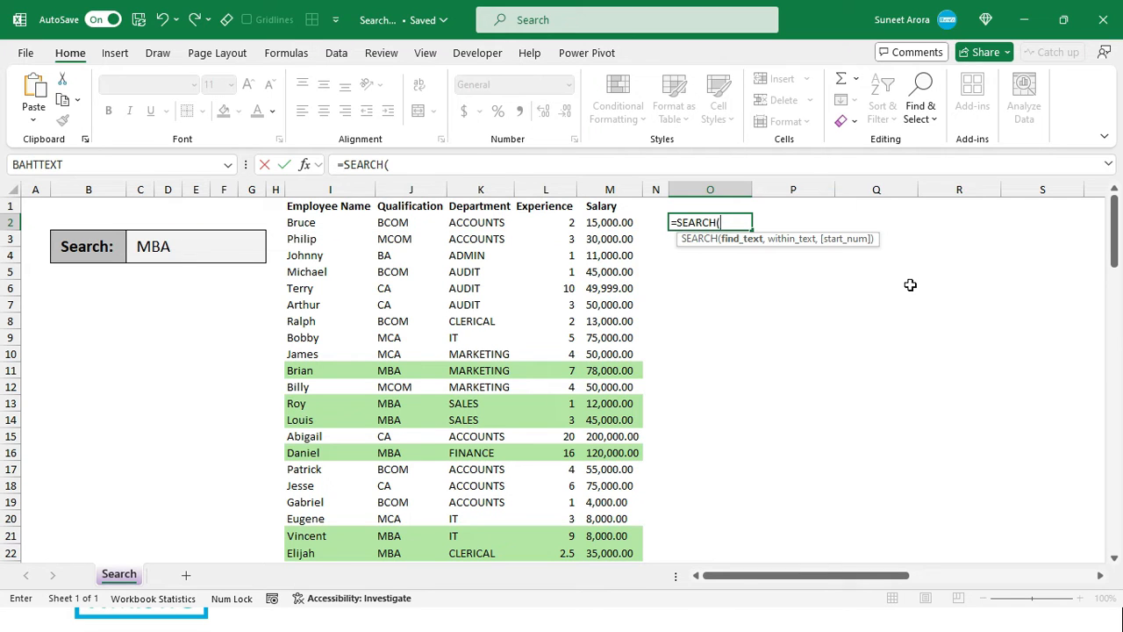
{"action": "left_click", "coordinate": [212, 253]}
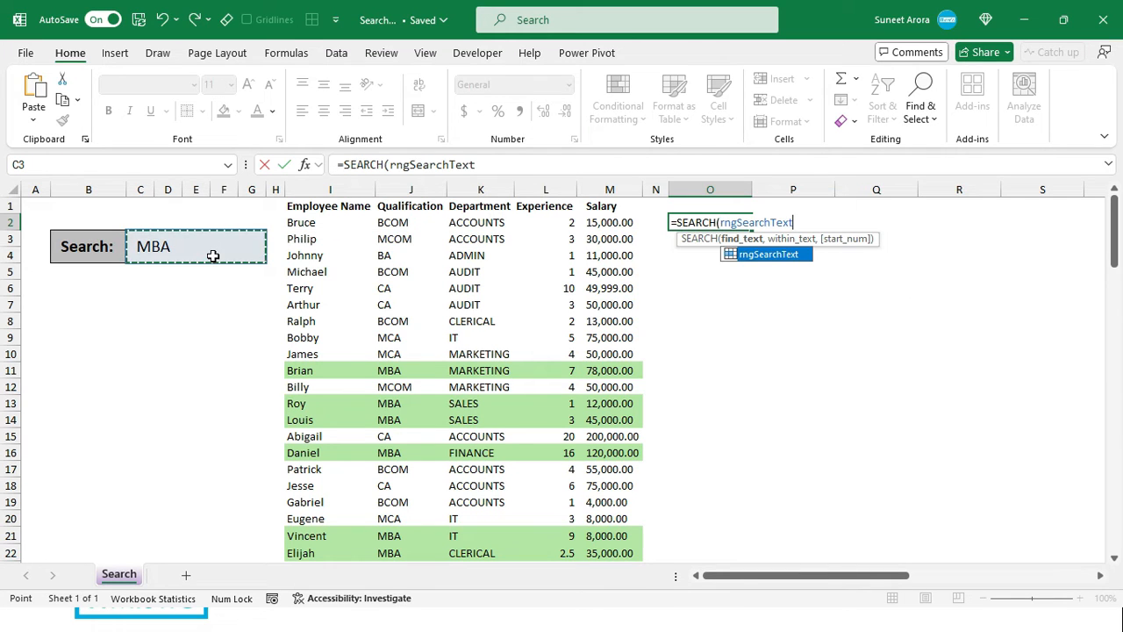
{"action": "type", "text": ","}
{"action": "key", "text": "BackSpace"}
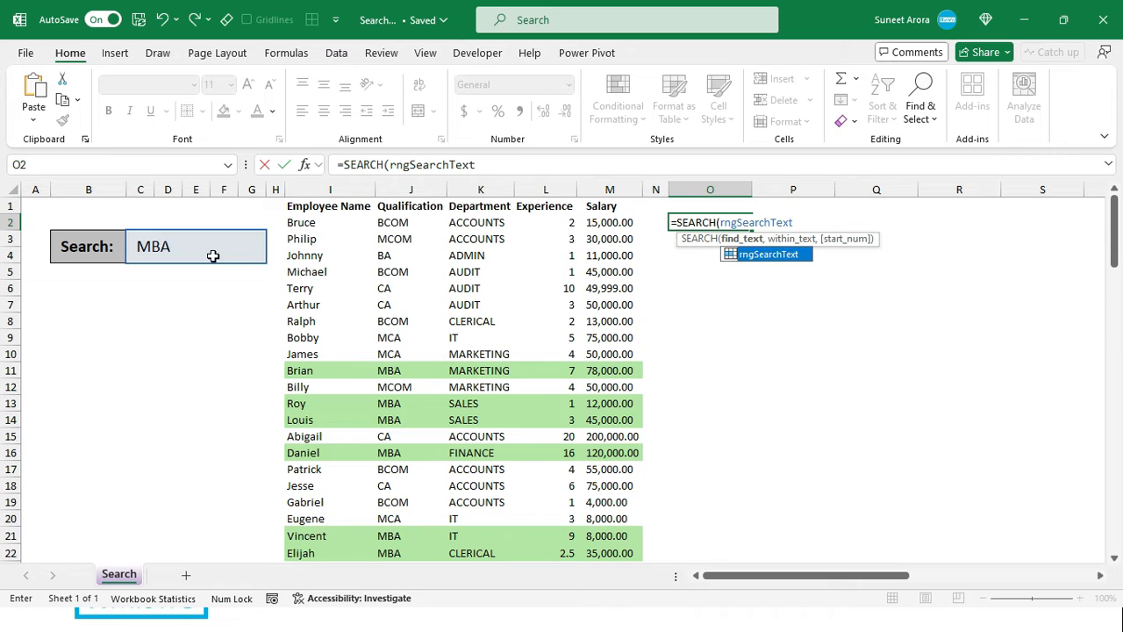
{"action": "key", "text": "BackSpace"}
{"action": "key", "text": "BackSpace"}
{"action": "key", "text": "BackSpace"}
{"action": "key", "text": "BackSpace"}
{"action": "key", "text": "BackSpace"}
{"action": "key", "text": "BackSpace"}
{"action": "key", "text": "BackSpace"}
{"action": "key", "text": "BackSpace"}
{"action": "key", "text": "BackSpace"}
{"action": "key", "text": "BackSpace"}
{"action": "key", "text": "BackSpace"}
{"action": "key", "text": "BackSpace"}
{"action": "key", "text": "BackSpace"}
Complete the O2 formula as =SEARCH(rngSearchText,I2:M2), using the named range as the text to find.
{"action": "type", "text": "rng"}
{"action": "key", "text": "Down"}
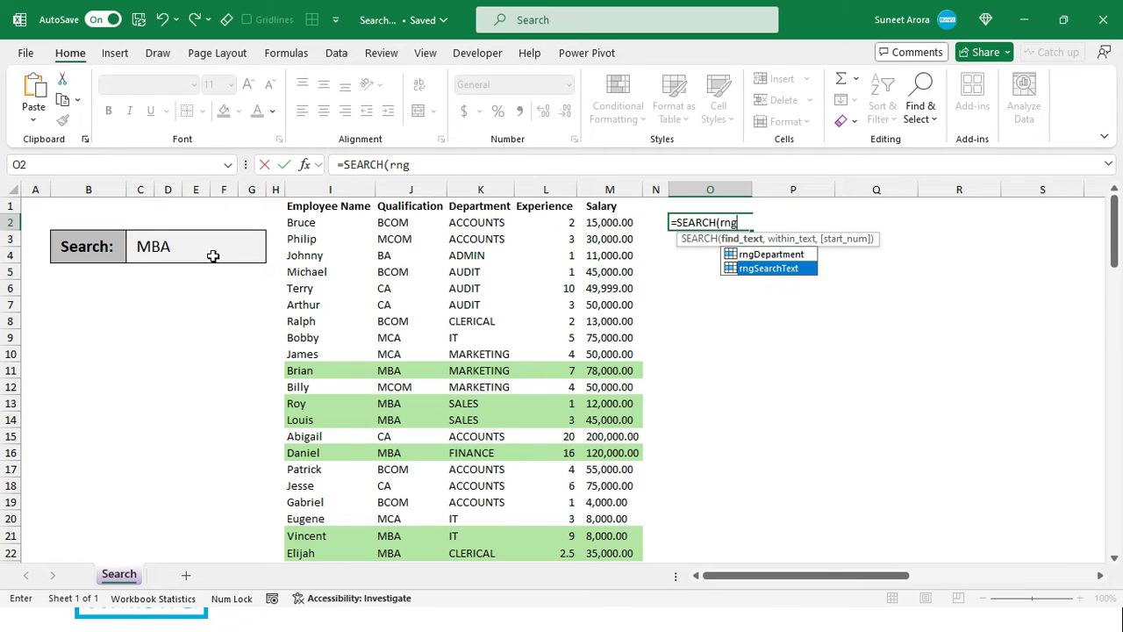
{"action": "key", "text": "Tab"}
{"action": "type", "text": ","}
{"action": "left_click_drag", "start_coordinate": [295, 222], "coordinate": [600, 228]}
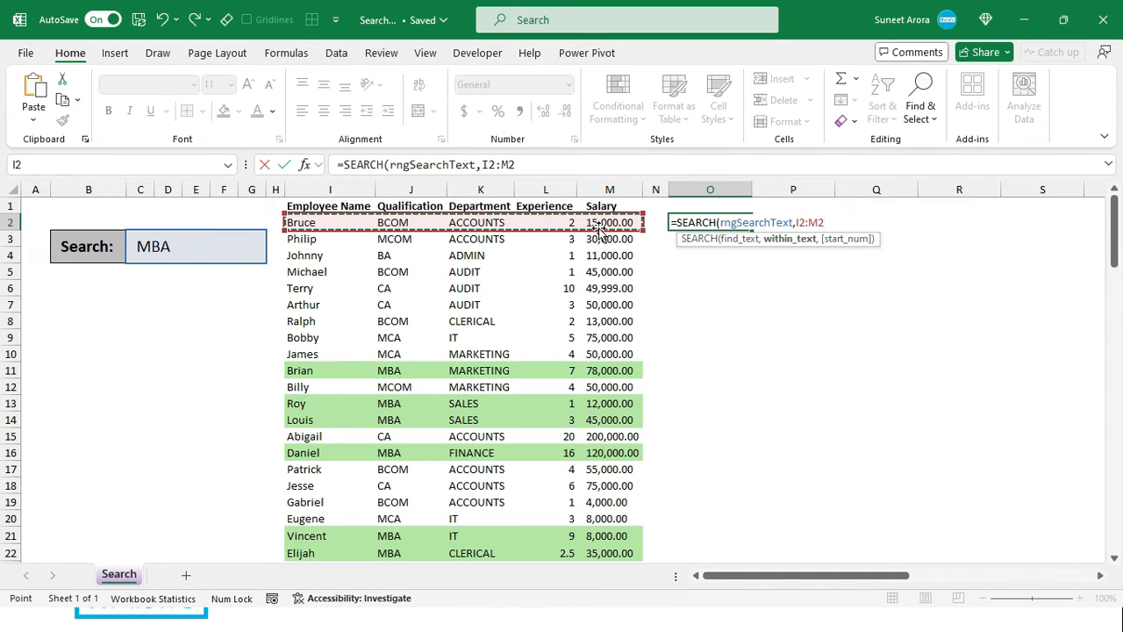
{"action": "type", "text": ")"}
{"action": "key", "text": "Return"}
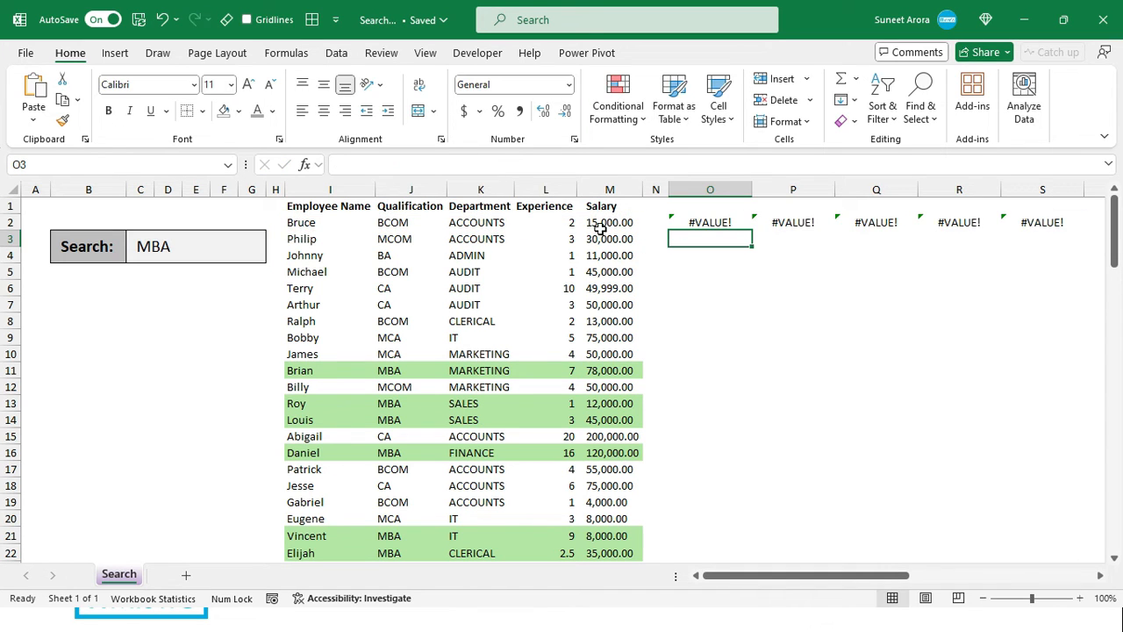
Fill the O2 SEARCH formula down beside all employee rows and compare the row 11 result with its qualification.
{"action": "left_click", "coordinate": [715, 227]}
{"action": "left_click_drag", "start_coordinate": [756, 227], "coordinate": [752, 548]}
{"action": "scroll", "coordinate": [707, 378], "scroll_direction": "up", "scroll_amount": 1}
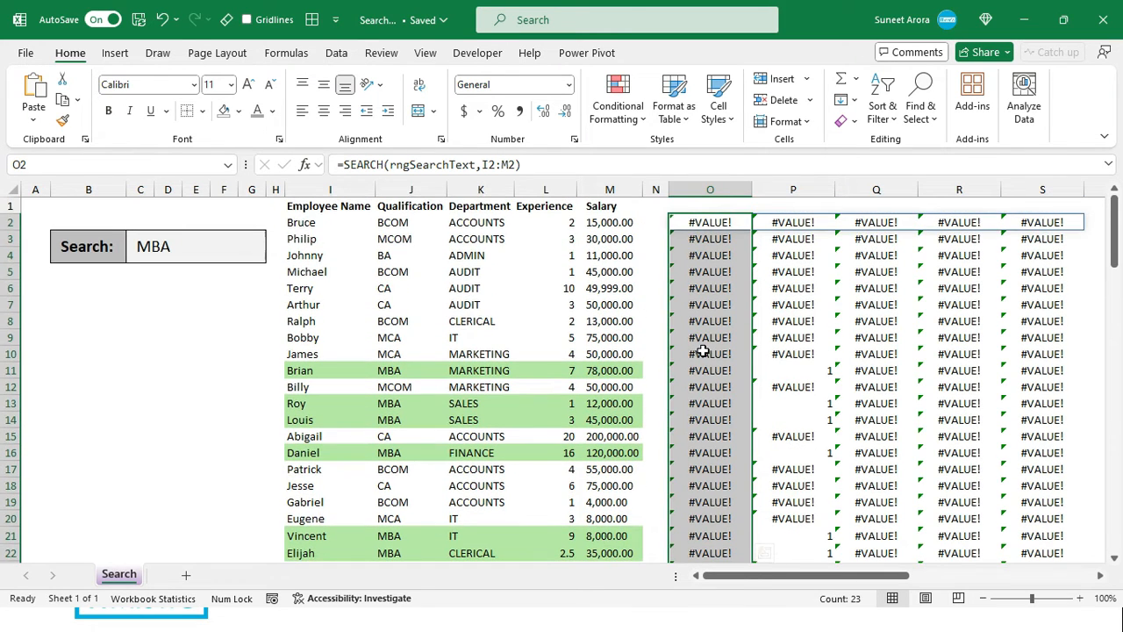
{"action": "left_click", "coordinate": [816, 369]}
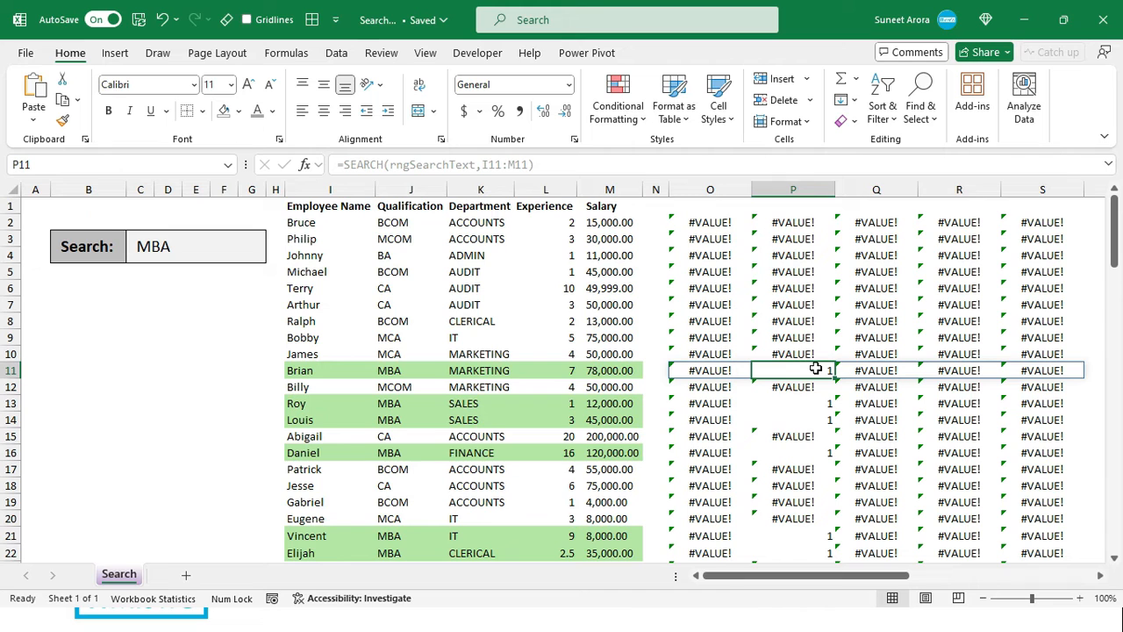
{"action": "left_click", "coordinate": [387, 367]}
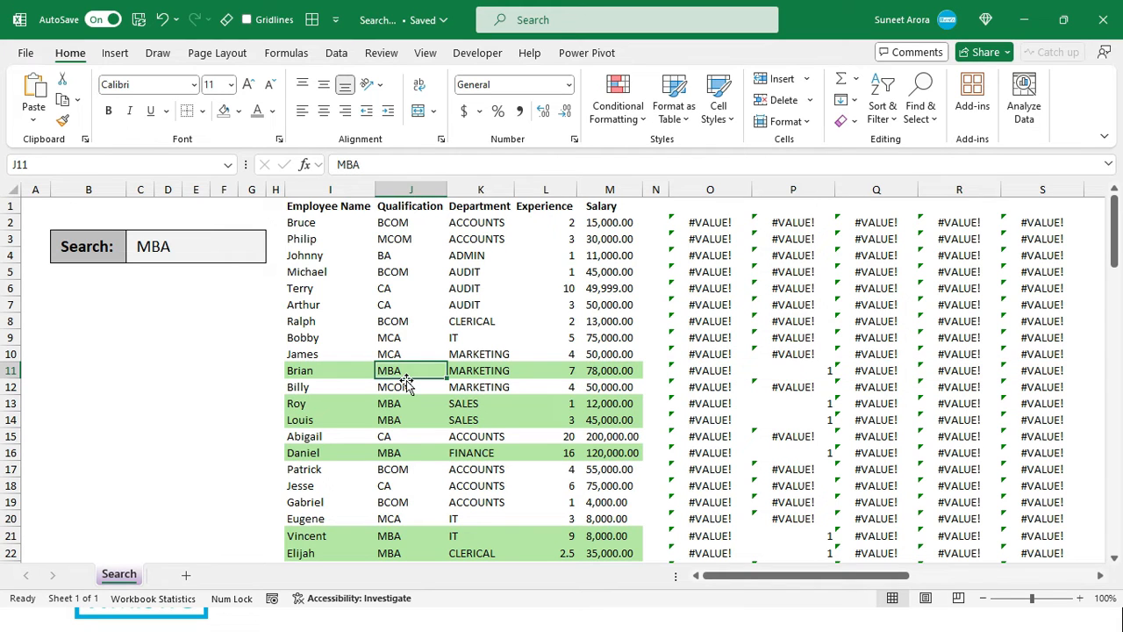
{"action": "left_click", "coordinate": [779, 422]}
Change the search text to it and compare the SEARCH results in column Q with the AUDIT and IT departments.
{"action": "left_click", "coordinate": [220, 248]}
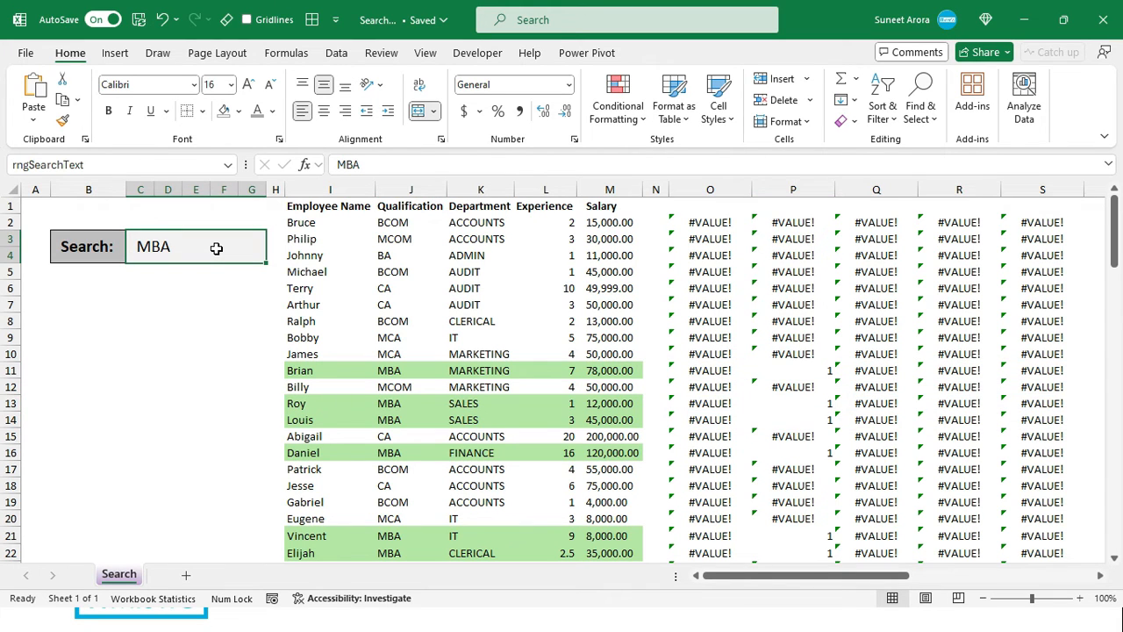
{"action": "type", "text": "it"}
{"action": "key", "text": "Return"}
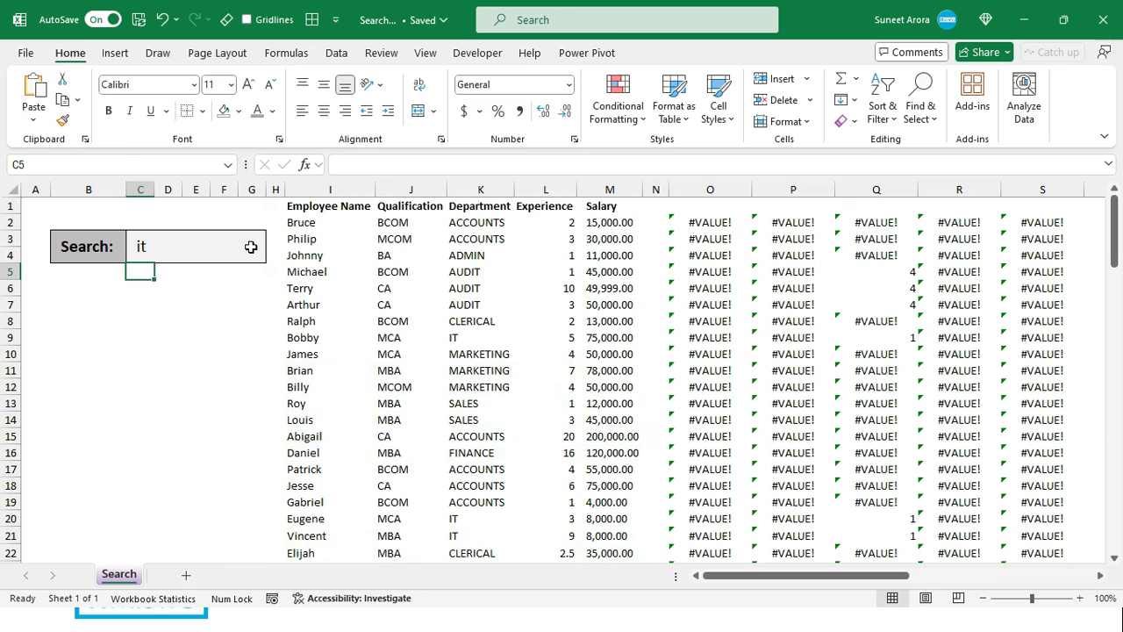
{"action": "left_click_drag", "start_coordinate": [897, 273], "coordinate": [897, 305]}
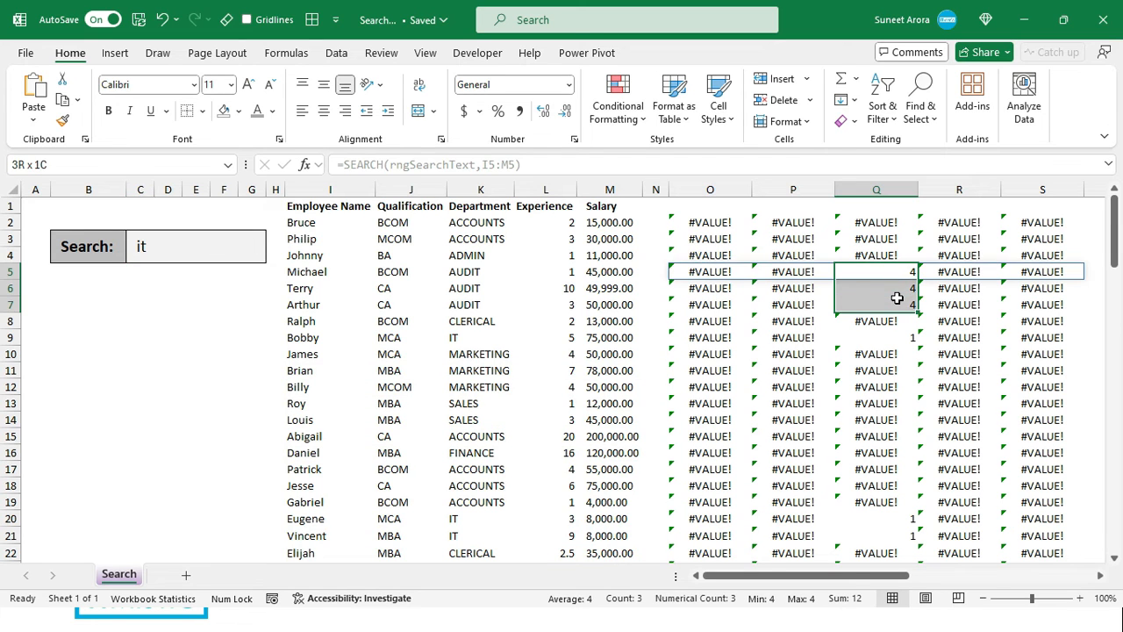
{"action": "left_click_drag", "start_coordinate": [474, 269], "coordinate": [480, 305]}
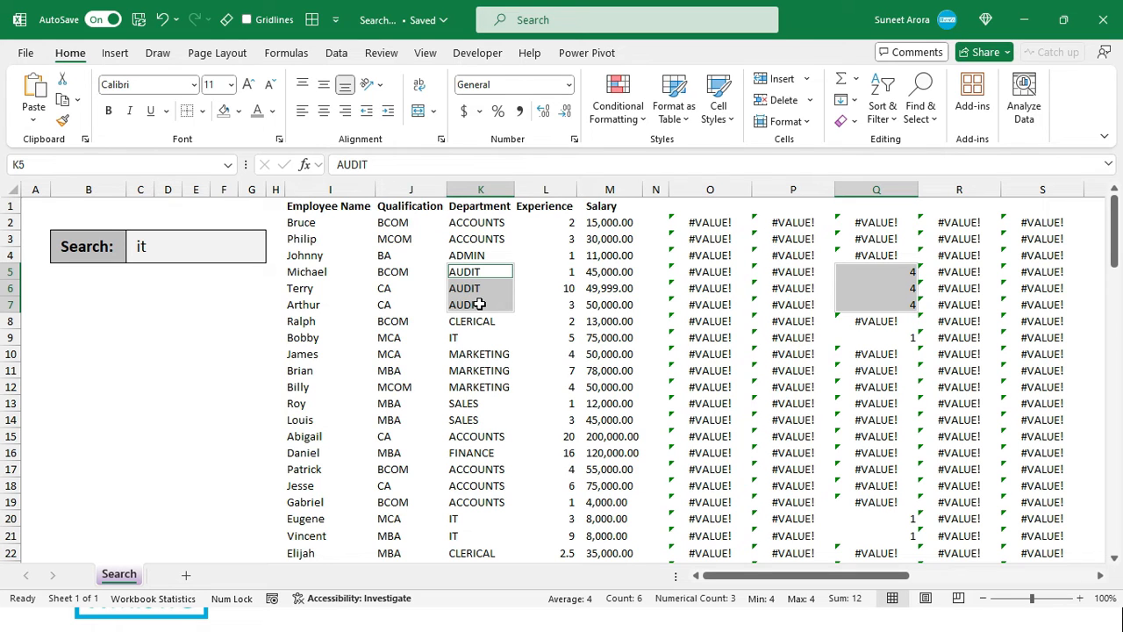
{"action": "left_click", "coordinate": [481, 340]}
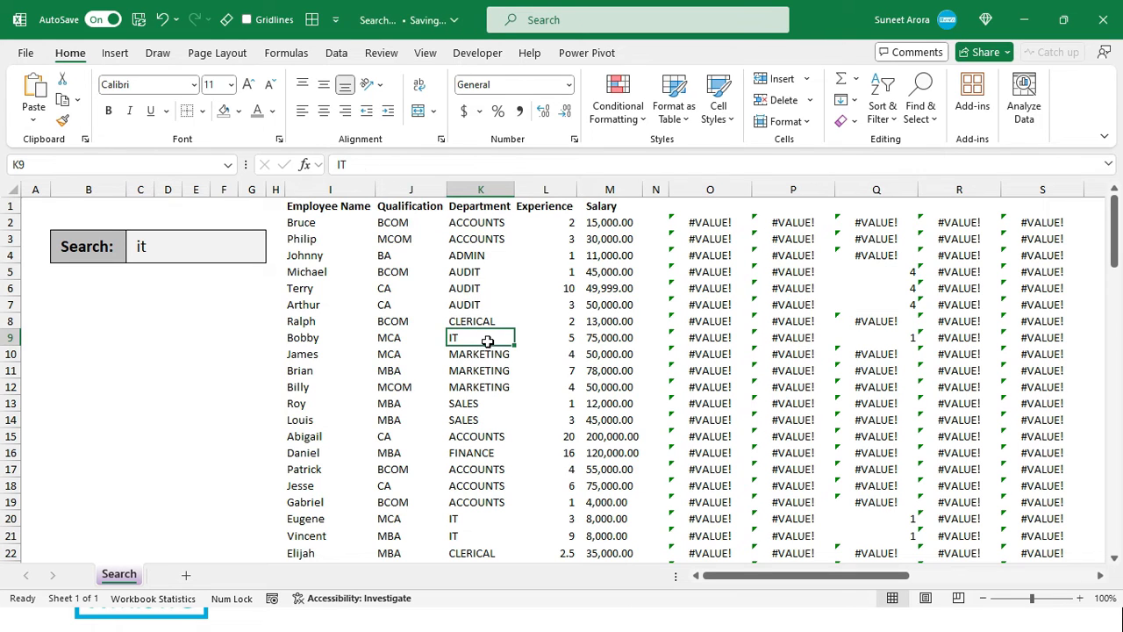
{"action": "left_click", "coordinate": [893, 337], "text": "ctrl"}
{"action": "left_click", "coordinate": [893, 337]}
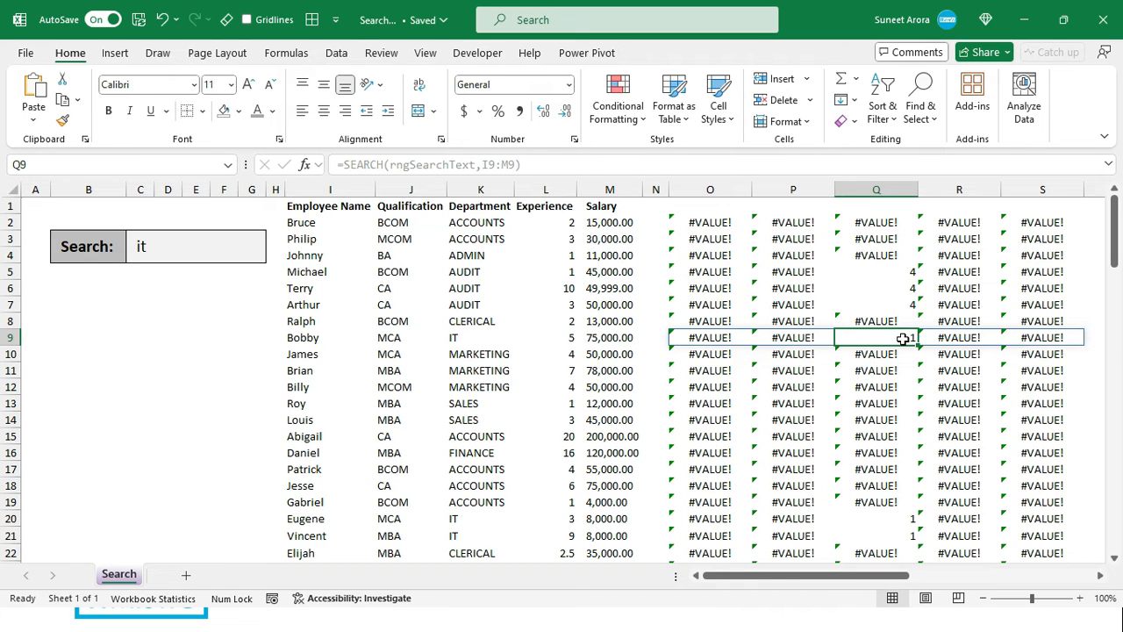
Wrap the O2 formula in ISNUMBER as =ISNUMBER(SEARCH(rngSearchText,I2:M2)) and fill it down column O.
{"action": "left_click", "coordinate": [710, 224]}
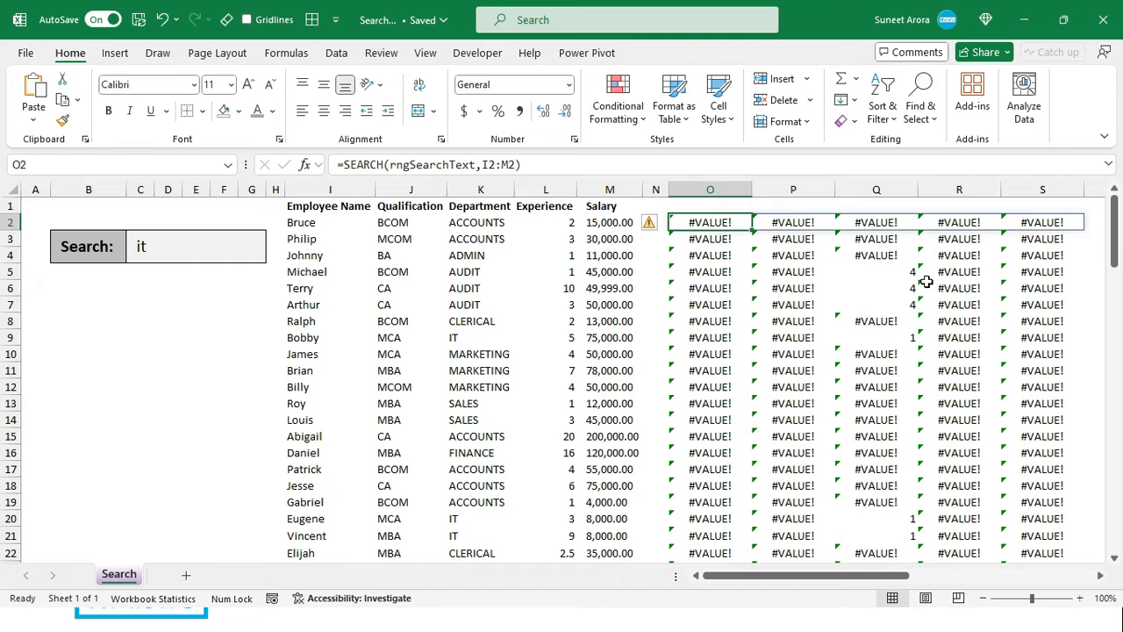
{"action": "key", "text": "F2"}
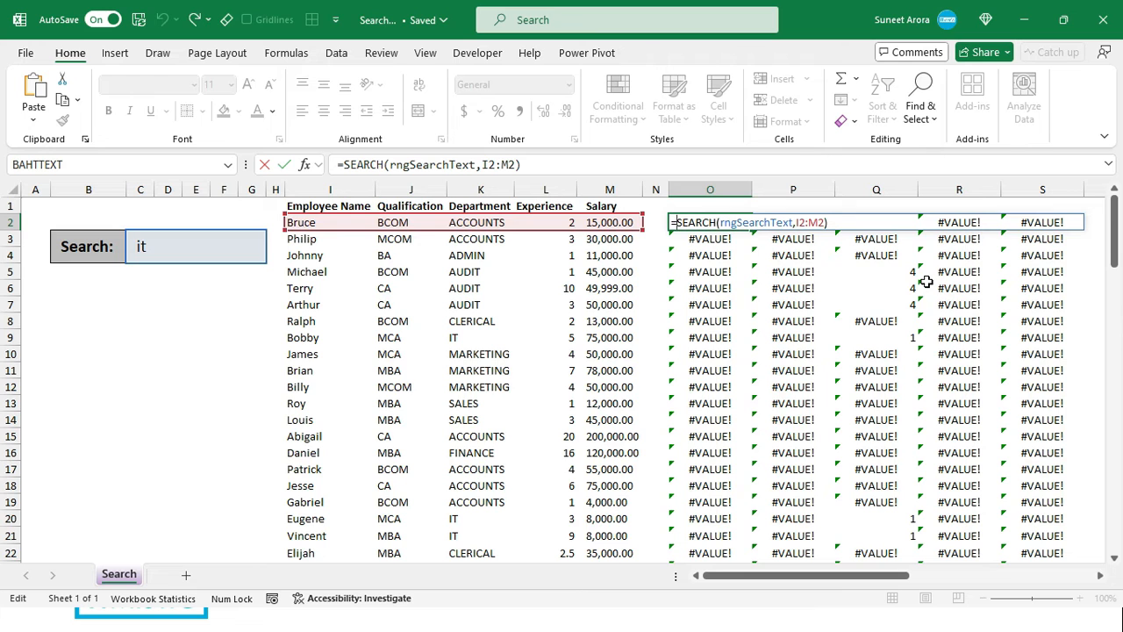
{"action": "type", "text": "isnu"}
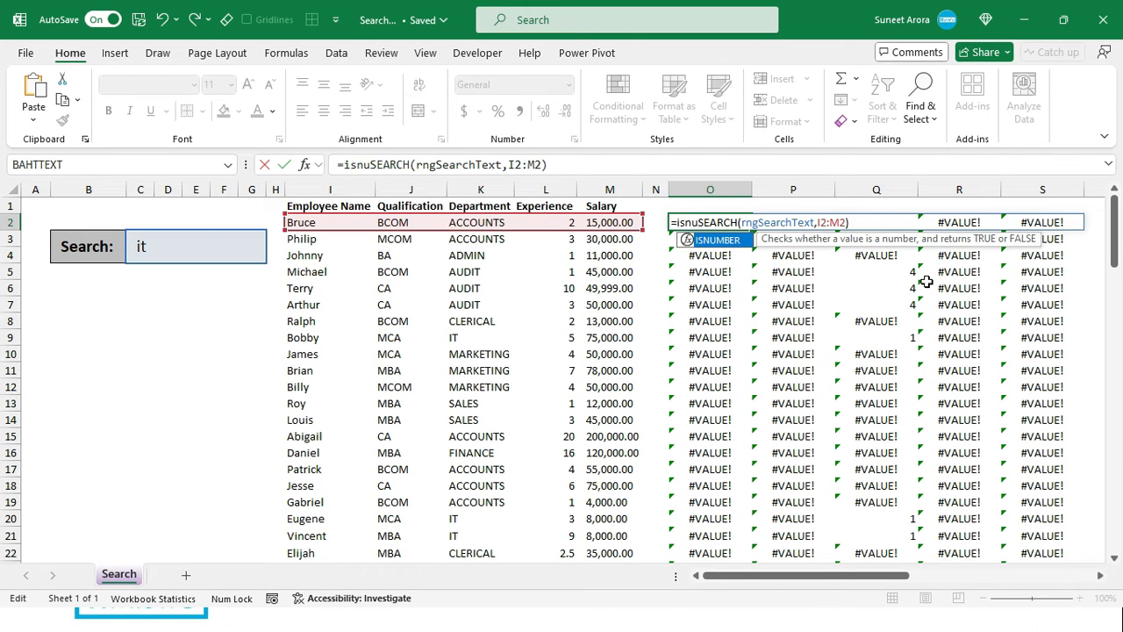
{"action": "key", "text": "Tab"}
{"action": "type", "text": ")"}
{"action": "key", "text": "Return"}
{"action": "key", "text": "Up"}
{"action": "key", "text": "ctrl+shift+Down"}
{"action": "key", "text": "ctrl+d"}
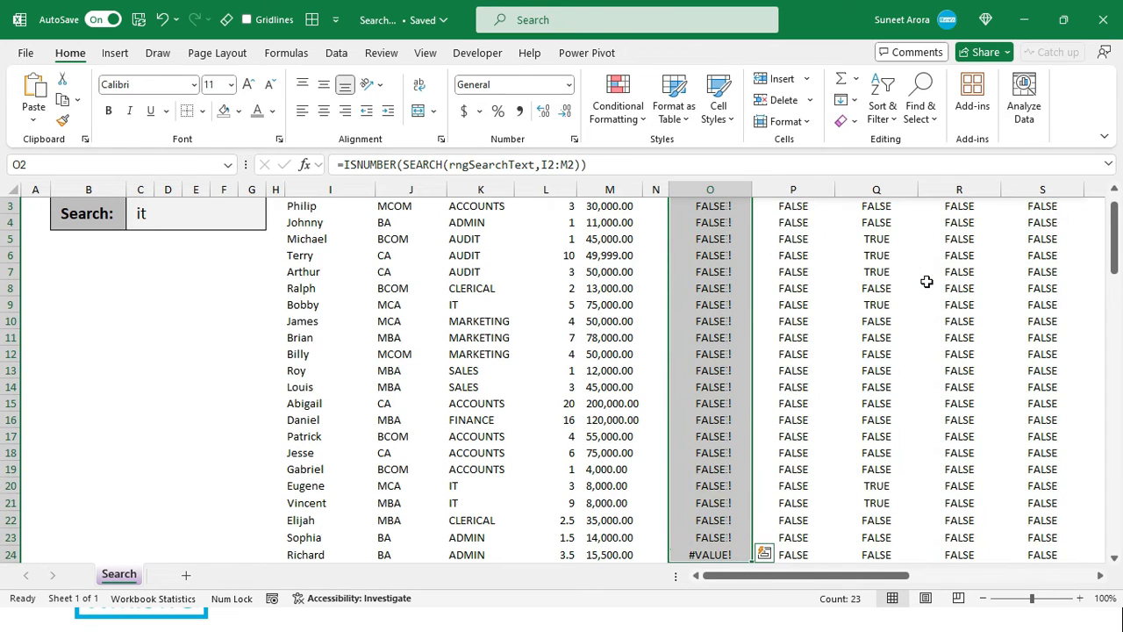
Wrap the O2 formula in OR so that it reads =OR(ISNUMBER(SEARCH(rngSearchText,I2:M2))).
{"action": "key", "text": "Up"}
{"action": "key", "text": "Down"}
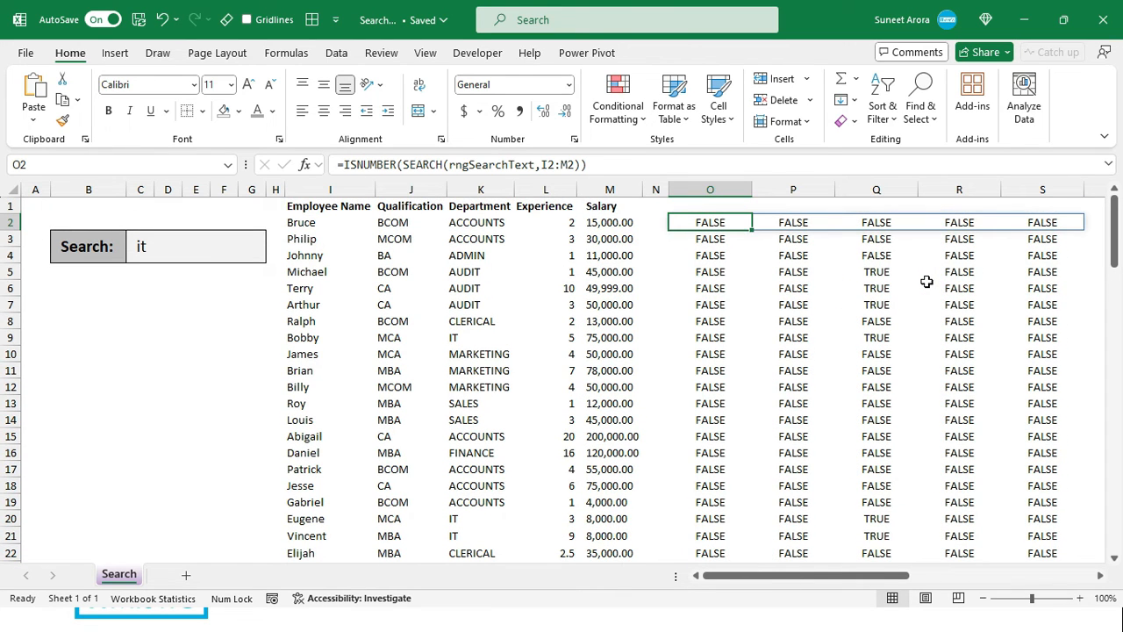
{"action": "key", "text": "F2"}
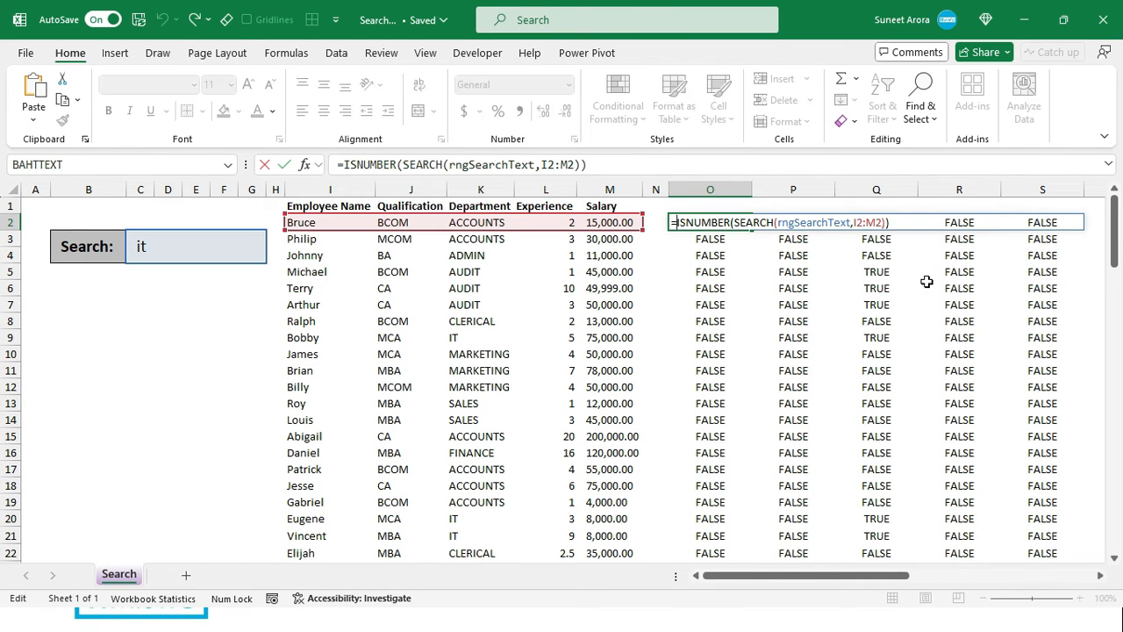
{"action": "type", "text": "or("}
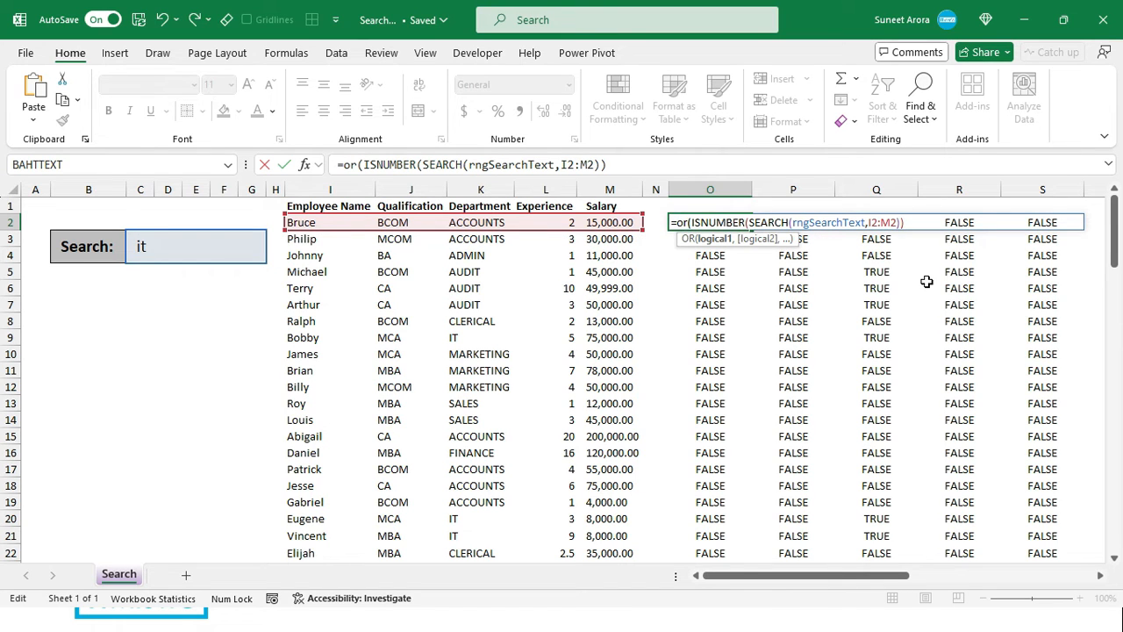
{"action": "type", "text": ")"}
{"action": "key", "text": "Return"}
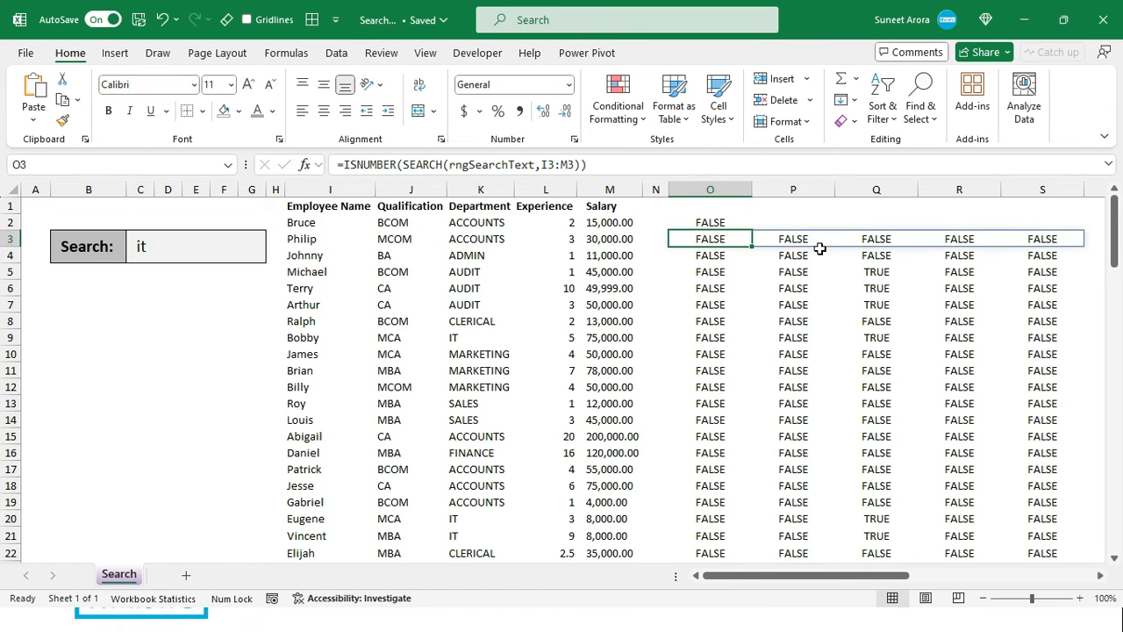
Fill the O2 OR formula down beside all employee rows and compare column O with the AUDIT and IT rows.
{"action": "left_click", "coordinate": [715, 221]}
{"action": "double_click", "coordinate": [752, 230]}
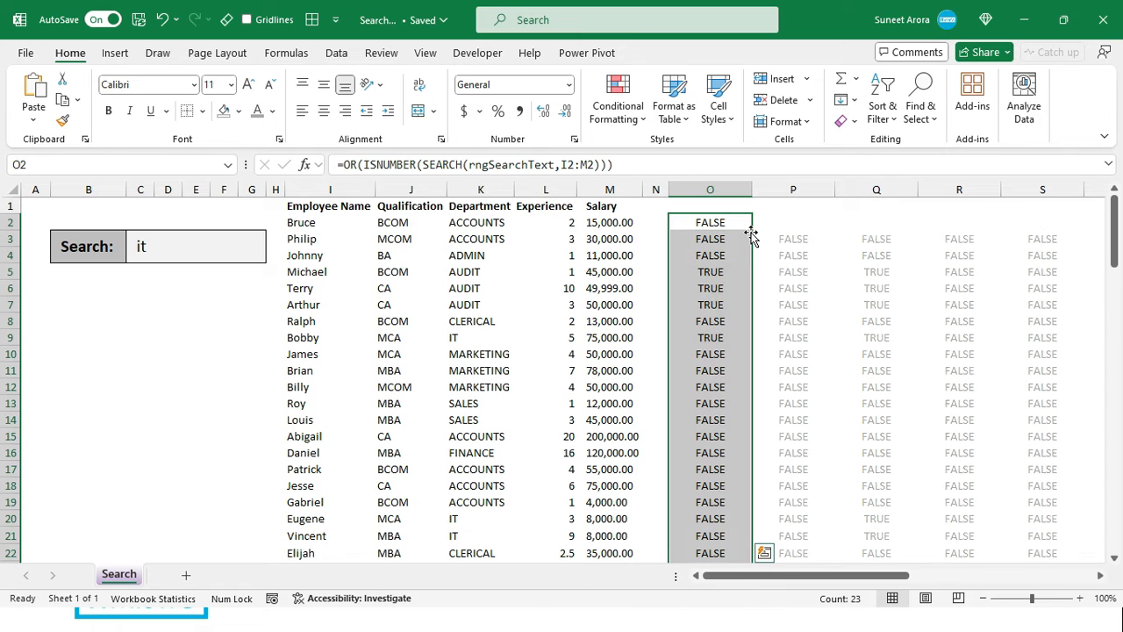
{"action": "scroll", "coordinate": [702, 373], "scroll_direction": "down", "scroll_amount": 3}
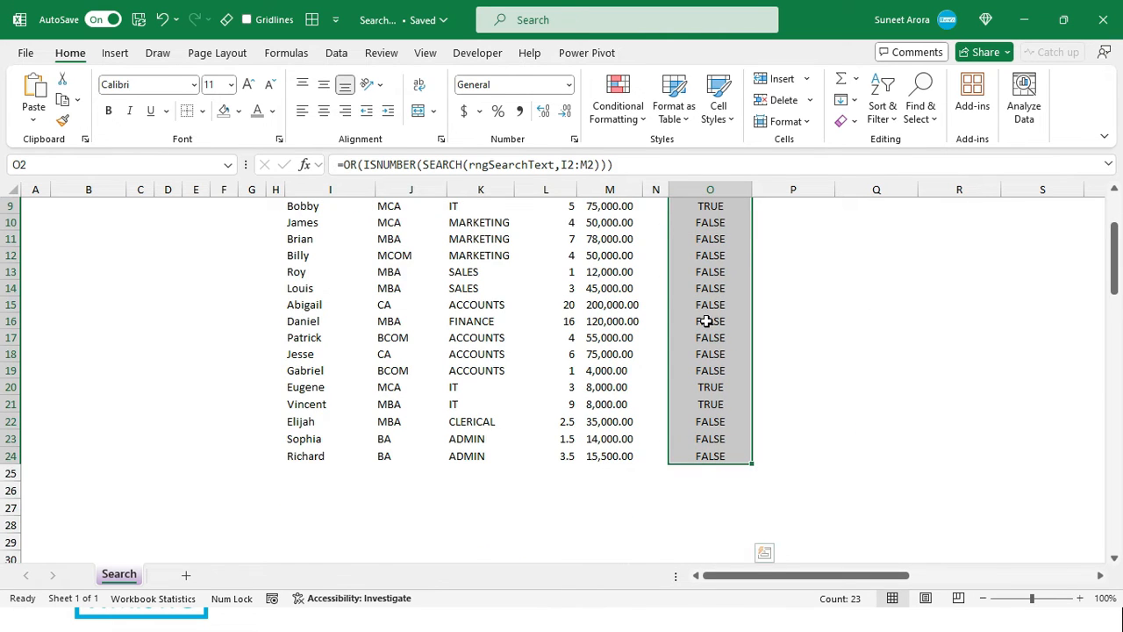
{"action": "scroll", "coordinate": [709, 319], "scroll_direction": "up", "scroll_amount": 3}
{"action": "left_click_drag", "start_coordinate": [709, 270], "coordinate": [342, 305]}
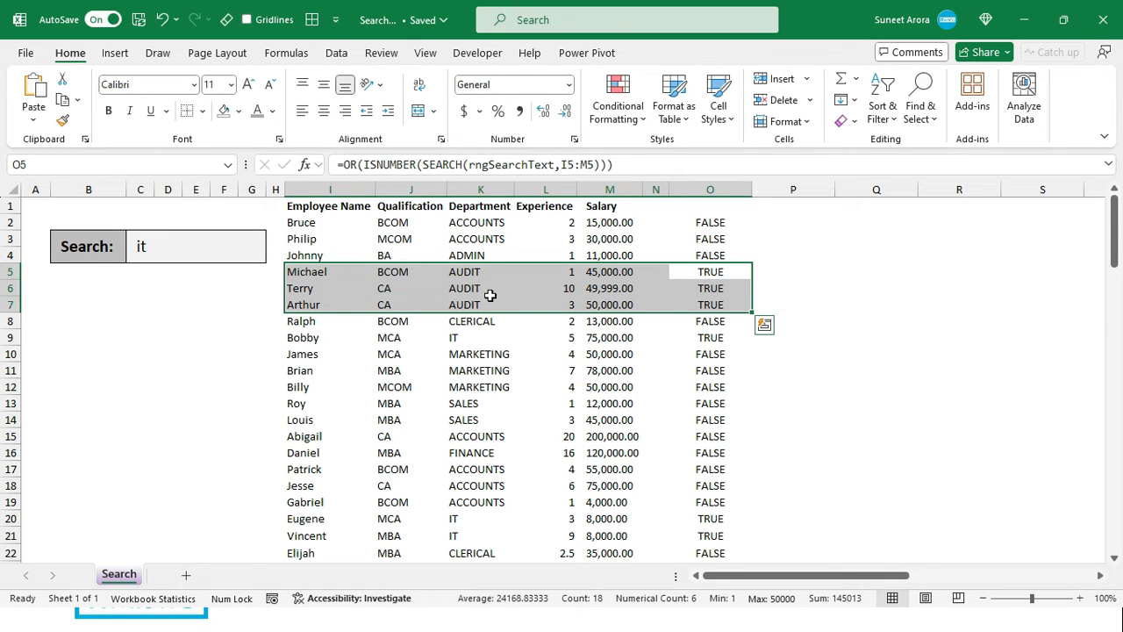
{"action": "left_click", "coordinate": [483, 339]}
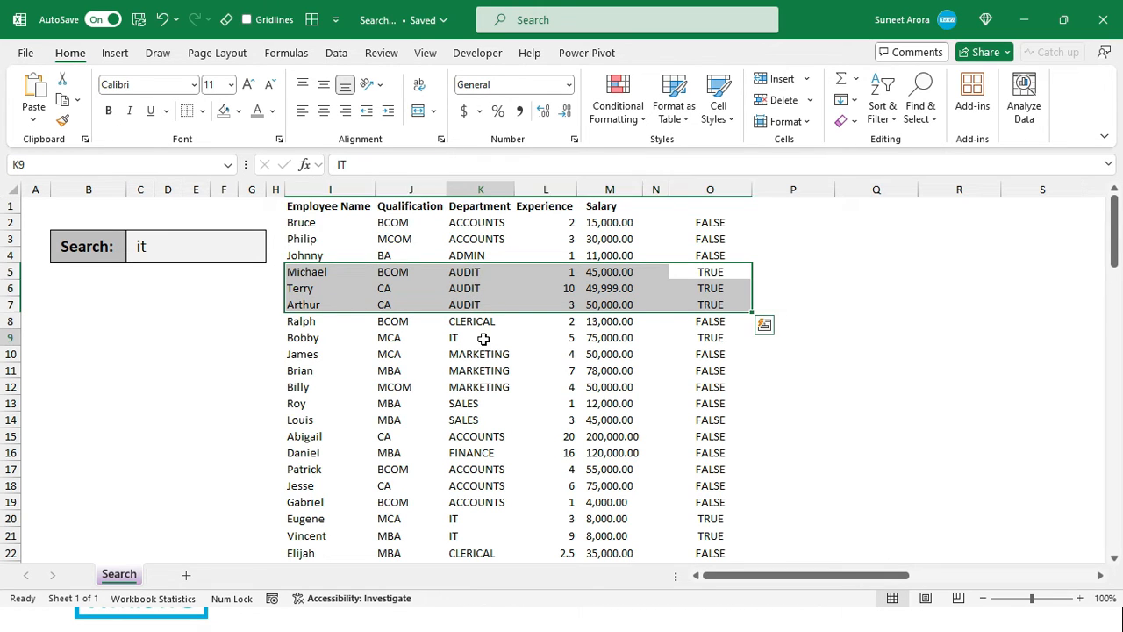
Copy the O2 formula and paste it over the EXACT formula in the employee table's existing conditional formatting rule.
{"action": "double_click", "coordinate": [700, 222]}
{"action": "key", "text": "ctrl+a"}
{"action": "key", "text": "ctrl+c"}
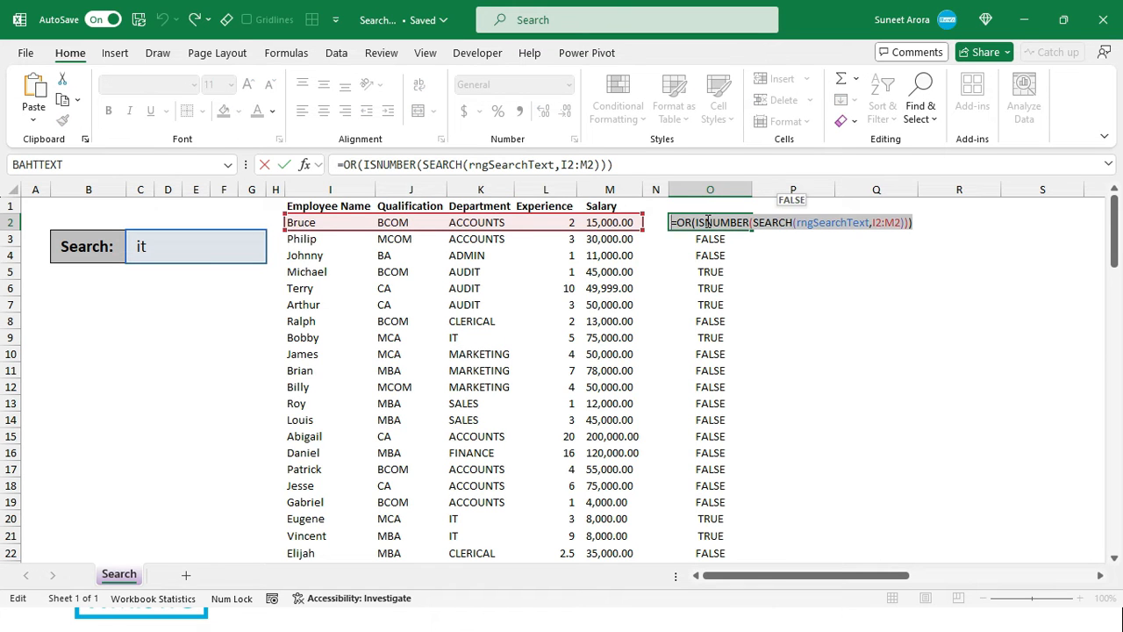
{"action": "key", "text": "Escape"}
{"action": "left_click", "coordinate": [482, 255]}
{"action": "left_click", "coordinate": [618, 101]}
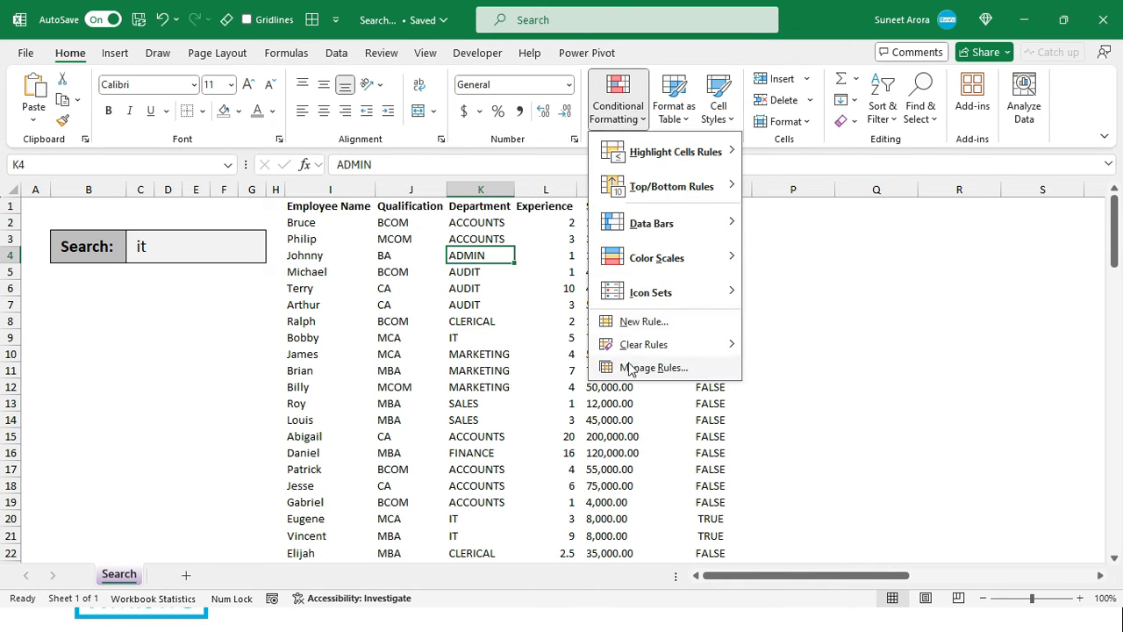
{"action": "left_click", "coordinate": [675, 367]}
{"action": "double_click", "coordinate": [435, 264]}
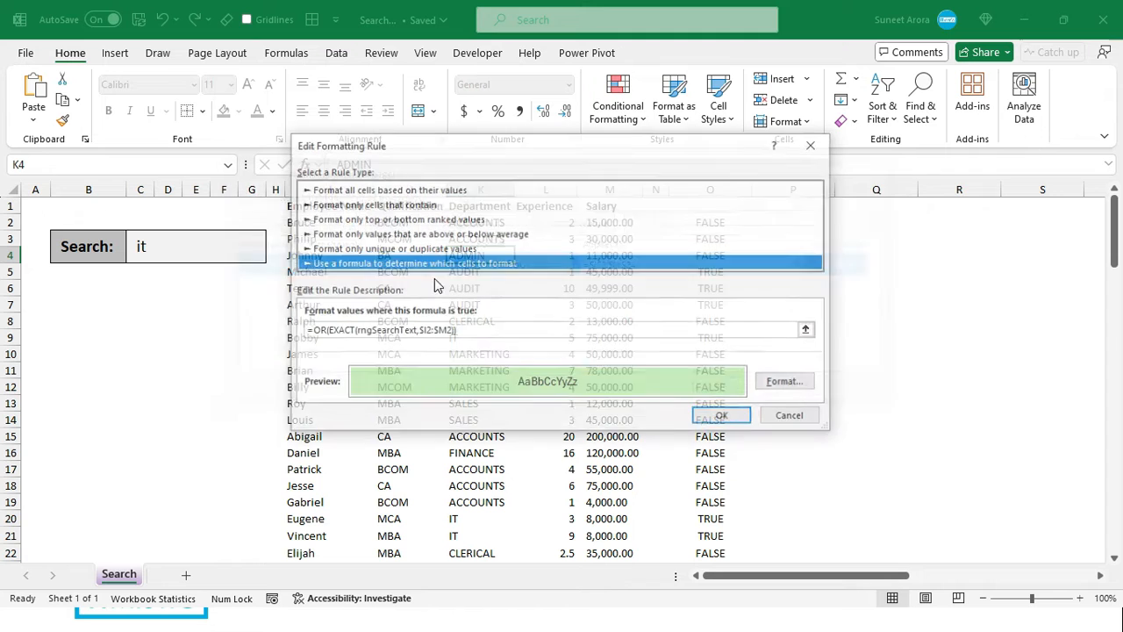
{"action": "left_click_drag", "start_coordinate": [489, 330], "coordinate": [276, 317]}
{"action": "key", "text": "ctrl+v"}
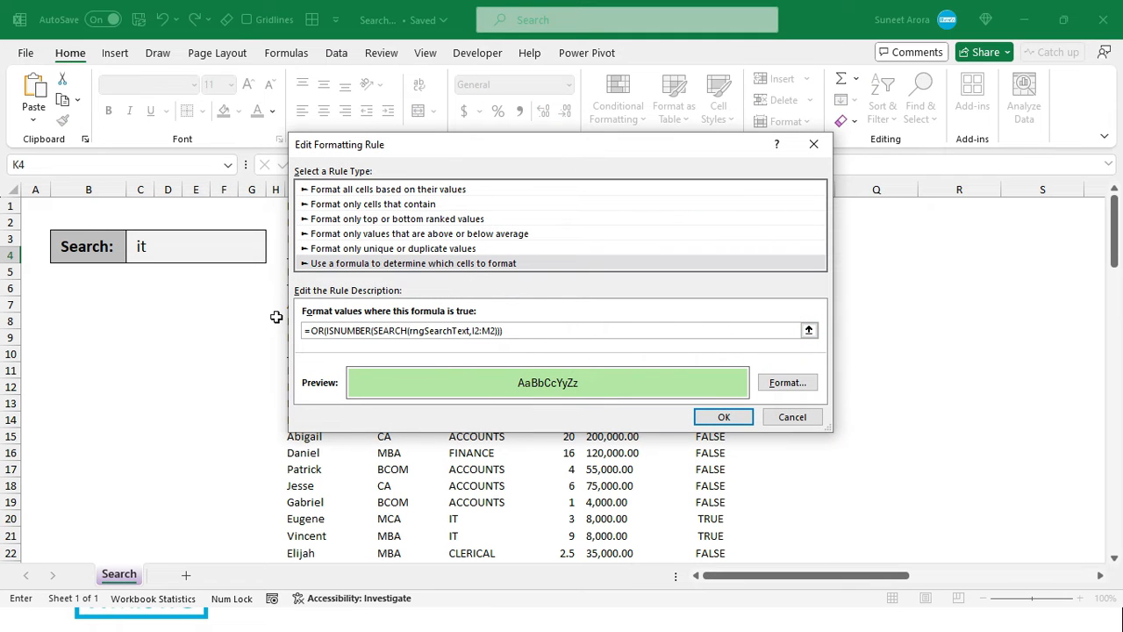
Lock the columns of the rule's range as $I2:$M2, apply the rule, and check the highlighted employee rows.
{"action": "left_click", "coordinate": [475, 331]}
{"action": "left_click_drag", "start_coordinate": [474, 331], "coordinate": [494, 331]}
{"action": "key", "text": "F4"}
{"action": "key", "text": "F4"}
{"action": "key", "text": "F4"}
{"action": "left_click", "coordinate": [727, 418]}
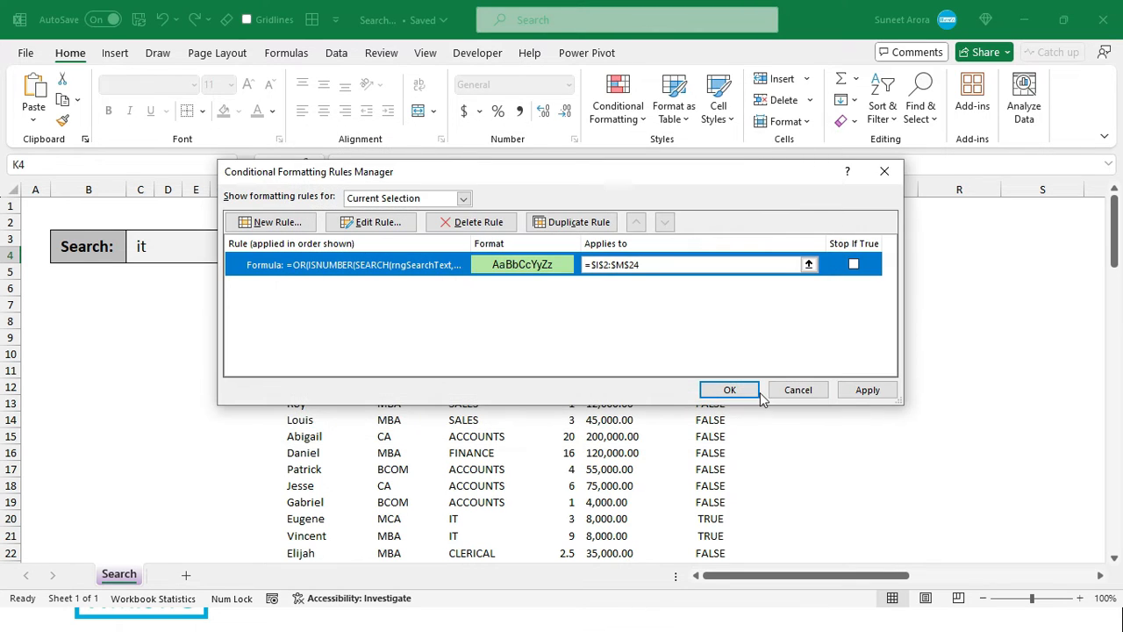
{"action": "left_click", "coordinate": [729, 391]}
{"action": "left_click", "coordinate": [495, 358]}
{"action": "scroll", "coordinate": [527, 417], "scroll_direction": "down", "scroll_amount": 2}
{"action": "scroll", "coordinate": [547, 416], "scroll_direction": "up", "scroll_amount": 2}
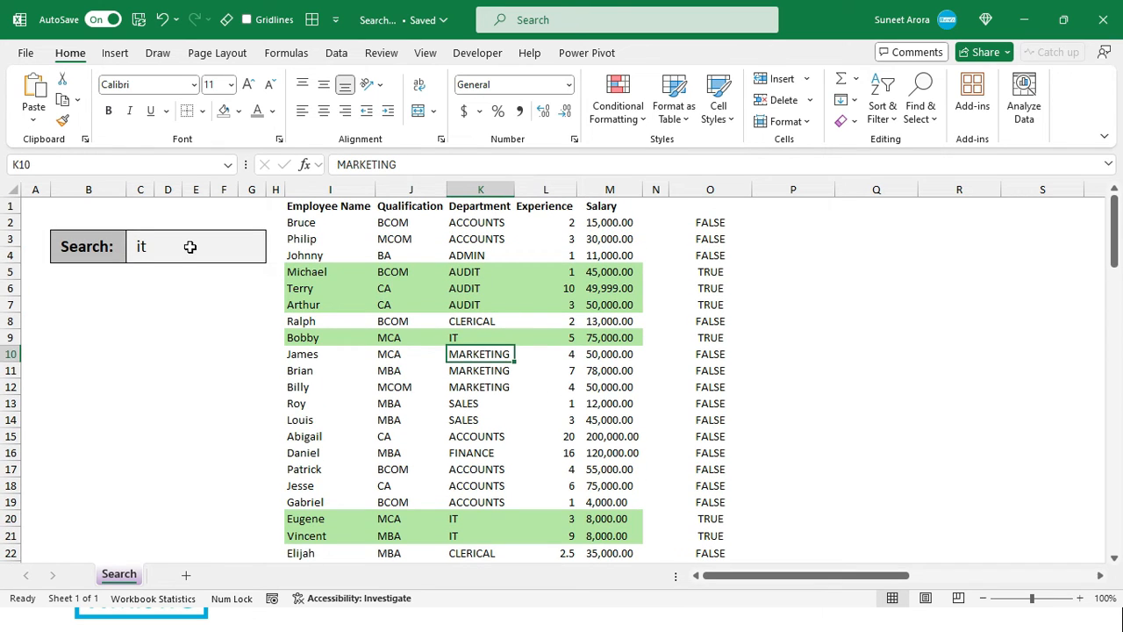
Change the search text to ri.
{"action": "left_click", "coordinate": [189, 247]}
{"action": "type", "text": "ri"}
{"action": "key", "text": "Return"}
{"action": "left_click", "coordinate": [190, 247]}
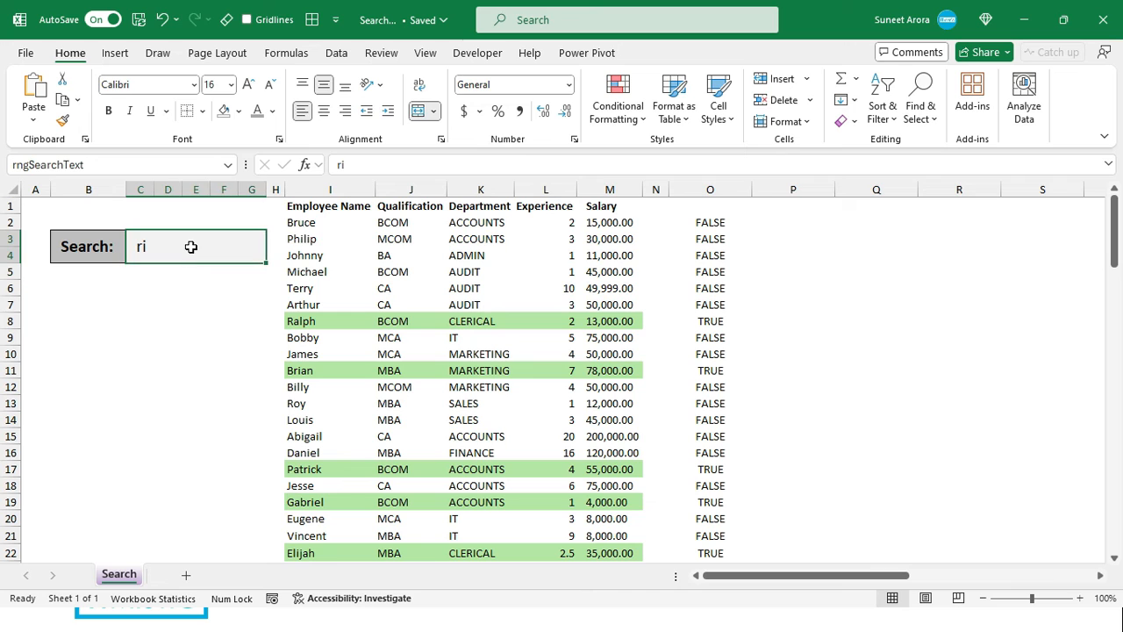
Examine the highlighted rows for where ri occurs in the Employee Name and Department values.
{"action": "left_click", "coordinate": [489, 321]}
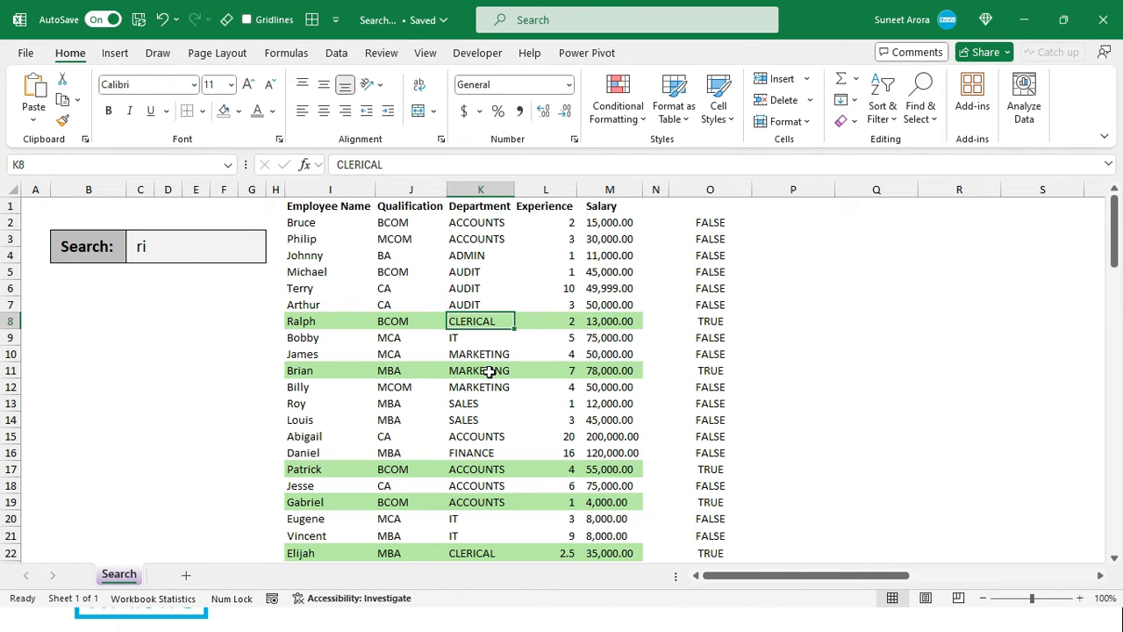
{"action": "left_click", "coordinate": [490, 370]}
{"action": "left_click", "coordinate": [318, 371]}
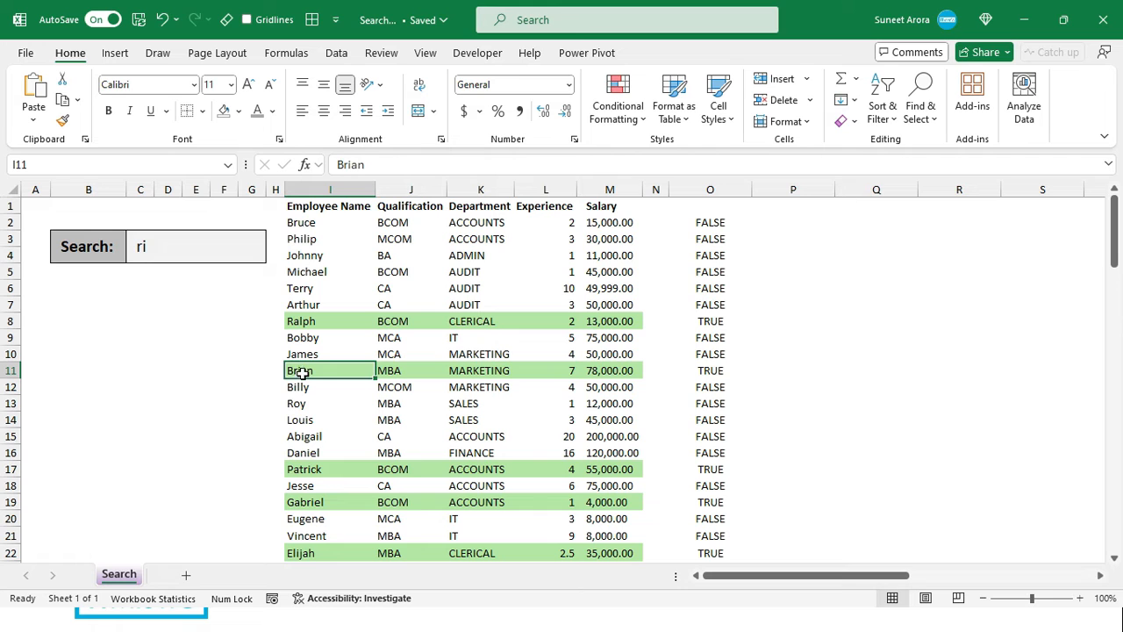
{"action": "left_click", "coordinate": [489, 470]}
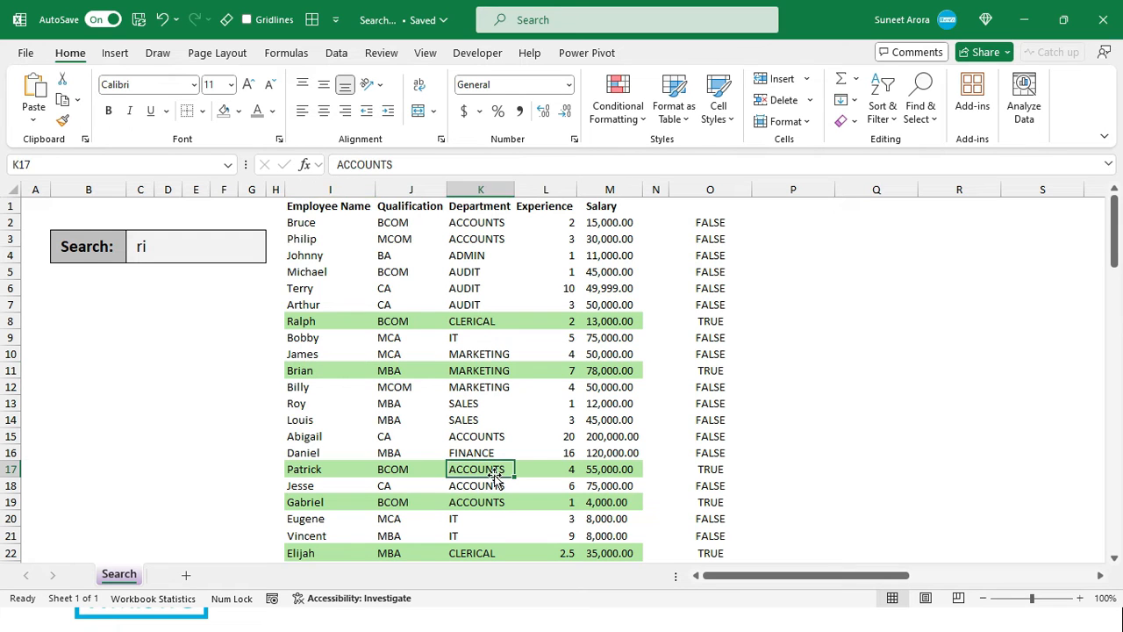
{"action": "left_click", "coordinate": [349, 475]}
{"action": "left_click", "coordinate": [340, 502]}
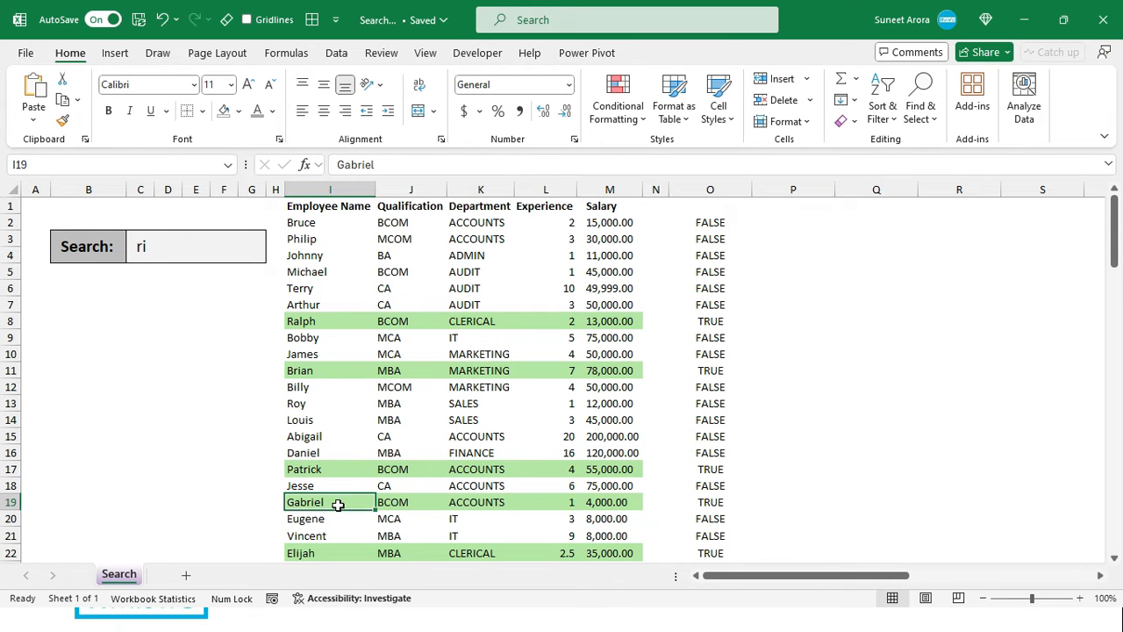
{"action": "scroll", "coordinate": [338, 504], "scroll_direction": "down", "scroll_amount": 3}
{"action": "left_click", "coordinate": [470, 425]}
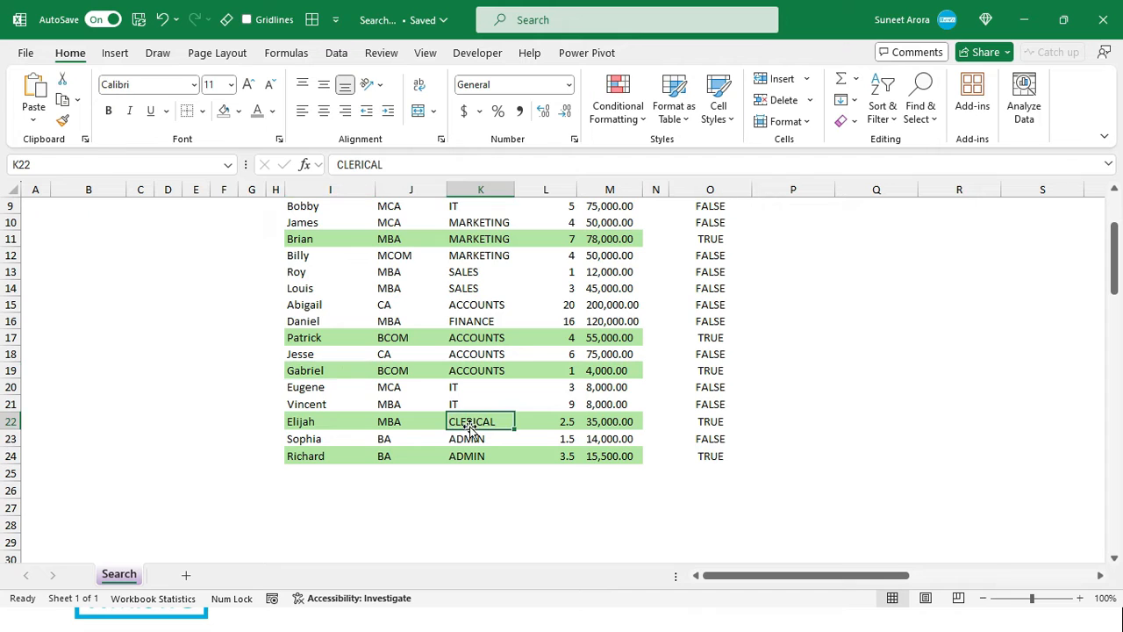
{"action": "left_click", "coordinate": [349, 456]}
{"action": "scroll", "coordinate": [346, 457], "scroll_direction": "up", "scroll_amount": 3}
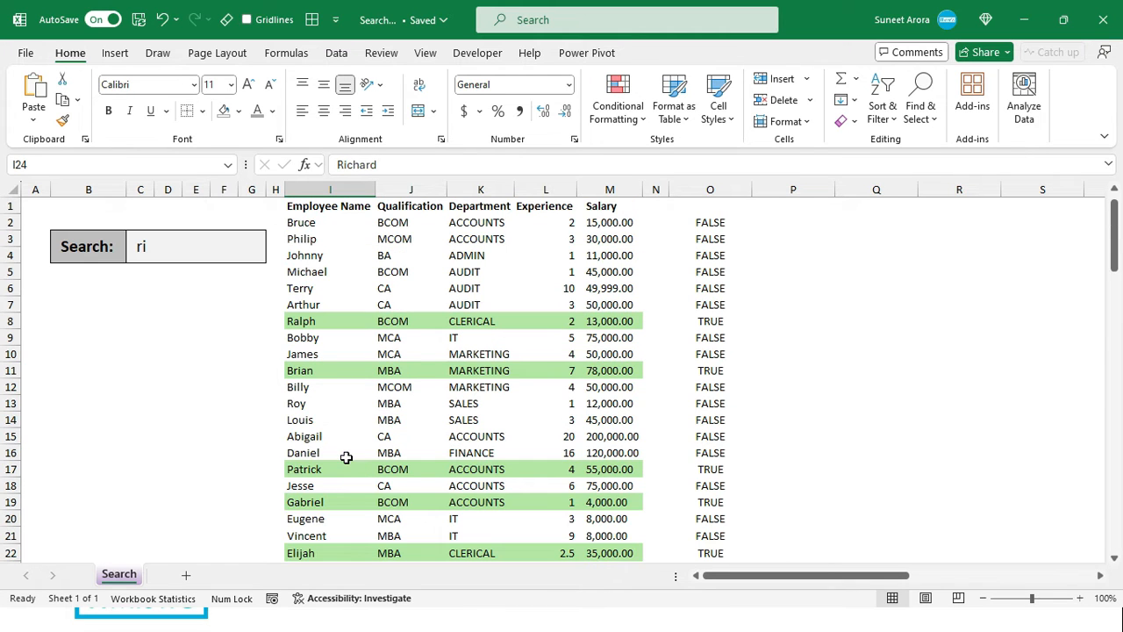
Extend the search text to ric.
{"action": "left_click", "coordinate": [205, 244]}
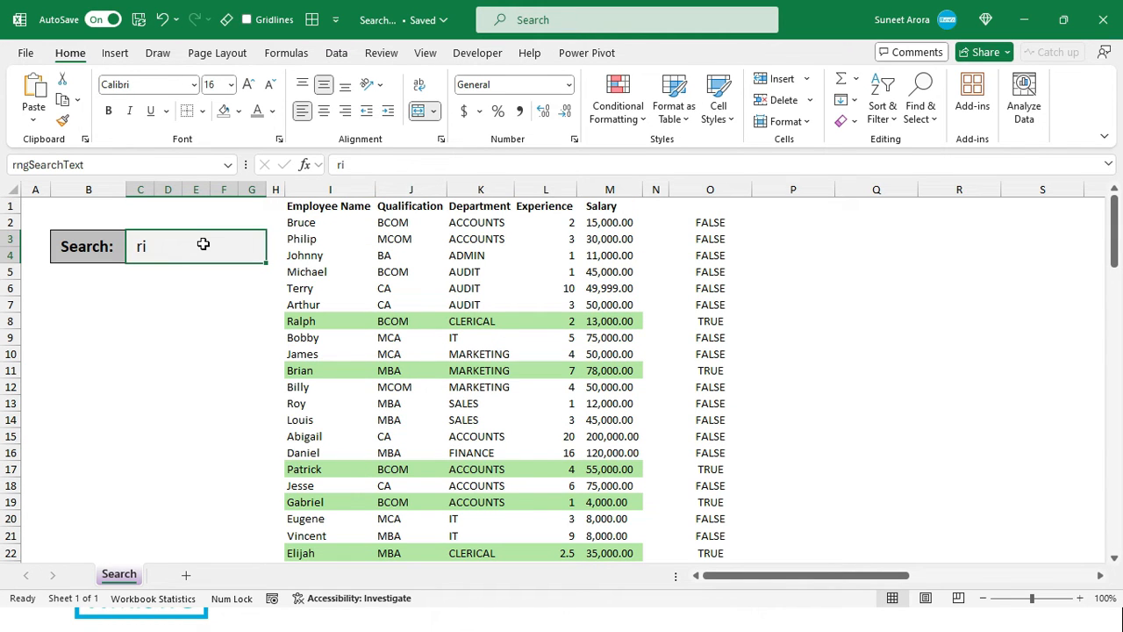
{"action": "double_click", "coordinate": [205, 244]}
{"action": "type", "text": "c"}
{"action": "key", "text": "Return"}
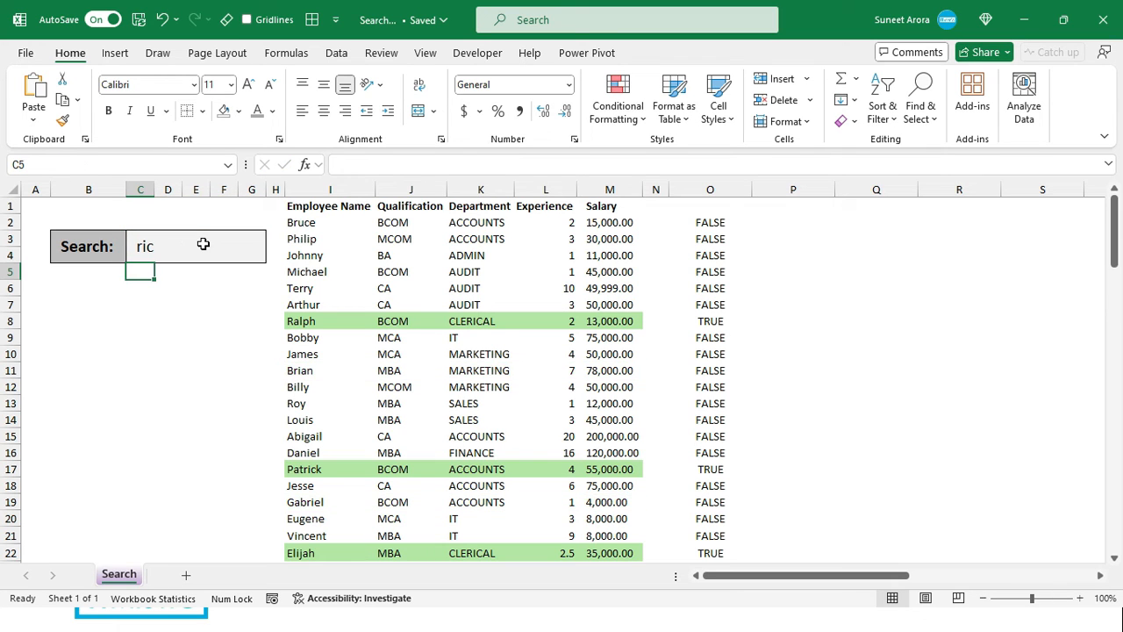
Examine where ric occurs within the names and departments of the highlighted rows, leaving the cell contents unedited.
{"action": "left_click", "coordinate": [495, 323]}
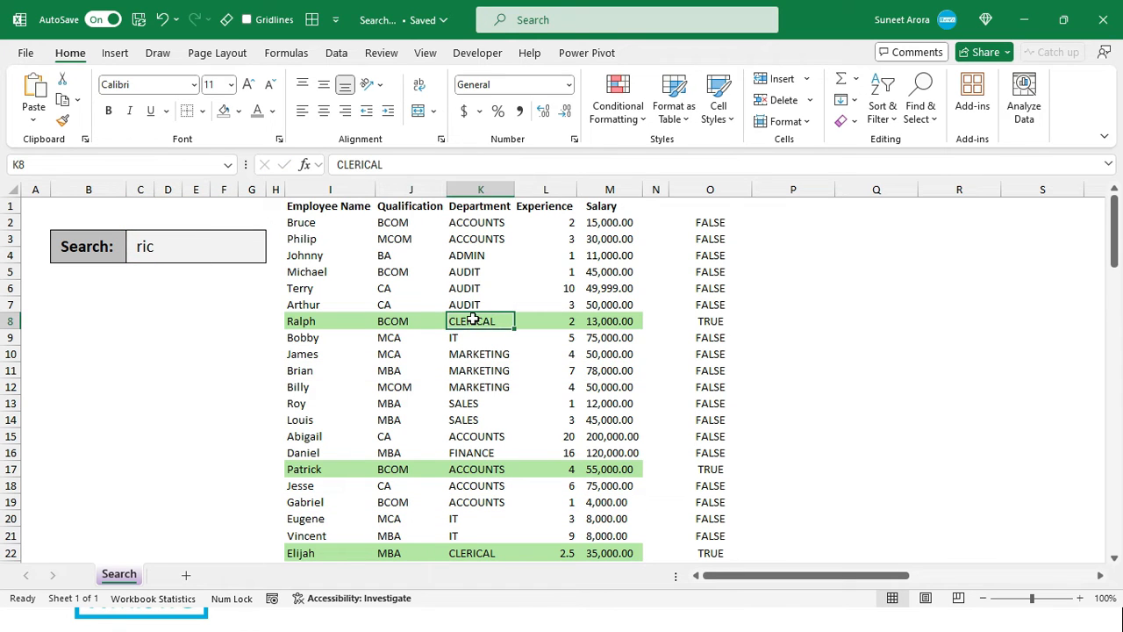
{"action": "left_click", "coordinate": [311, 469]}
{"action": "double_click", "coordinate": [308, 472]}
{"action": "left_click_drag", "start_coordinate": [305, 471], "coordinate": [319, 472]}
{"action": "key", "text": "Escape"}
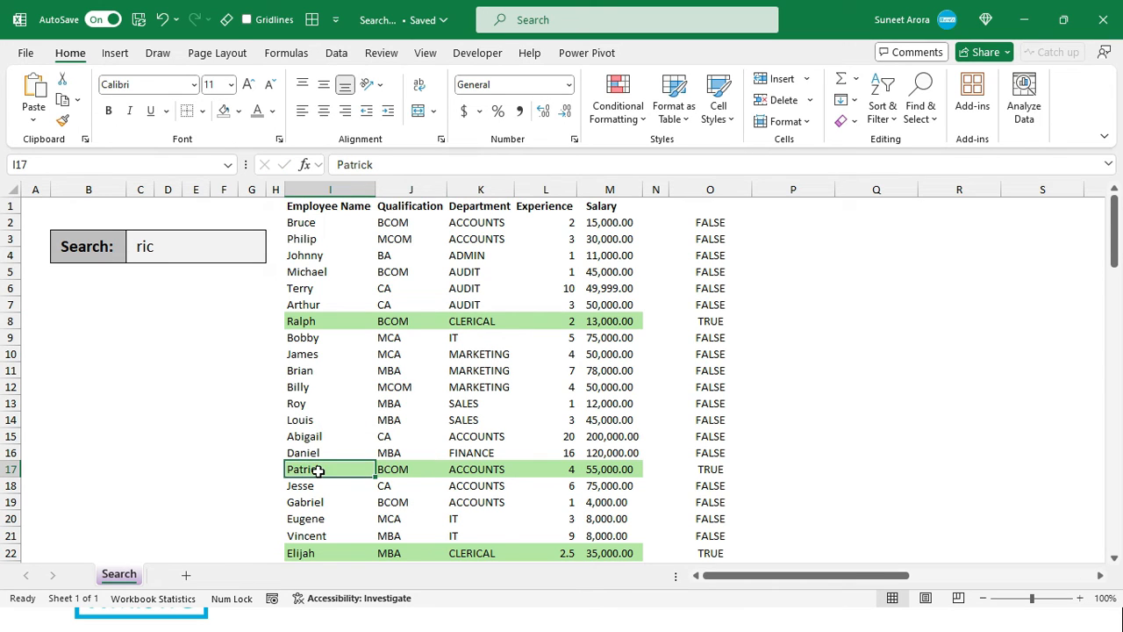
{"action": "left_click", "coordinate": [497, 549]}
{"action": "scroll", "coordinate": [505, 548], "scroll_direction": "down", "scroll_amount": 2}
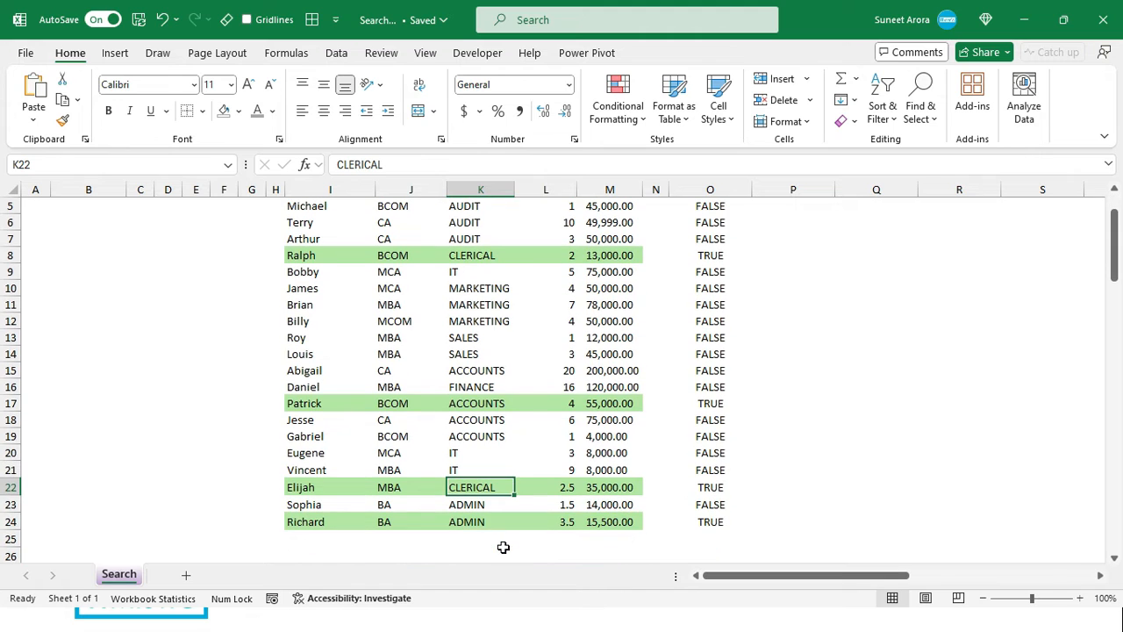
{"action": "double_click", "coordinate": [324, 520]}
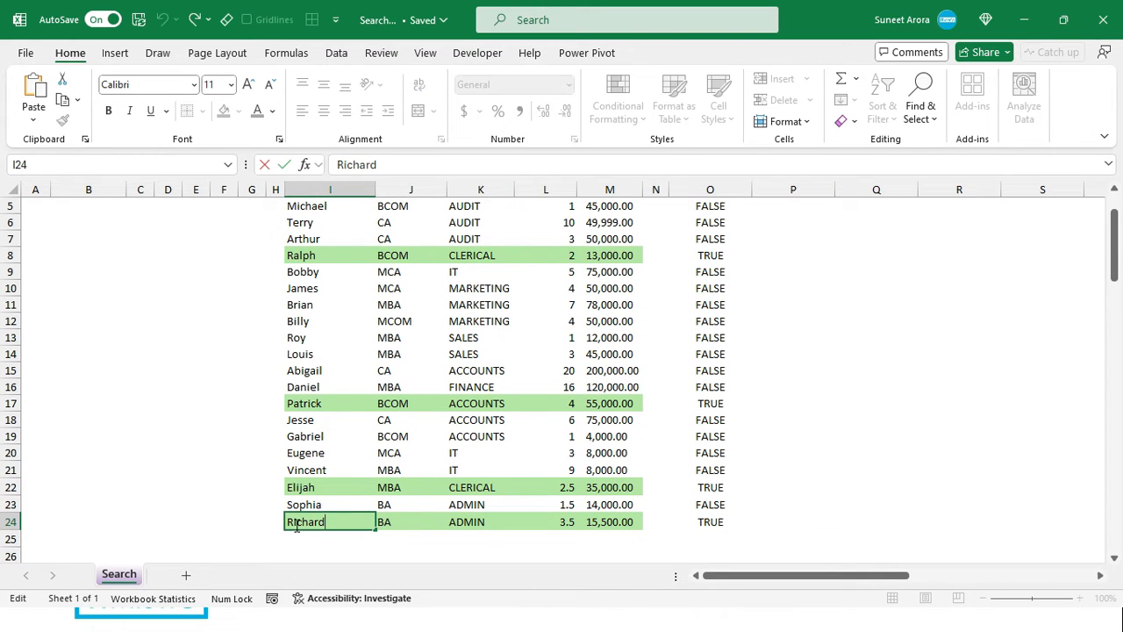
{"action": "key", "text": "Escape"}
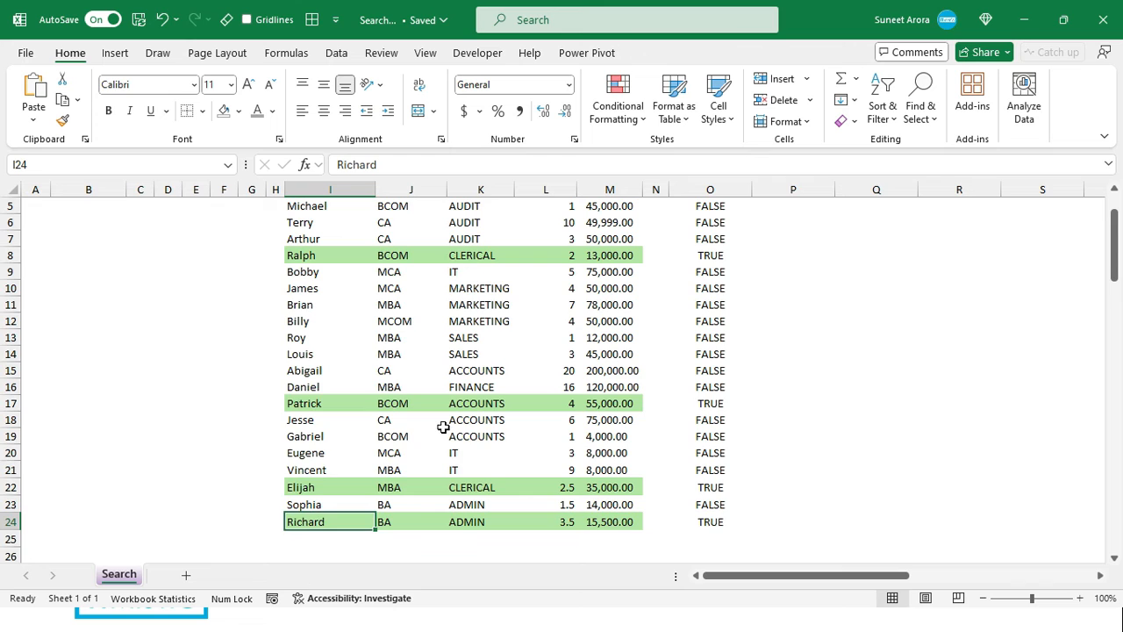
{"action": "scroll", "coordinate": [441, 426], "scroll_direction": "up", "scroll_amount": 2}
{"action": "left_click", "coordinate": [134, 248]}
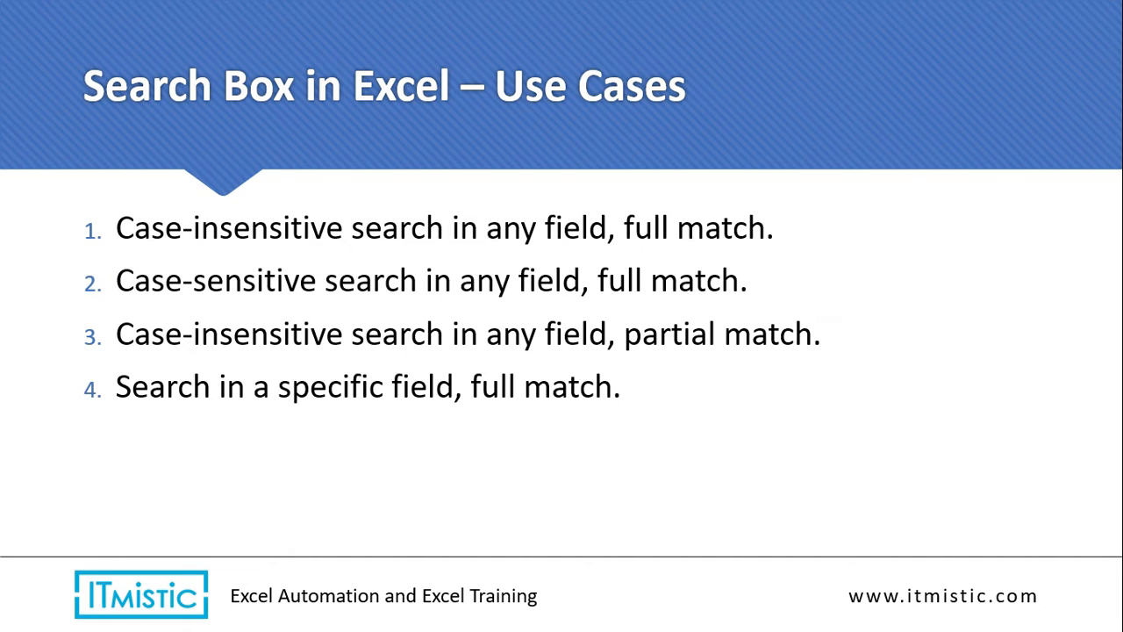
{"action": "key", "text": "ctrl+t"}
{"action": "left_click", "coordinate": [149, 619]}
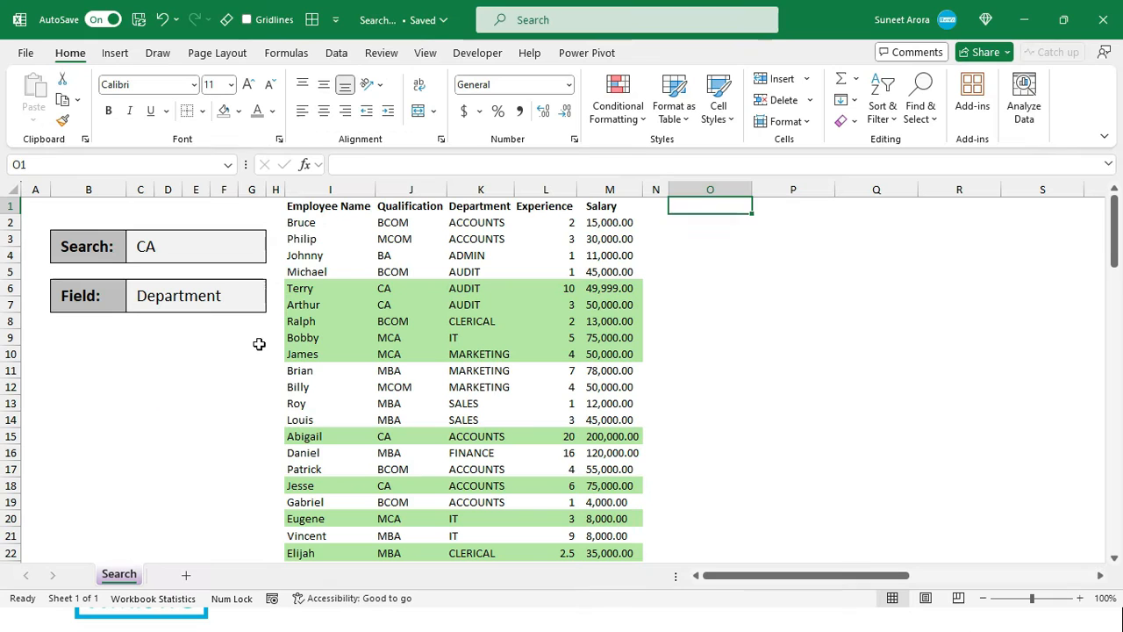
Set the search box's Field selection to Experience and replace that choice with Qualification.
{"action": "left_click", "coordinate": [330, 241]}
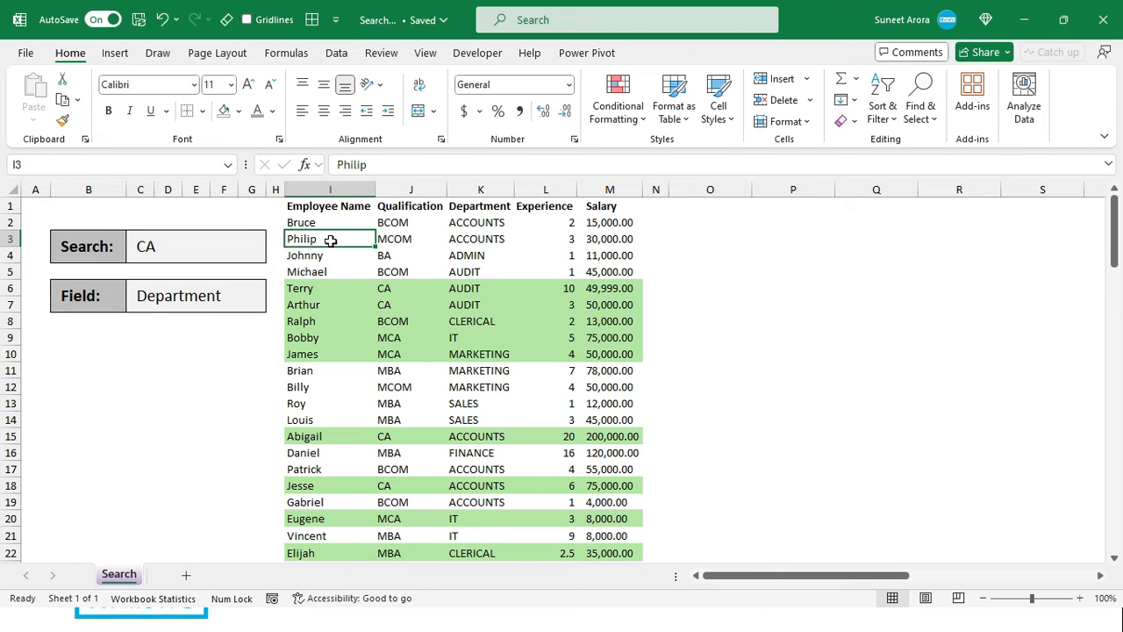
{"action": "left_click_drag", "start_coordinate": [68, 293], "coordinate": [189, 307]}
{"action": "left_click", "coordinate": [190, 307]}
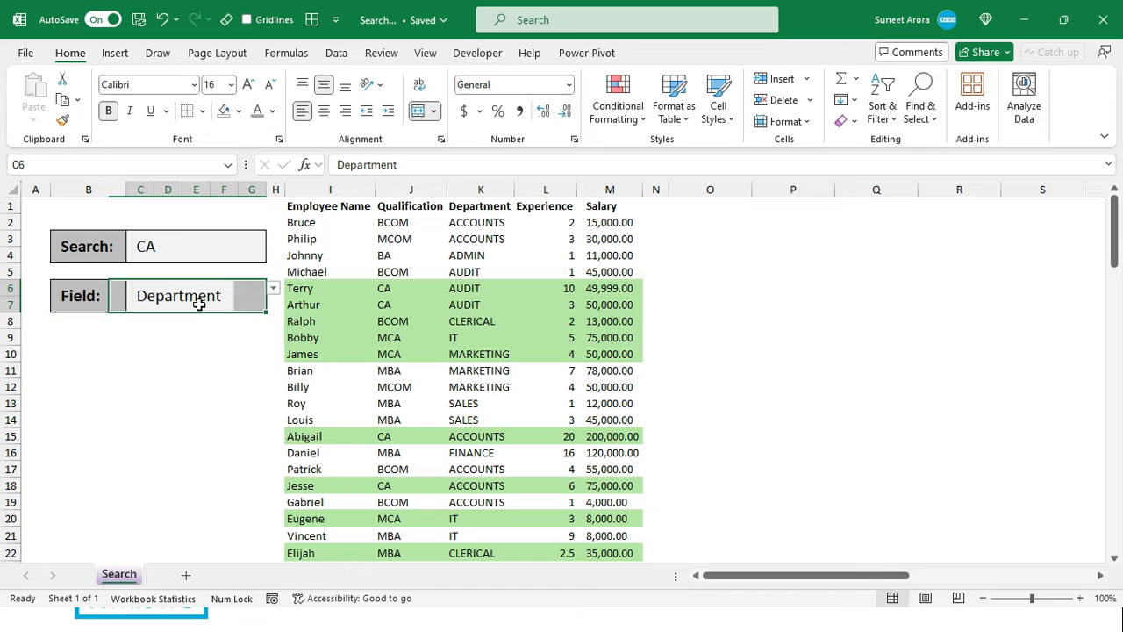
{"action": "left_click", "coordinate": [274, 288]}
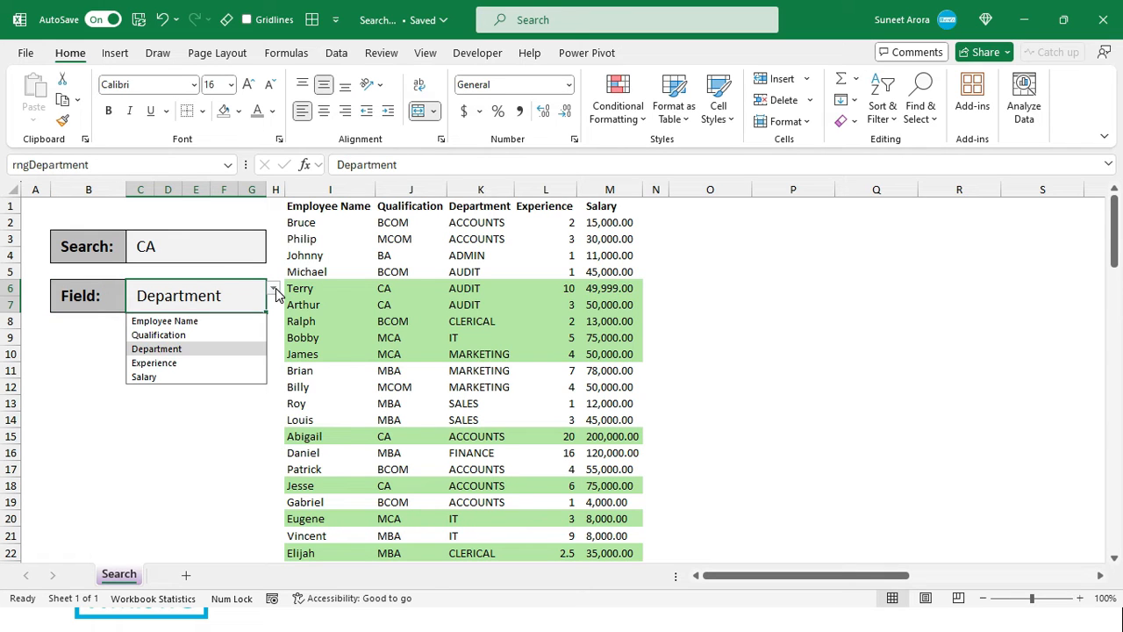
{"action": "left_click", "coordinate": [204, 362]}
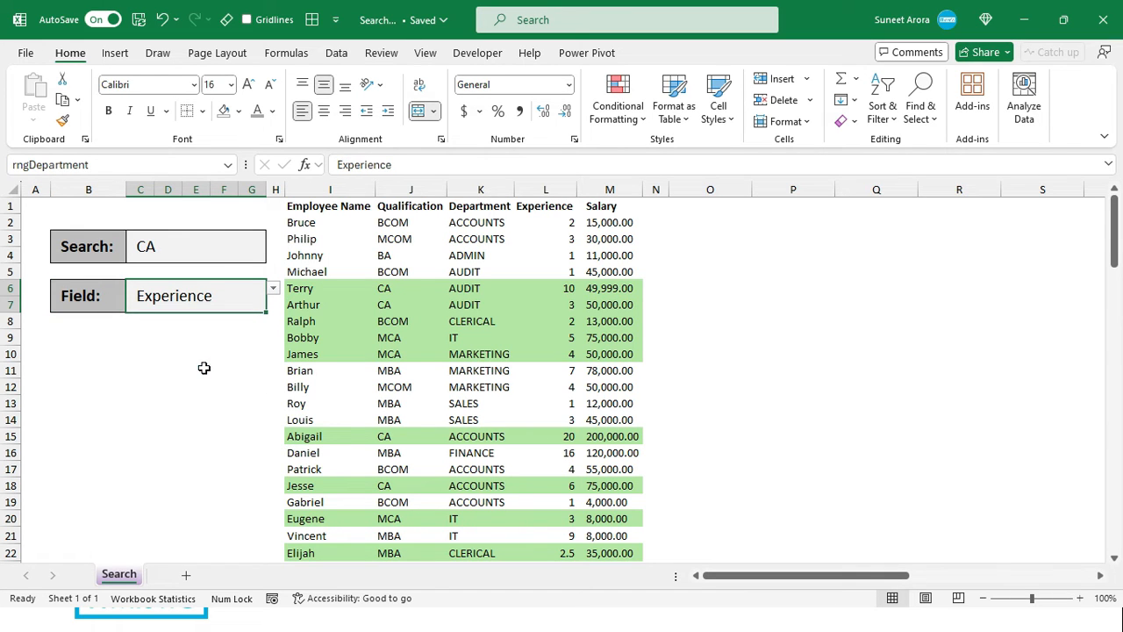
{"action": "left_click", "coordinate": [273, 288]}
{"action": "left_click", "coordinate": [215, 334]}
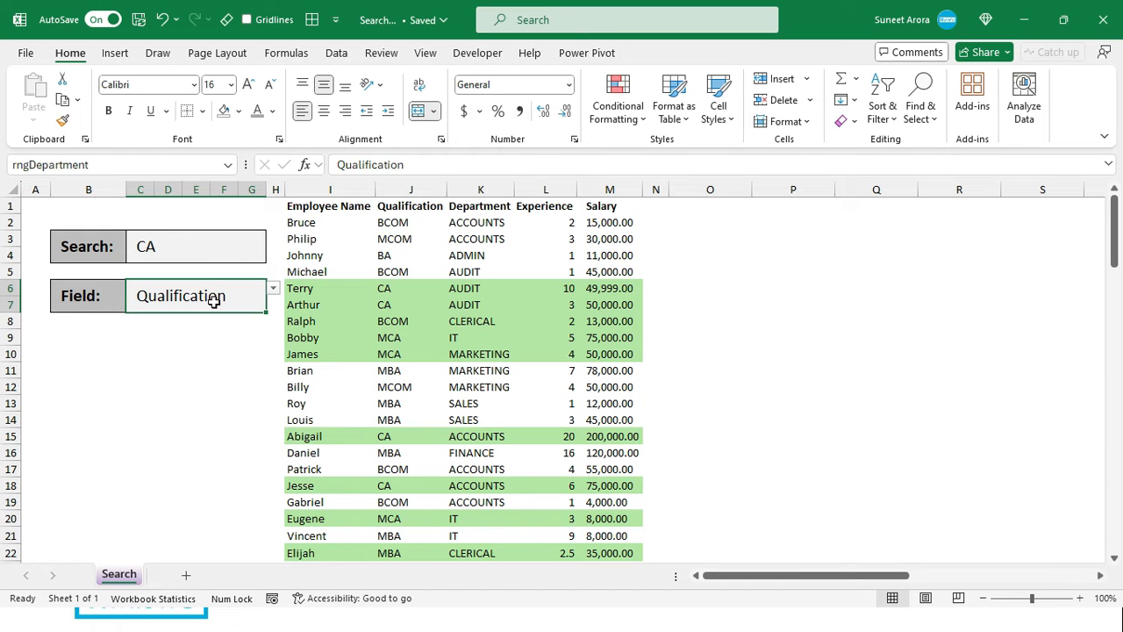
Examine the search text cell, the Qualification entries and the employee rows it is compared with.
{"action": "left_click", "coordinate": [213, 252]}
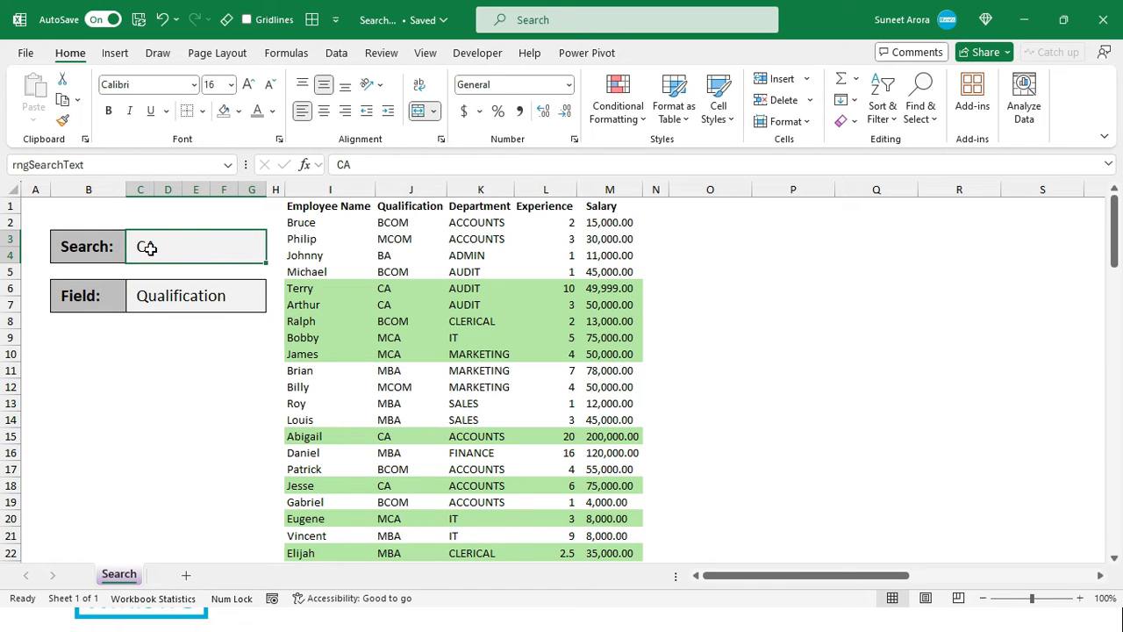
{"action": "left_click_drag", "start_coordinate": [390, 209], "coordinate": [395, 536]}
{"action": "left_click_drag", "start_coordinate": [321, 223], "coordinate": [577, 530]}
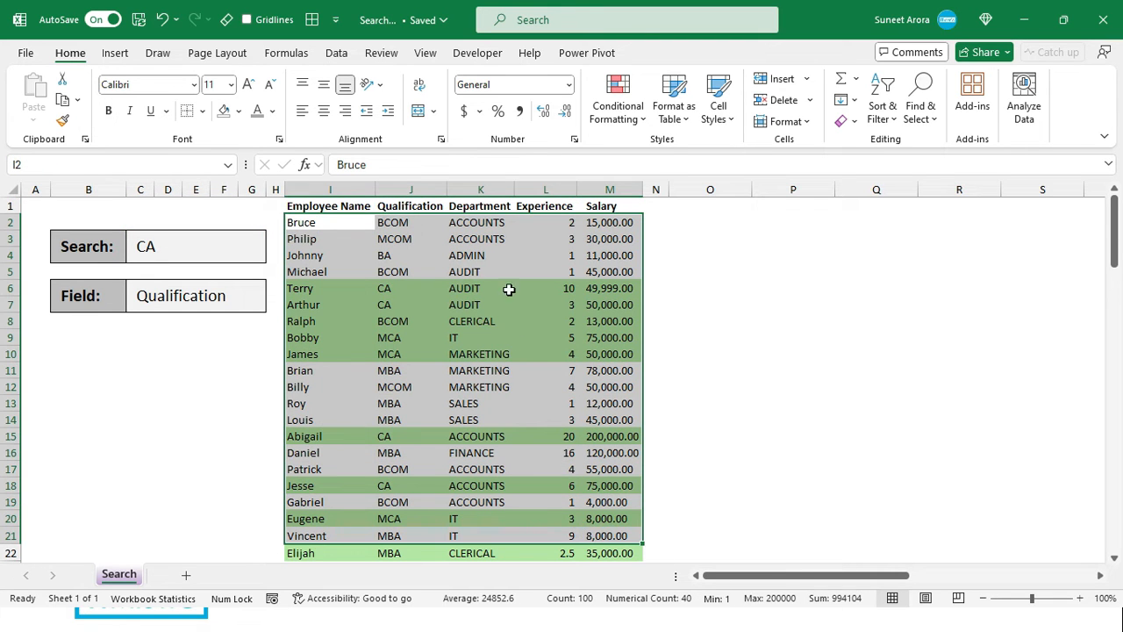
{"action": "left_click", "coordinate": [503, 228]}
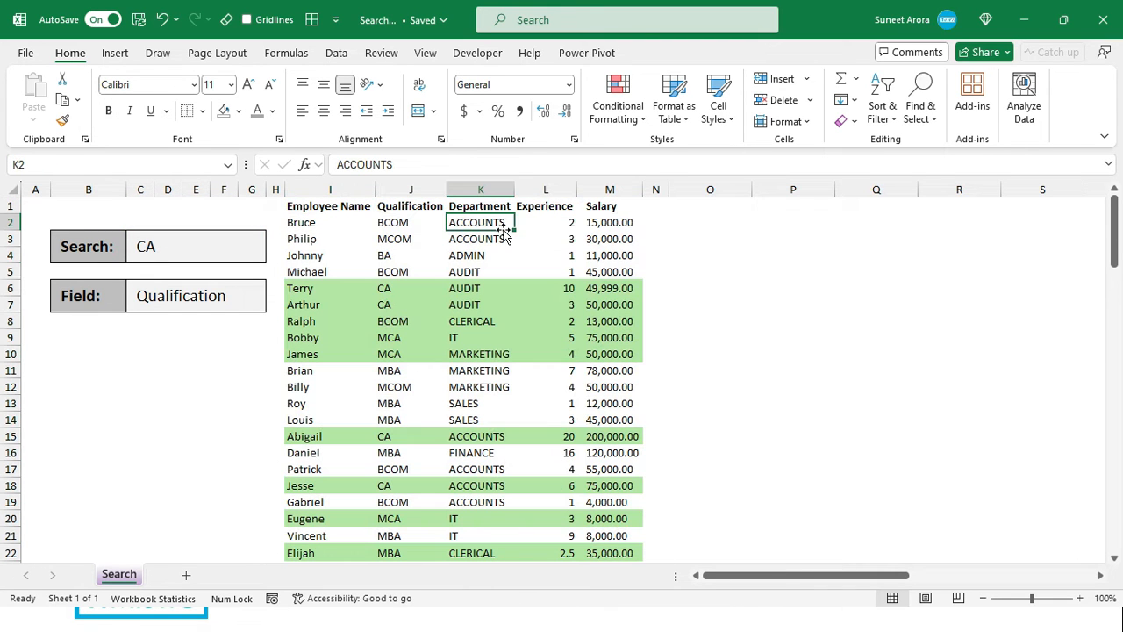
Enter =rngSearchText=I2:M2 in cell O2 to compare the search text with every field of the first employee row.
{"action": "left_click", "coordinate": [706, 218]}
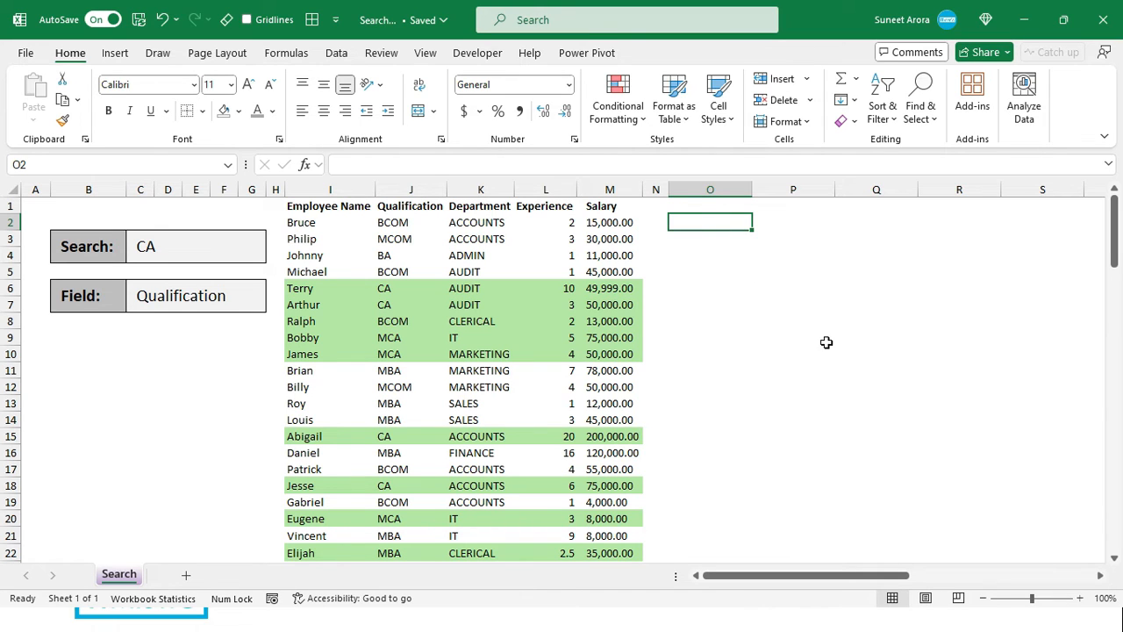
{"action": "type", "text": "=rng"}
{"action": "key", "text": "Down"}
{"action": "key", "text": "Tab"}
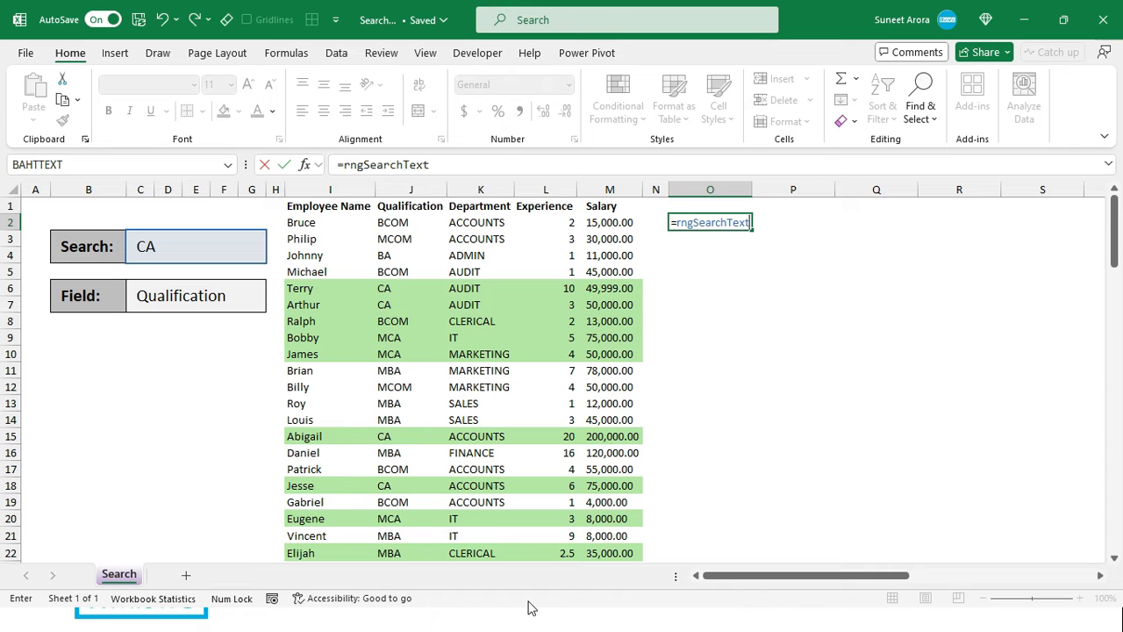
{"action": "type", "text": "="}
{"action": "left_click", "coordinate": [322, 227]}
{"action": "left_click_drag", "start_coordinate": [322, 227], "coordinate": [615, 225]}
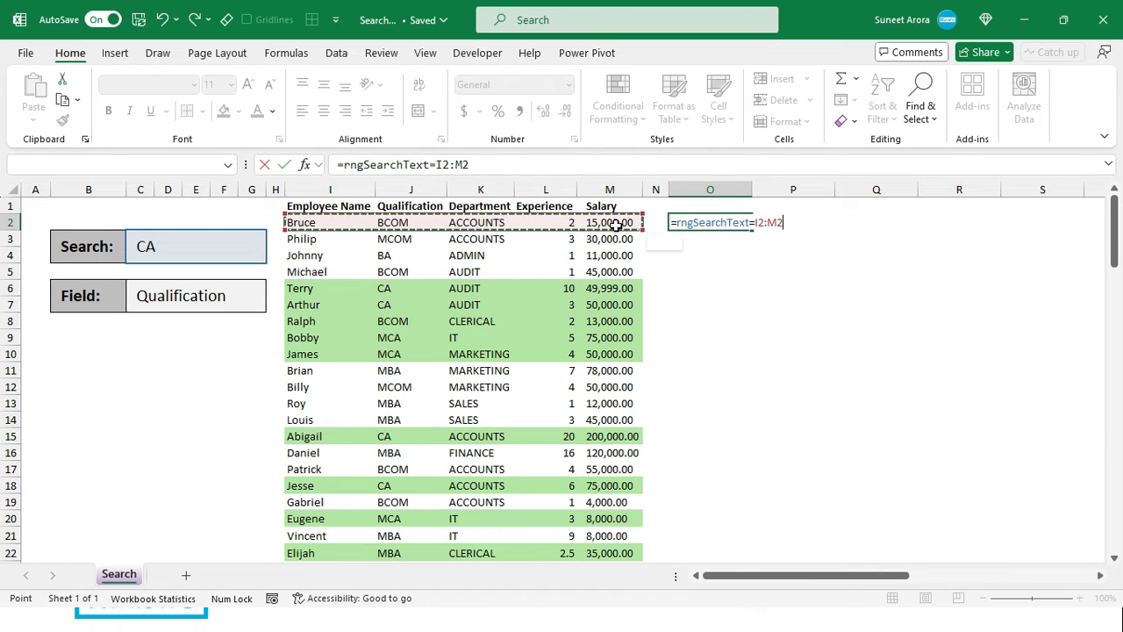
{"action": "key", "text": "Return"}
{"action": "left_click", "coordinate": [732, 220]}
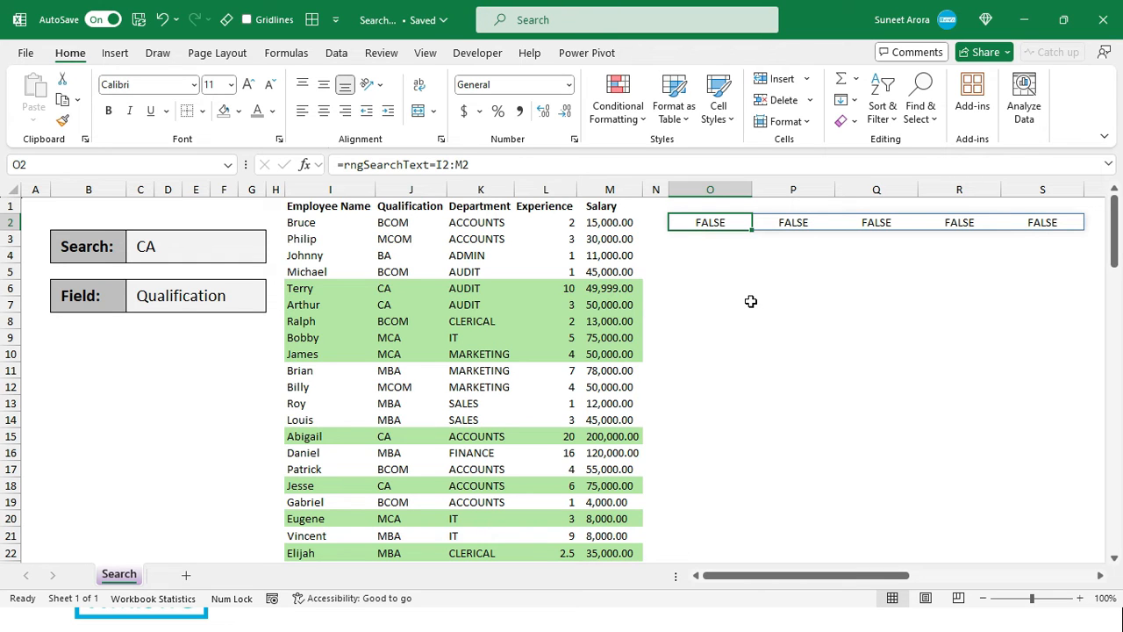
{"action": "key", "text": "F2"}
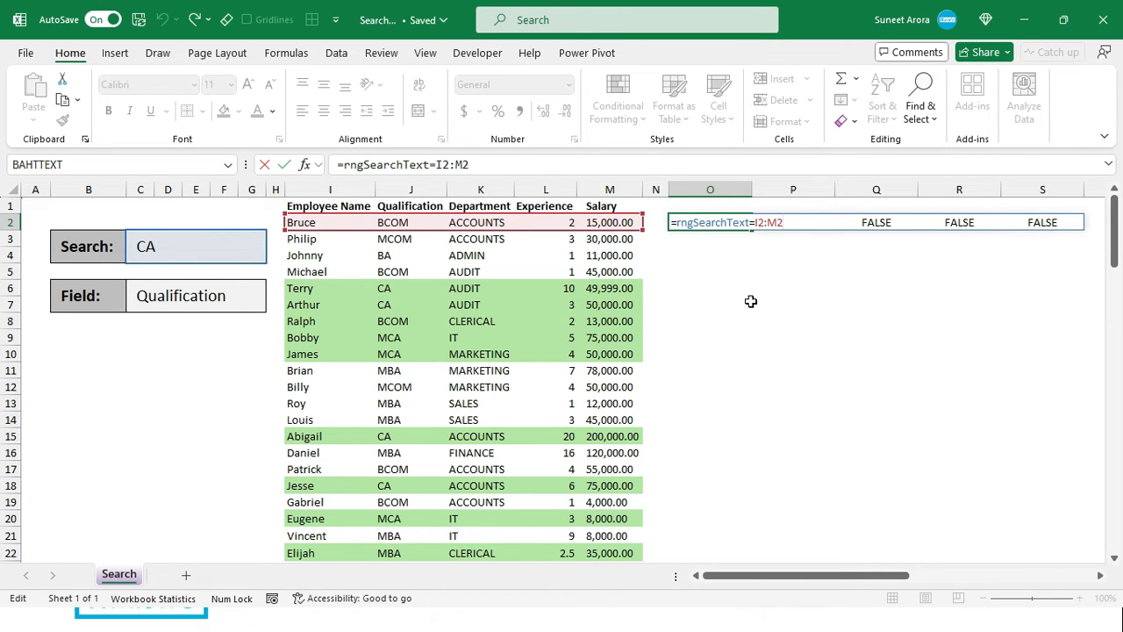
{"action": "key", "text": "ctrl+shift+Return"}
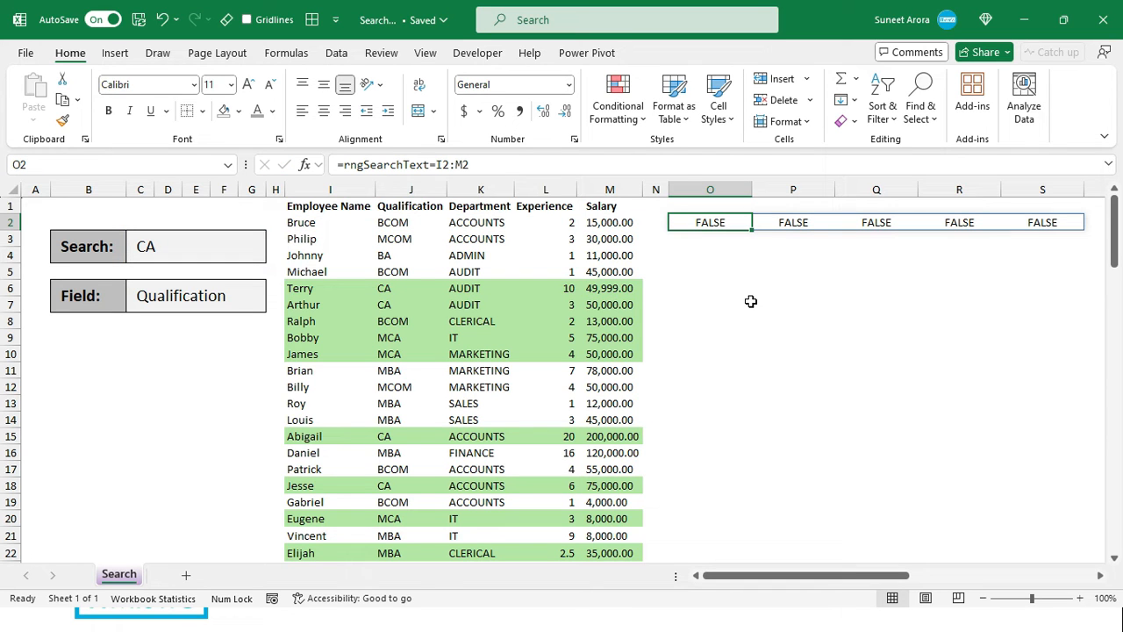
Fill the search text comparison down from O2 to row 23 and compare its results with the Qualification entries.
{"action": "left_click_drag", "start_coordinate": [751, 228], "coordinate": [745, 542]}
{"action": "left_click", "coordinate": [791, 409]}
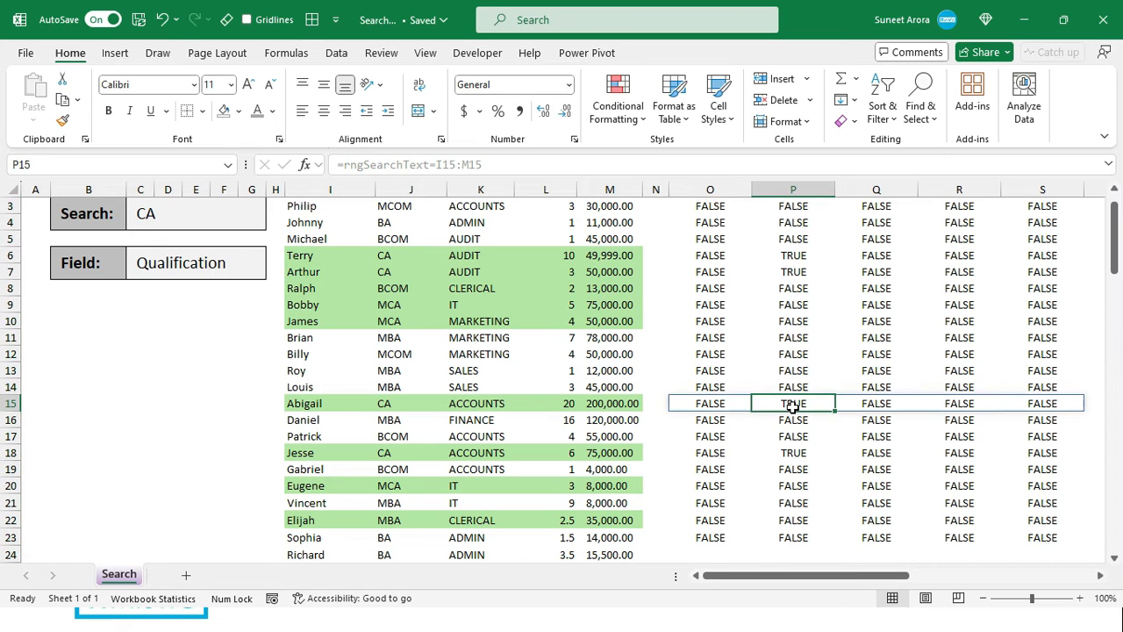
{"action": "left_click", "coordinate": [793, 451], "text": "ctrl"}
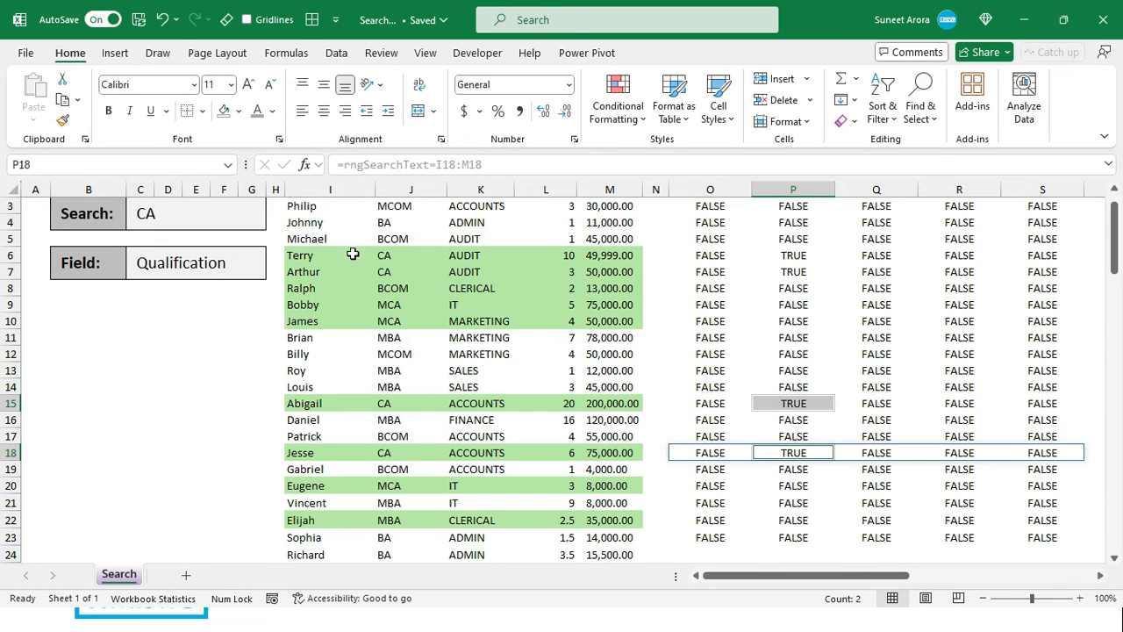
{"action": "left_click", "coordinate": [399, 406]}
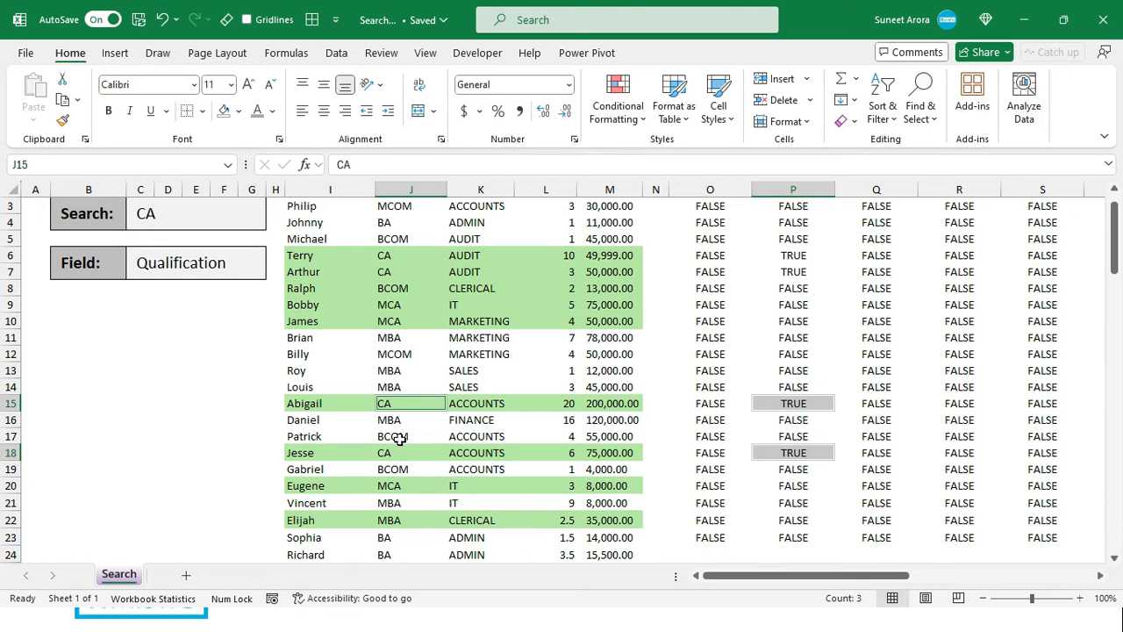
{"action": "left_click", "coordinate": [794, 408]}
{"action": "scroll", "coordinate": [796, 410], "scroll_direction": "up", "scroll_amount": 1}
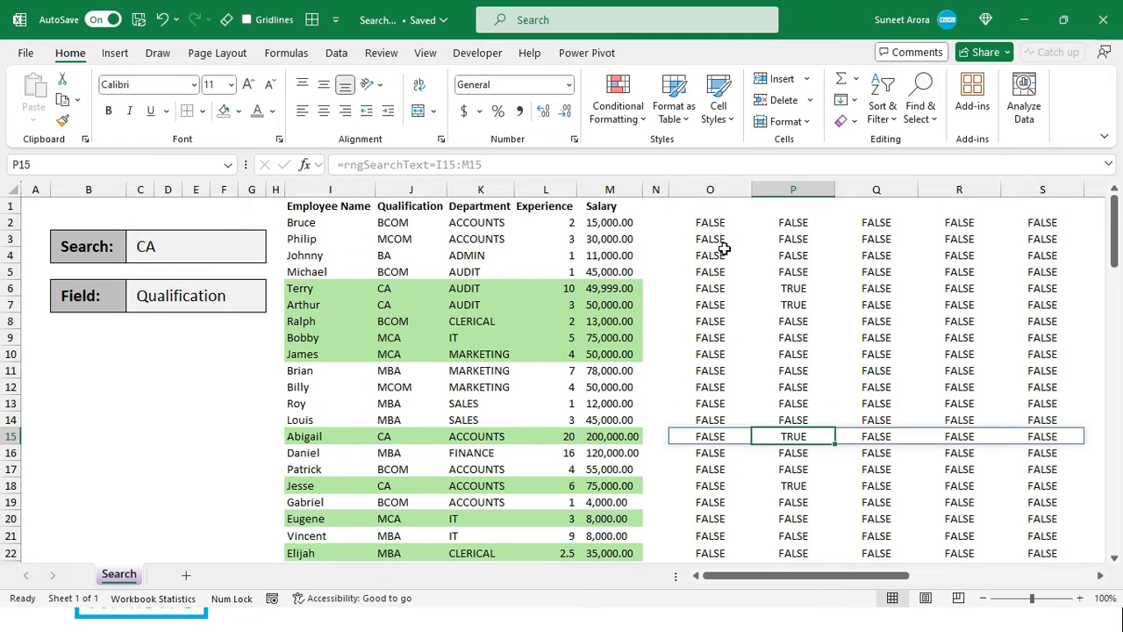
Clear the filled comparison formulas from column O, starting at O2.
{"action": "left_click", "coordinate": [707, 219]}
{"action": "key", "text": "ctrl+shift+Down"}
{"action": "key", "text": "Delete"}
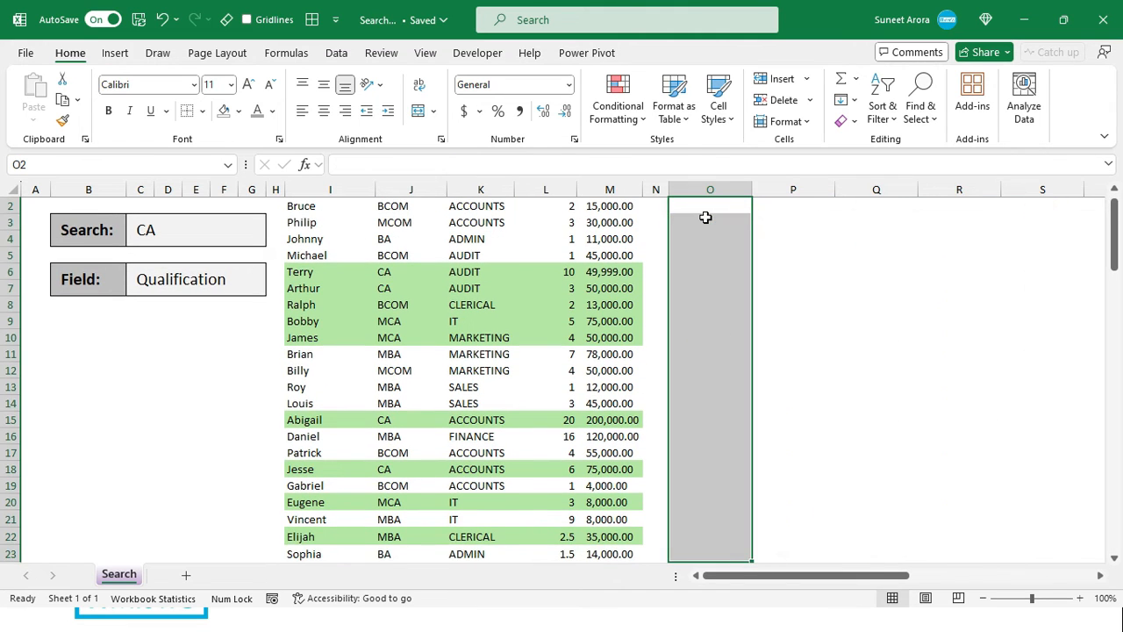
{"action": "key", "text": "Up"}
{"action": "left_click", "coordinate": [705, 218]}
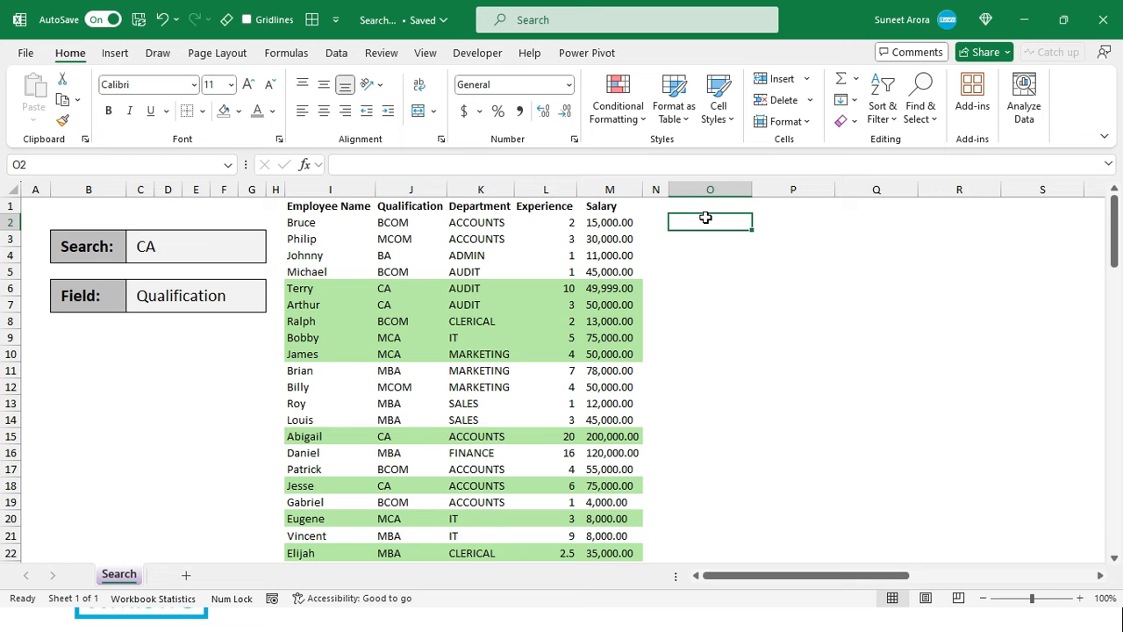
Enter =rngDepartment=I1:M1 in cell O2 to compare the chosen field with the table headers.
{"action": "left_click", "coordinate": [231, 297]}
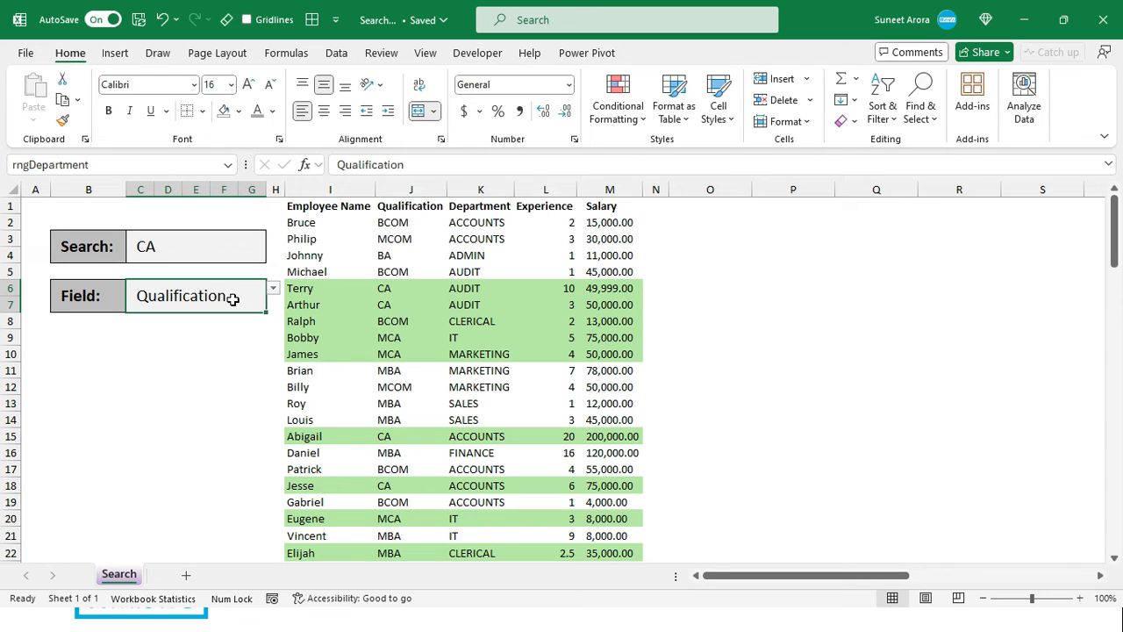
{"action": "left_click", "coordinate": [707, 225]}
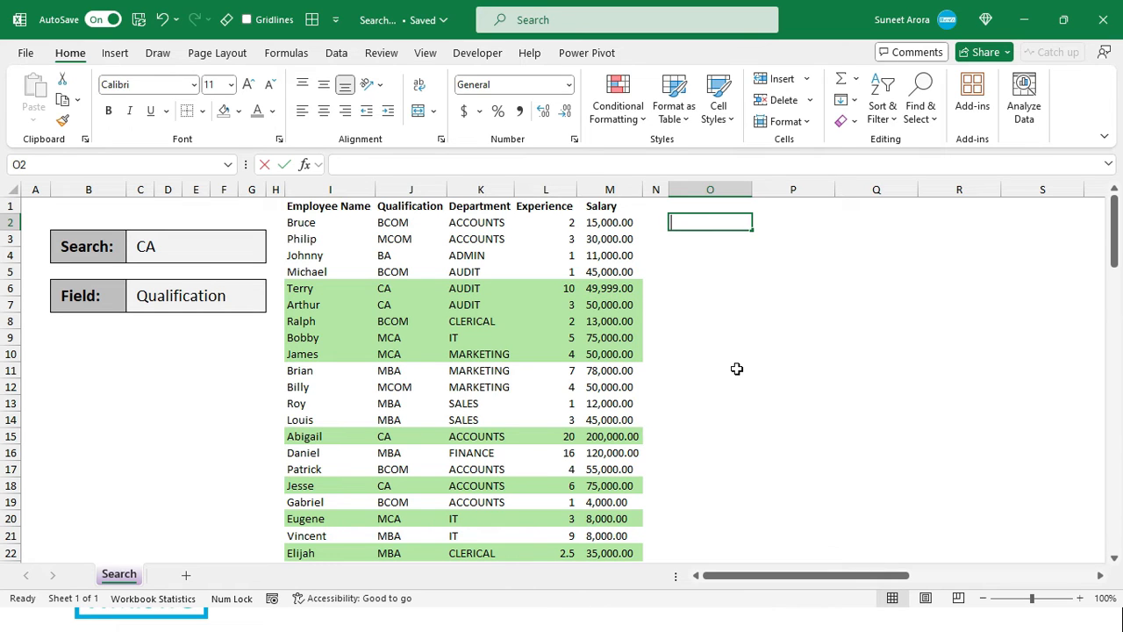
{"action": "type", "text": "=rng"}
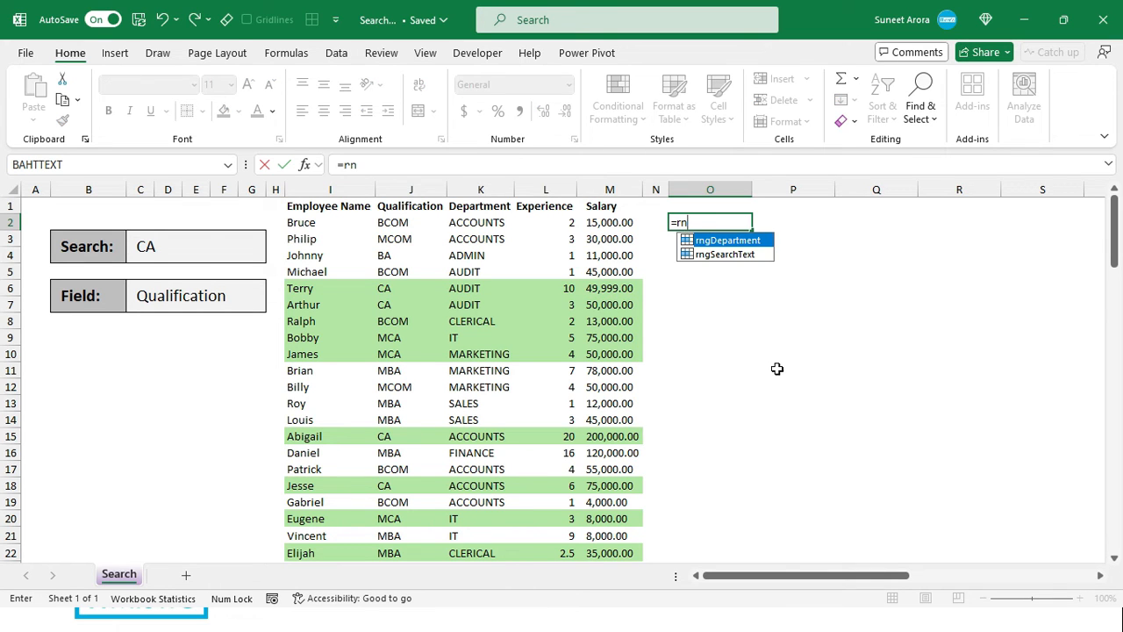
{"action": "key", "text": "Tab"}
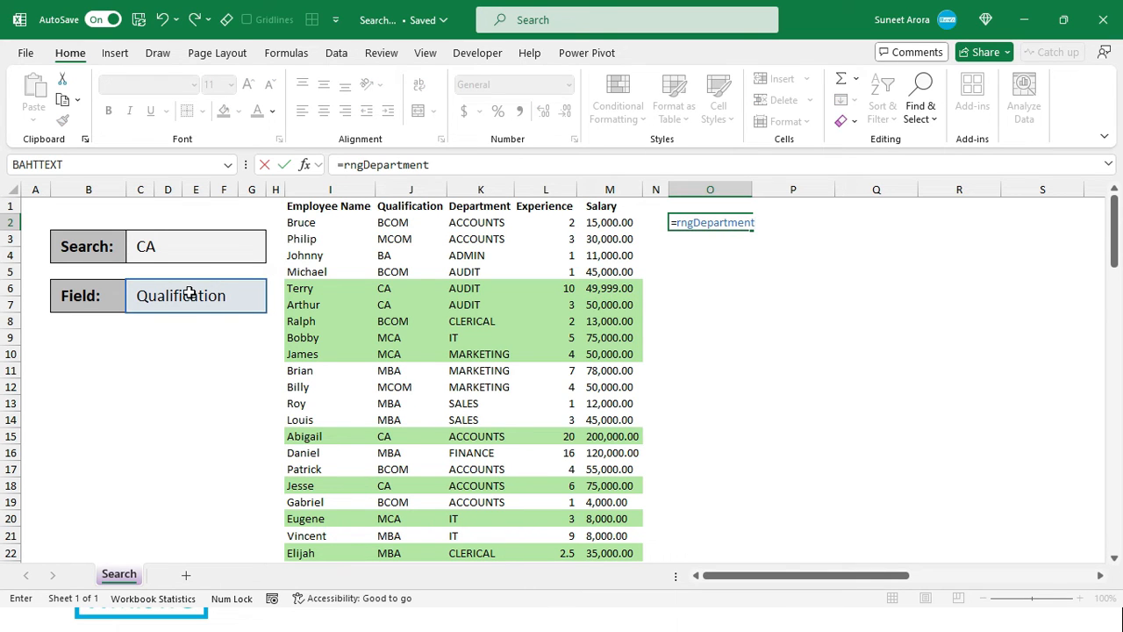
{"action": "type", "text": "="}
{"action": "left_click_drag", "start_coordinate": [326, 205], "coordinate": [593, 207]}
{"action": "key", "text": "Return"}
{"action": "left_click", "coordinate": [738, 222]}
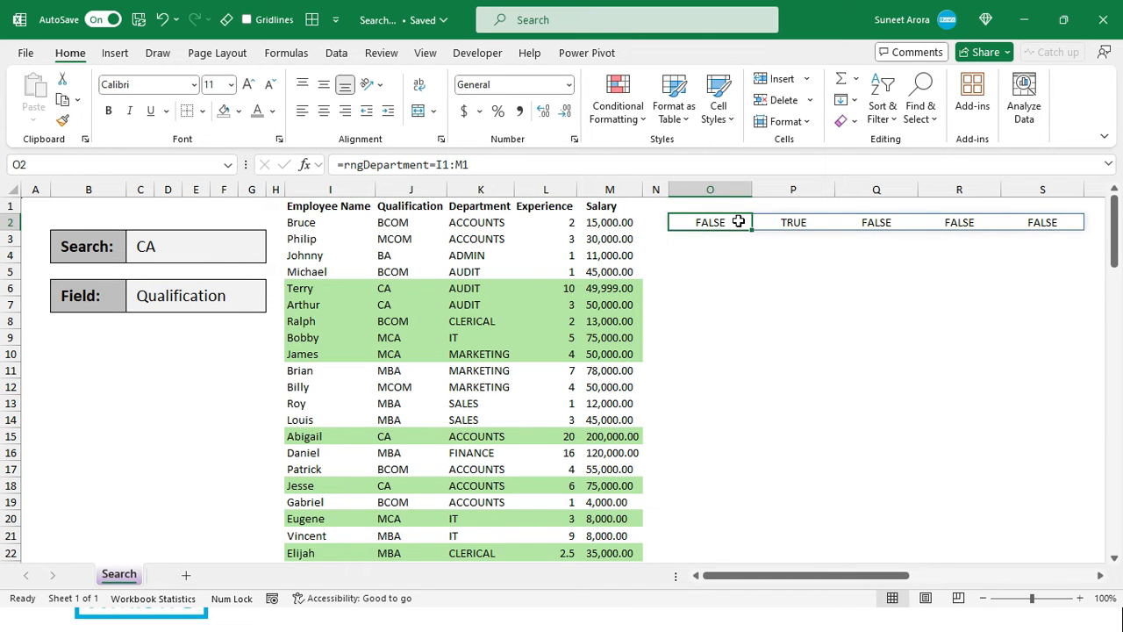
{"action": "left_click", "coordinate": [765, 222]}
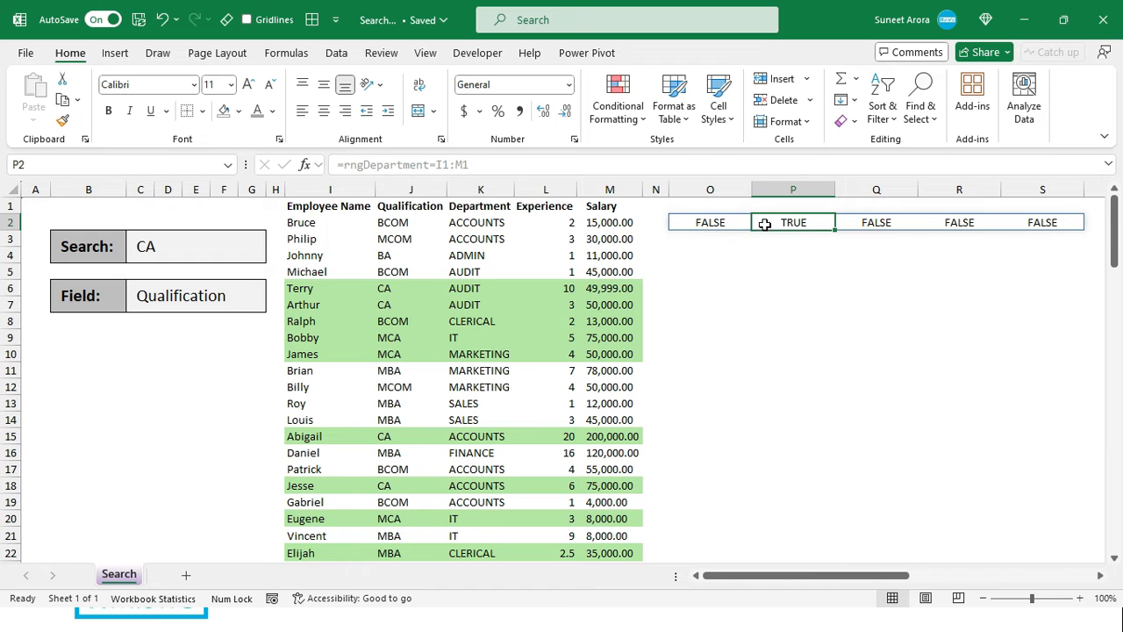
Set the Field selection to Employee Name and check the header comparison formula in O2 against it.
{"action": "left_click", "coordinate": [233, 295]}
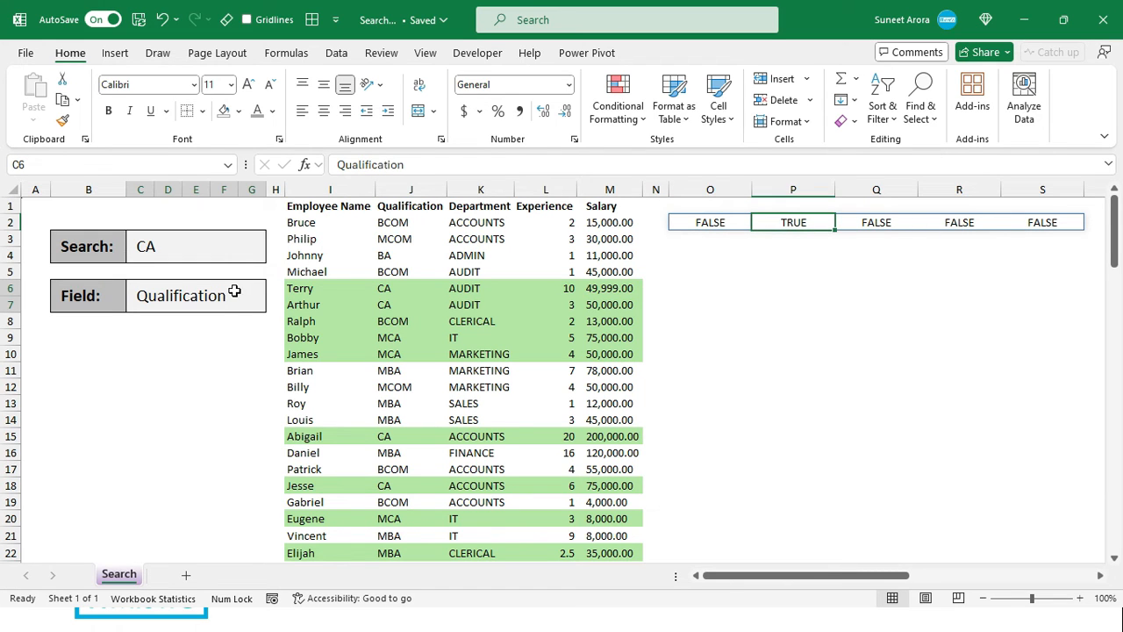
{"action": "left_click", "coordinate": [273, 288]}
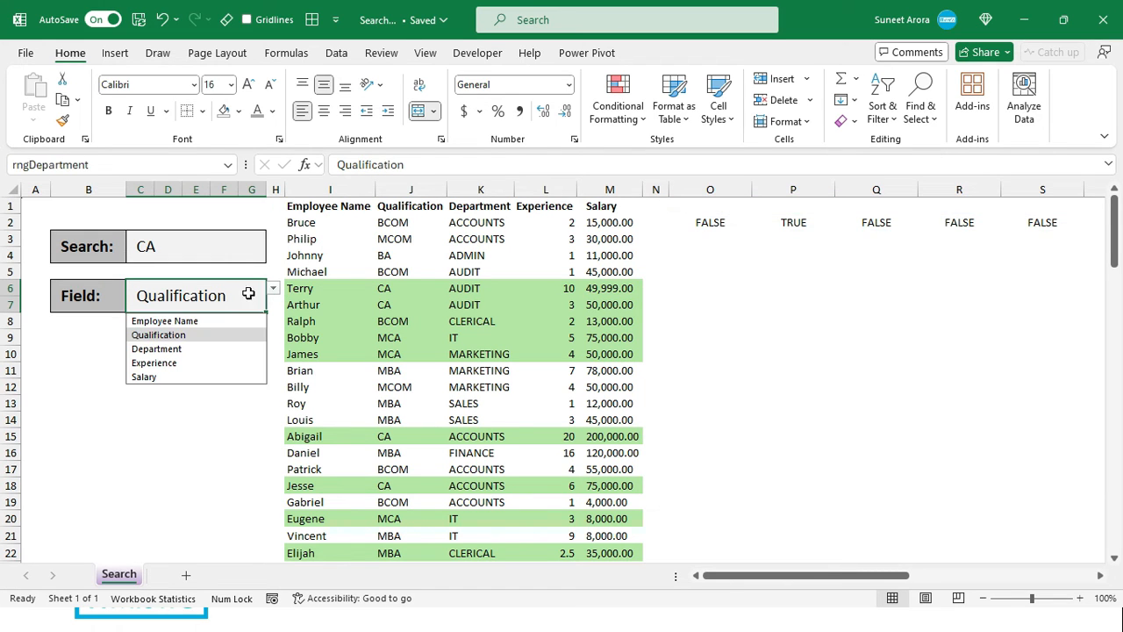
{"action": "left_click", "coordinate": [201, 322]}
{"action": "left_click", "coordinate": [710, 222]}
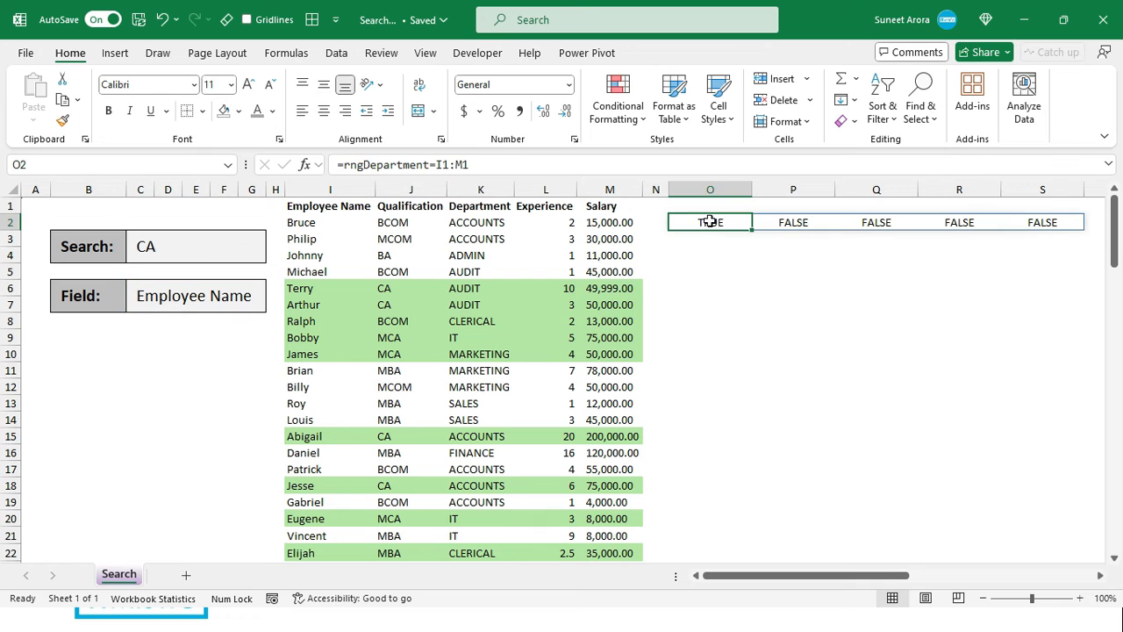
{"action": "double_click", "coordinate": [710, 222]}
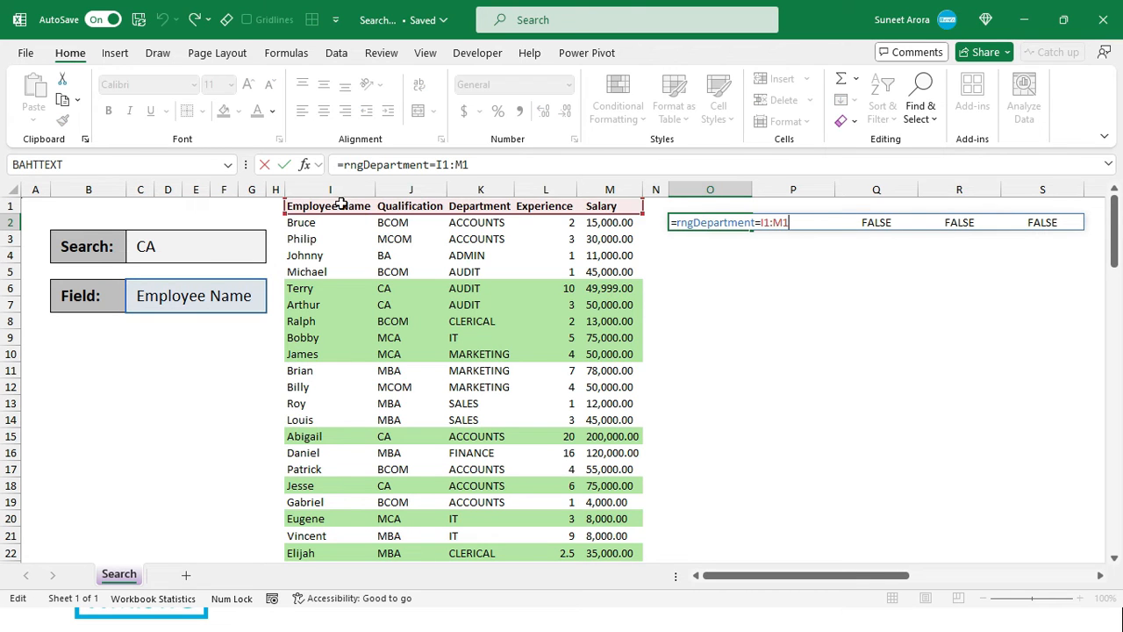
{"action": "key", "text": "Escape"}
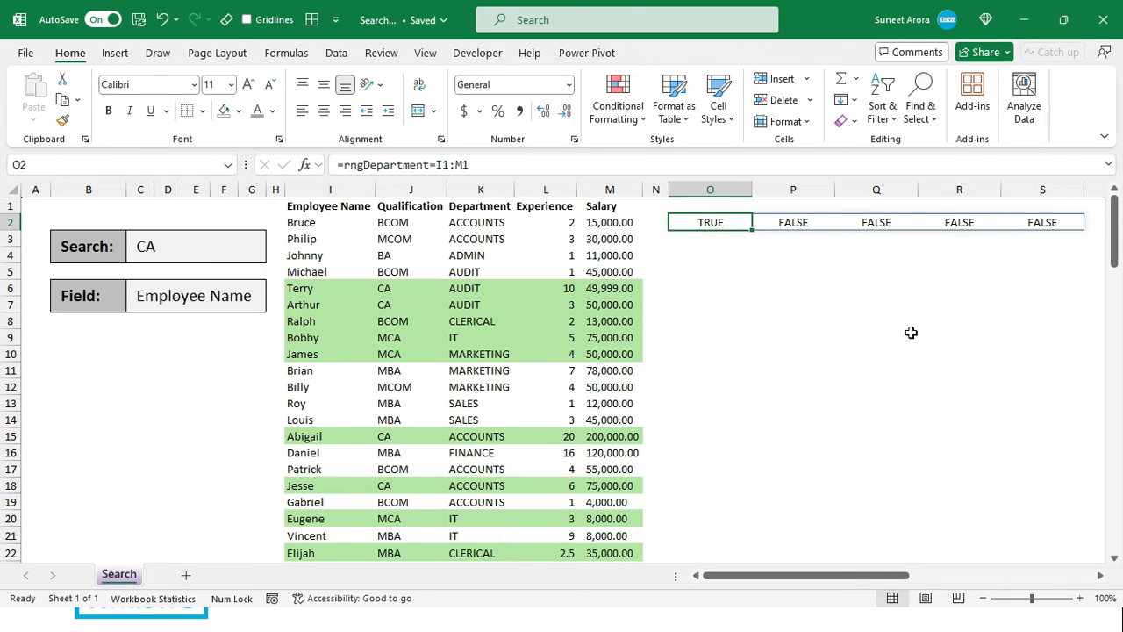
Clear the header comparison formula from cell O2.
{"action": "key", "text": "F2"}
{"action": "key", "text": "shift+Home"}
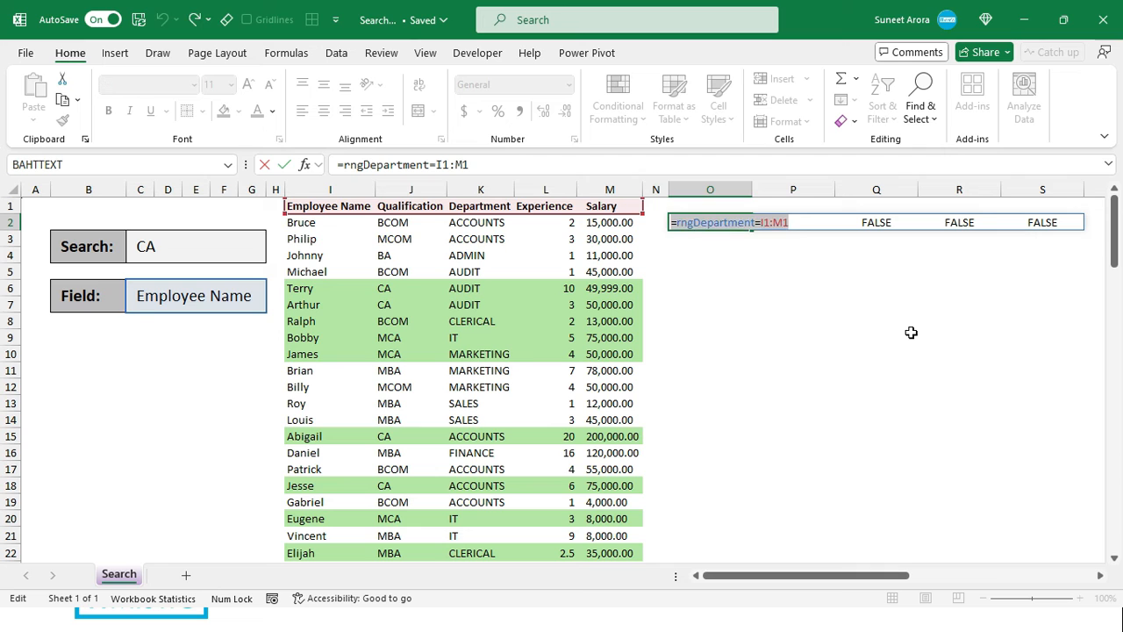
{"action": "key", "text": "BackSpace"}
{"action": "key", "text": "Escape"}
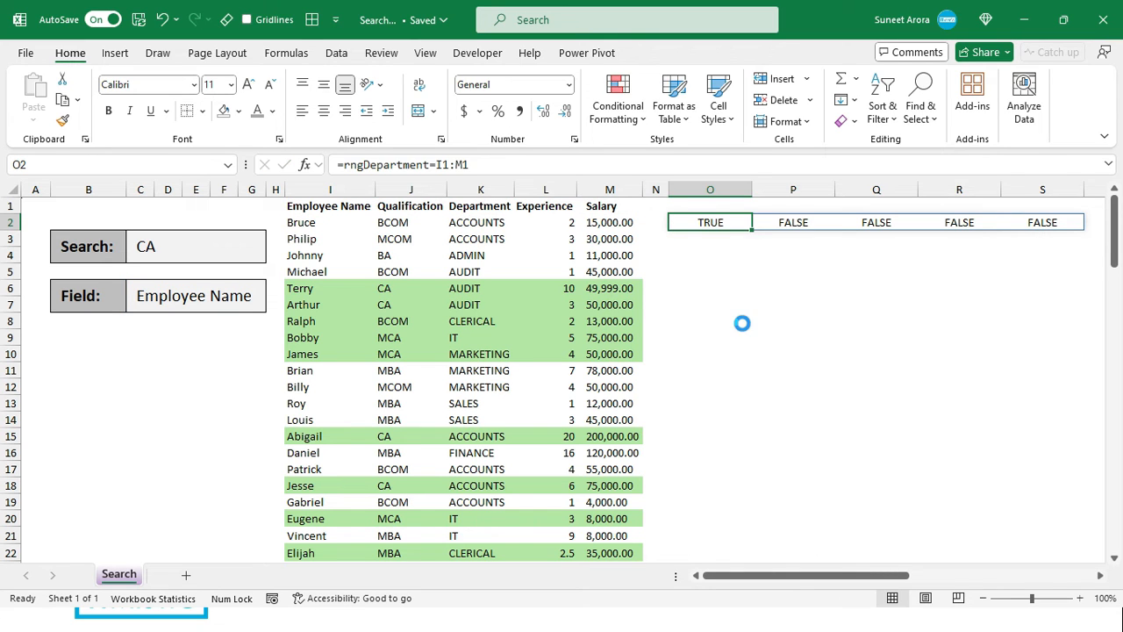
{"action": "key", "text": "Delete"}
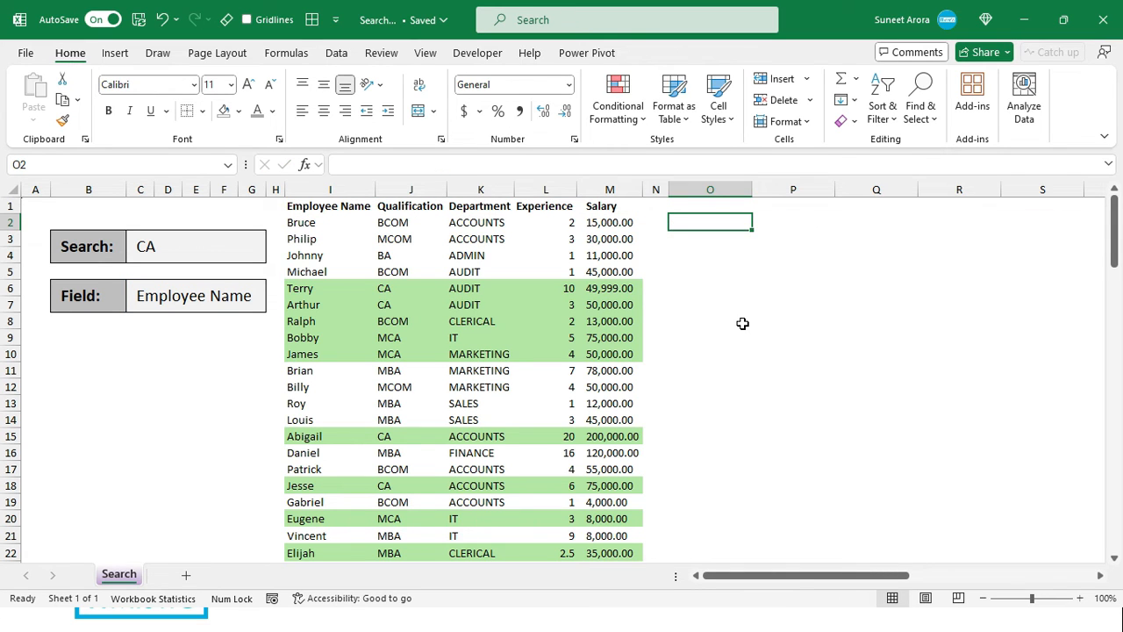
Enter =rngSearchText=I2:M2 in cell O2 to test the first employee row against the search text.
{"action": "type", "text": "="}
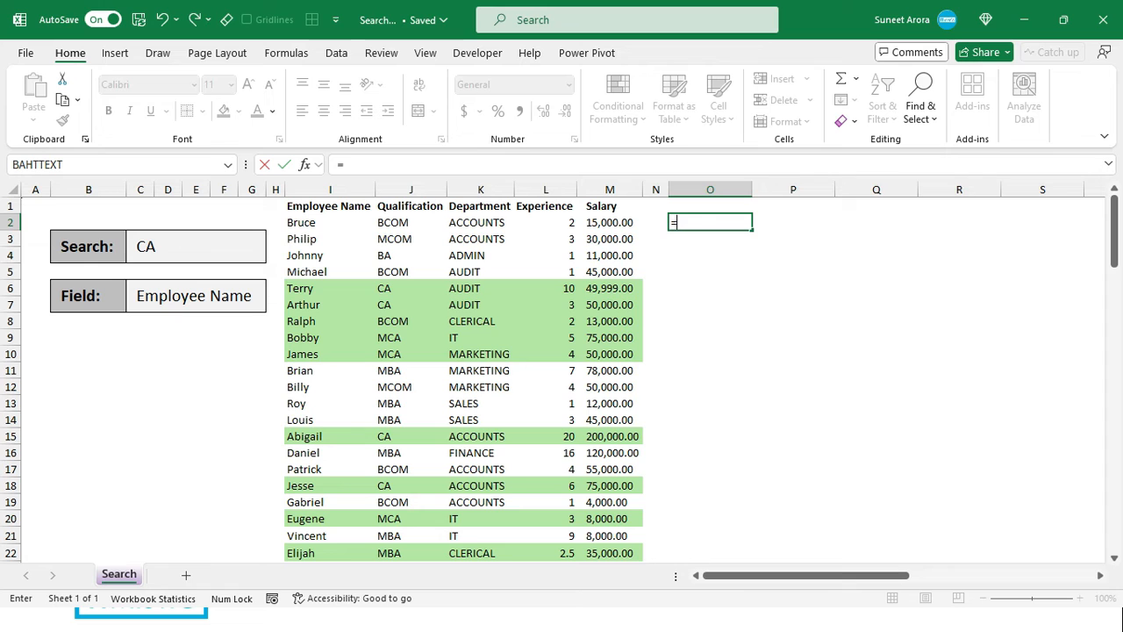
{"action": "type", "text": "r"}
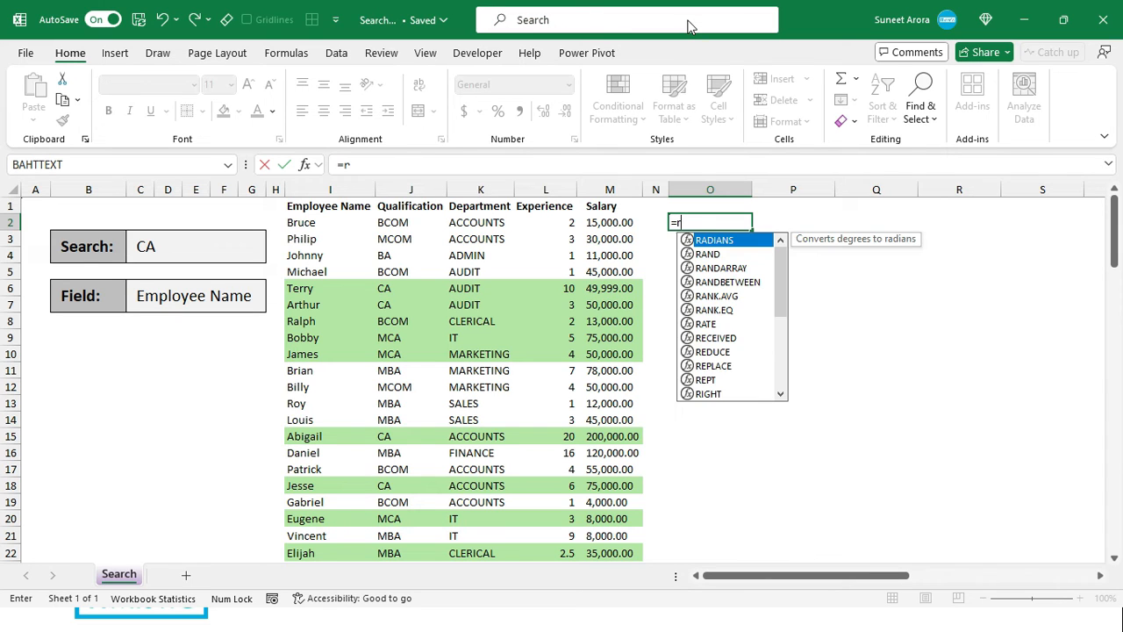
{"action": "type", "text": "hn"}
{"action": "key", "text": "BackSpace"}
{"action": "type", "text": "ng"}
{"action": "key", "text": "Down"}
{"action": "key", "text": "Tab"}
{"action": "type", "text": "="}
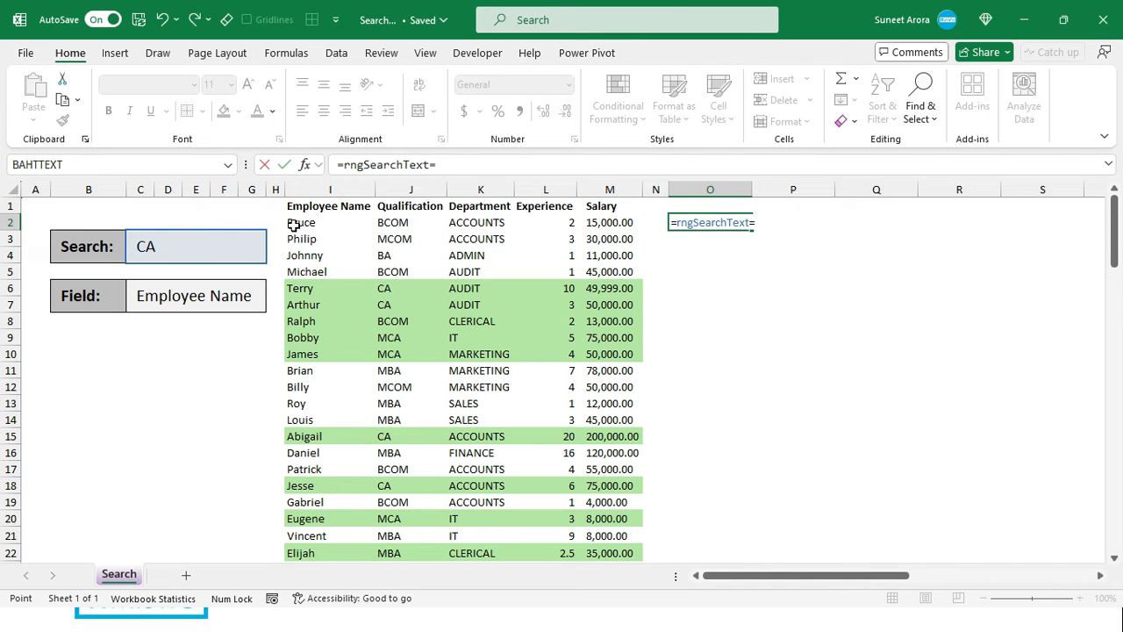
{"action": "left_click_drag", "start_coordinate": [295, 225], "coordinate": [604, 223]}
{"action": "key", "text": "Return"}
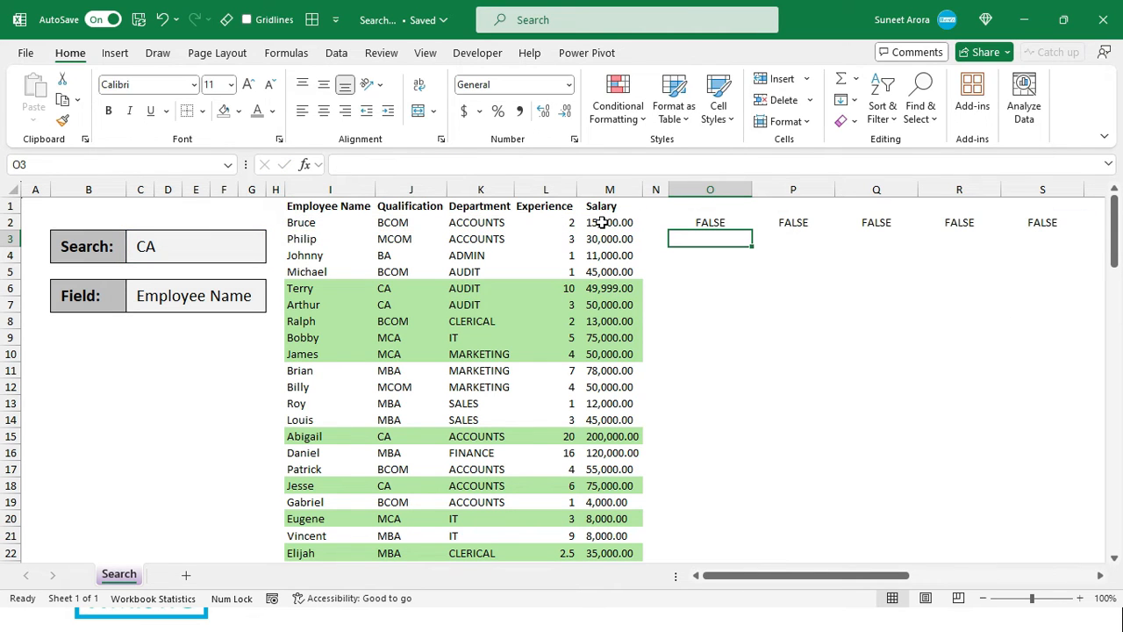
Enter =rngDepartment=I1:M1 in cell O3 to compare the chosen field with the table headers.
{"action": "type", "text": "=rn"}
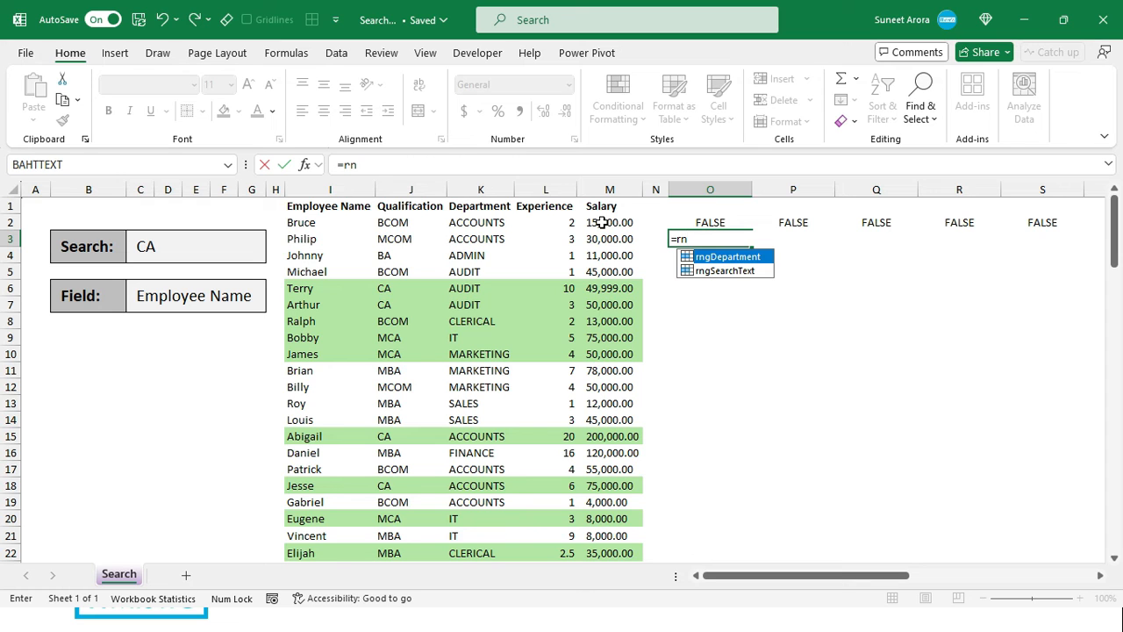
{"action": "key", "text": "Tab"}
{"action": "type", "text": "="}
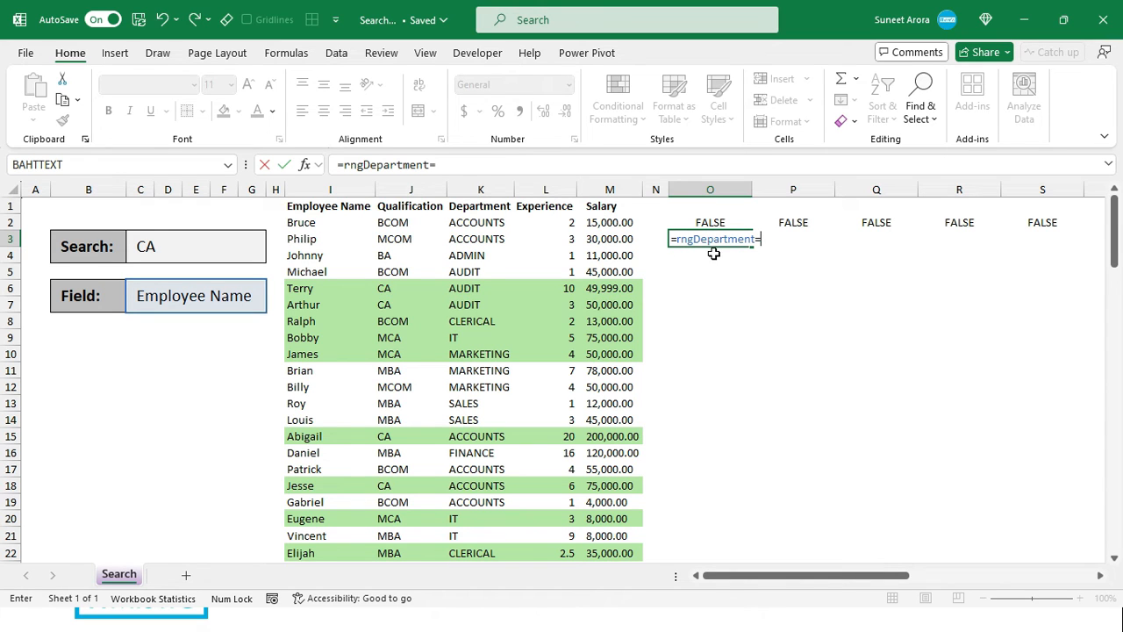
{"action": "left_click_drag", "start_coordinate": [346, 207], "coordinate": [613, 205]}
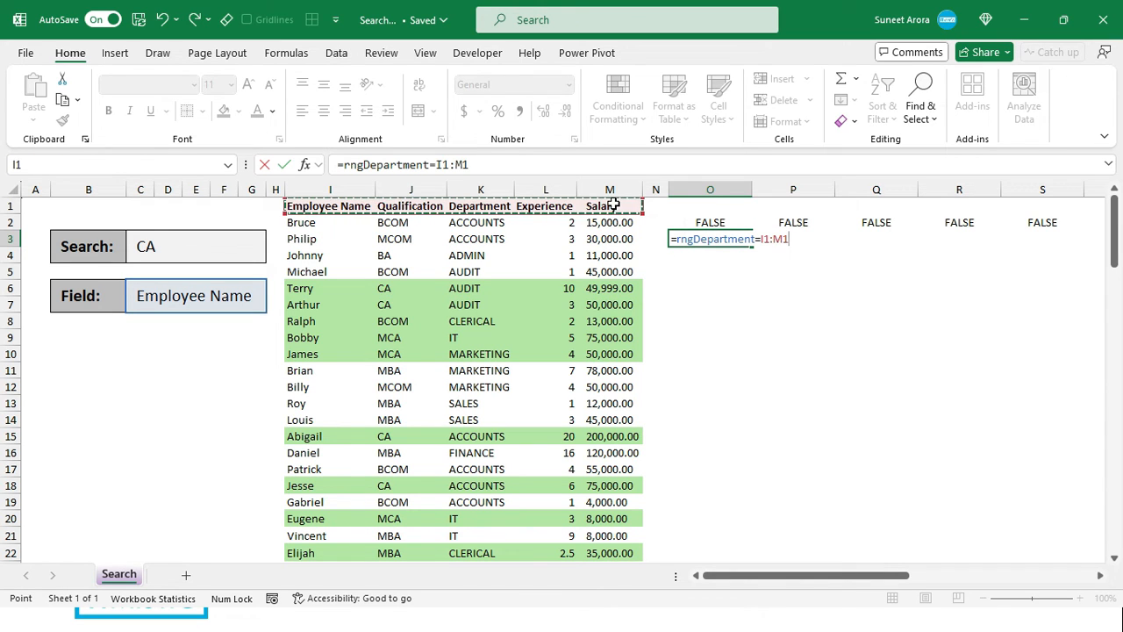
{"action": "key", "text": "Return"}
{"action": "left_click", "coordinate": [699, 225]}
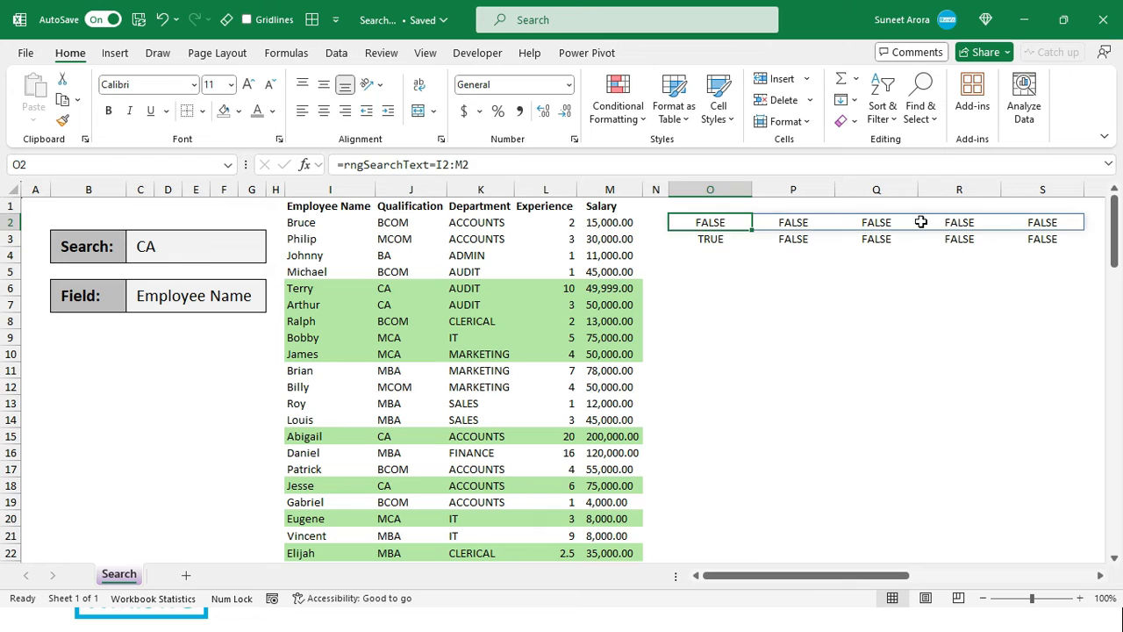
Enter =O2#*O3# in cell O5 to multiply the search text comparison by the header comparison.
{"action": "left_click", "coordinate": [746, 289]}
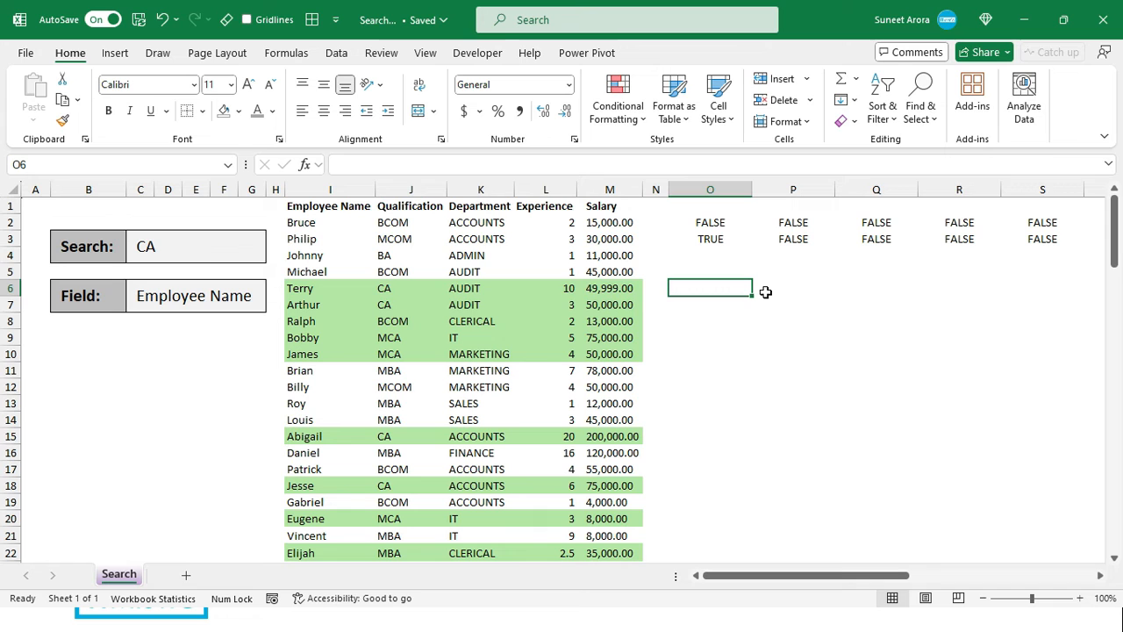
{"action": "key", "text": "Up"}
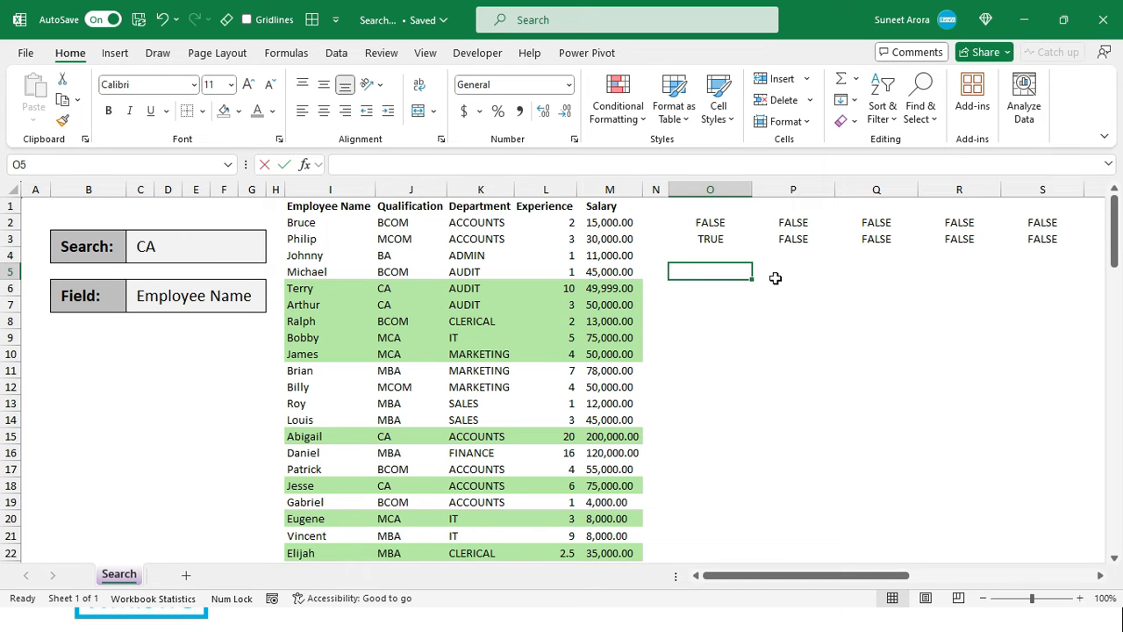
{"action": "type", "text": "="}
{"action": "left_click_drag", "start_coordinate": [709, 222], "coordinate": [1051, 224]}
{"action": "type", "text": "*"}
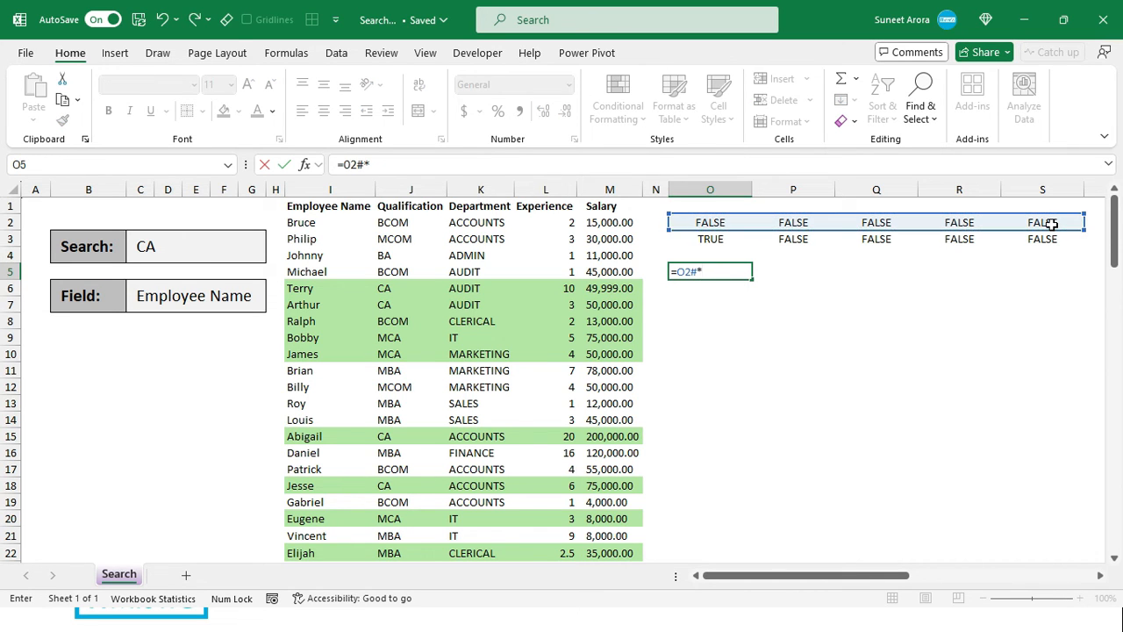
{"action": "left_click_drag", "start_coordinate": [711, 240], "coordinate": [1035, 240]}
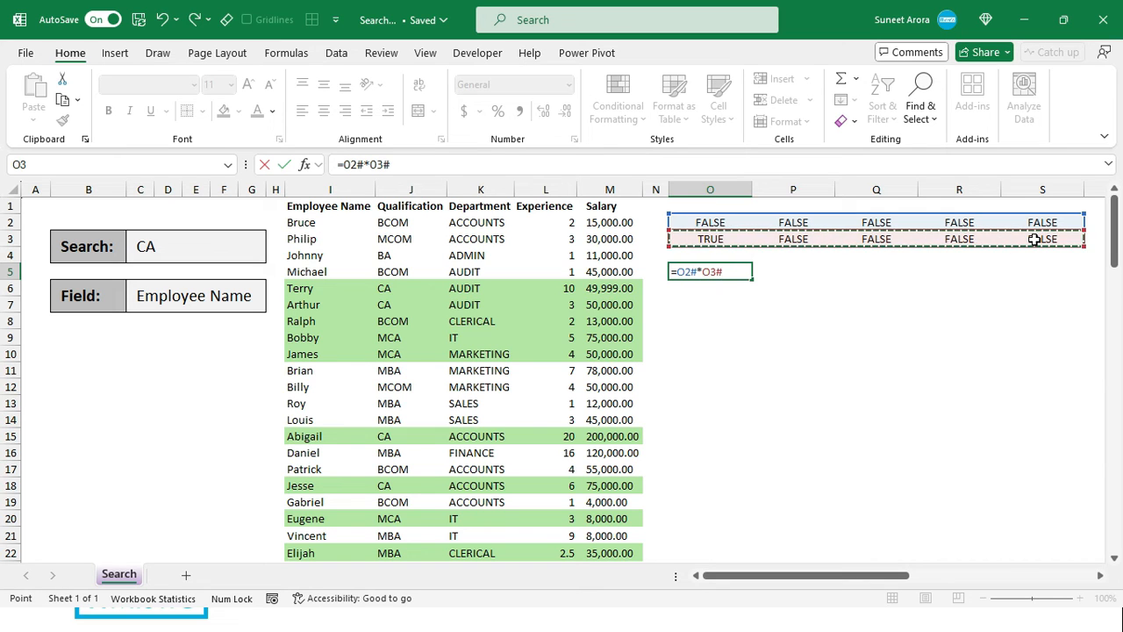
{"action": "key", "text": "Return"}
{"action": "left_click", "coordinate": [718, 276]}
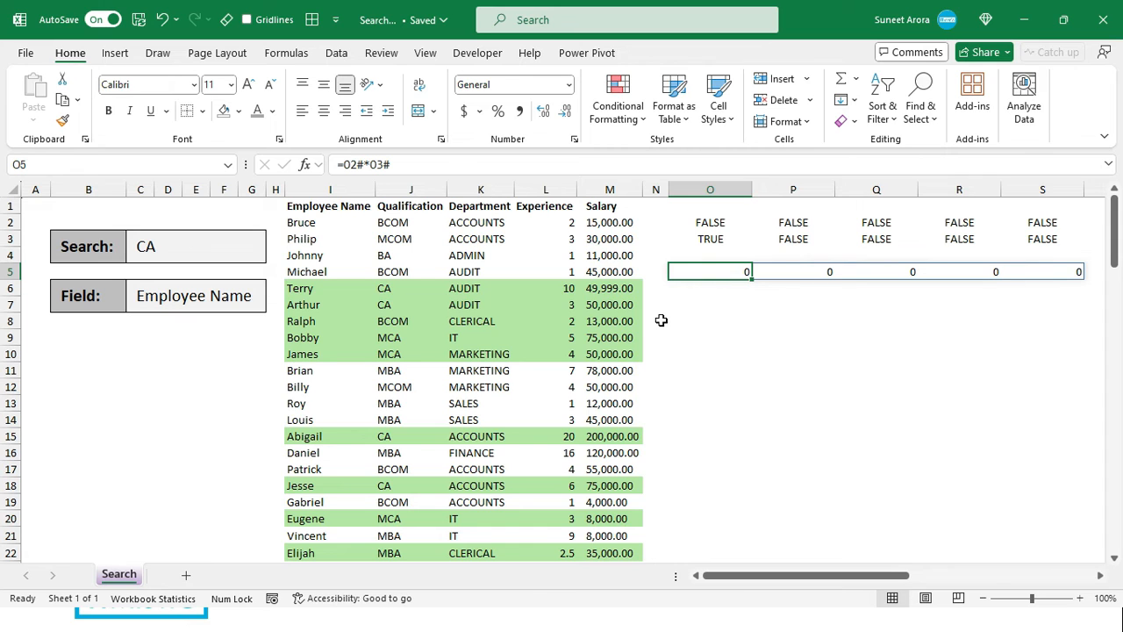
Set the Field selection to Qualification and check the multiplied comparison row in O5 against it.
{"action": "left_click", "coordinate": [241, 295]}
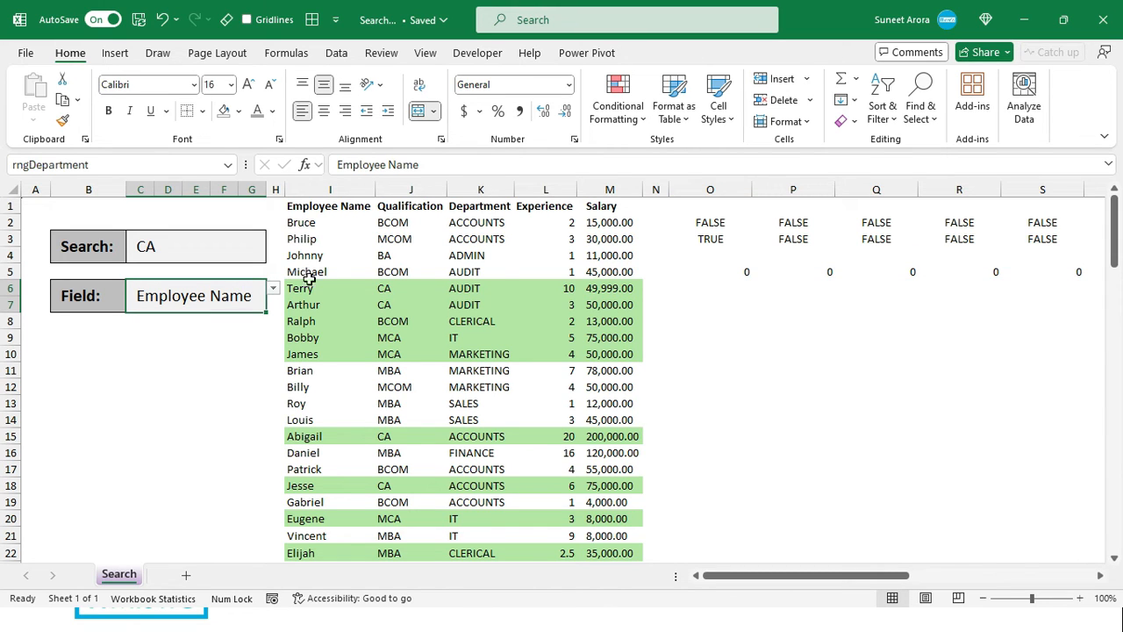
{"action": "left_click", "coordinate": [273, 287]}
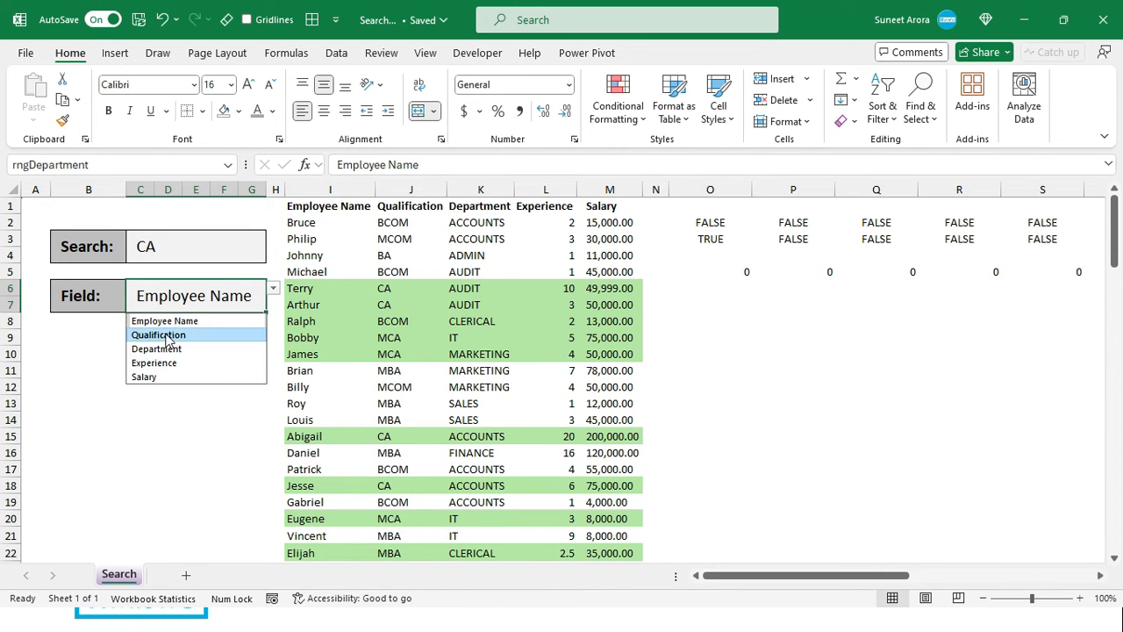
{"action": "left_click", "coordinate": [165, 333]}
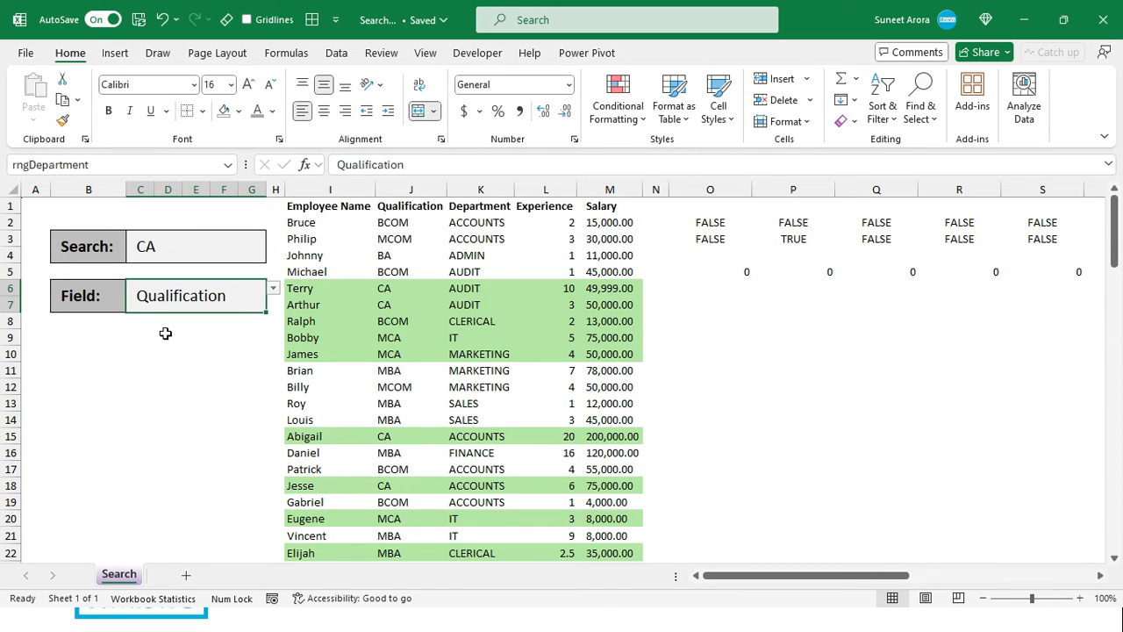
{"action": "left_click", "coordinate": [162, 248]}
{"action": "left_click", "coordinate": [401, 290]}
{"action": "left_click", "coordinate": [401, 320]}
{"action": "left_click", "coordinate": [731, 272]}
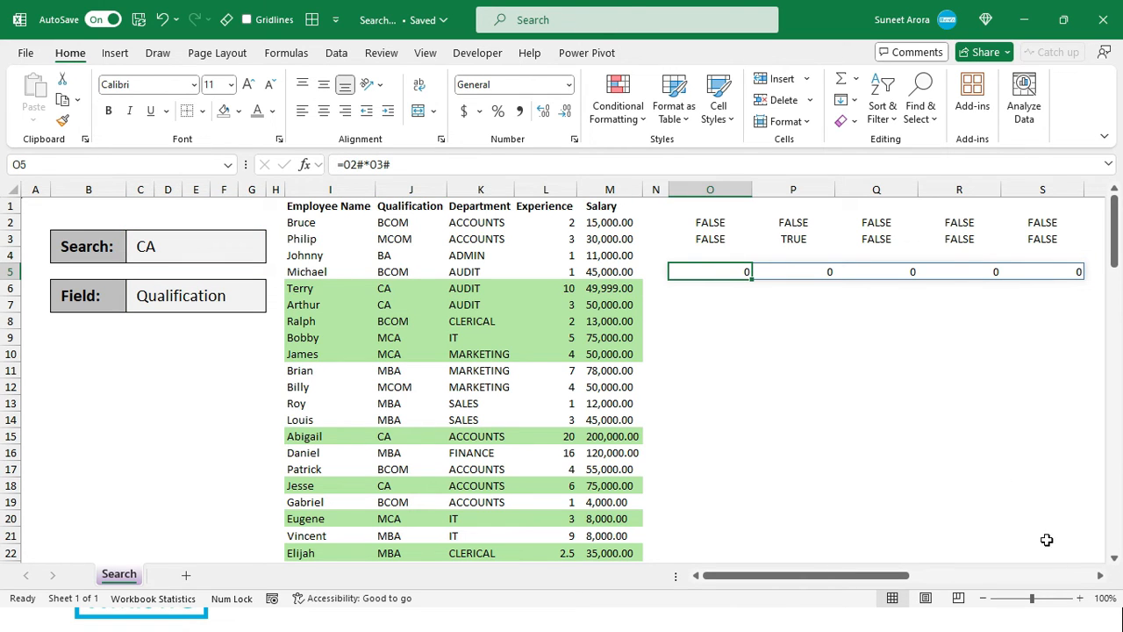
Change the range compared in the O2 search text formula to I6:M6.
{"action": "left_click", "coordinate": [707, 227]}
{"action": "double_click", "coordinate": [708, 226]}
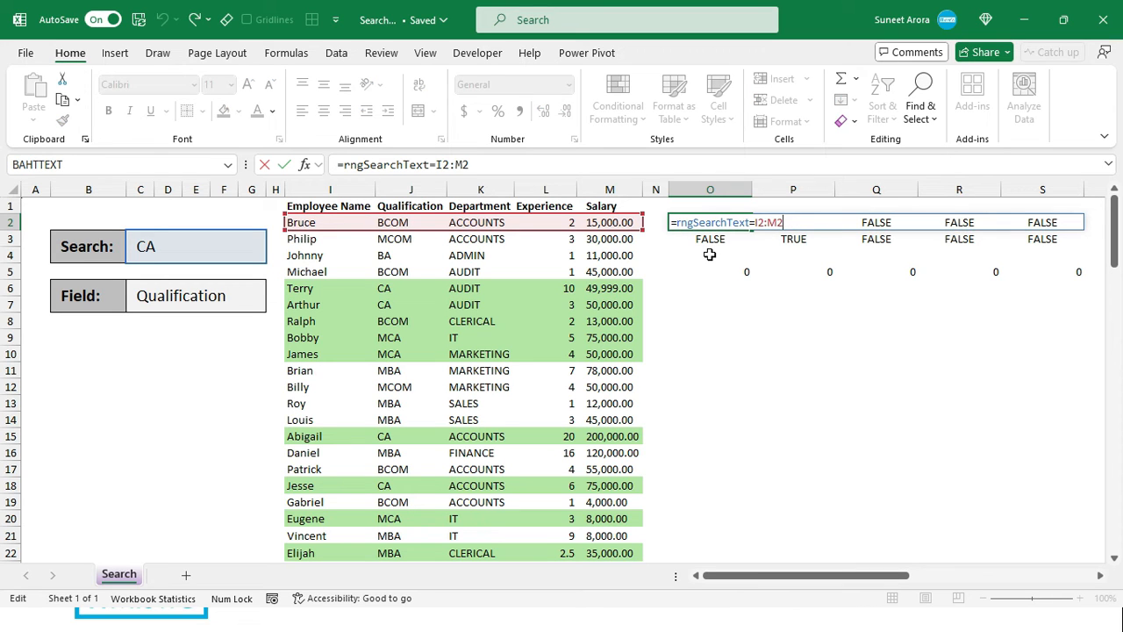
{"action": "left_click_drag", "start_coordinate": [522, 224], "coordinate": [542, 295]}
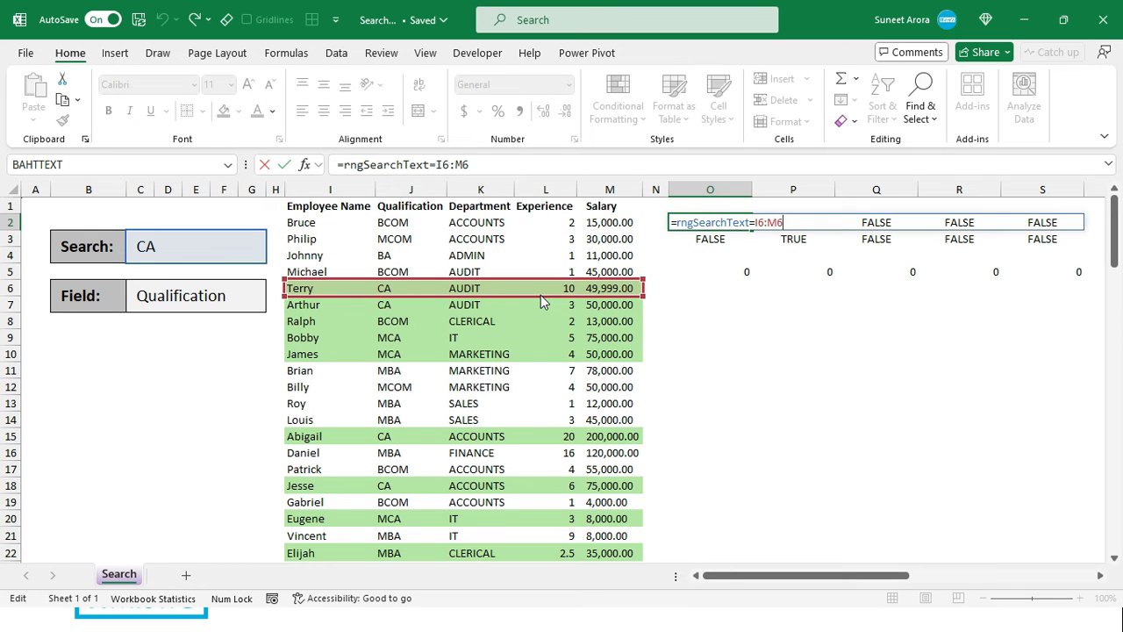
{"action": "key", "text": "Return"}
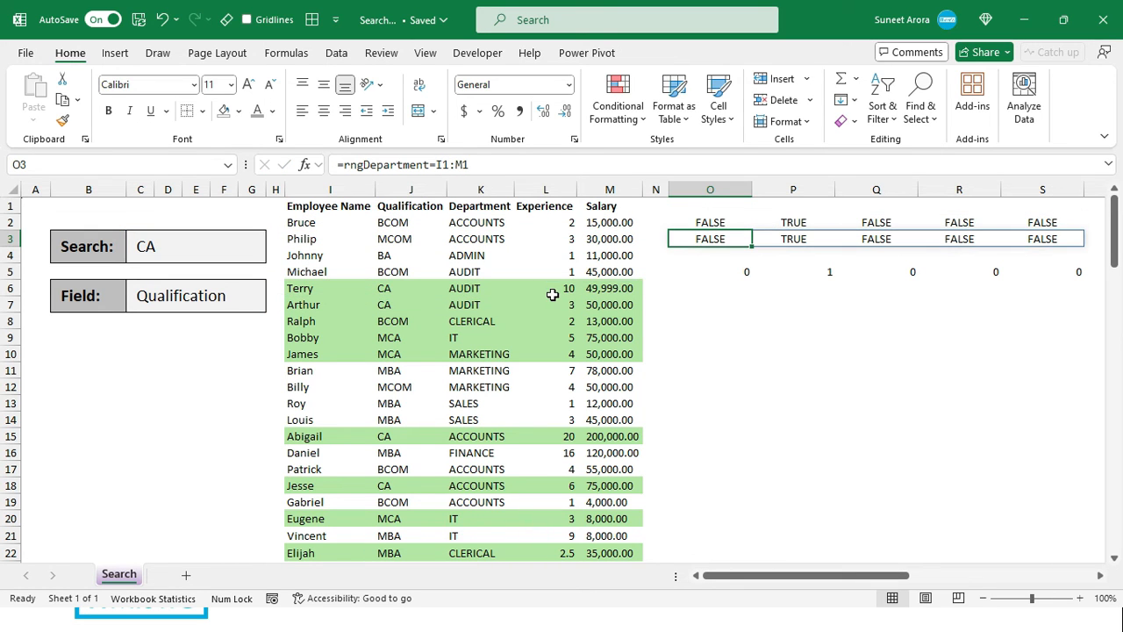
Examine how the comparison formulas in O2 and O3 combine in the multiplied row O5:S5, particularly in the Qualification column.
{"action": "left_click", "coordinate": [826, 274]}
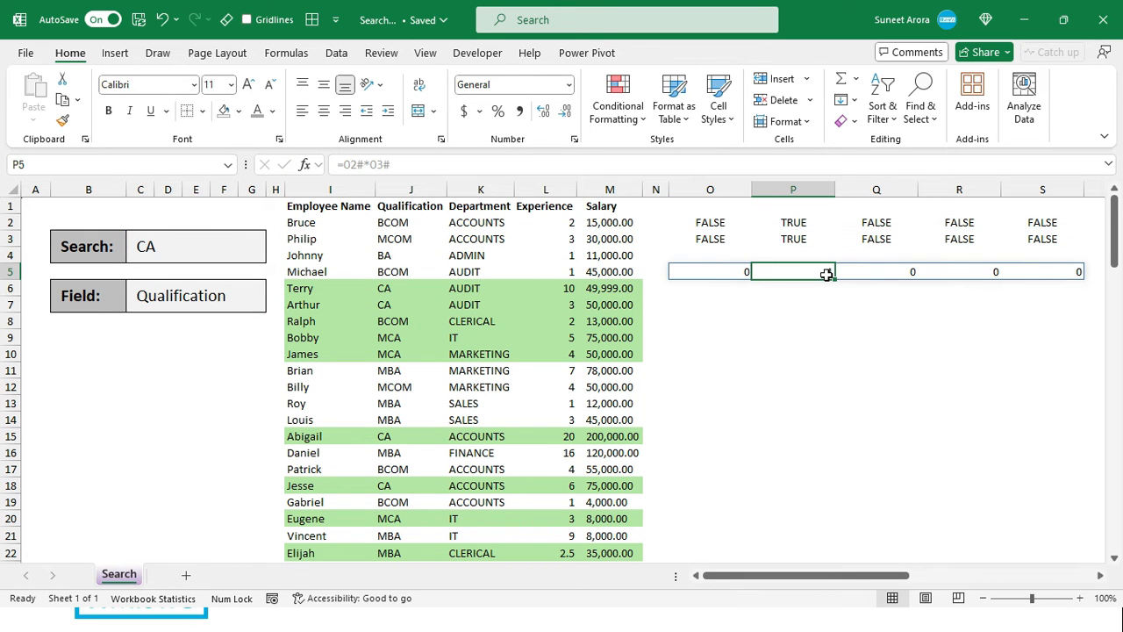
{"action": "left_click", "coordinate": [804, 227]}
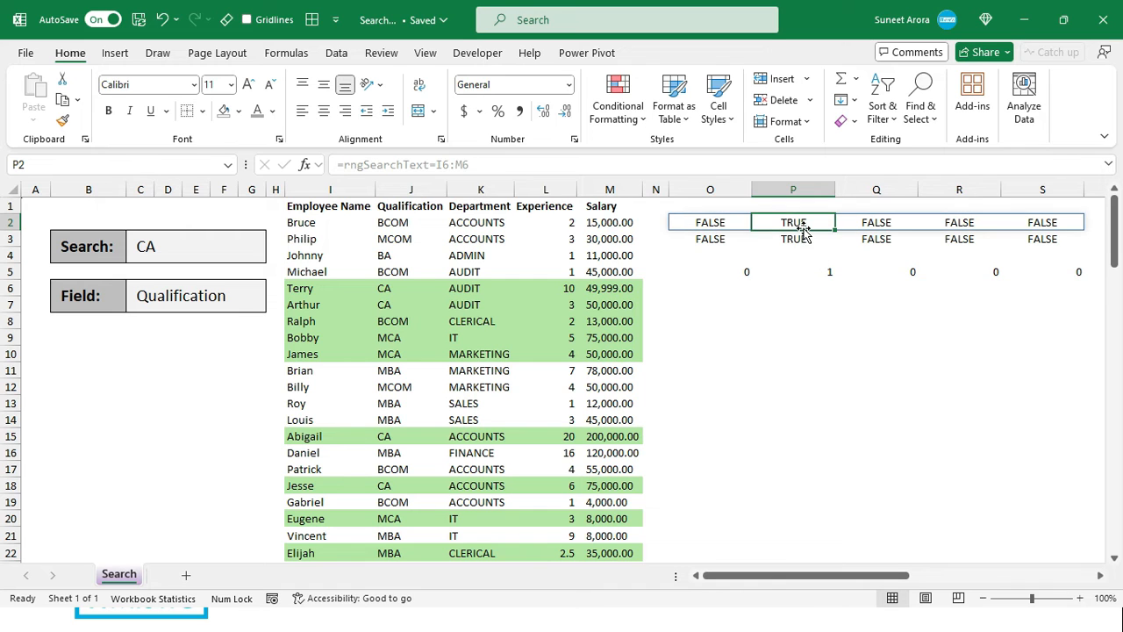
{"action": "double_click", "coordinate": [727, 222]}
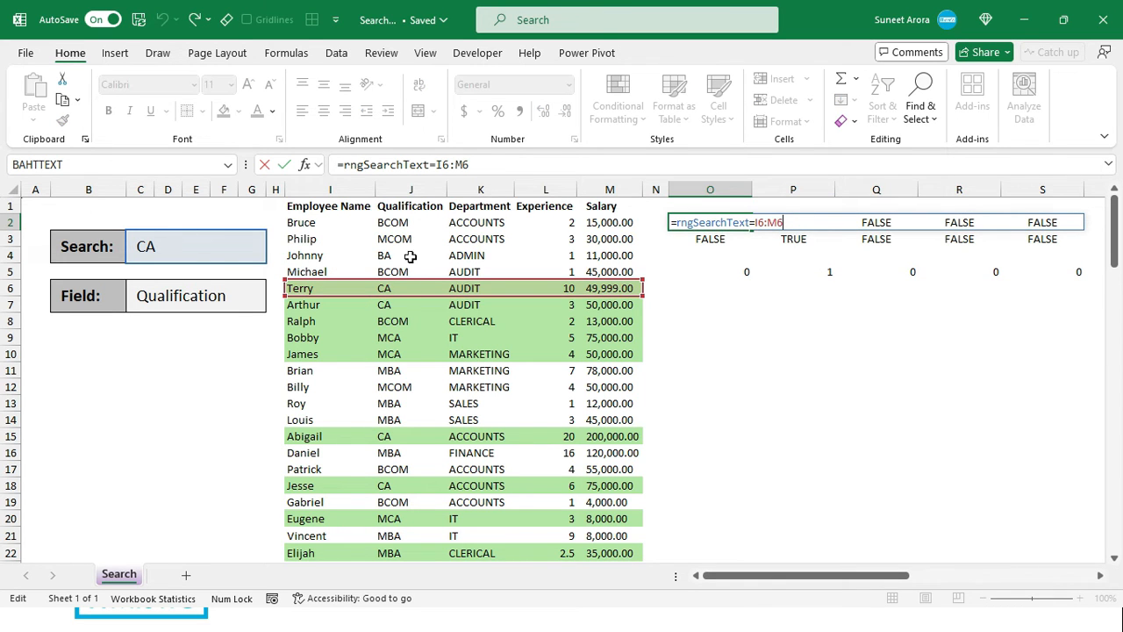
{"action": "key", "text": "Return"}
{"action": "double_click", "coordinate": [715, 239]}
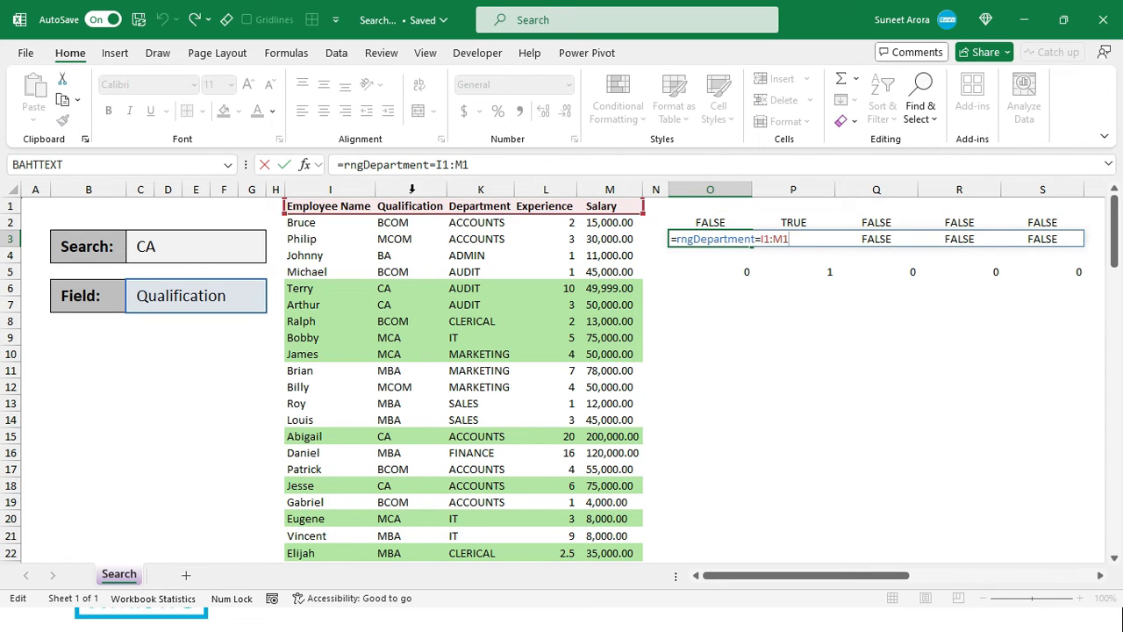
{"action": "key", "text": "Escape"}
{"action": "left_click_drag", "start_coordinate": [793, 222], "coordinate": [787, 239]}
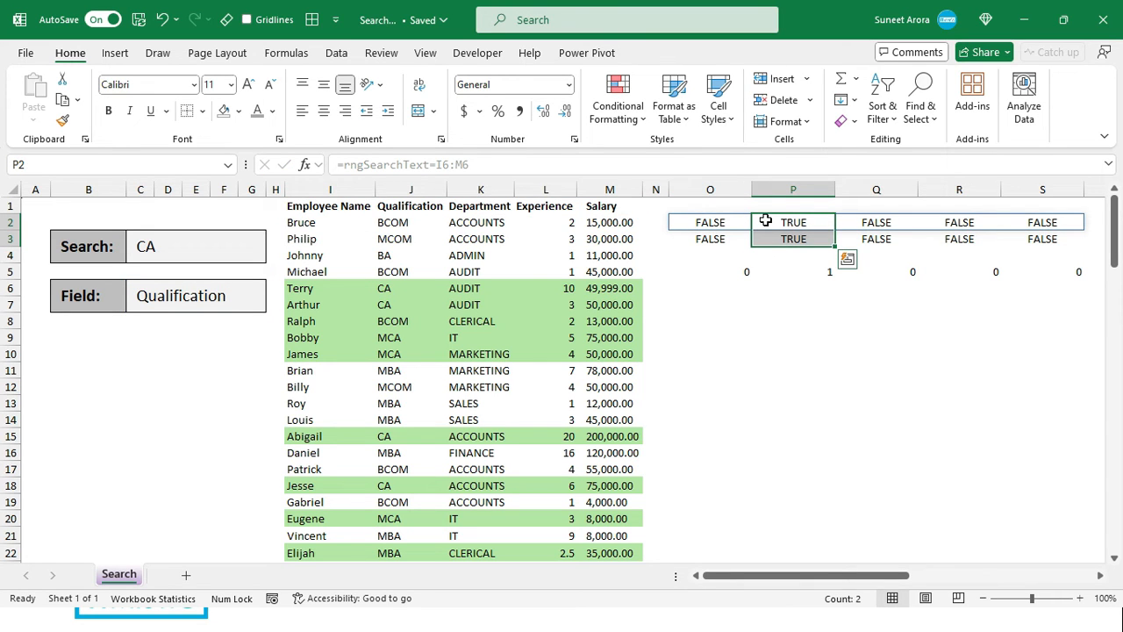
{"action": "left_click", "coordinate": [780, 271]}
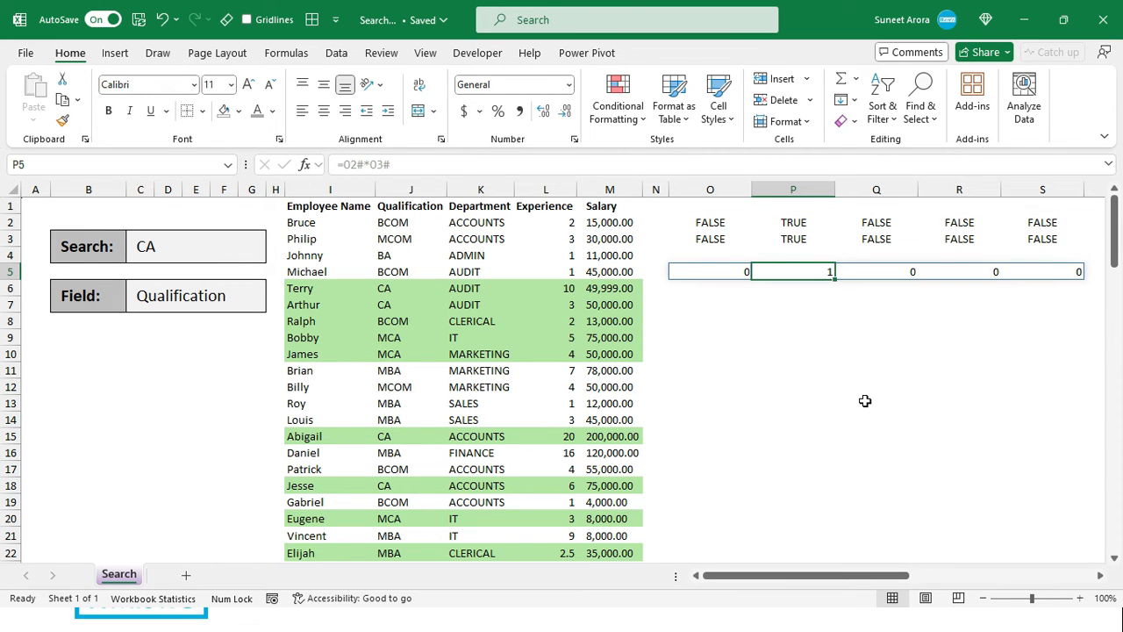
{"action": "key", "text": "Left"}
{"action": "key", "text": "ctrl+slash"}
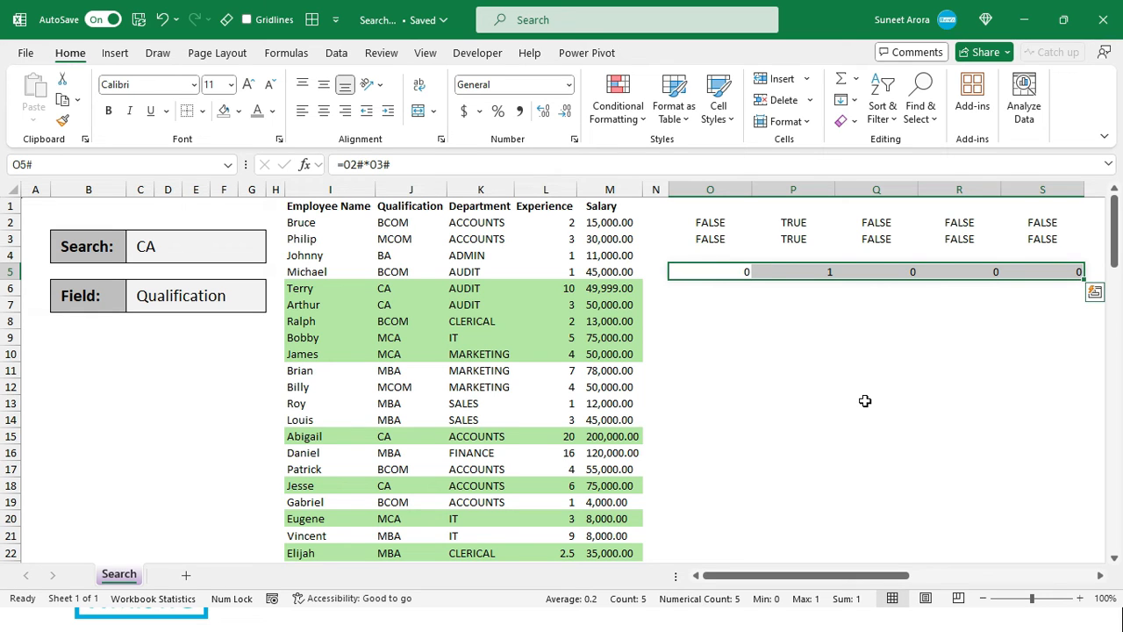
{"action": "key", "text": "Left"}
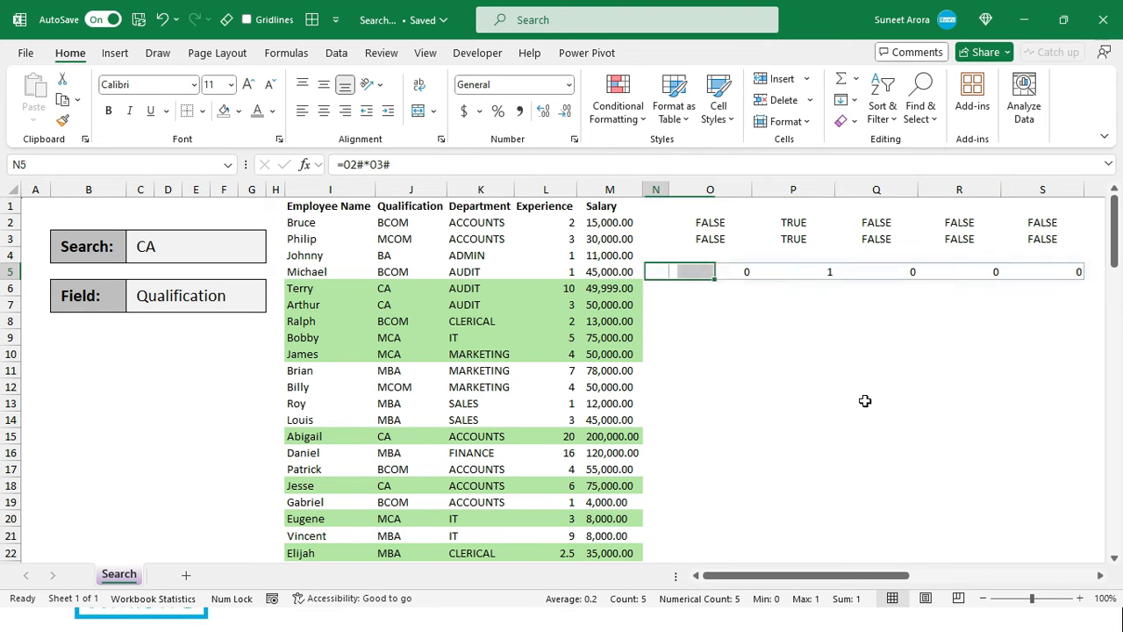
Enter =MATCH(1,O5#,0) in cell O8 to locate the full match within the multiplied row.
{"action": "left_click", "coordinate": [700, 316]}
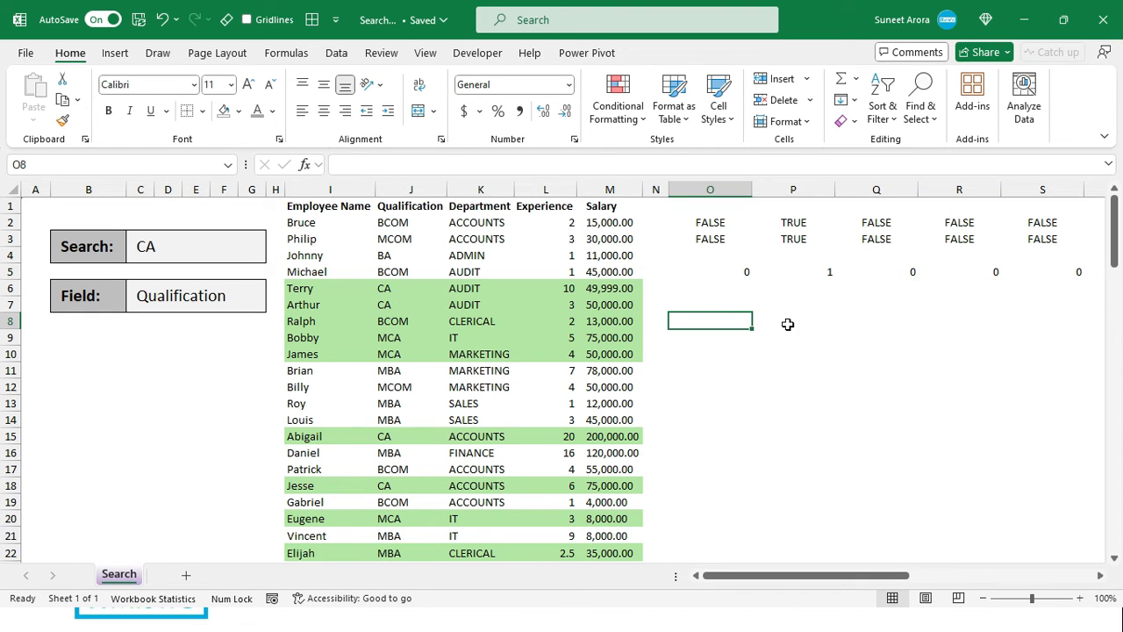
{"action": "type", "text": "=match("}
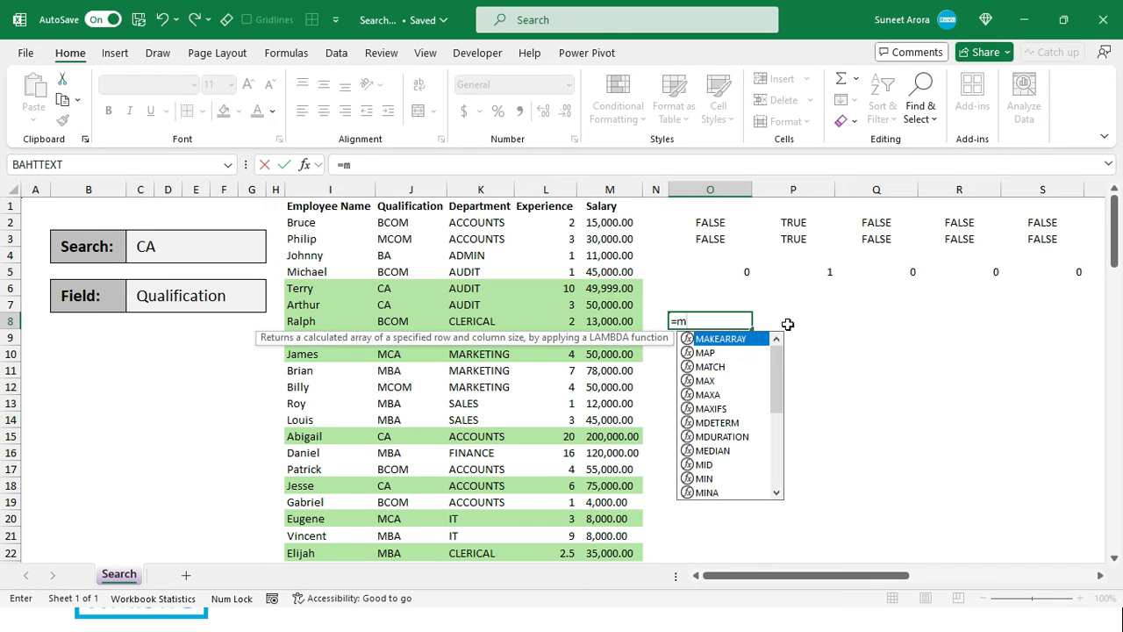
{"action": "left_click", "coordinate": [732, 268]}
{"action": "key", "text": "BackSpace"}
{"action": "key", "text": "BackSpace"}
{"action": "type", "text": "1"}
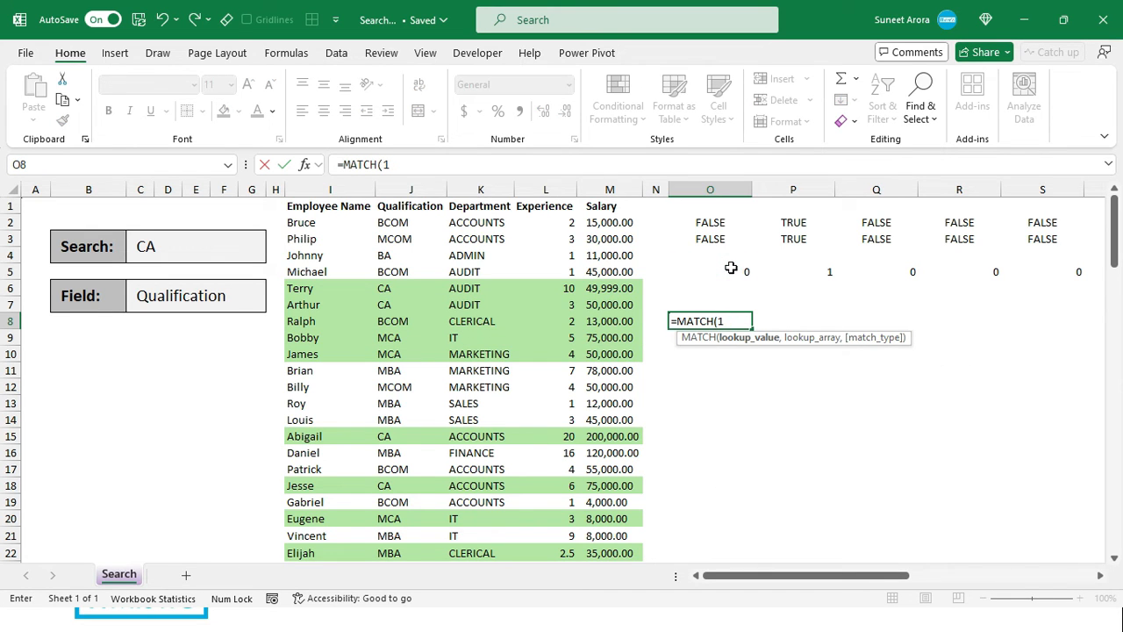
{"action": "type", "text": ","}
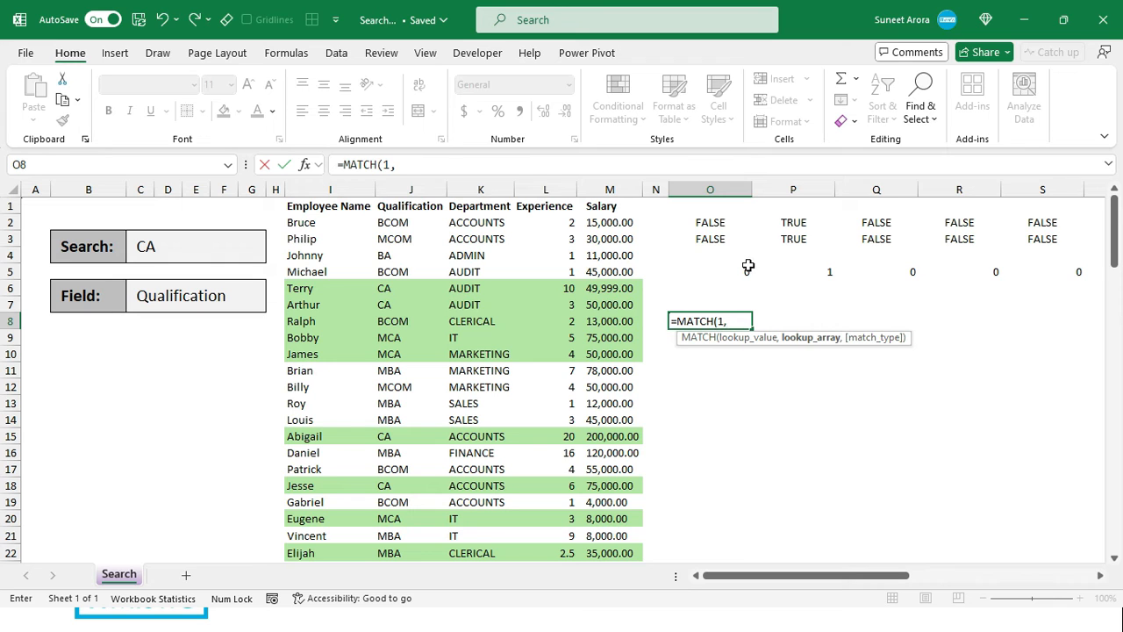
{"action": "left_click_drag", "start_coordinate": [1081, 275], "coordinate": [724, 272]}
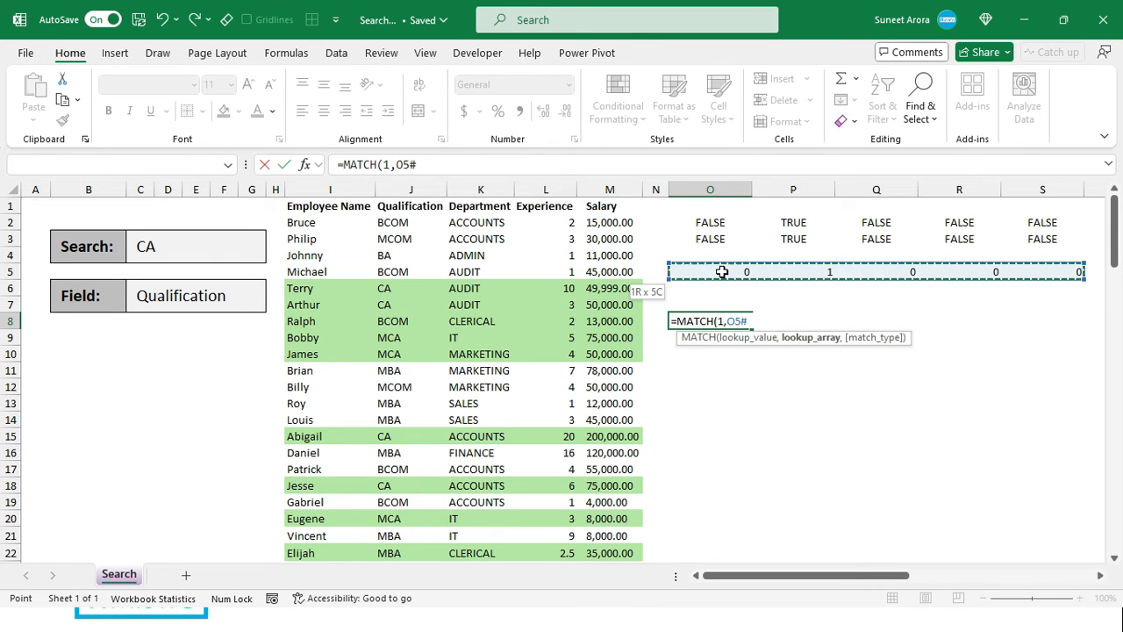
{"action": "type", "text": ",0"}
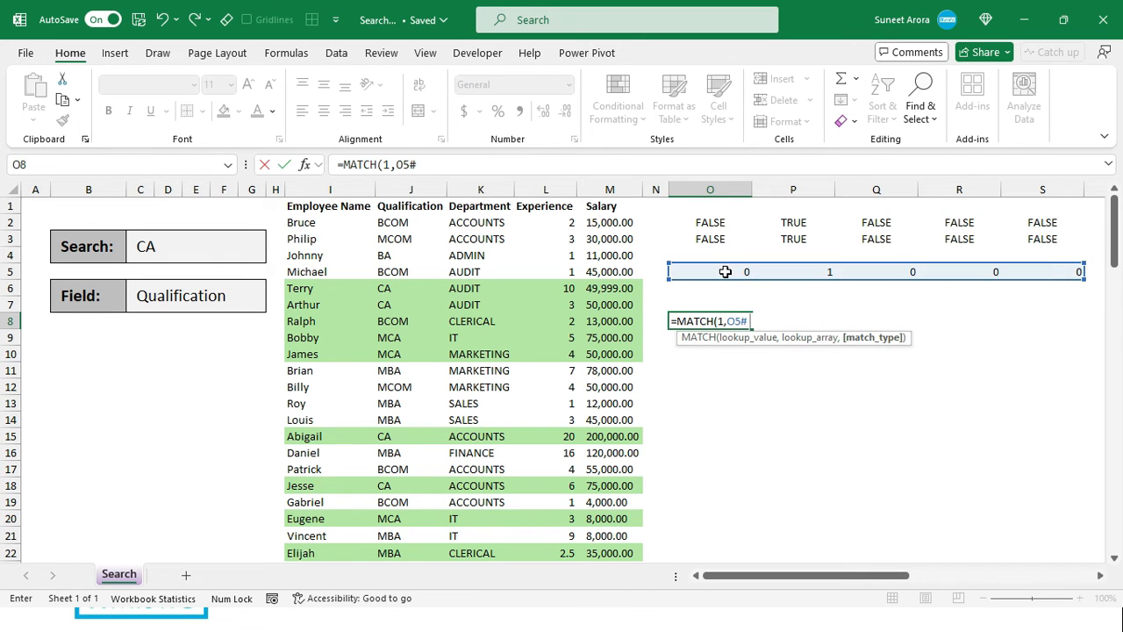
{"action": "type", "text": ")"}
{"action": "key", "text": "Return"}
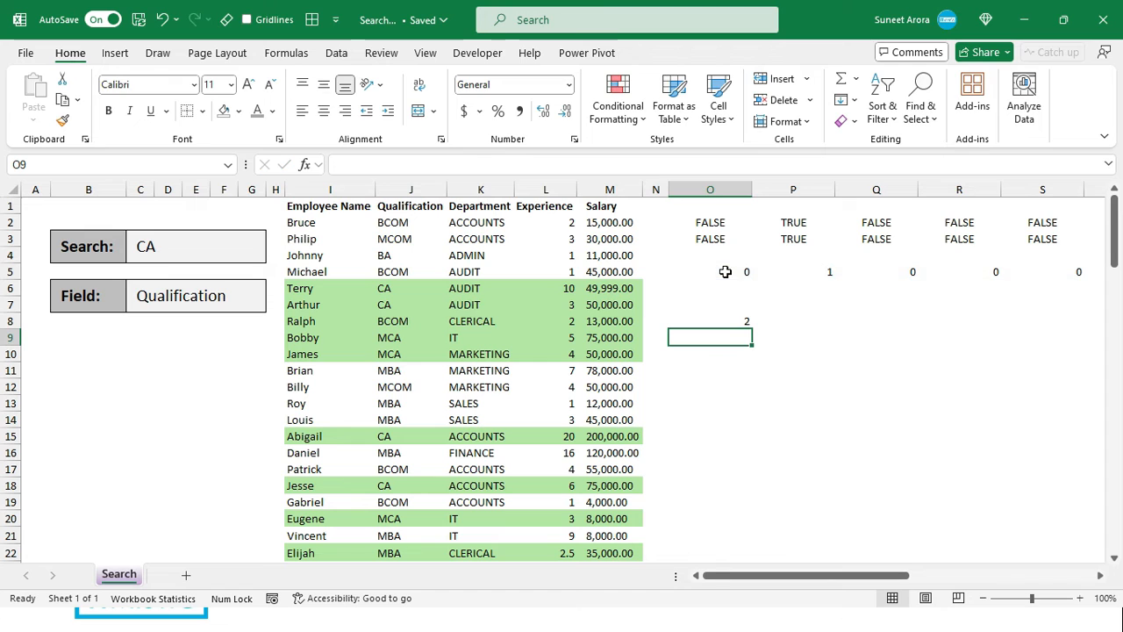
Set the Field selection to Department to test the MATCH formula in O8 with another field.
{"action": "left_click", "coordinate": [716, 321]}
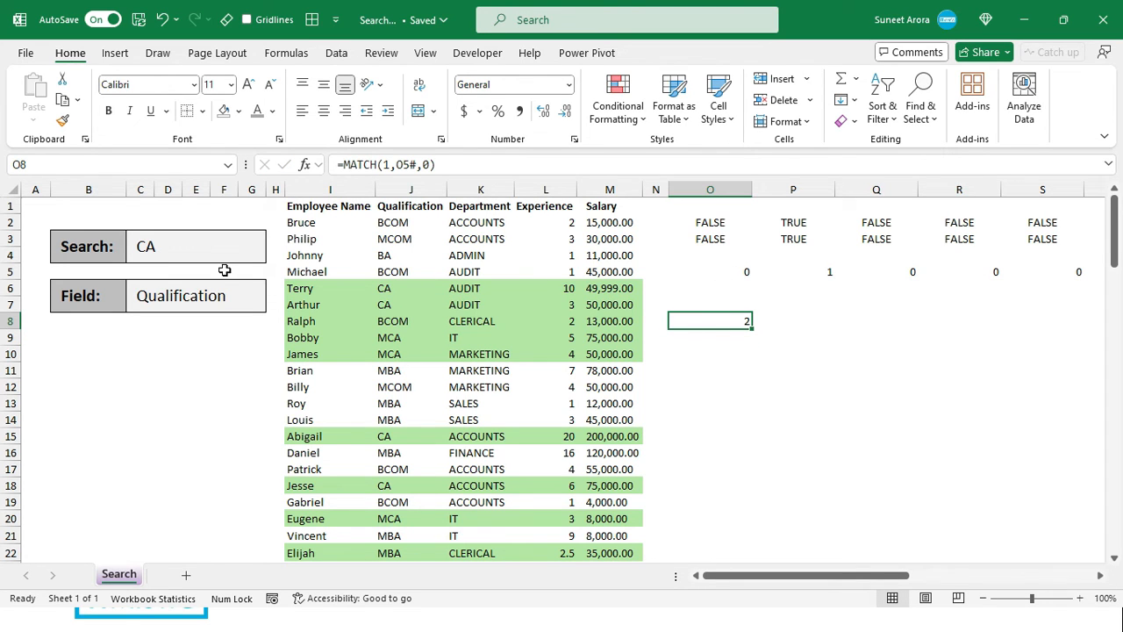
{"action": "left_click", "coordinate": [261, 299]}
{"action": "left_click", "coordinate": [273, 290]}
{"action": "left_click", "coordinate": [210, 349]}
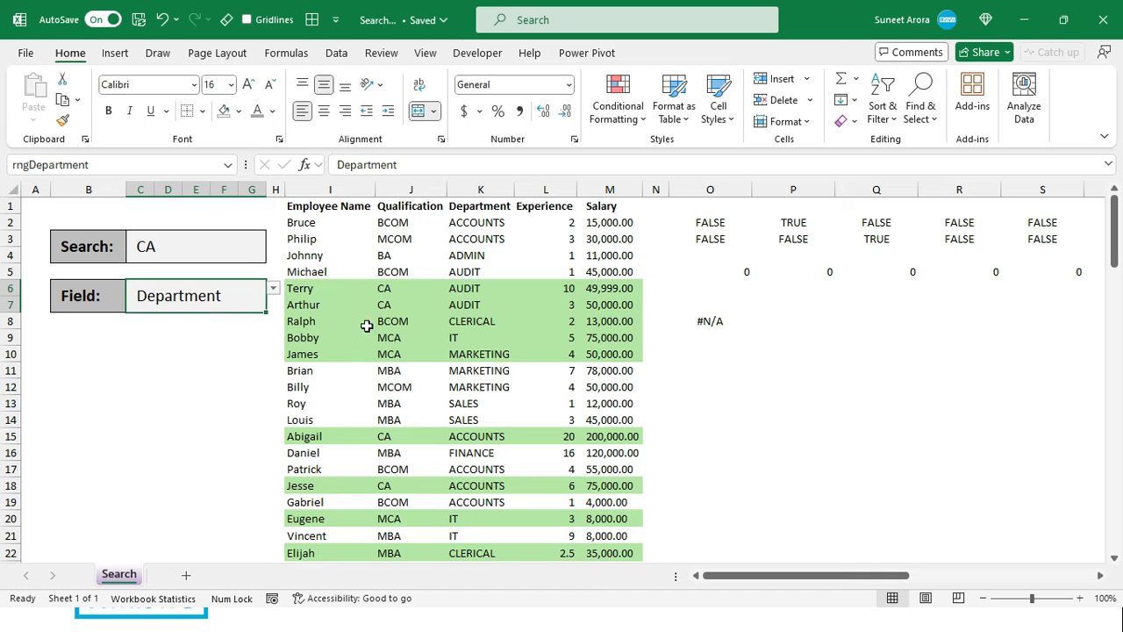
Wrap the MATCH formula in O8 in ISNUMBER, giving =ISNUMBER(MATCH(1,O5#,0)).
{"action": "left_click", "coordinate": [705, 322]}
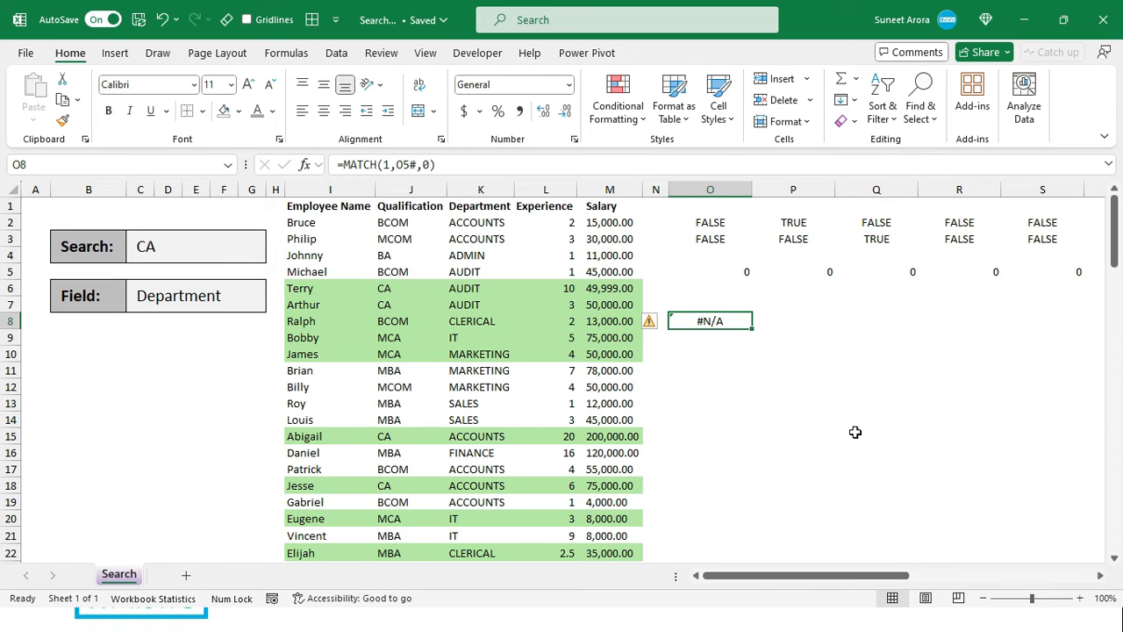
{"action": "key", "text": "F2"}
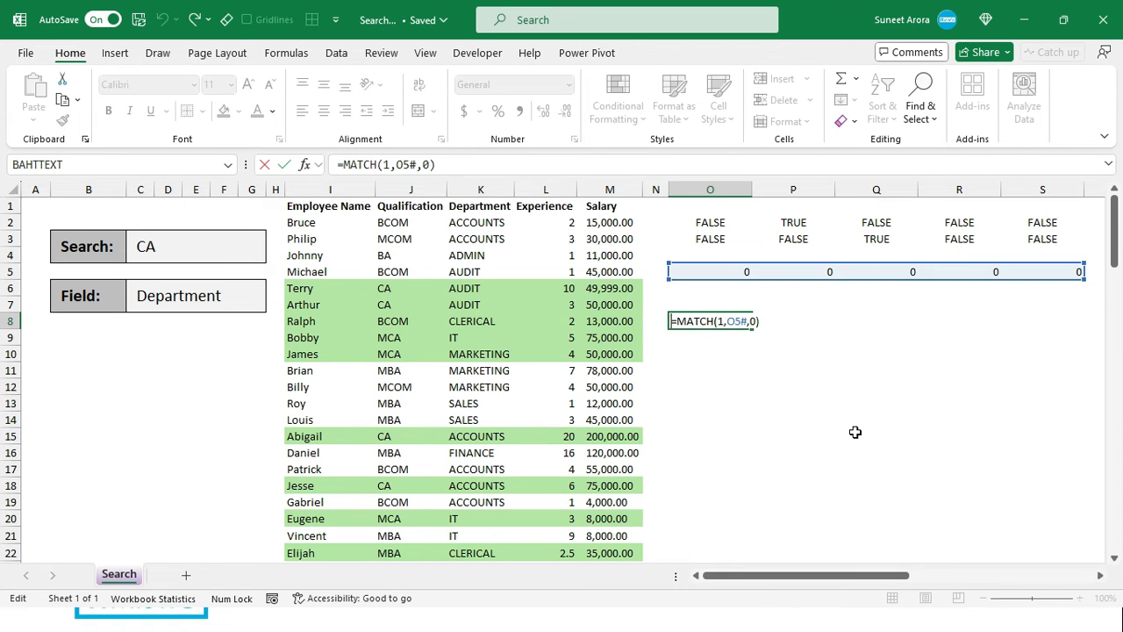
{"action": "key", "text": "Home"}
{"action": "key", "text": "Right"}
{"action": "type", "text": "isn"}
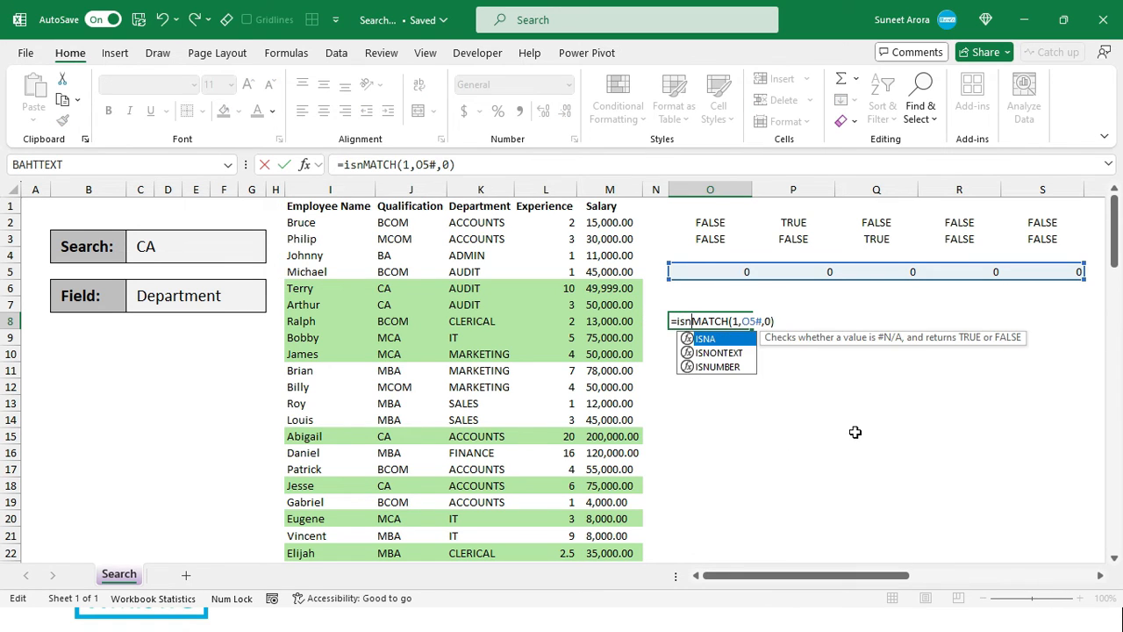
{"action": "key", "text": "Down"}
{"action": "key", "text": "Down"}
{"action": "key", "text": "Tab"}
{"action": "key", "text": "End"}
{"action": "key", "text": "ctrl+Return"}
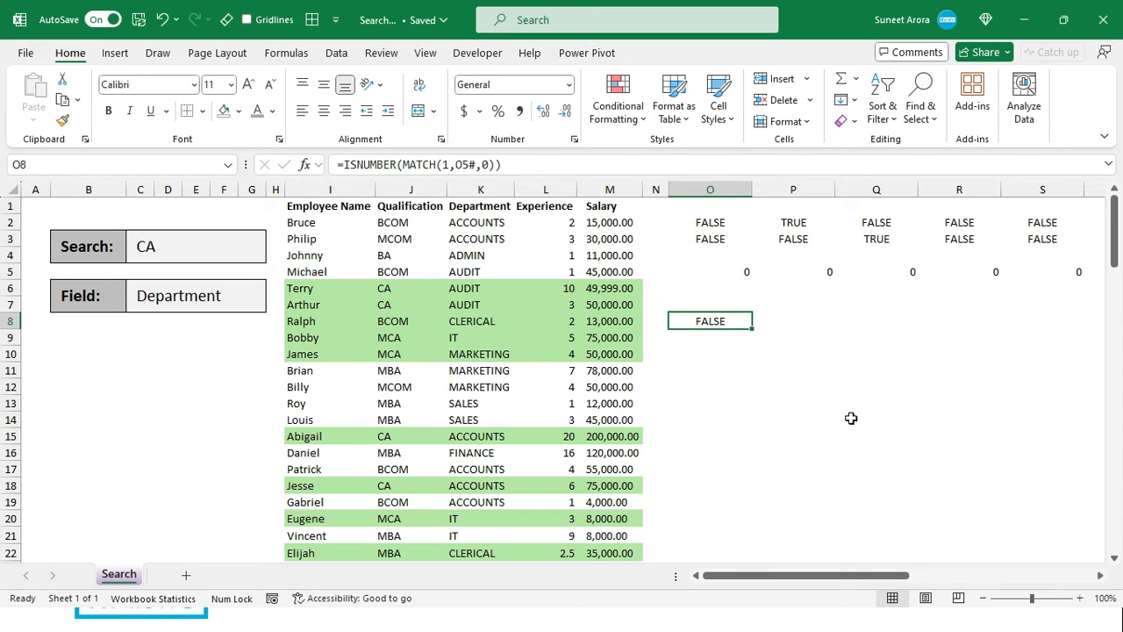
Set the Field selection to Qualification and check the ISNUMBER formula in O8 against the multiplied row.
{"action": "left_click", "coordinate": [232, 295]}
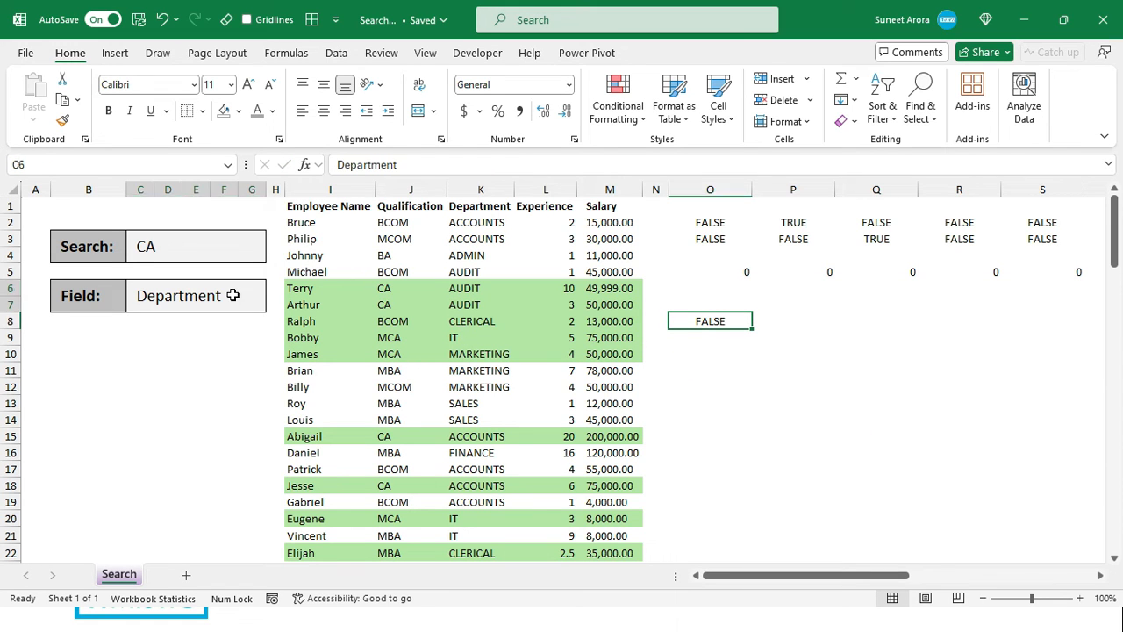
{"action": "left_click", "coordinate": [273, 288]}
{"action": "left_click", "coordinate": [226, 336]}
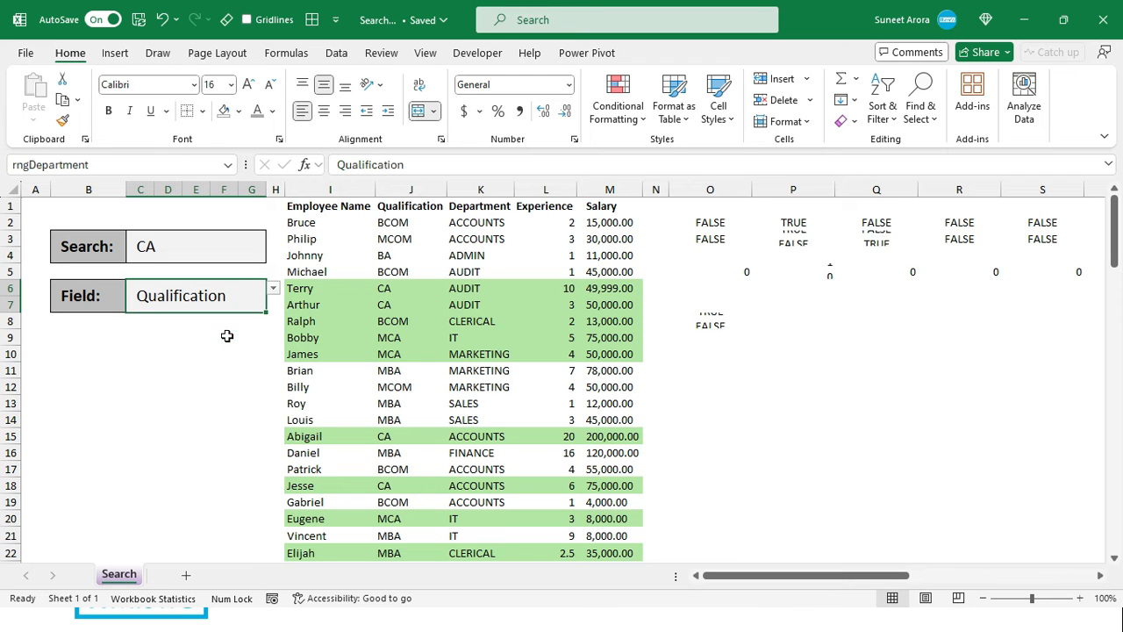
{"action": "left_click", "coordinate": [695, 325]}
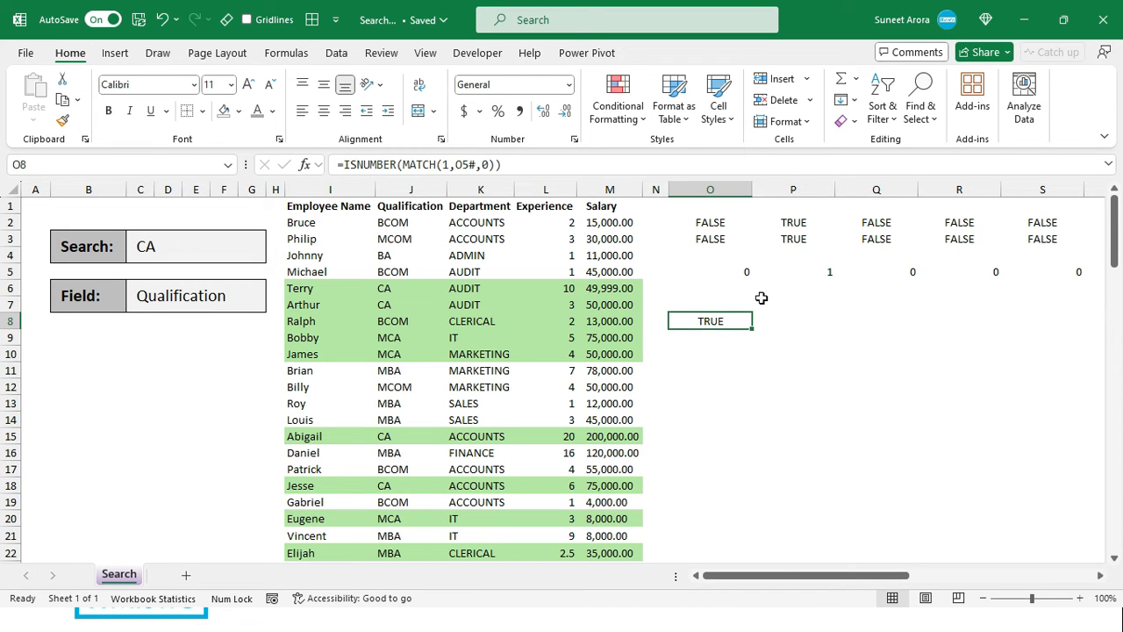
{"action": "left_click", "coordinate": [788, 270]}
{"action": "left_click", "coordinate": [694, 321]}
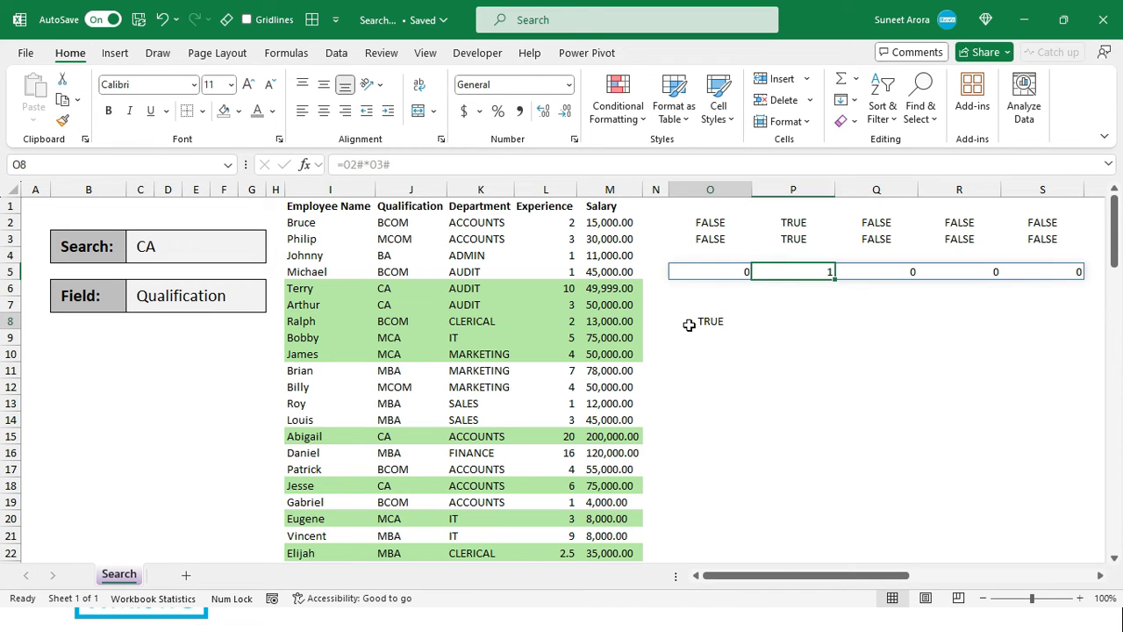
Set the Field selection to Experience and check the multiplied row O5:S5.
{"action": "left_click", "coordinate": [260, 301]}
{"action": "left_click", "coordinate": [275, 296]}
{"action": "left_click", "coordinate": [220, 364]}
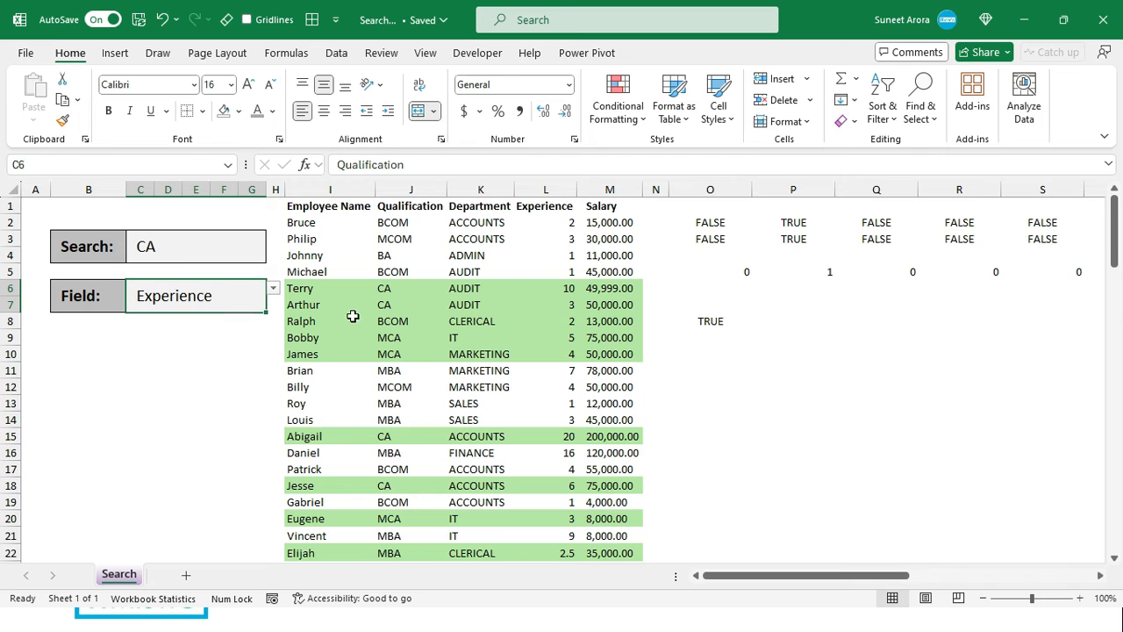
{"action": "left_click_drag", "start_coordinate": [732, 270], "coordinate": [1041, 274]}
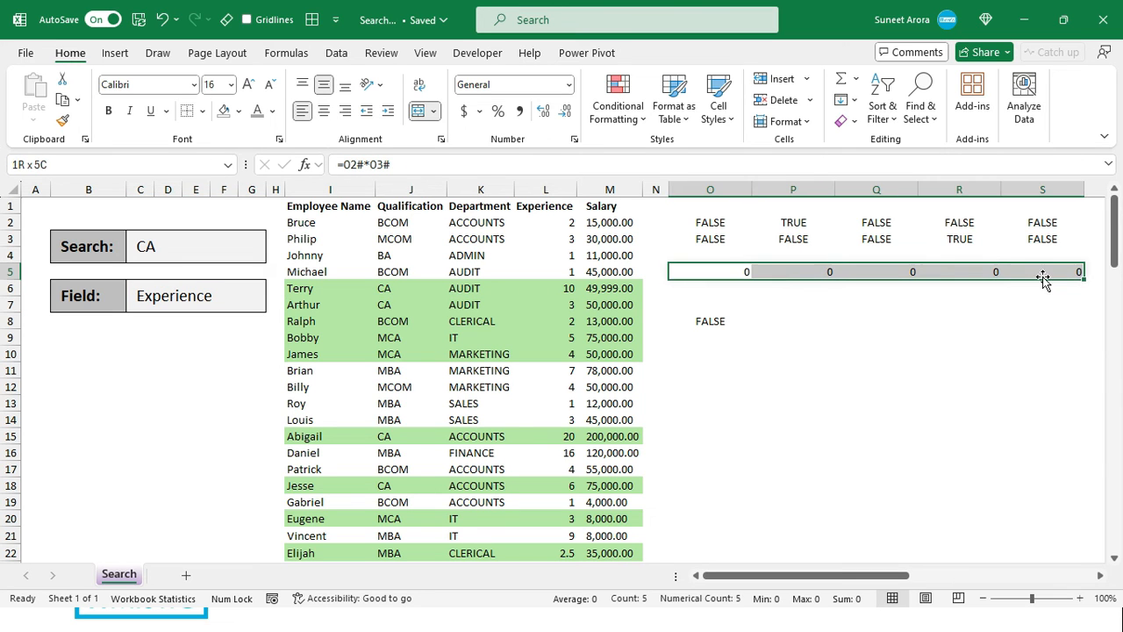
Examine what the nested MATCH(1,O5#,0) part of the O8 formula evaluates to, leaving the formula unchanged.
{"action": "left_click", "coordinate": [746, 325]}
{"action": "key", "text": "F2"}
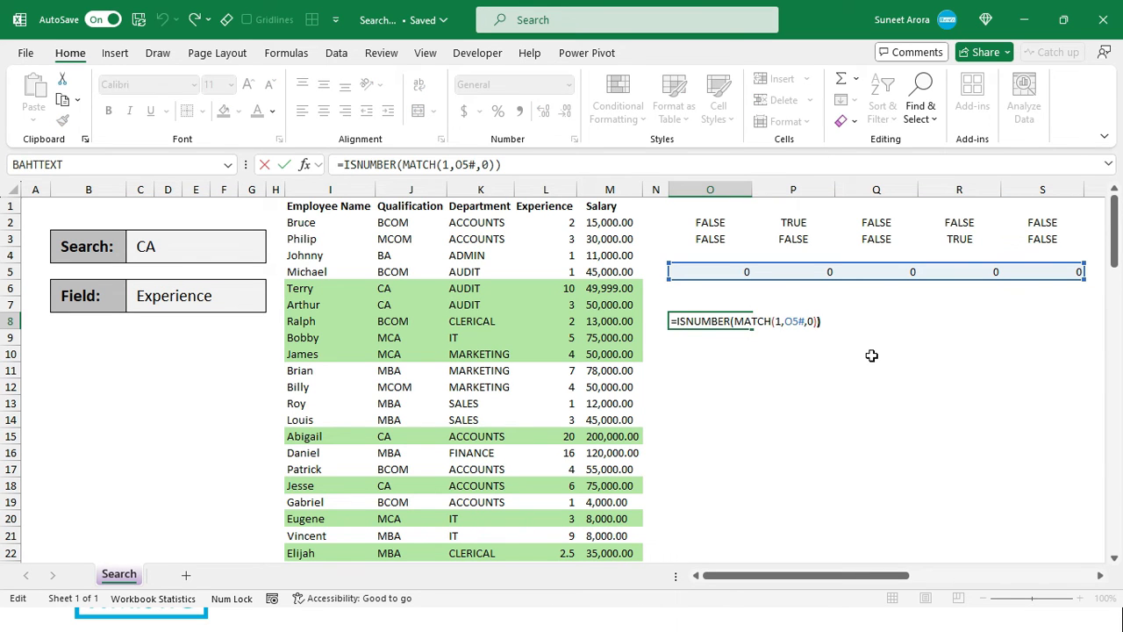
{"action": "key", "text": "Left"}
{"action": "key", "text": "ctrl+shift+Left"}
{"action": "key", "text": "ctrl+shift+Left"}
{"action": "key", "text": "ctrl+shift+Left"}
{"action": "key", "text": "ctrl+shift+Left"}
{"action": "key", "text": "ctrl+shift+Left"}
{"action": "key", "text": "ctrl+shift+Right"}
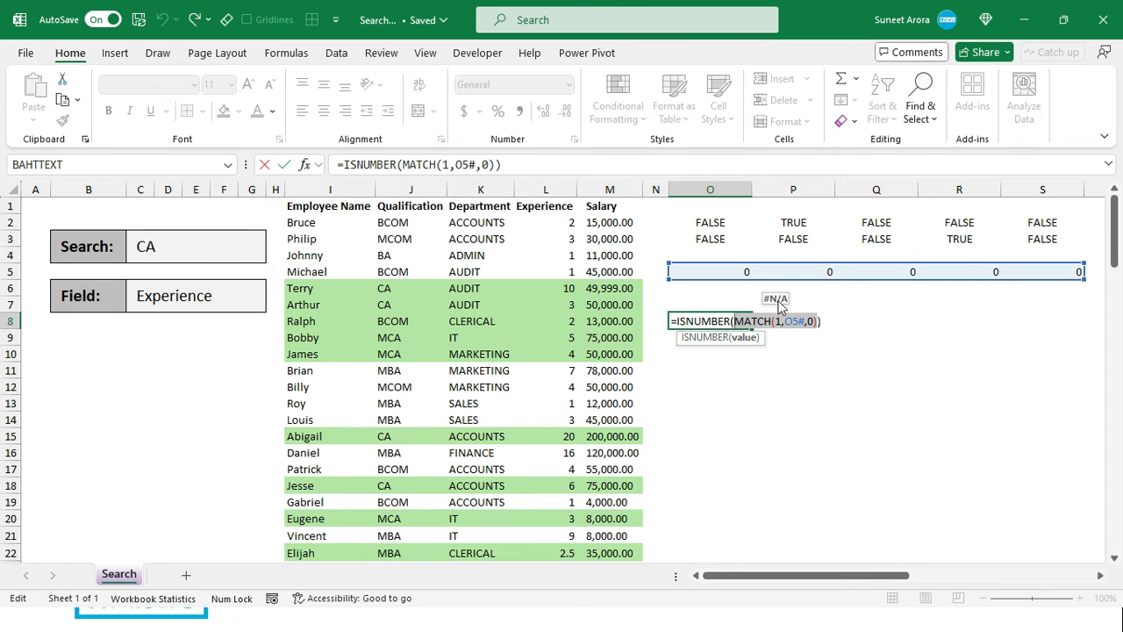
{"action": "key", "text": "Escape"}
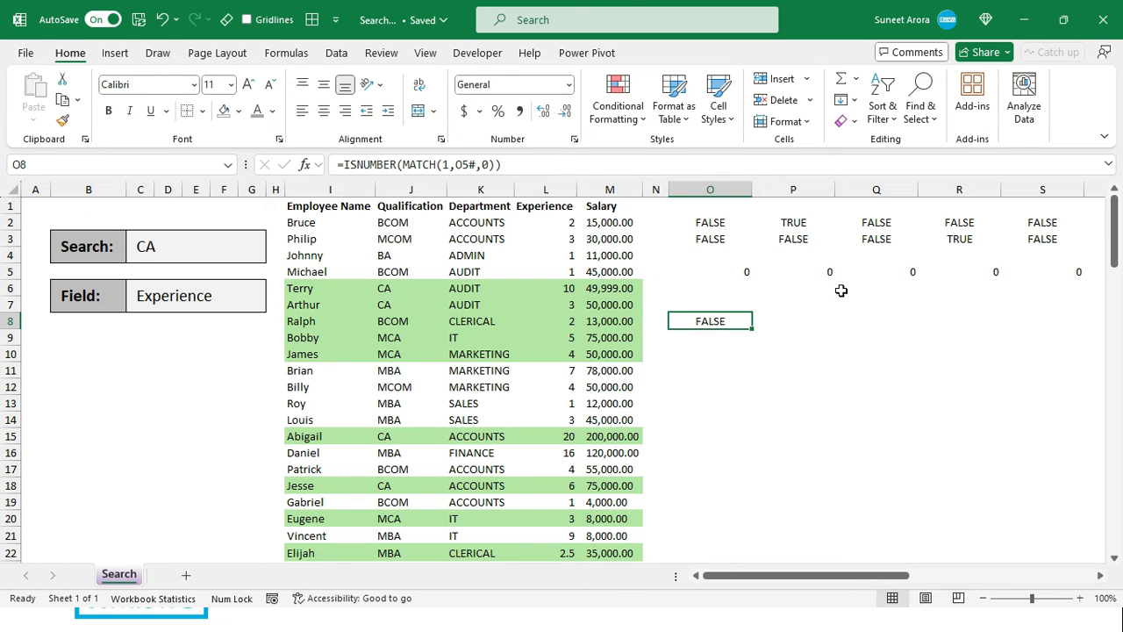
Clear the ISNUMBER formula from O8 and the multiplied row formula from O5.
{"action": "key", "text": "F2"}
{"action": "key", "text": "shift+Home"}
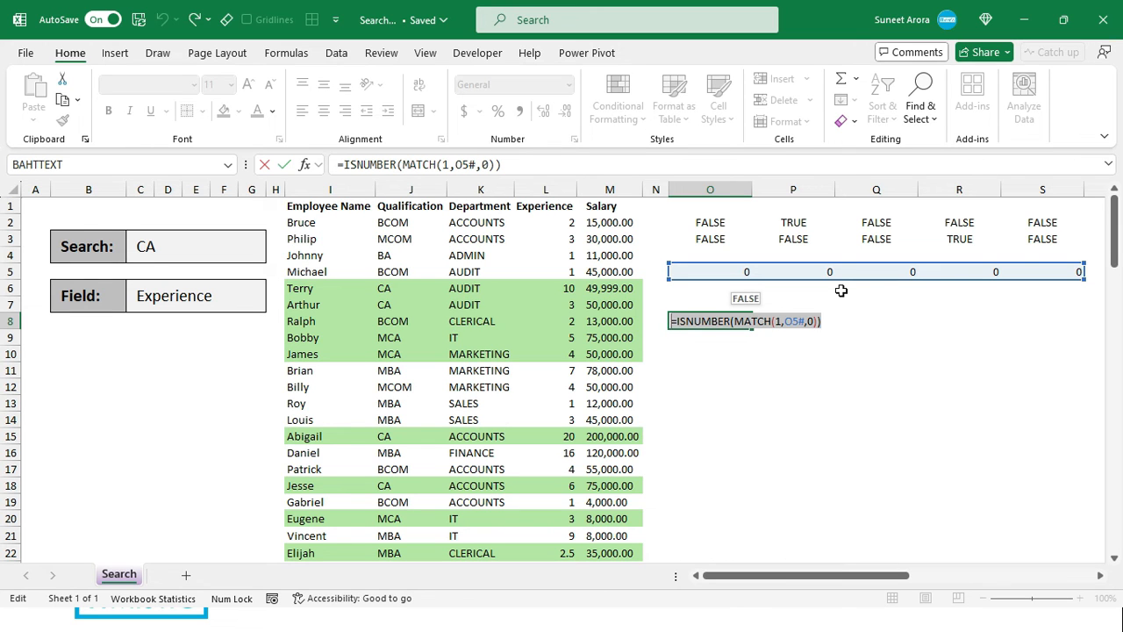
{"action": "key", "text": "Escape"}
{"action": "key", "text": "Delete"}
{"action": "key", "text": "Up"}
{"action": "key", "text": "Up"}
{"action": "key", "text": "Up"}
{"action": "key", "text": "Delete"}
Rebuild the O2 formula by nesting its comparison as the lookup array, up to =ISNUMBER(MATCH(1,rngSearchText=I6:M6.
{"action": "key", "text": "Up"}
{"action": "key", "text": "Up"}
{"action": "key", "text": "Up"}
{"action": "key", "text": "F2"}
{"action": "key", "text": "shift+Home"}
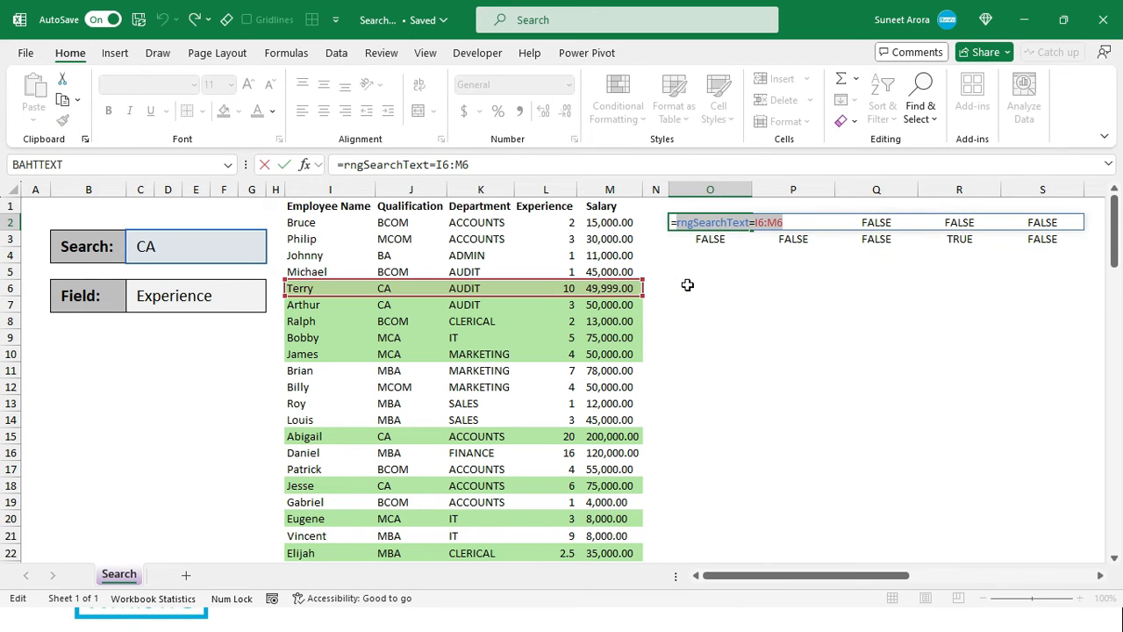
{"action": "key", "text": "BackSpace"}
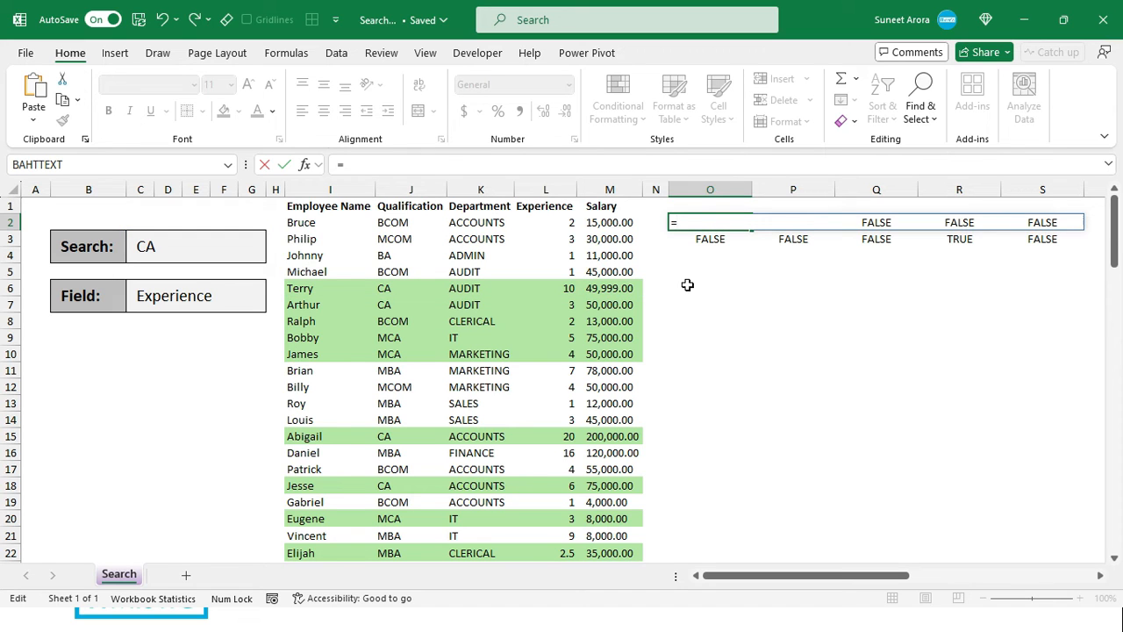
{"action": "type", "text": "isn"}
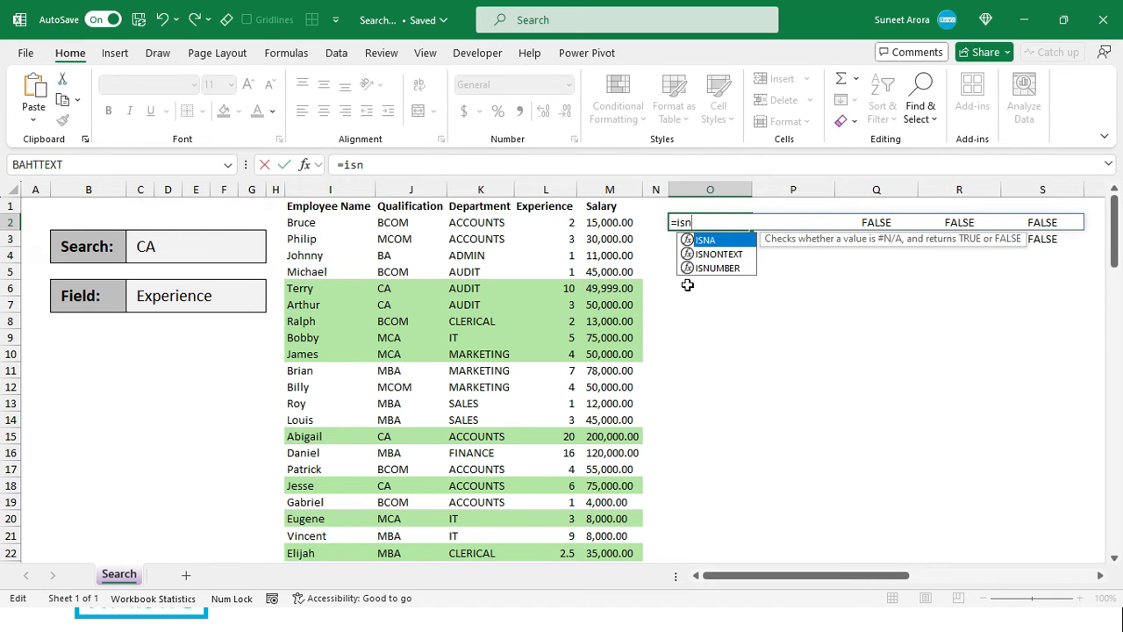
{"action": "key", "text": "Down"}
{"action": "key", "text": "Down"}
{"action": "key", "text": "Tab"}
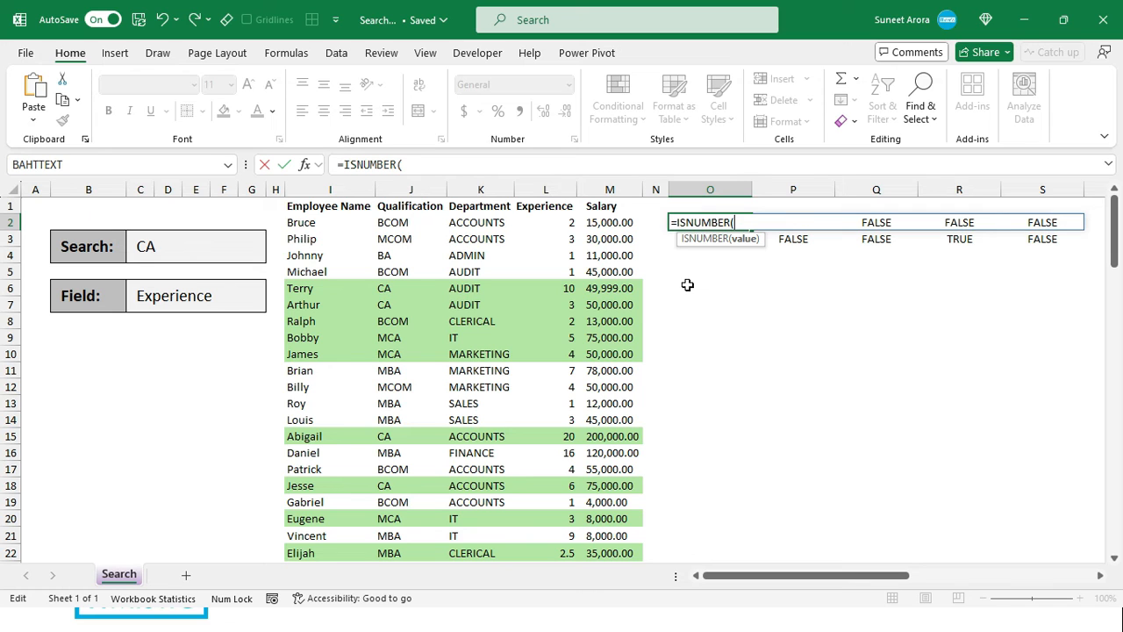
{"action": "type", "text": "m"}
{"action": "key", "text": "Down"}
{"action": "key", "text": "Down"}
{"action": "key", "text": "Tab"}
{"action": "type", "text": "1,rngSearchText=I6:M6"}
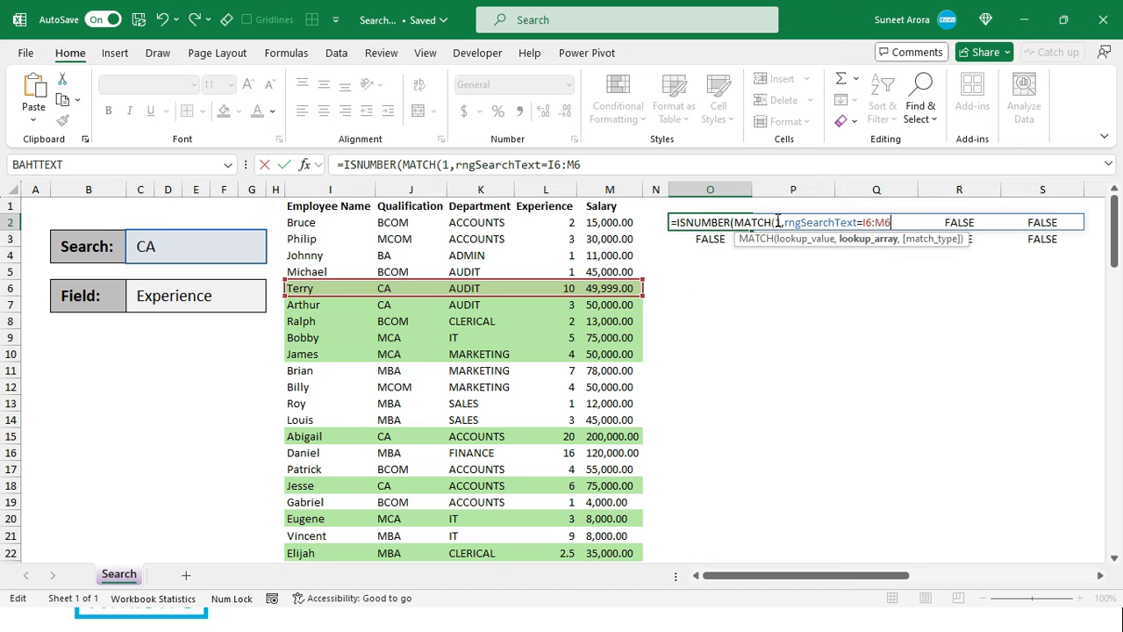
Change the compared range to I2:M2 and complete O2 as =ISNUMBER(MATCH(1,(rngSearchText=I2:M2)*(1),0)).
{"action": "left_click_drag", "start_coordinate": [579, 290], "coordinate": [581, 223]}
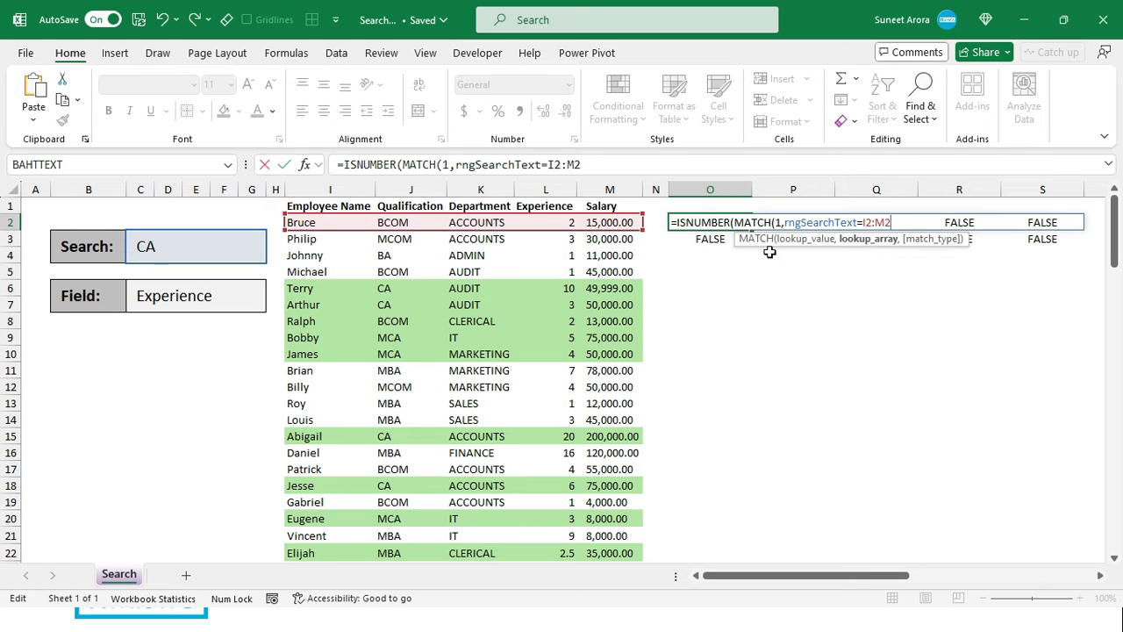
{"action": "type", "text": "("}
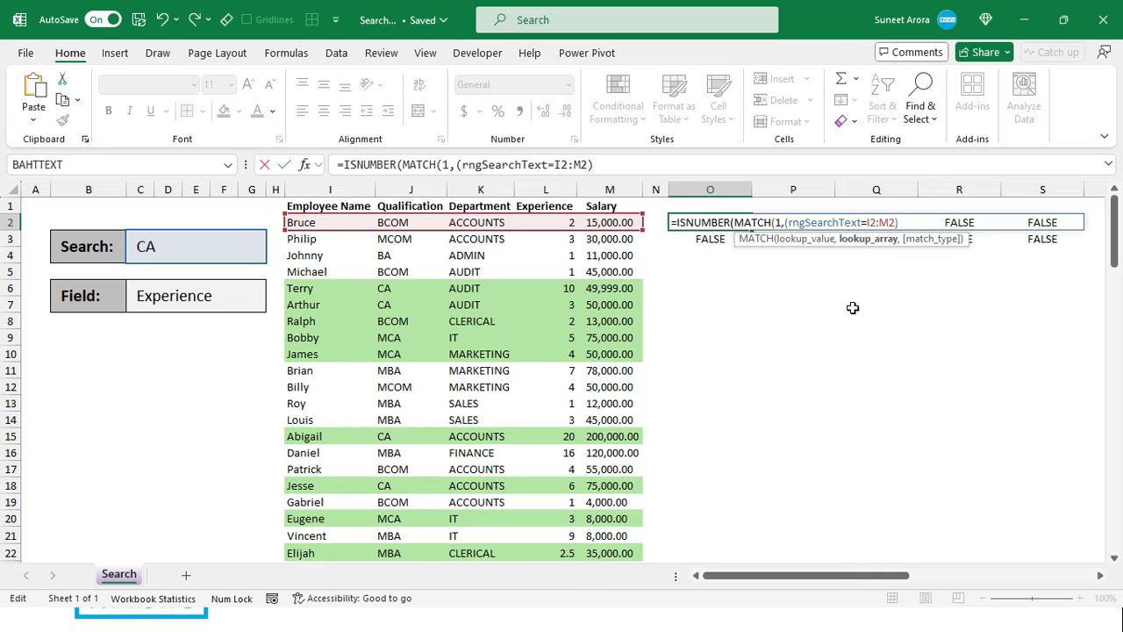
{"action": "type", "text": "1),"}
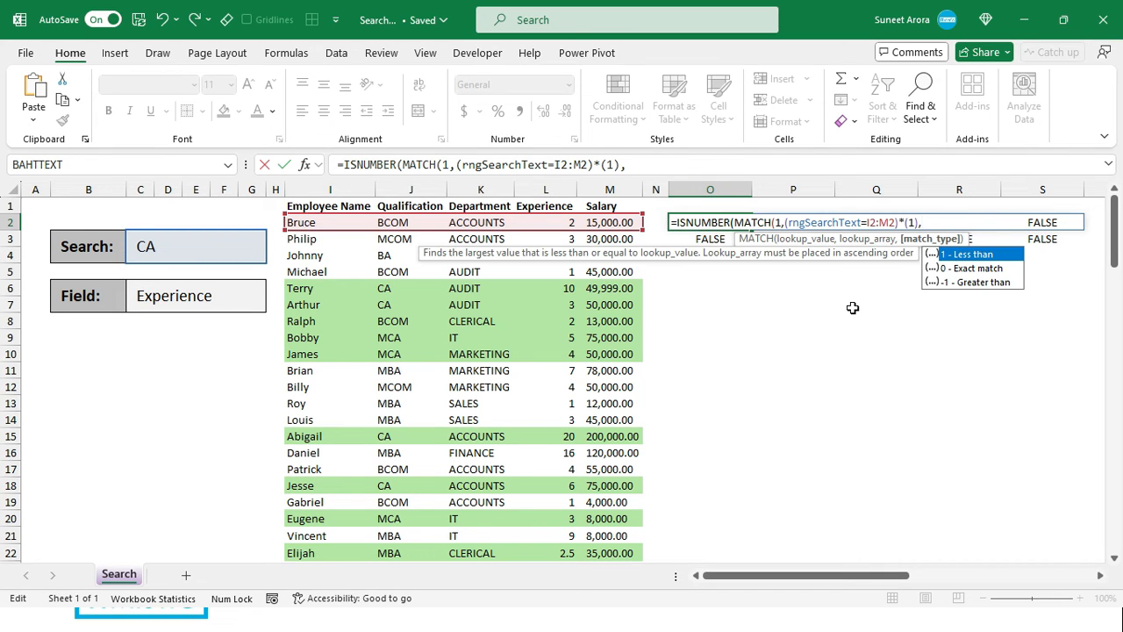
{"action": "key", "text": "Escape"}
{"action": "type", "text": "0"}
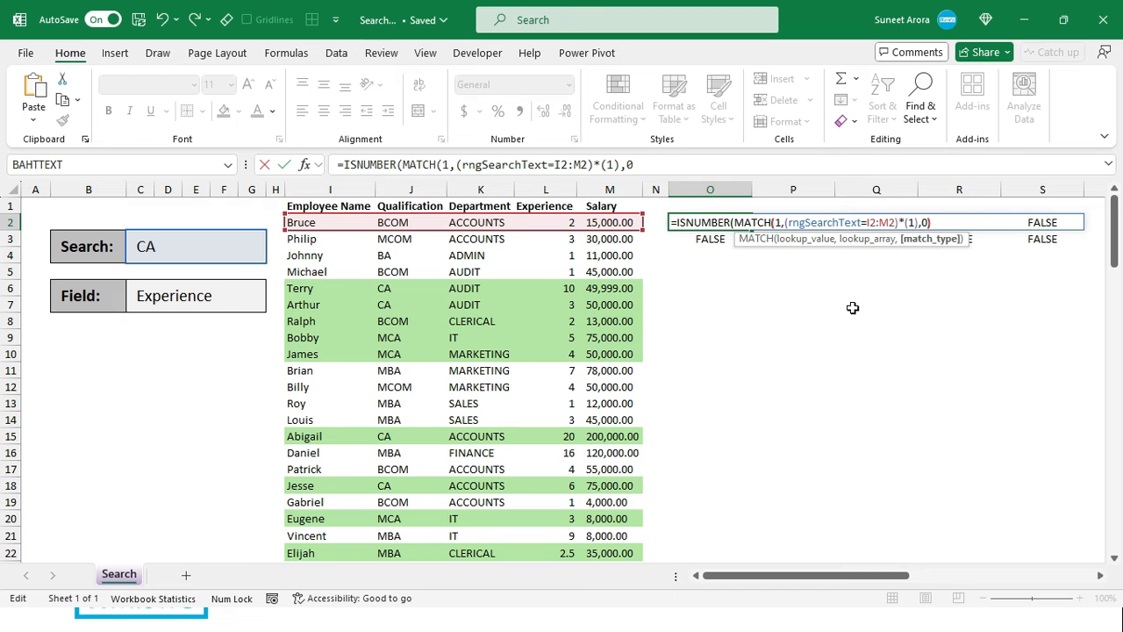
{"action": "type", "text": "))"}
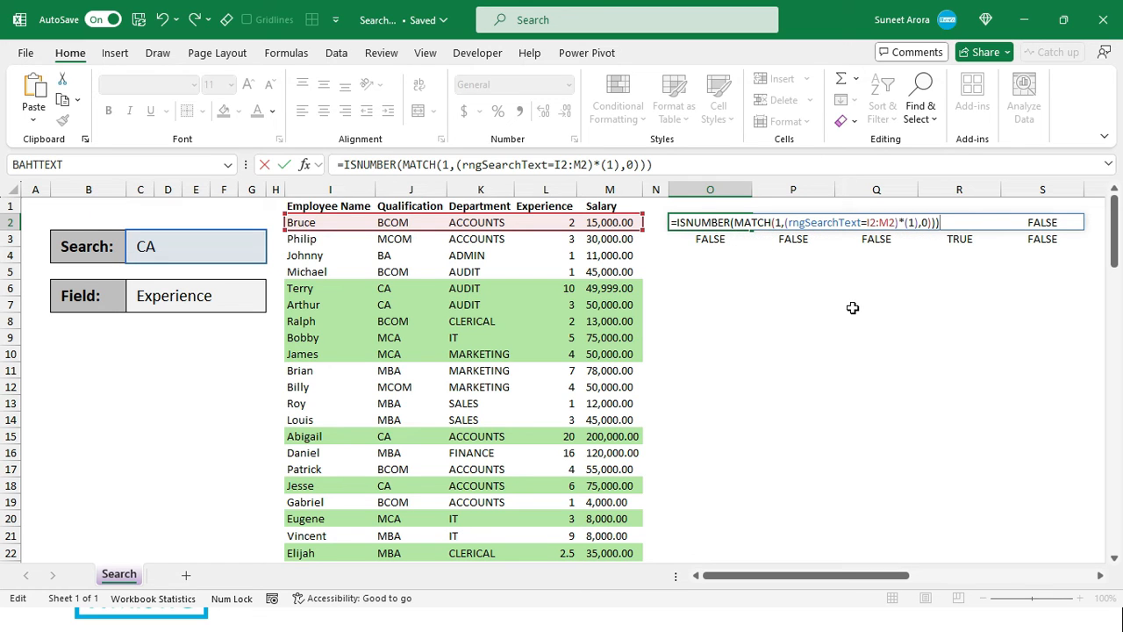
{"action": "key", "text": "Left"}
{"action": "key", "text": "Return"}
Move the comparison rngDepartment=I1:M1 out of O3 into the O2 formula, replacing the placeholder 1 in the multiplication.
{"action": "key", "text": "F2"}
{"action": "key", "text": "shift+Home"}
{"action": "key", "text": "shift+Right"}
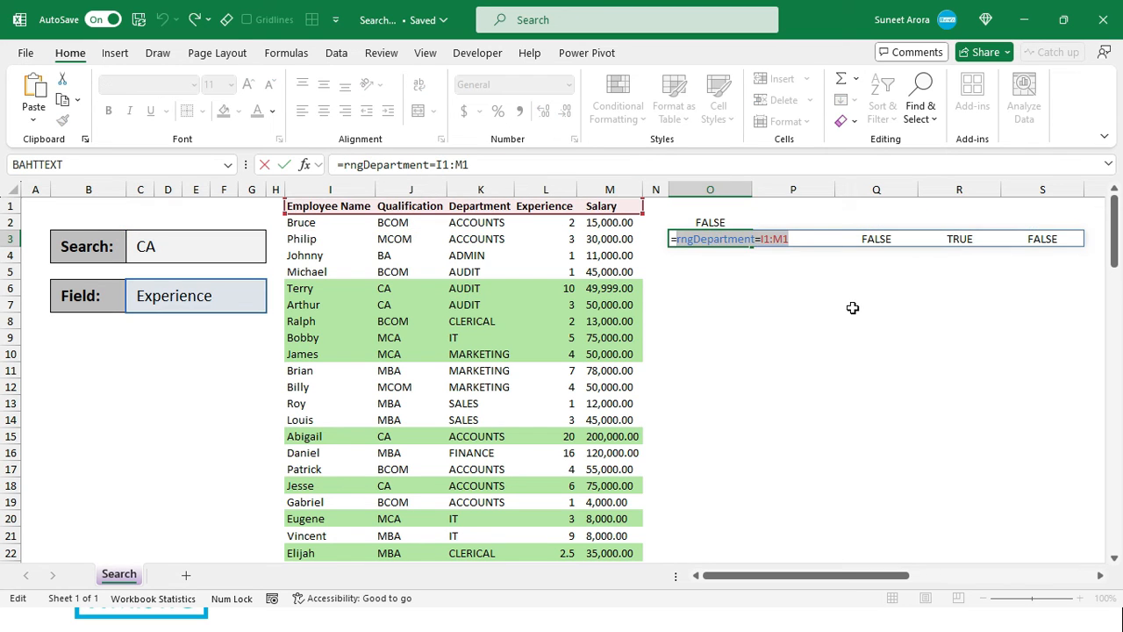
{"action": "key", "text": "Escape"}
{"action": "key", "text": "Delete"}
{"action": "key", "text": "Up"}
{"action": "key", "text": "F2"}
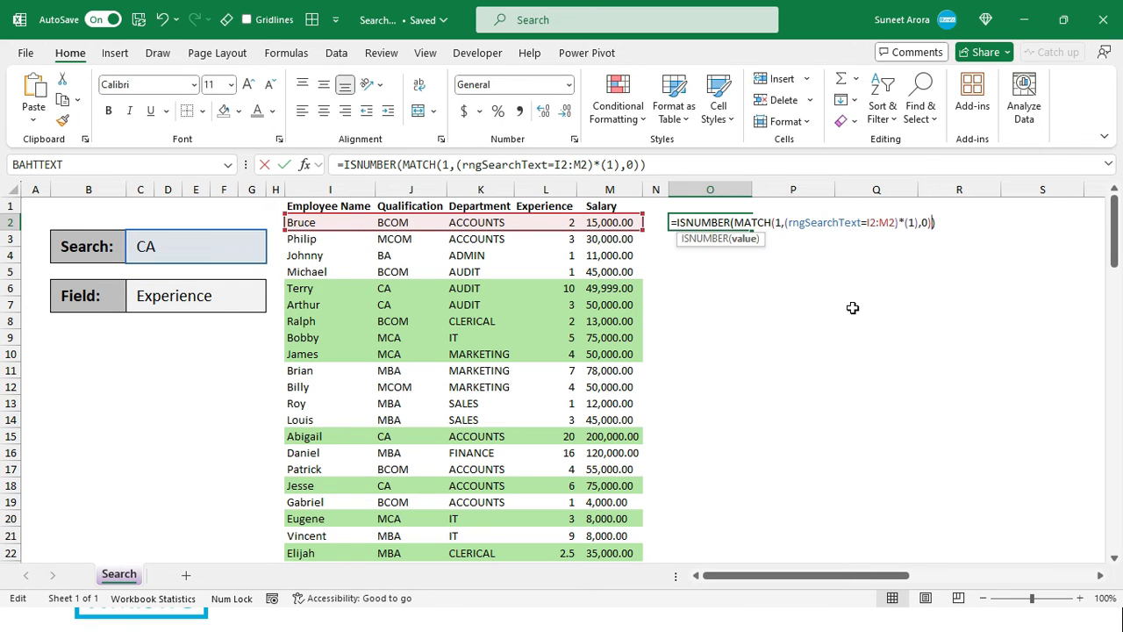
{"action": "key", "text": "Left"}
{"action": "key", "text": "Left"}
{"action": "key", "text": "Left"}
{"action": "type", "text": "rngDepartment=I1:M1"}
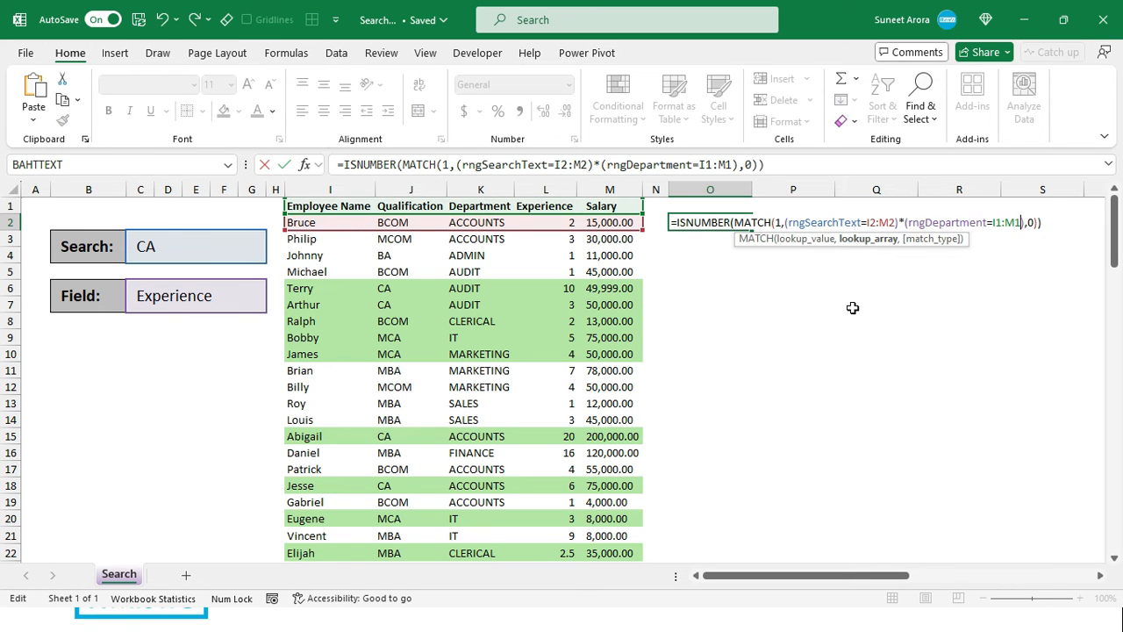
{"action": "key", "text": "ctrl+Return"}
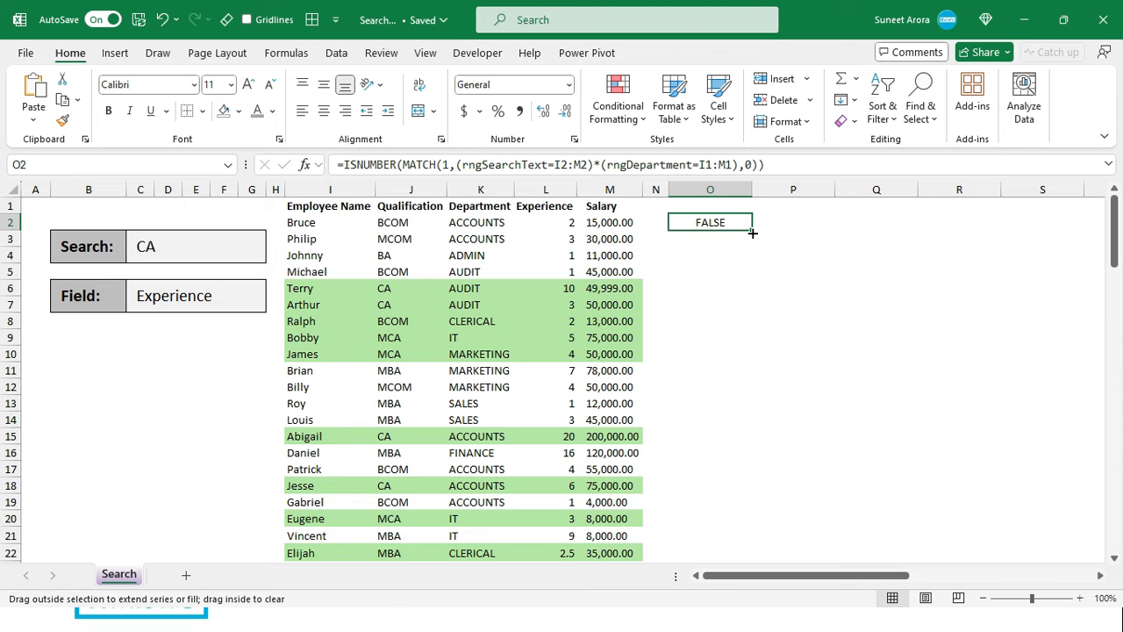
Fill the O2 formula down column O to the last employee row, clearing the surplus cells O25:O33.
{"action": "left_click_drag", "start_coordinate": [752, 230], "coordinate": [731, 444]}
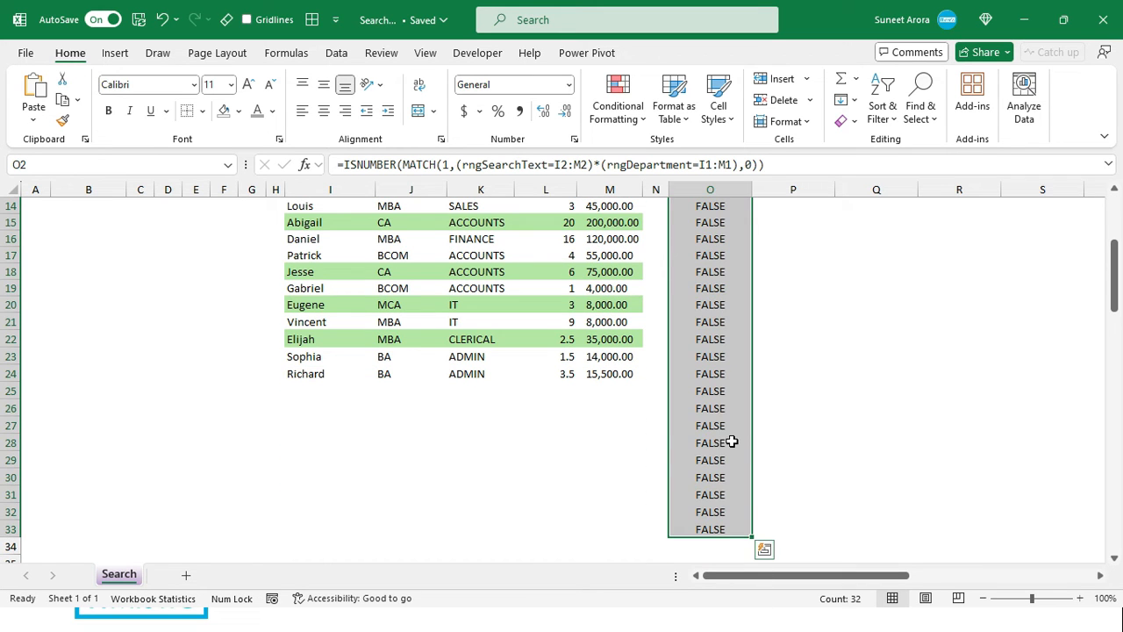
{"action": "left_click", "coordinate": [695, 394]}
{"action": "key", "text": "ctrl+shift+Down"}
{"action": "key", "text": "Delete"}
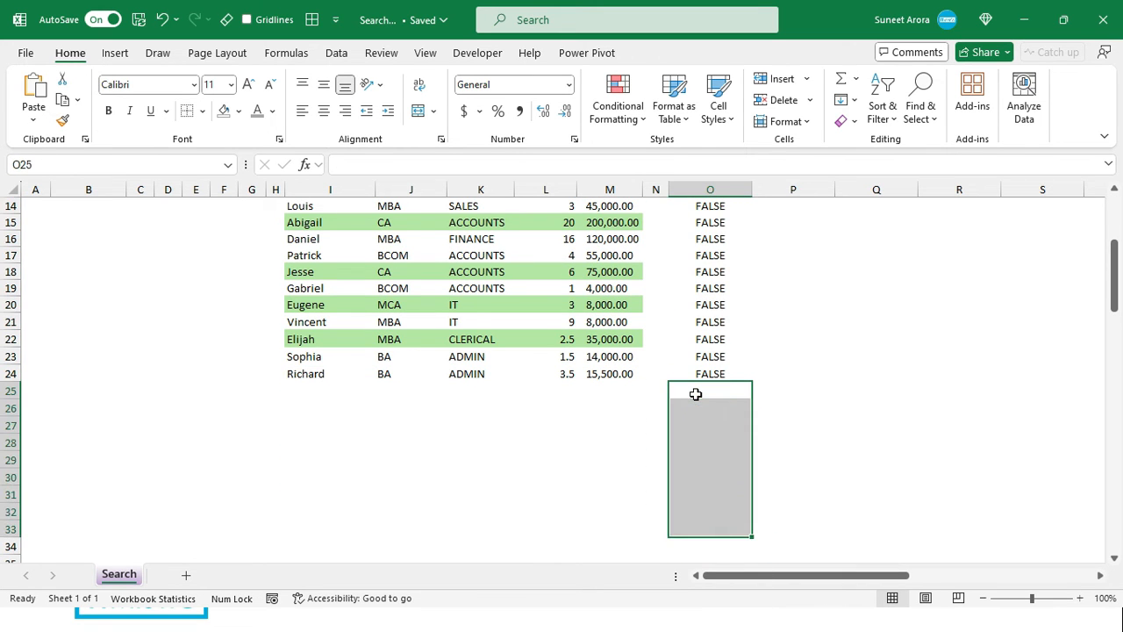
Set the Field selection to Qualification to test the filled formulas against the CA rows.
{"action": "key", "text": "ctrl+Home"}
{"action": "left_click", "coordinate": [182, 283]}
{"action": "left_click", "coordinate": [275, 283]}
{"action": "left_click", "coordinate": [243, 291]}
{"action": "left_click", "coordinate": [275, 289]}
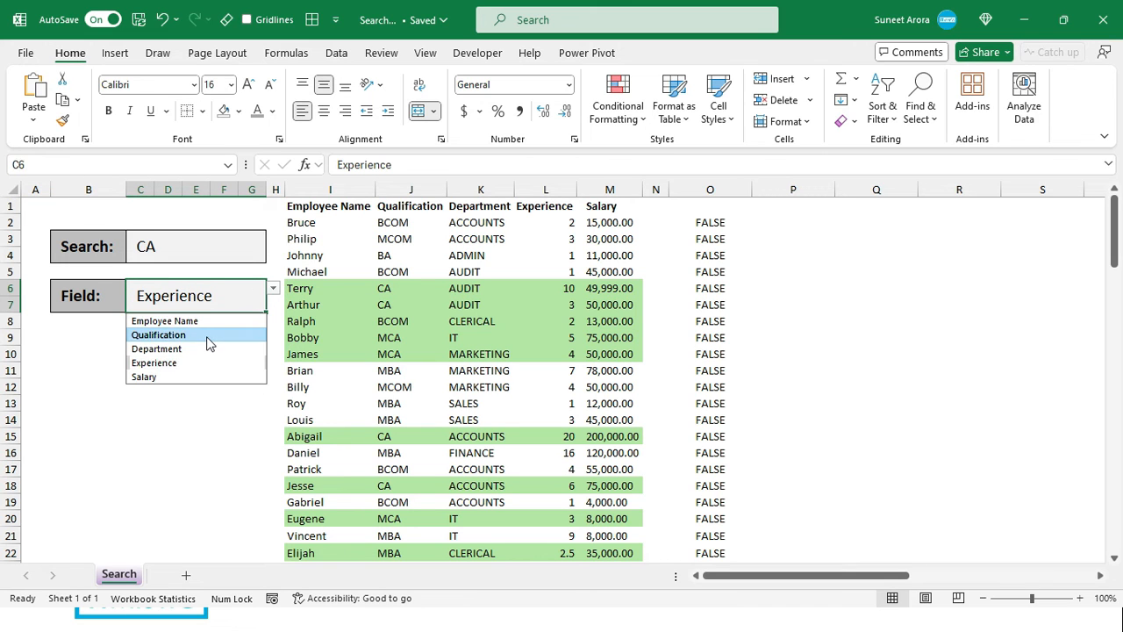
{"action": "left_click", "coordinate": [209, 337]}
{"action": "left_click", "coordinate": [571, 321]}
{"action": "left_click", "coordinate": [413, 305]}
Make the header range in the O2 formula absolute as $I$1:$M$1 and refill the formula down column O.
{"action": "left_click", "coordinate": [690, 223]}
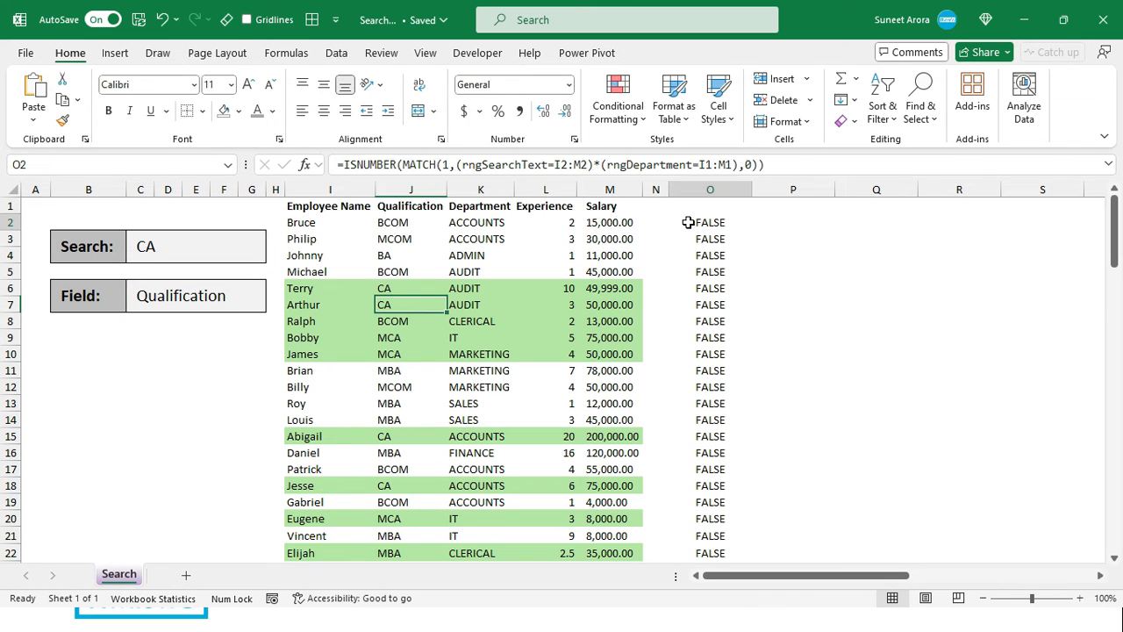
{"action": "key", "text": "F2"}
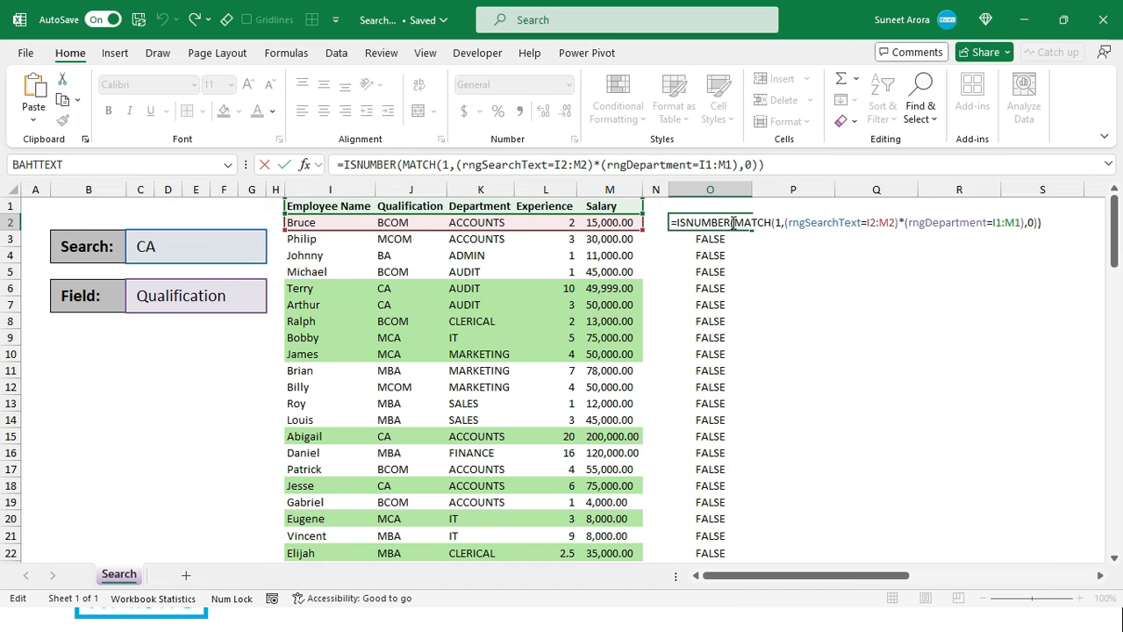
{"action": "left_click", "coordinate": [944, 223]}
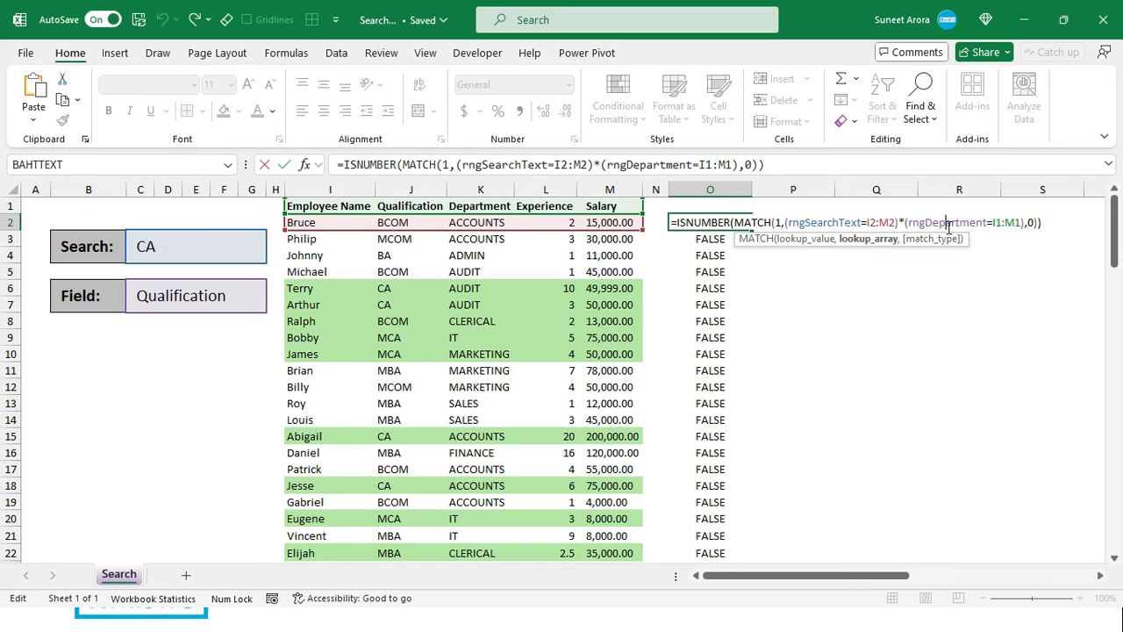
{"action": "left_click_drag", "start_coordinate": [992, 222], "coordinate": [1022, 222]}
{"action": "key", "text": "F4"}
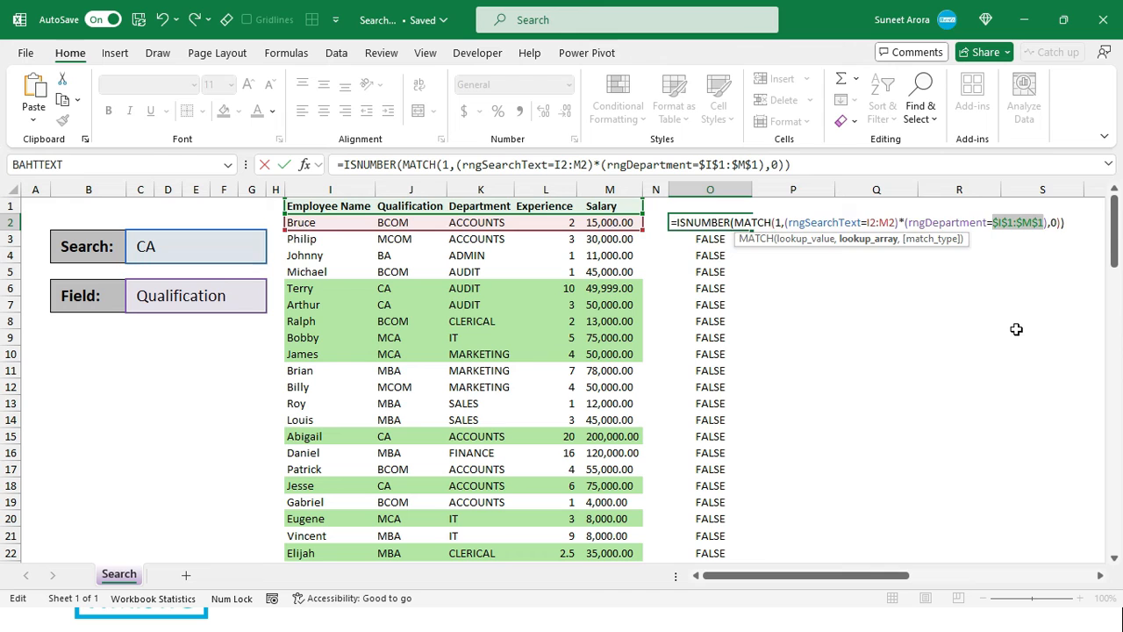
{"action": "key", "text": "Return"}
{"action": "left_click", "coordinate": [738, 222]}
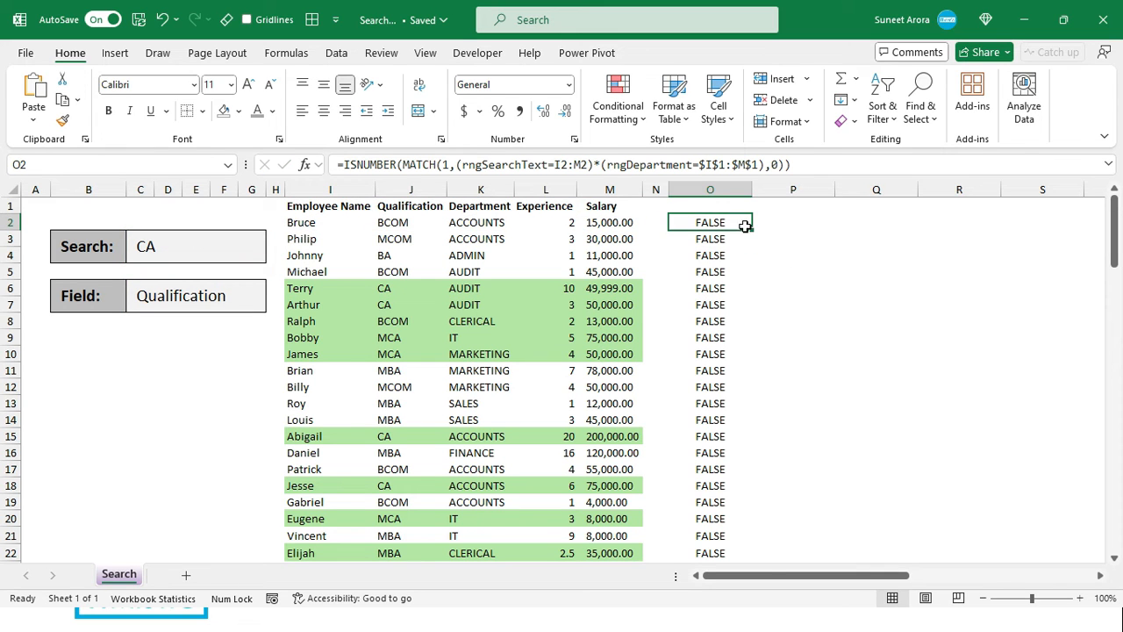
{"action": "double_click", "coordinate": [752, 230]}
Compare the column O results for rows 6, 7, 15 and 18 with the Search and Field entries.
{"action": "left_click", "coordinate": [712, 438]}
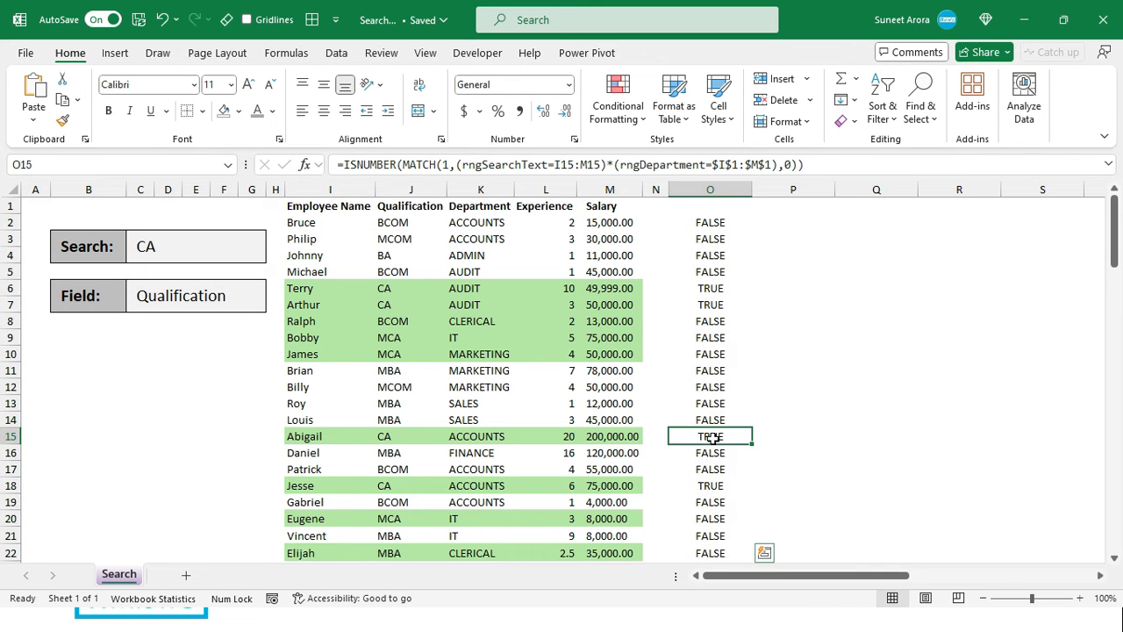
{"action": "left_click_drag", "start_coordinate": [713, 290], "coordinate": [713, 307]}
{"action": "left_click", "coordinate": [710, 487], "text": "ctrl"}
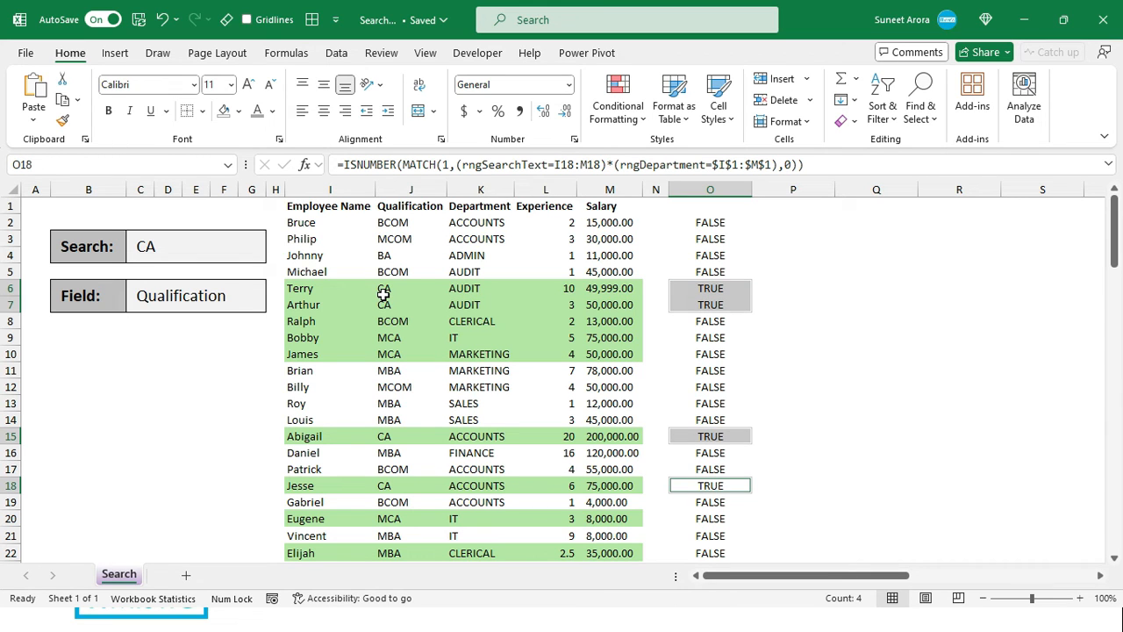
{"action": "left_click", "coordinate": [251, 246]}
{"action": "left_click", "coordinate": [220, 296]}
{"action": "left_click", "coordinate": [222, 238]}
{"action": "left_click", "coordinate": [227, 285]}
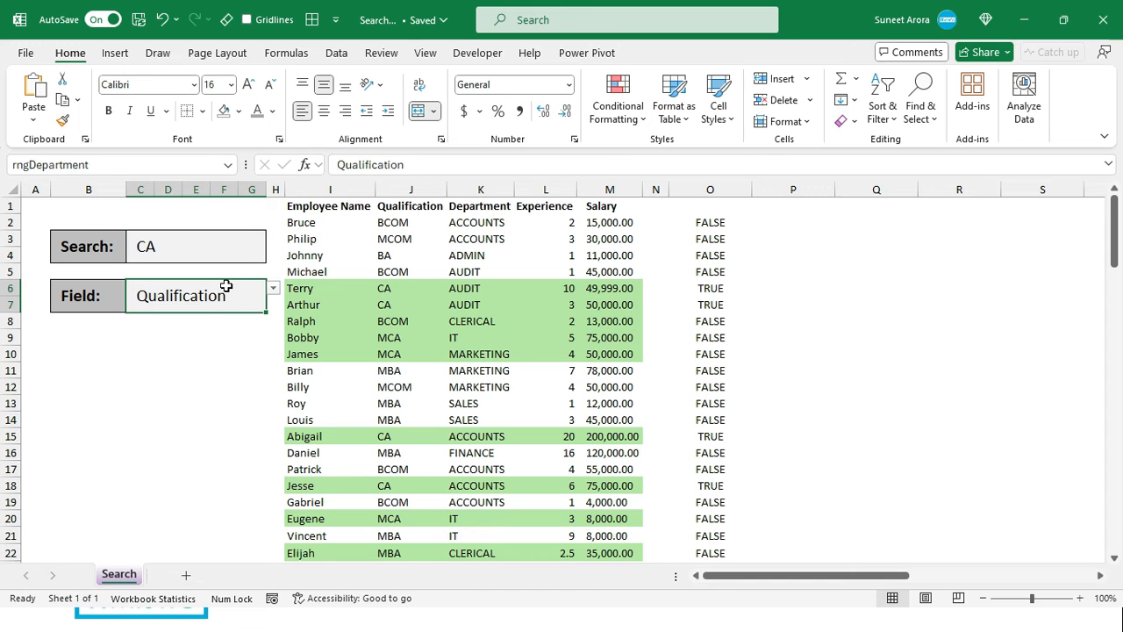
{"action": "left_click", "coordinate": [226, 285]}
Set the Search text to 4 and check the column O results against the Qualification field.
{"action": "left_click", "coordinate": [209, 250]}
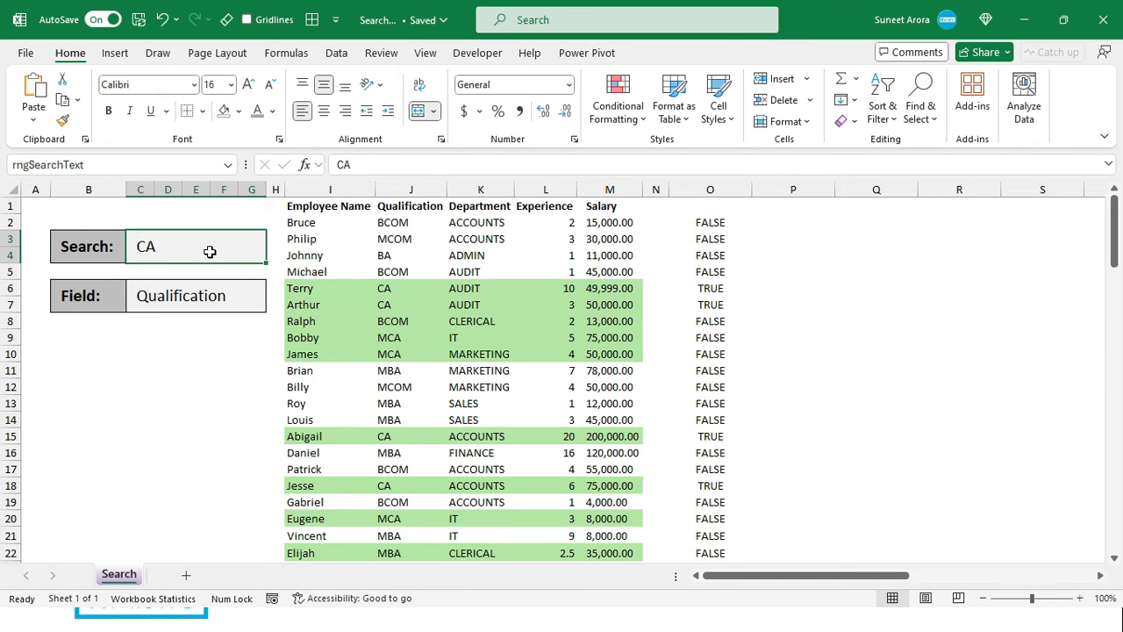
{"action": "type", "text": "4"}
{"action": "key", "text": "Return"}
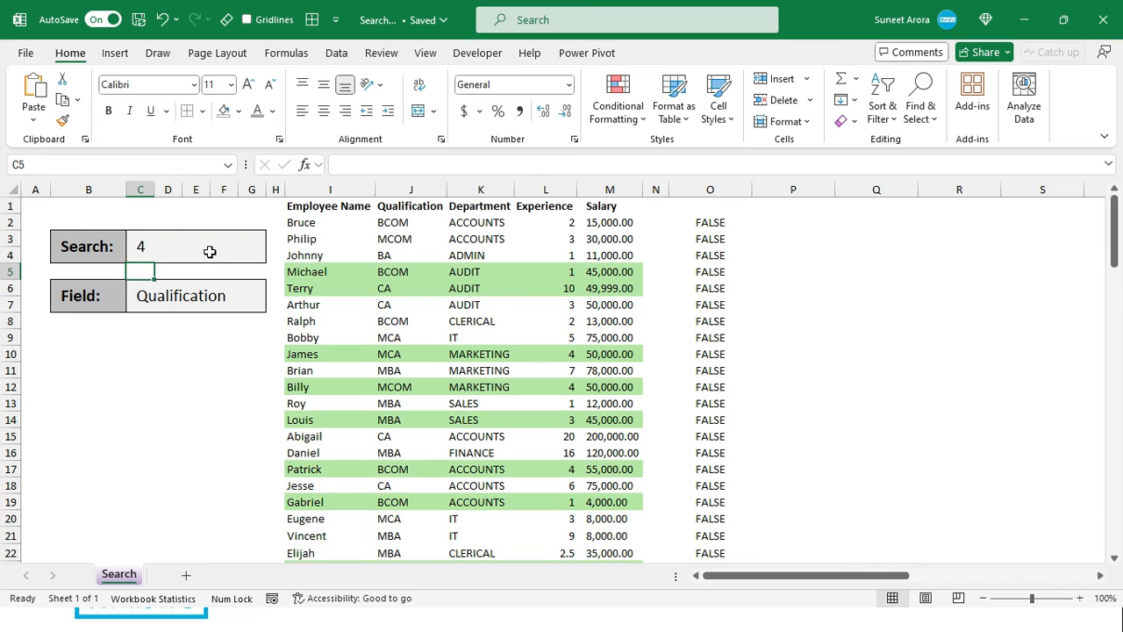
{"action": "left_click", "coordinate": [202, 296]}
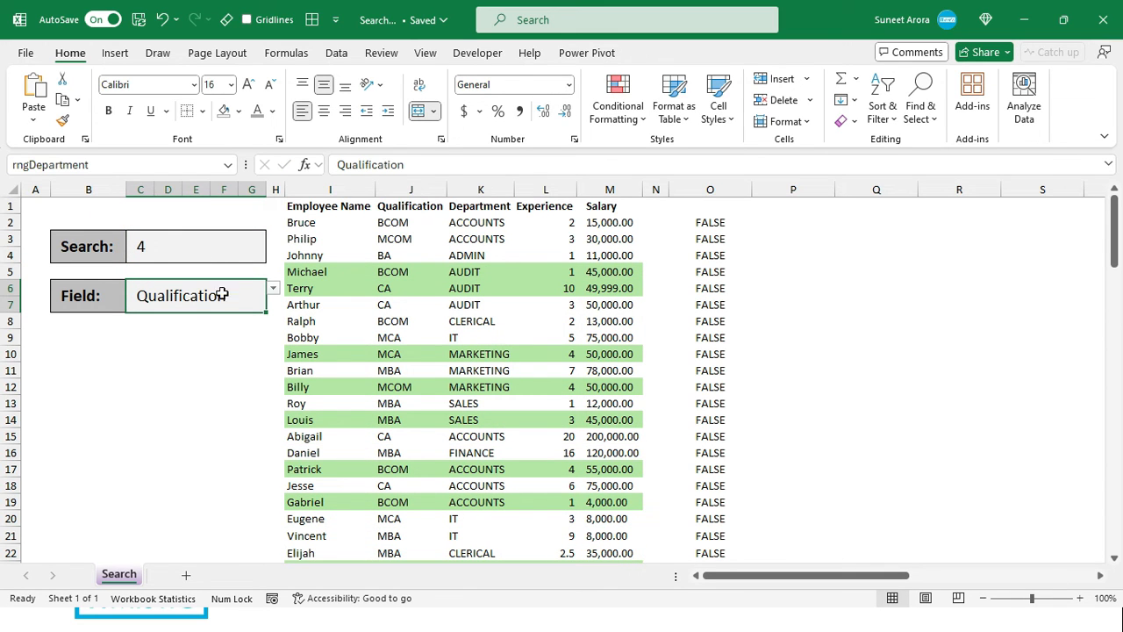
{"action": "left_click", "coordinate": [723, 419]}
{"action": "left_click", "coordinate": [727, 490]}
{"action": "scroll", "coordinate": [723, 494], "scroll_direction": "down", "scroll_amount": 1}
{"action": "scroll", "coordinate": [717, 501], "scroll_direction": "up", "scroll_amount": 1}
Set the Field selection to Experience and compare the column O results in rows 10 and 12 with their Experience values.
{"action": "left_click", "coordinate": [207, 291]}
{"action": "left_click", "coordinate": [272, 289]}
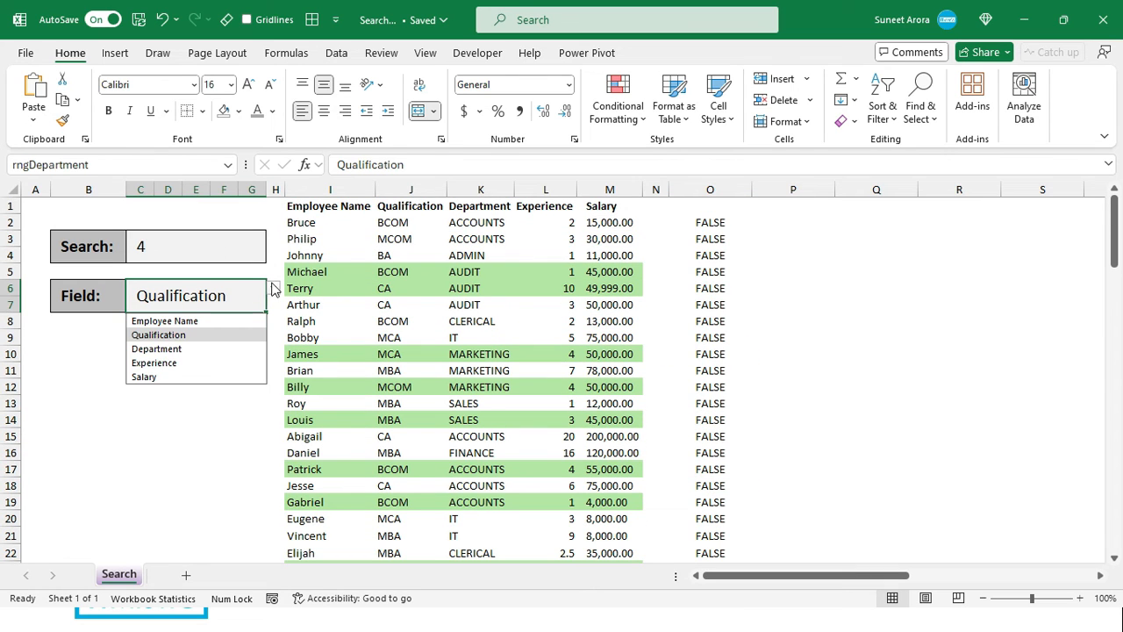
{"action": "left_click", "coordinate": [167, 361]}
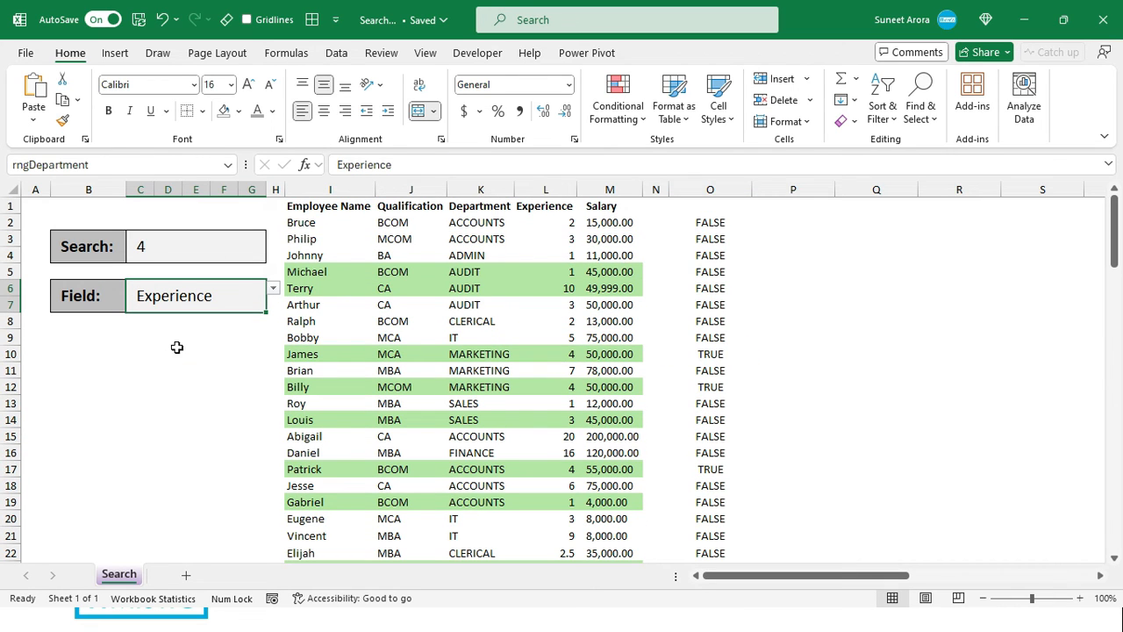
{"action": "left_click", "coordinate": [710, 356]}
{"action": "left_click", "coordinate": [711, 387], "text": "ctrl"}
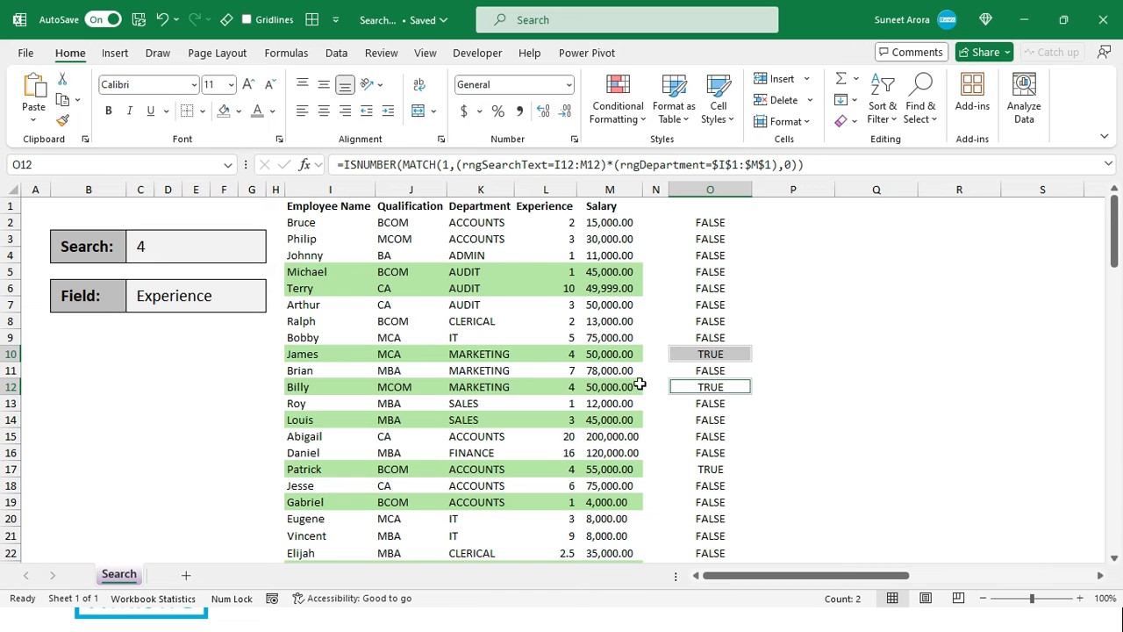
{"action": "left_click", "coordinate": [562, 387], "text": "ctrl"}
{"action": "left_click", "coordinate": [569, 355], "text": "ctrl"}
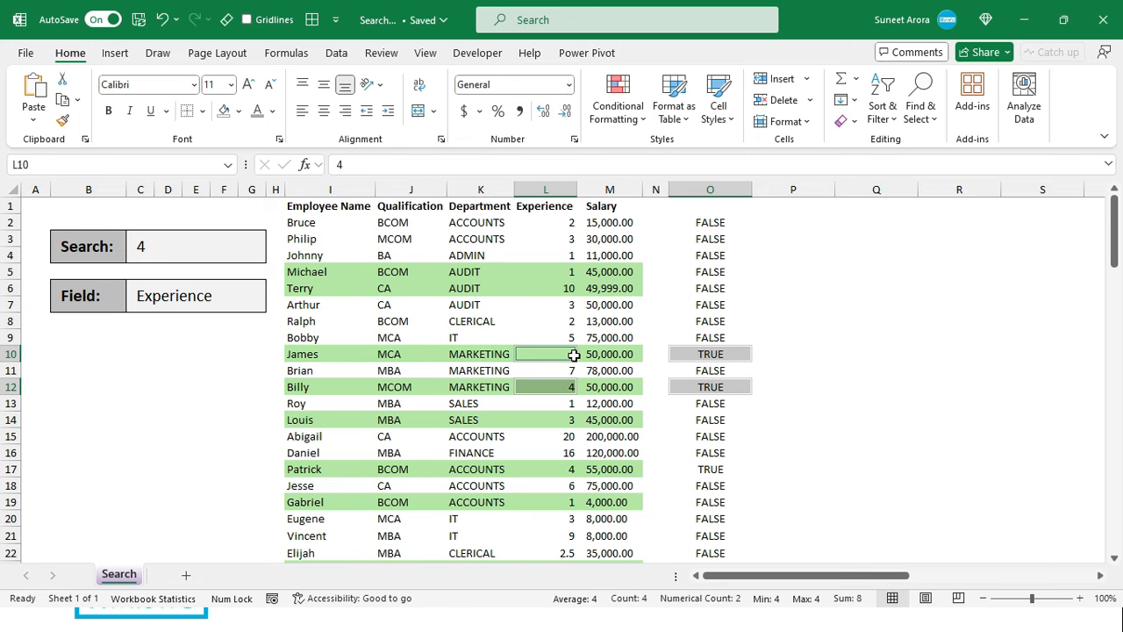
{"action": "left_click", "coordinate": [689, 356]}
{"action": "left_click", "coordinate": [157, 256]}
Copy the formula text from O2 and clear the test formulas from O2 down column O.
{"action": "left_click", "coordinate": [710, 223]}
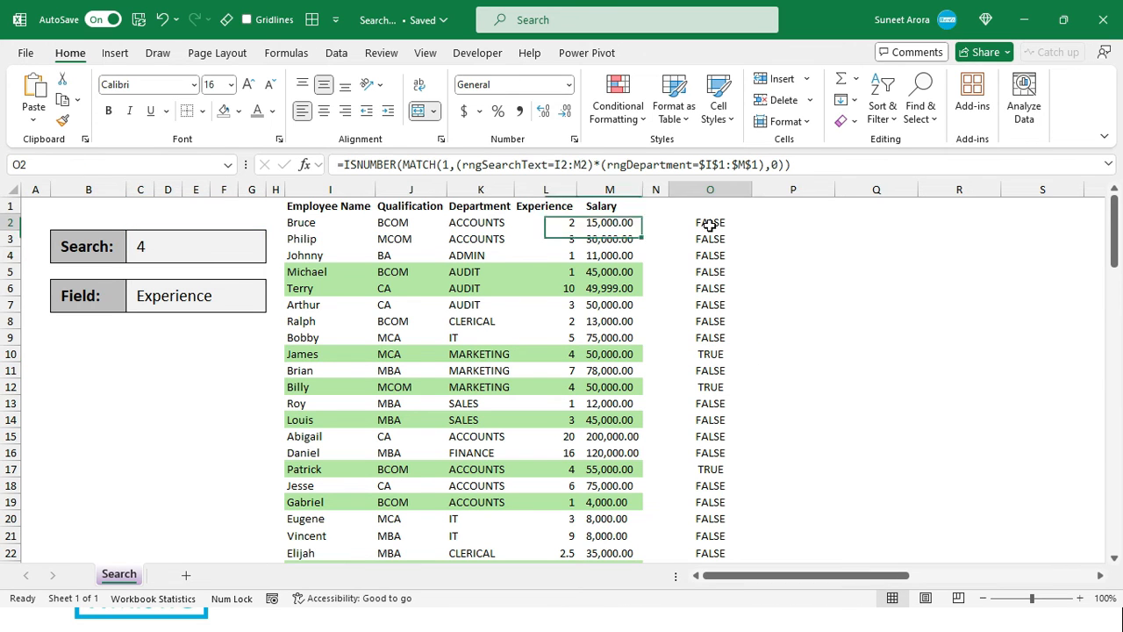
{"action": "key", "text": "F2"}
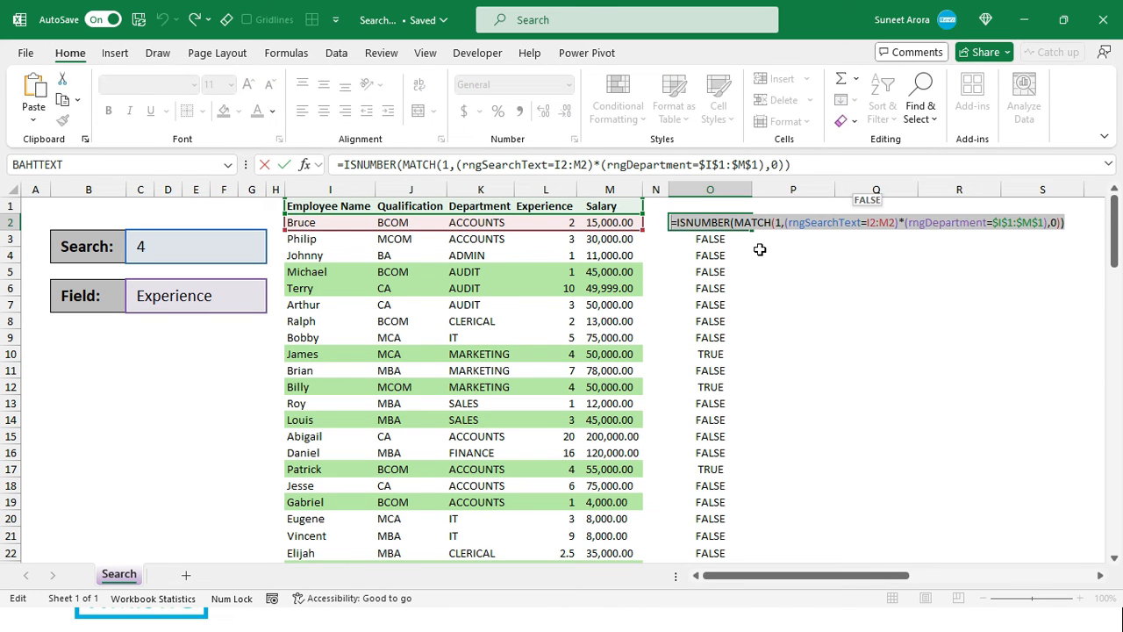
{"action": "key", "text": "Escape"}
{"action": "key", "text": "Delete"}
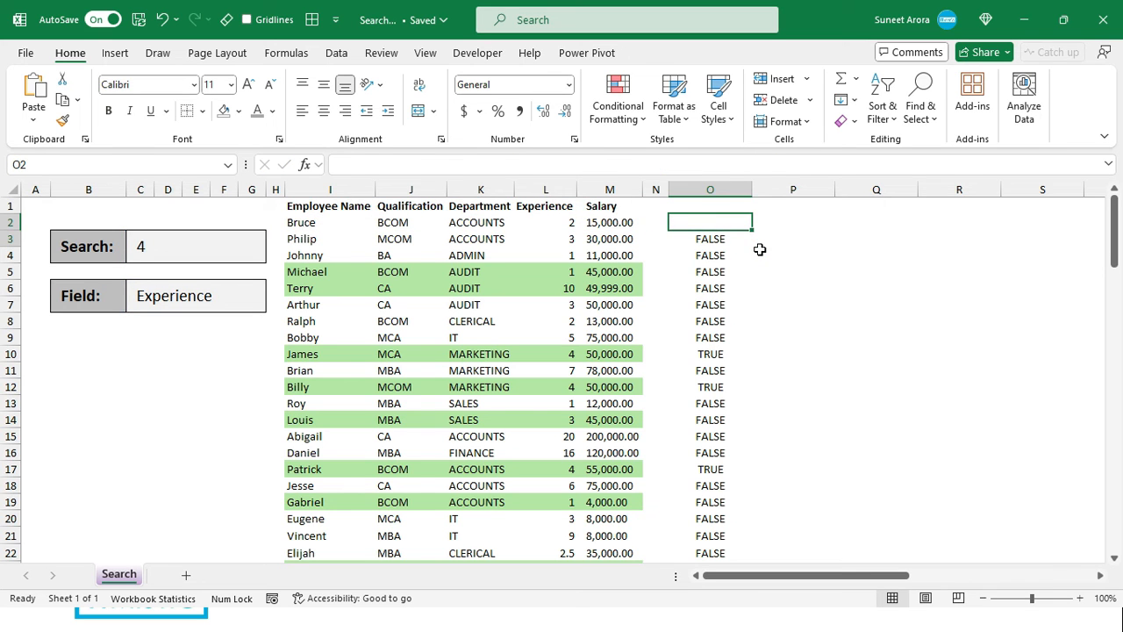
{"action": "key", "text": "shift+Down"}
{"action": "key", "text": "ctrl+shift+Down"}
{"action": "key", "text": "Delete"}
{"action": "key", "text": "ctrl+Home"}
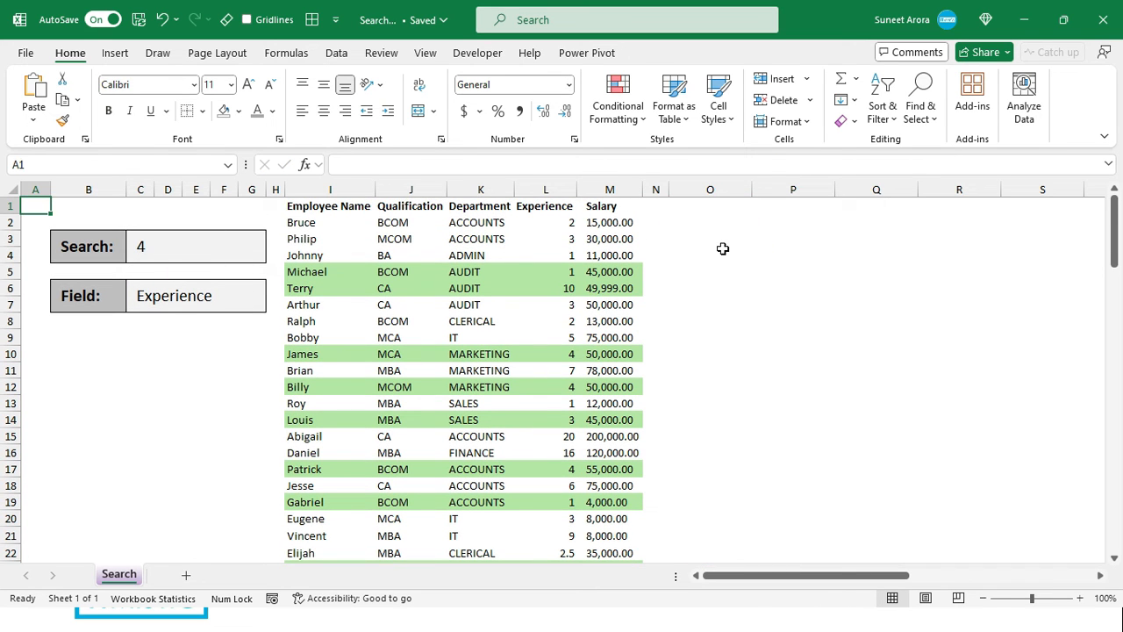
{"action": "left_click", "coordinate": [468, 233]}
{"action": "left_click", "coordinate": [618, 96]}
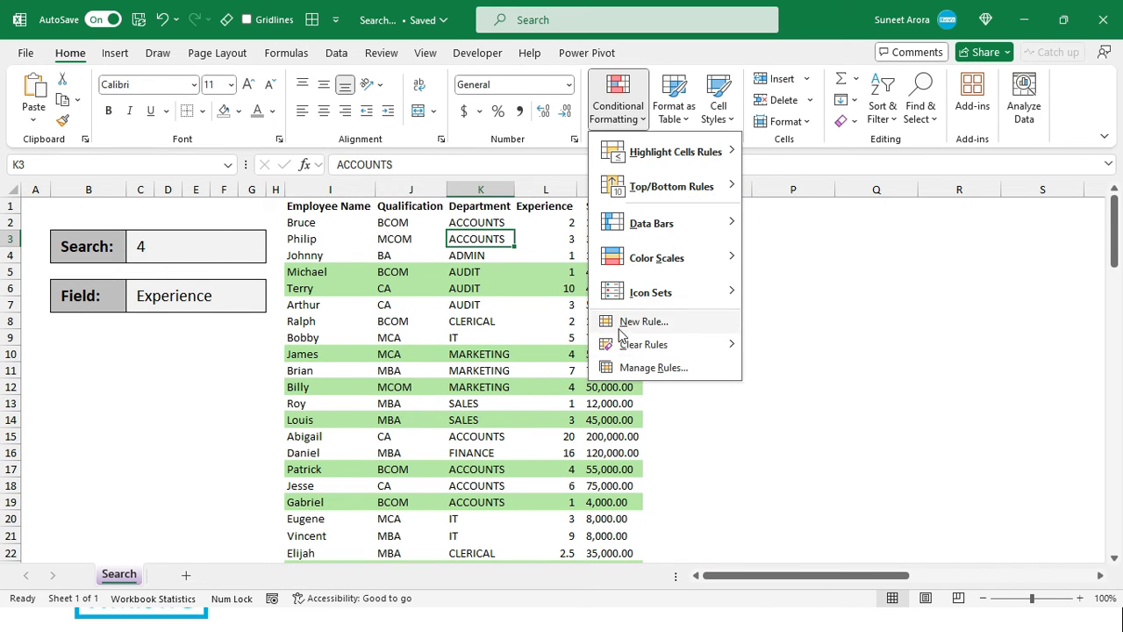
{"action": "left_click", "coordinate": [617, 323]}
{"action": "key", "text": "Escape"}
Replace the existing conditional formatting rule's formula with =ISNUMBER(MATCH(1,(rngSearchText=I2:M2)*(rngDepartment=$I$1:$M$1),0)) and apply it.
{"action": "left_click", "coordinate": [618, 101]}
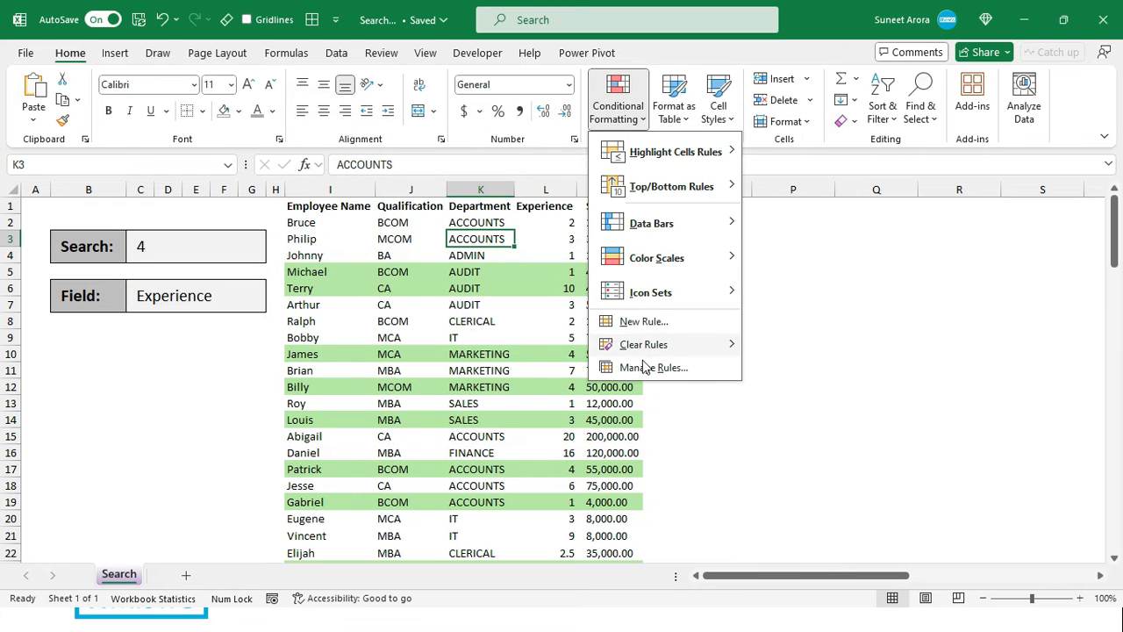
{"action": "left_click", "coordinate": [645, 369]}
{"action": "left_click", "coordinate": [480, 265]}
{"action": "left_click", "coordinate": [372, 226]}
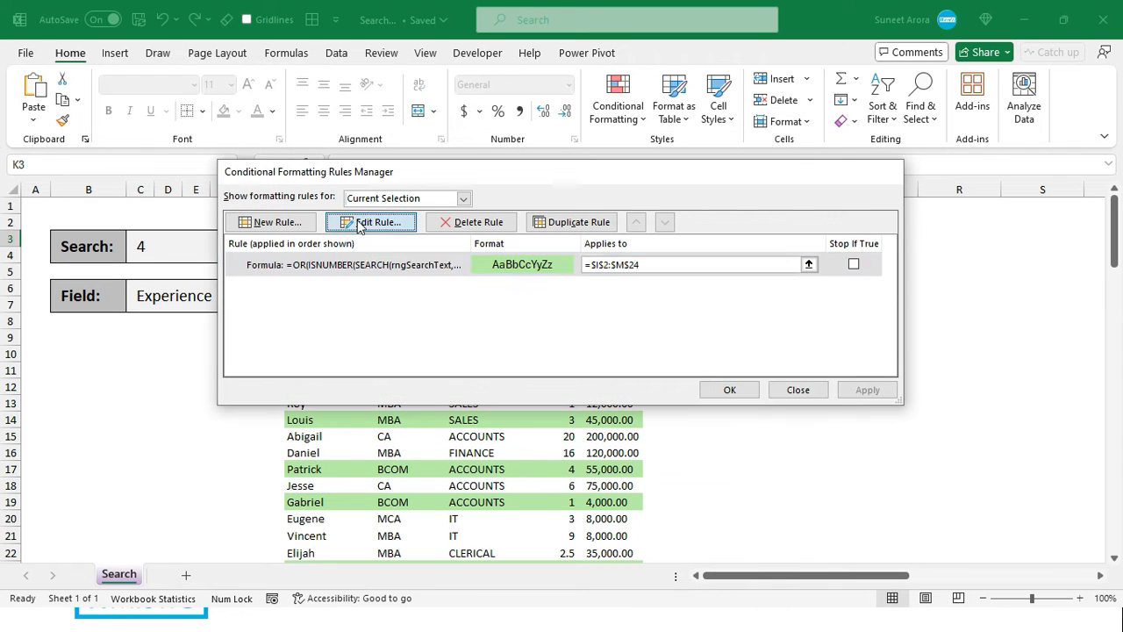
{"action": "left_click_drag", "start_coordinate": [549, 330], "coordinate": [216, 321]}
{"action": "type", "text": "=ISNUMBER(MATCH(1,(rngSearchText=I2:M2)*(rngDepartment=$I$1:$M$1),0))"}
{"action": "key", "text": "Return"}
{"action": "left_click", "coordinate": [728, 388]}
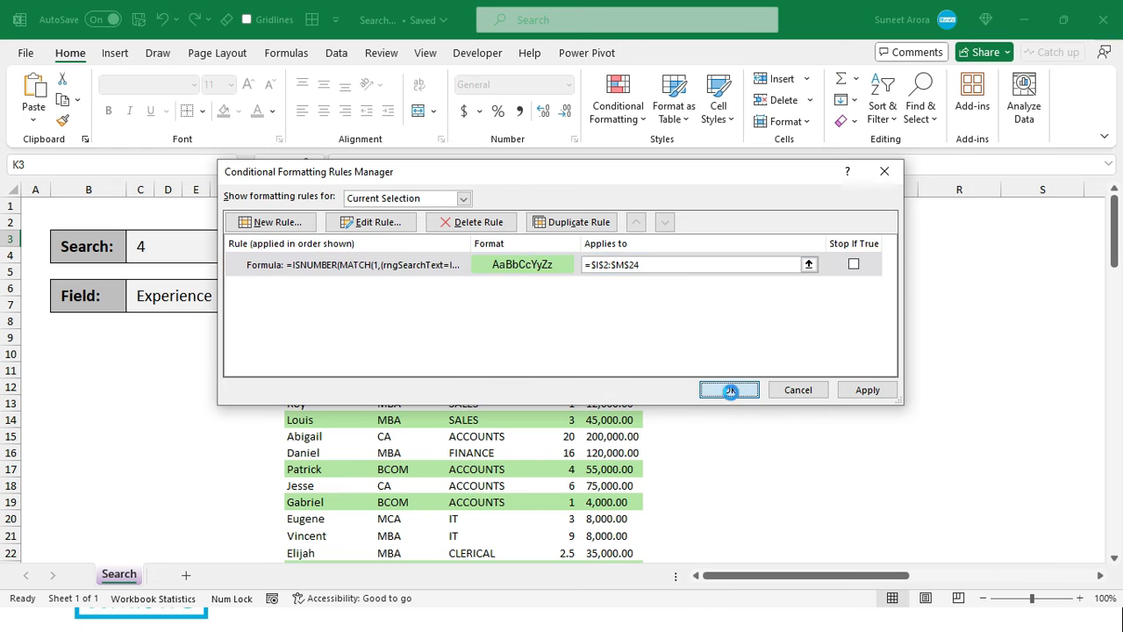
Lock the columns of the row range in the conditional formatting rule's formula as $I2:$M2 and apply the rule.
{"action": "left_click", "coordinate": [396, 386]}
{"action": "left_click", "coordinate": [351, 290]}
{"action": "left_click", "coordinate": [618, 97]}
{"action": "left_click", "coordinate": [659, 367]}
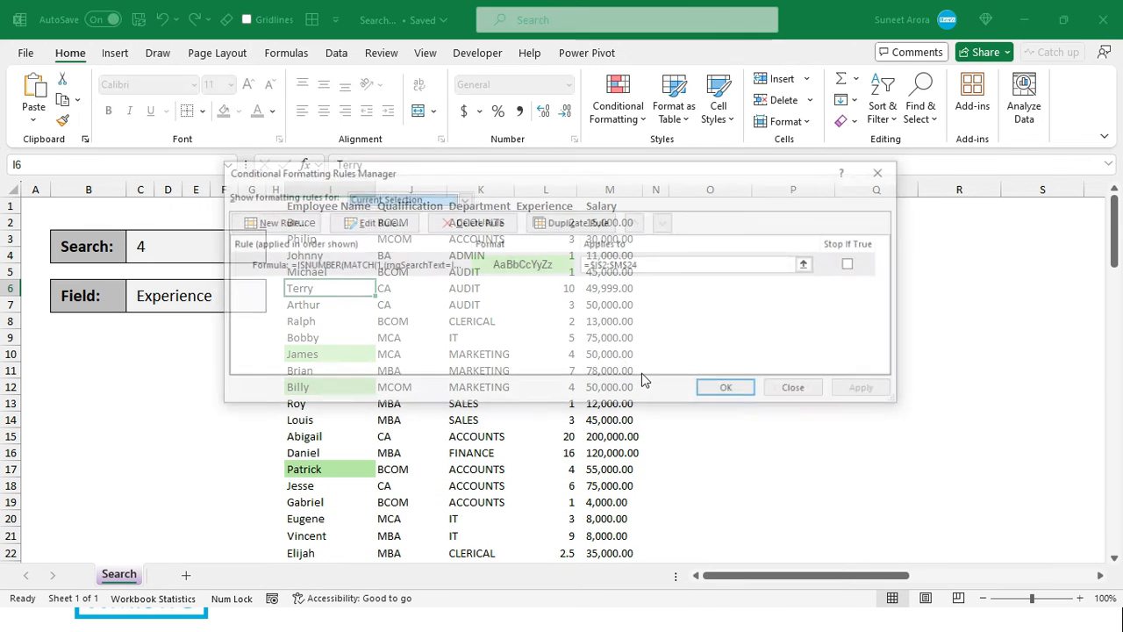
{"action": "double_click", "coordinate": [524, 262]}
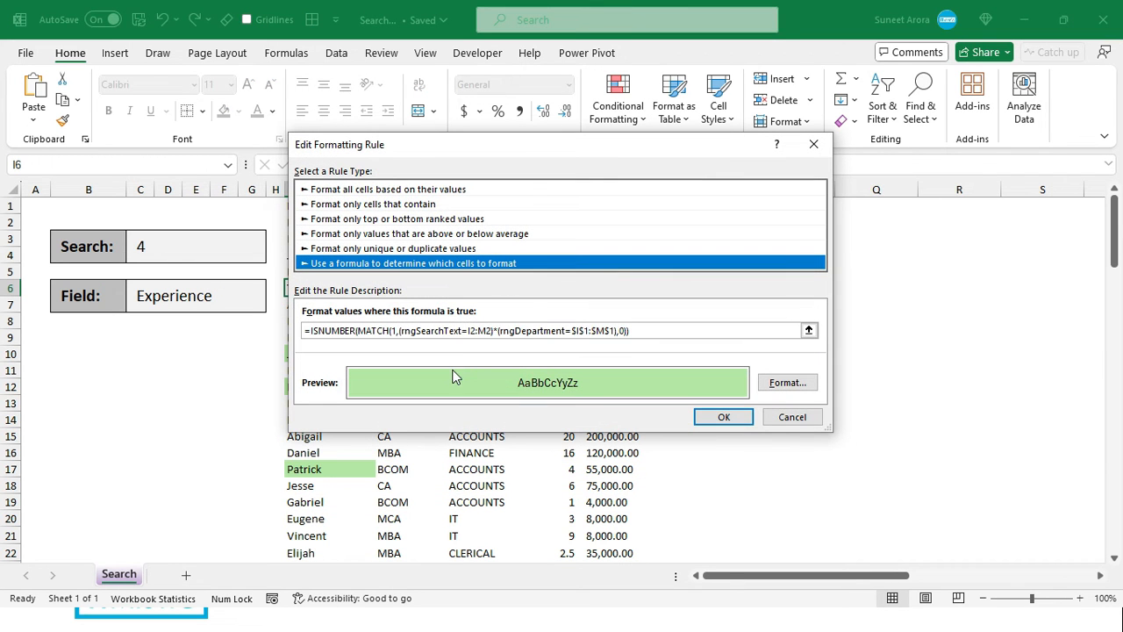
{"action": "left_click", "coordinate": [467, 331]}
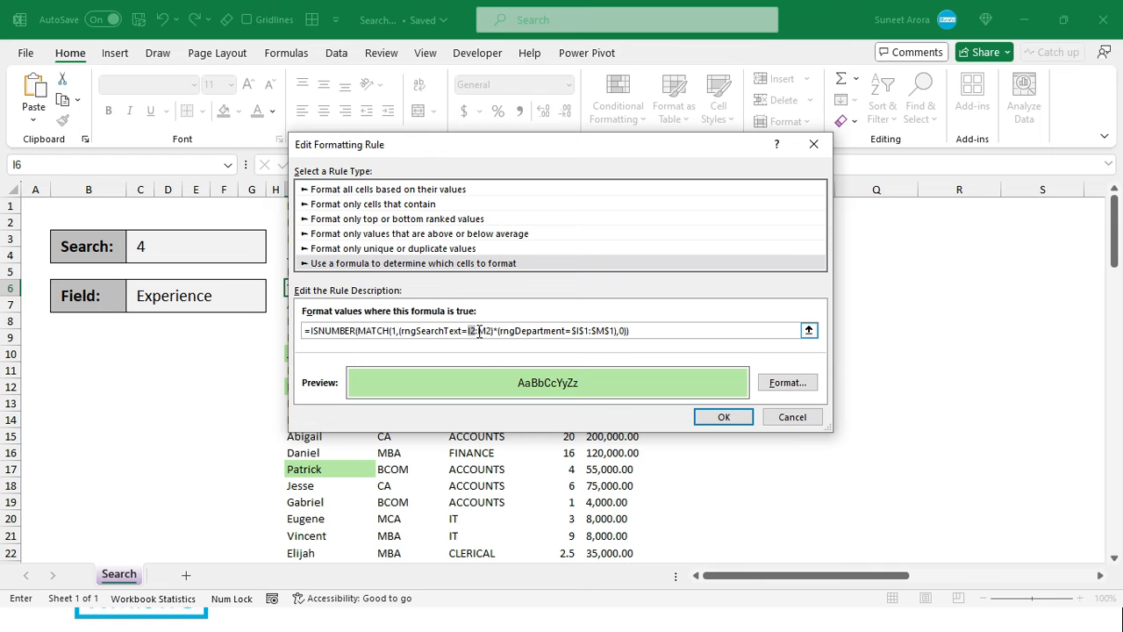
{"action": "key", "text": "F4"}
{"action": "key", "text": "F4"}
{"action": "key", "text": "F4"}
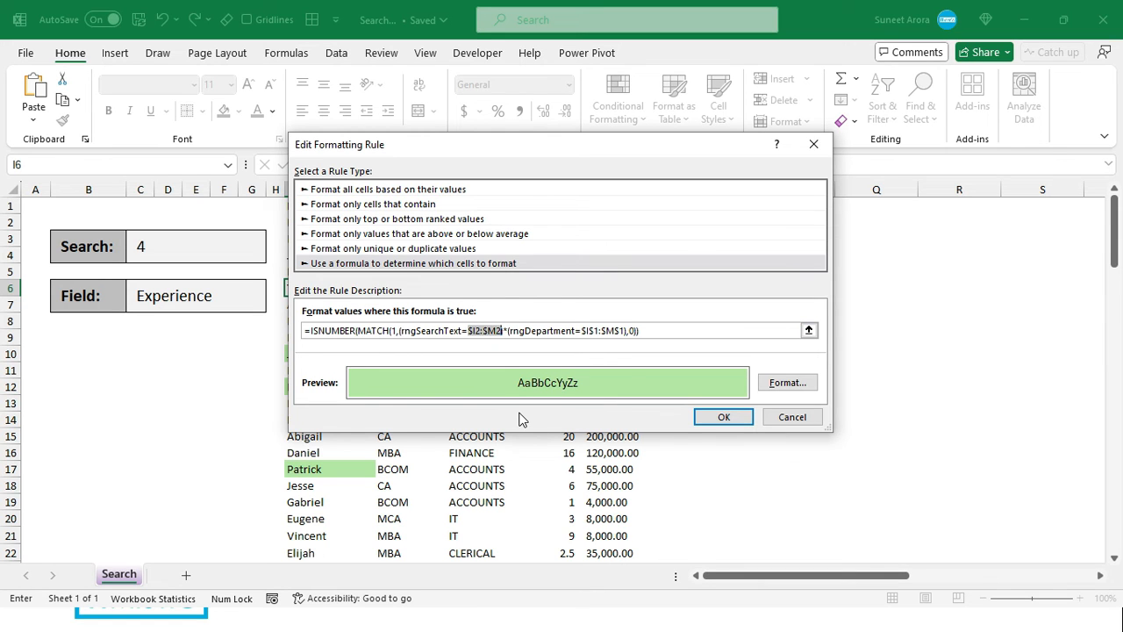
{"action": "key", "text": "Return"}
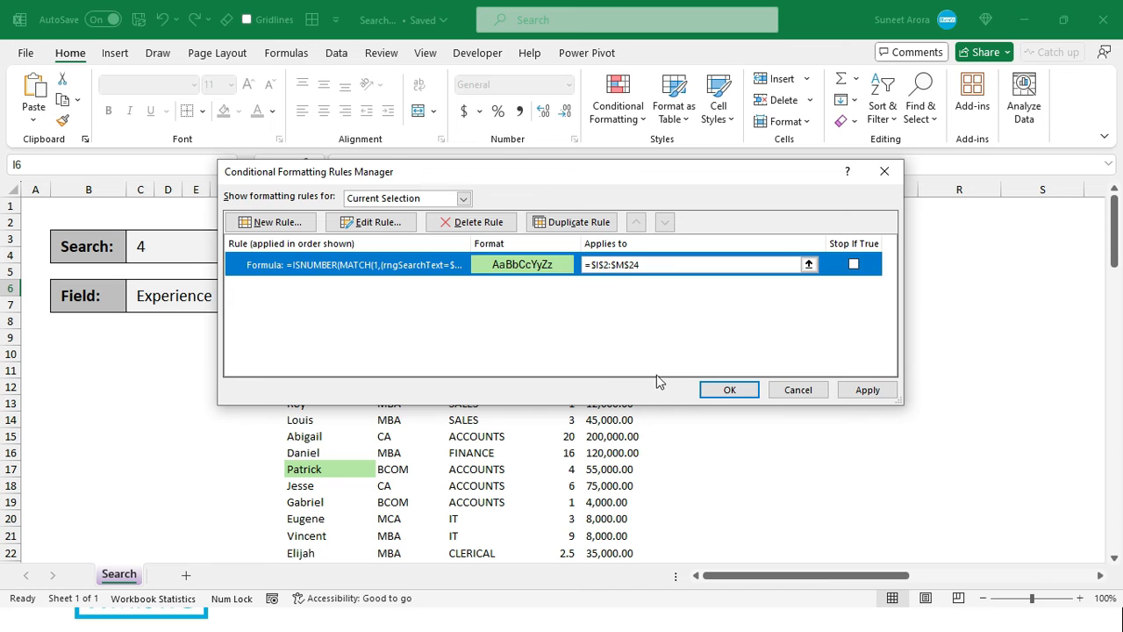
{"action": "left_click", "coordinate": [722, 388]}
Set the Search text to it and the Field selection to Department to test the highlighting rule.
{"action": "left_click", "coordinate": [472, 288]}
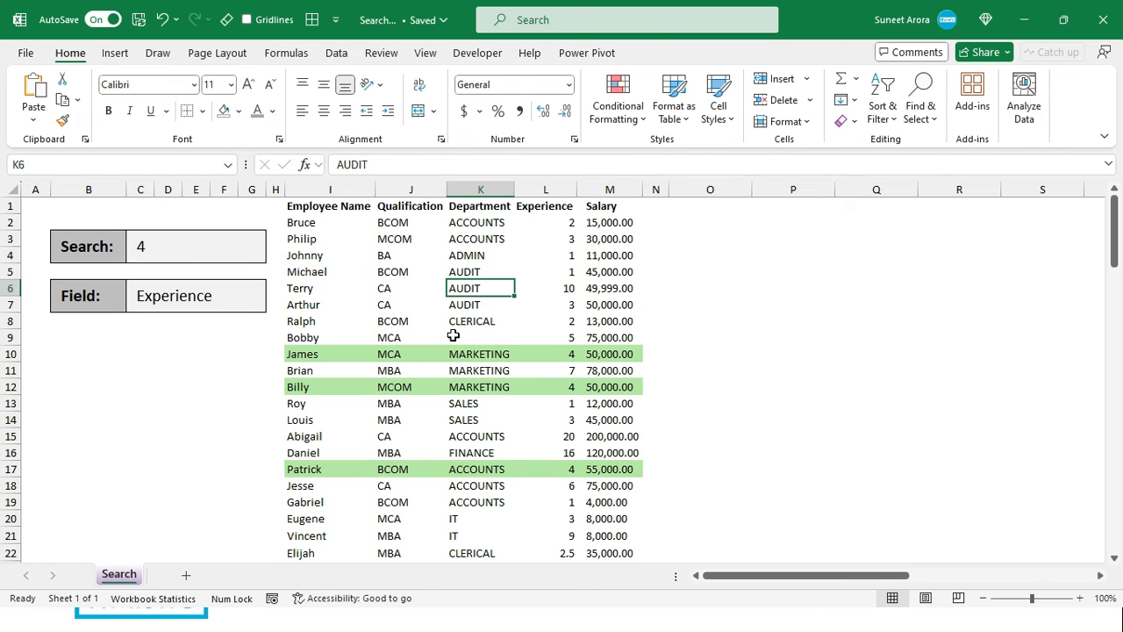
{"action": "left_click", "coordinate": [521, 351]}
{"action": "left_click", "coordinate": [189, 245]}
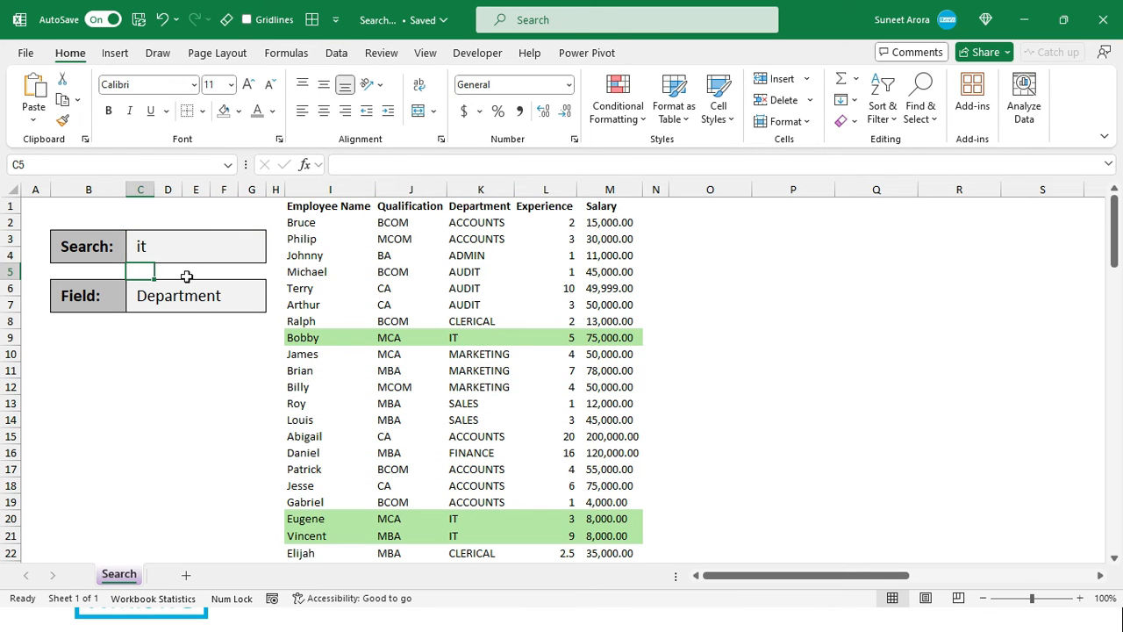
Test the search for it with the Field set to Qualification and to Experience, checking the employee rows.
{"action": "left_click", "coordinate": [241, 292]}
{"action": "left_click", "coordinate": [274, 289]}
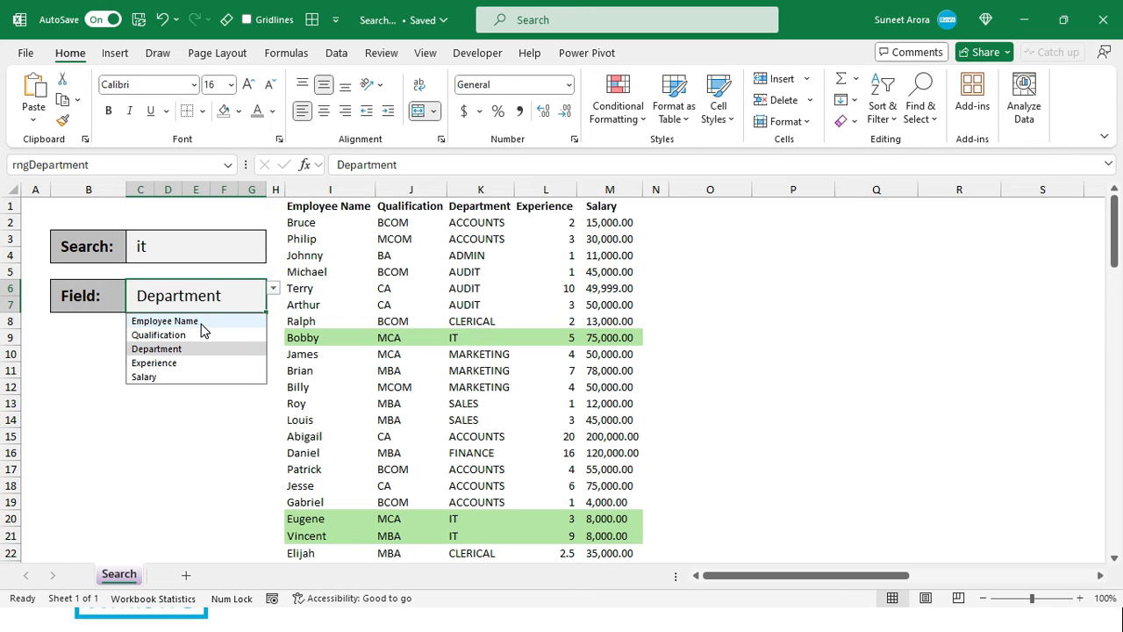
{"action": "left_click", "coordinate": [201, 334]}
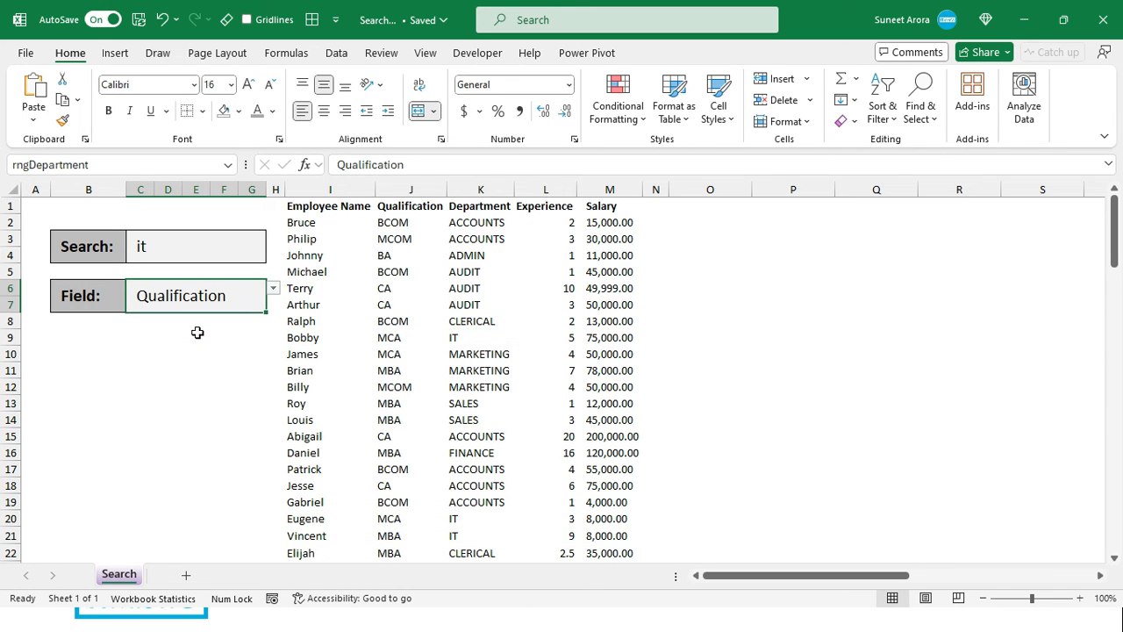
{"action": "scroll", "coordinate": [496, 381], "scroll_direction": "down", "scroll_amount": 3}
{"action": "scroll", "coordinate": [501, 376], "scroll_direction": "up", "scroll_amount": 3}
{"action": "left_click", "coordinate": [274, 290]}
{"action": "left_click", "coordinate": [154, 362]}
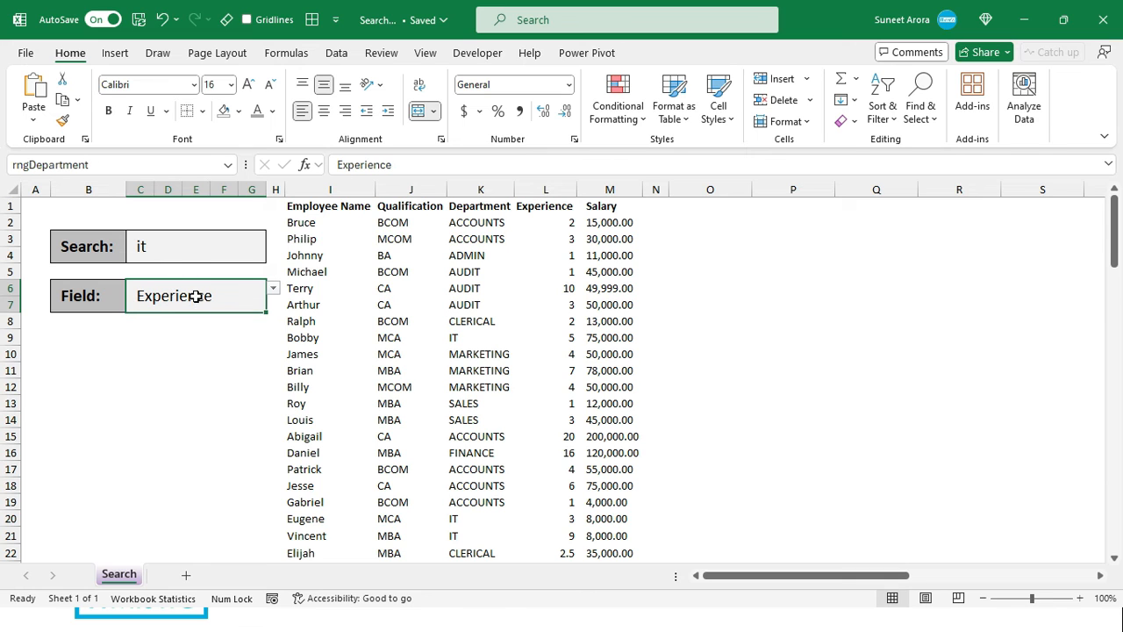
Set the Field selection back to Department and review the Search and Field entries.
{"action": "left_click", "coordinate": [274, 289]}
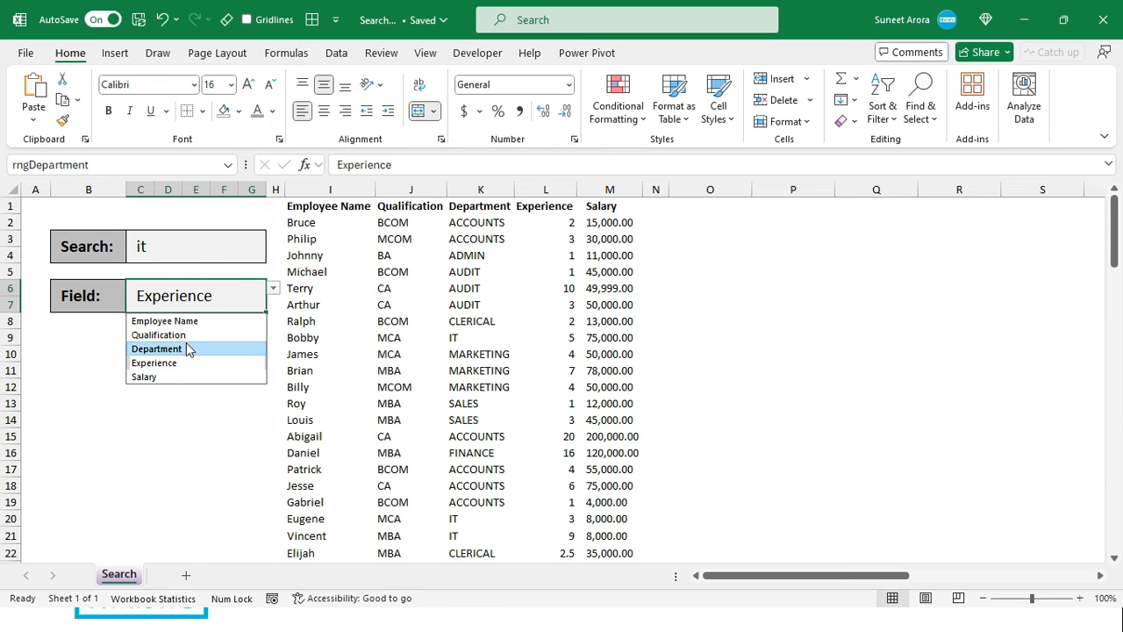
{"action": "left_click", "coordinate": [193, 350]}
{"action": "left_click", "coordinate": [211, 252]}
{"action": "left_click", "coordinate": [218, 296]}
{"action": "left_click", "coordinate": [230, 244]}
{"action": "left_click", "coordinate": [238, 293]}
{"action": "left_click", "coordinate": [242, 246]}
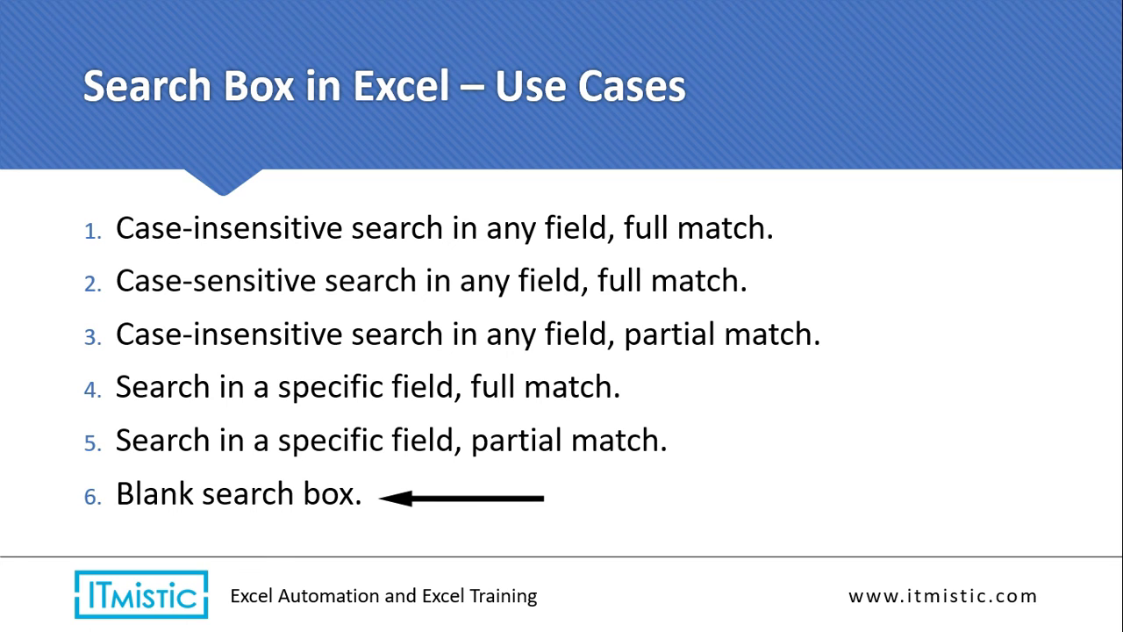
Switch from the slide show to the Search.xlsx workbook in Excel and clear the Search box.
{"action": "key", "text": "alt+Tab"}
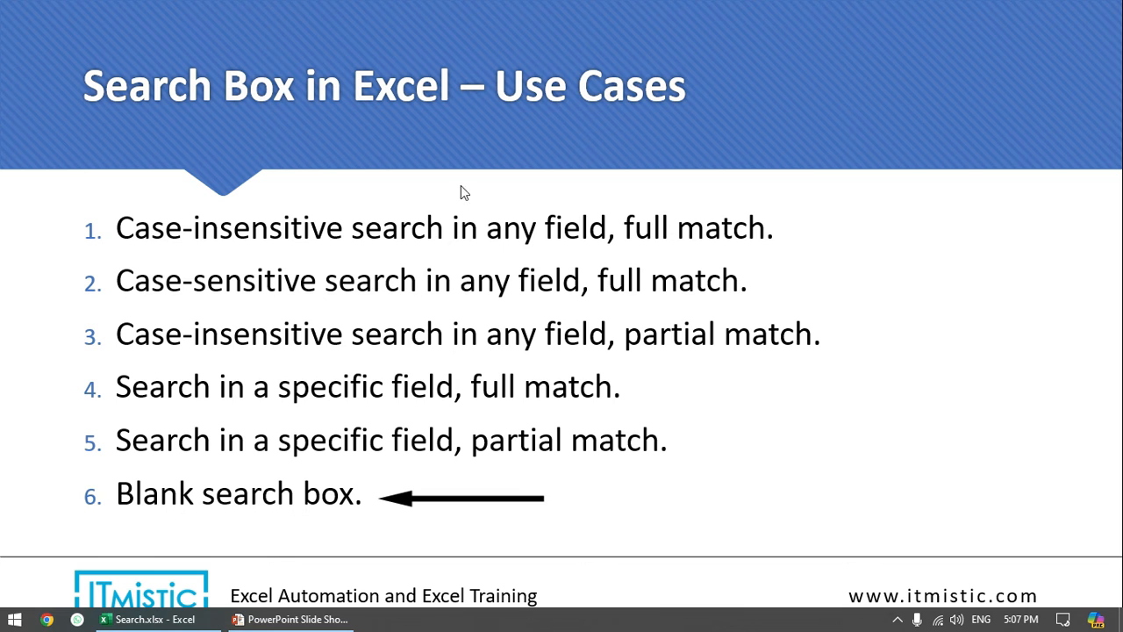
{"action": "left_click", "coordinate": [195, 620]}
{"action": "key", "text": "Delete"}
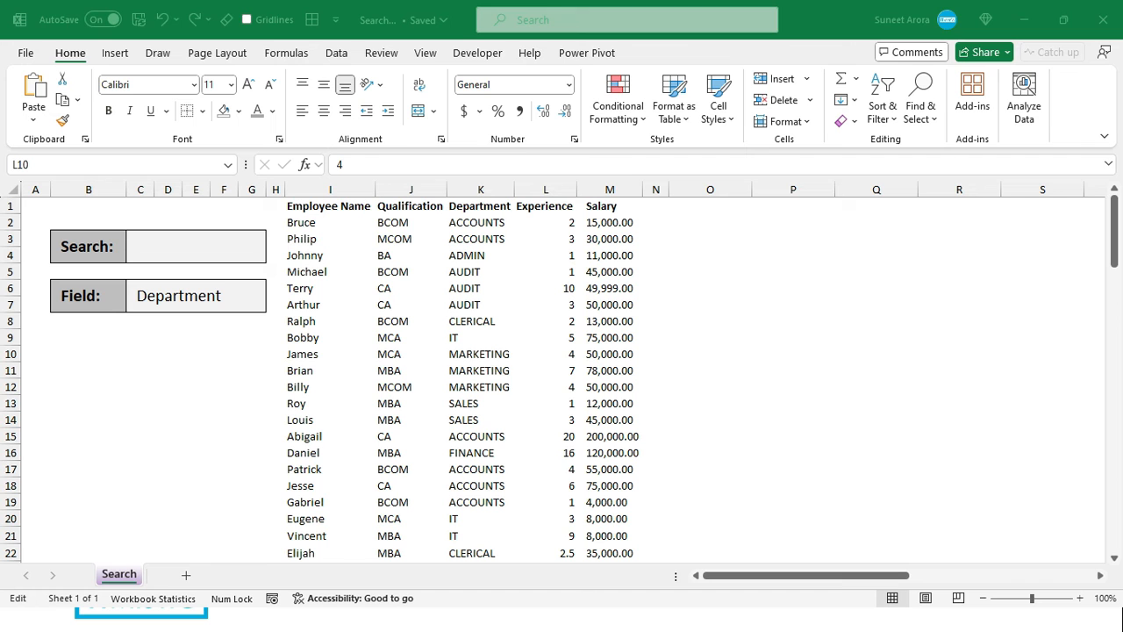
Replace the employee table's conditional formatting formula with =OR(ISNUMBER(SEARCH(rngSearchText,$I2:$M2))) and apply the rule.
{"action": "left_click", "coordinate": [429, 281]}
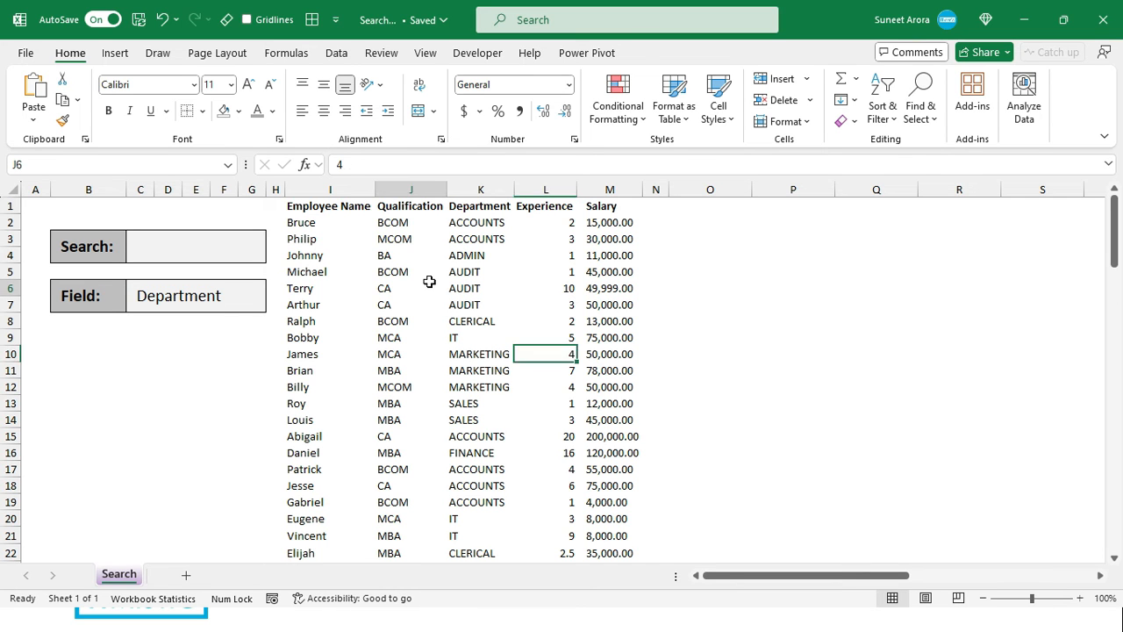
{"action": "left_click", "coordinate": [618, 98]}
{"action": "left_click", "coordinate": [641, 366]}
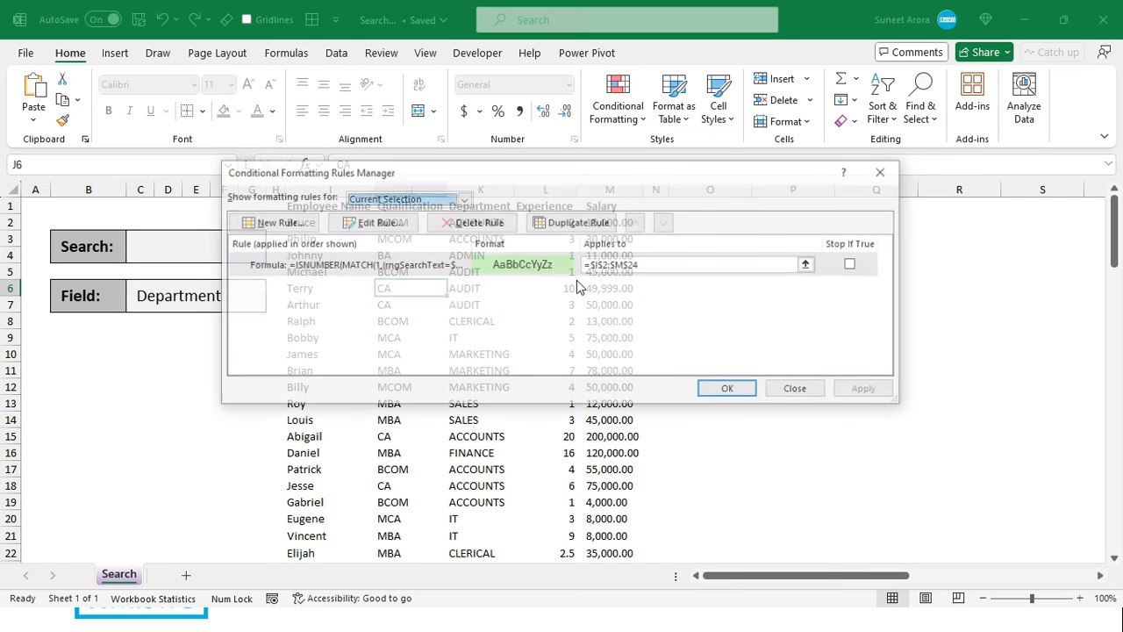
{"action": "left_click", "coordinate": [366, 225]}
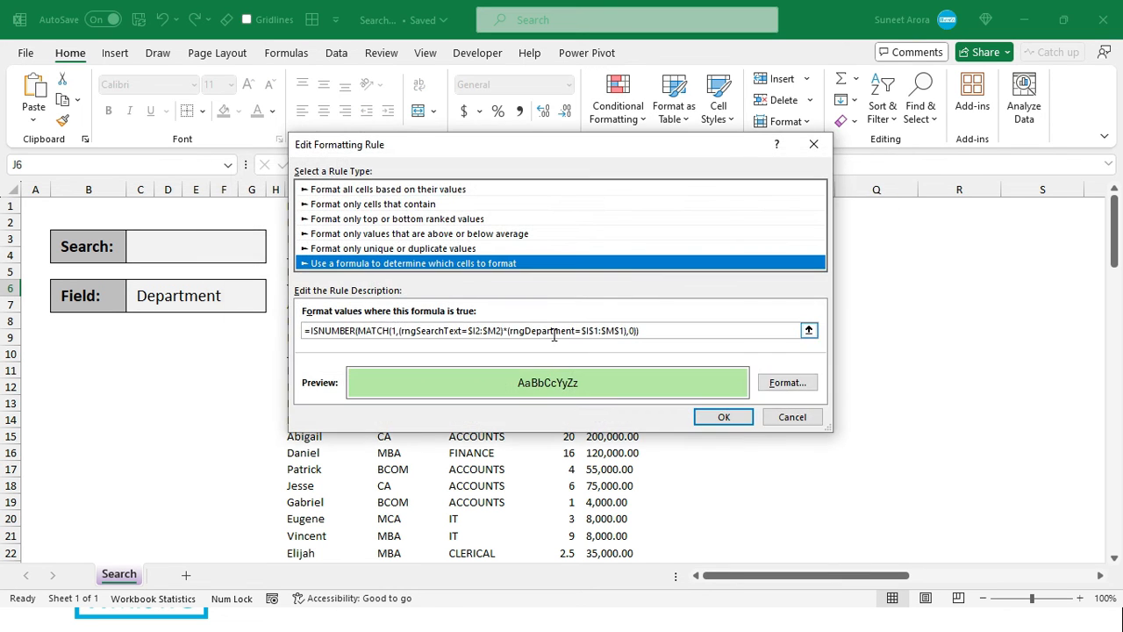
{"action": "left_click_drag", "start_coordinate": [655, 333], "coordinate": [279, 305]}
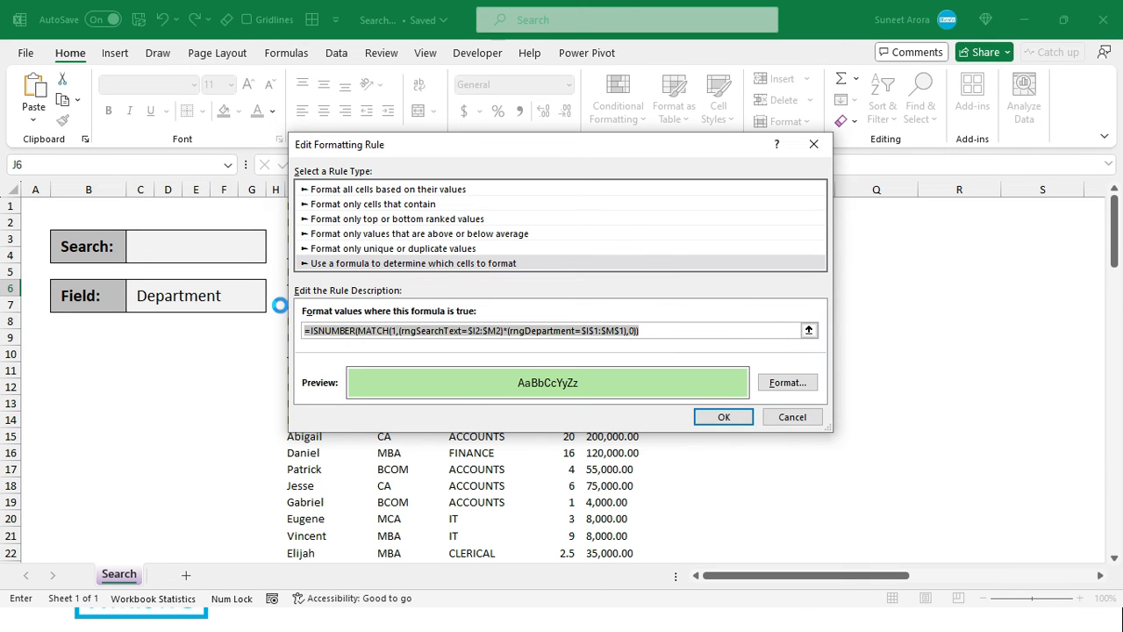
{"action": "type", "text": "=OR(ISNUMBER(SEARCH(rngSearchText,$I2:$M2)))"}
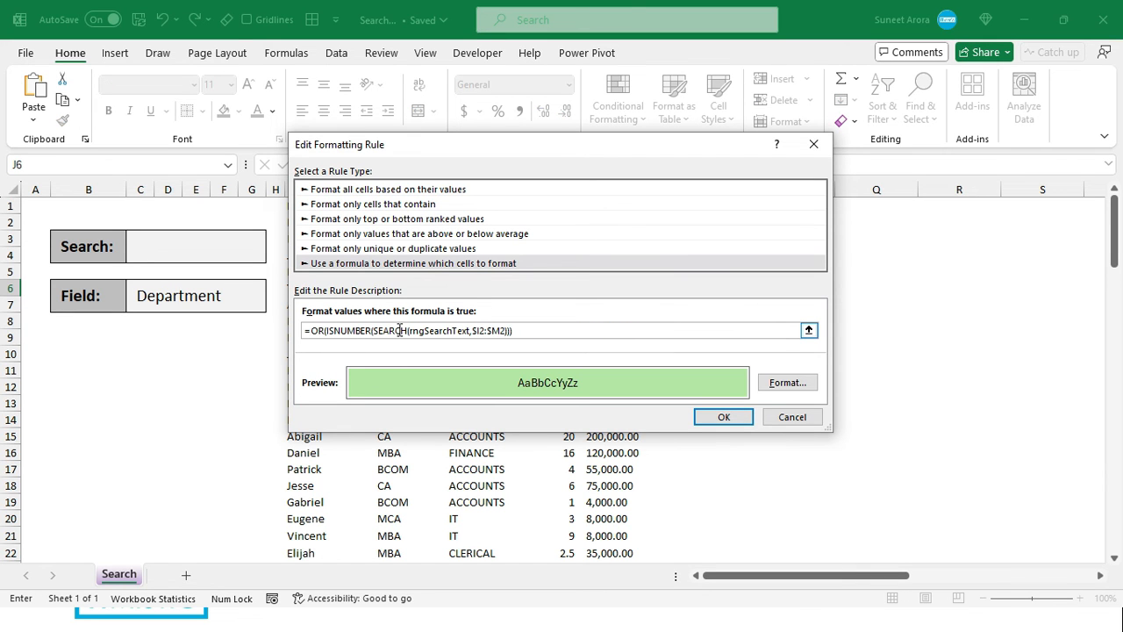
{"action": "left_click", "coordinate": [723, 417]}
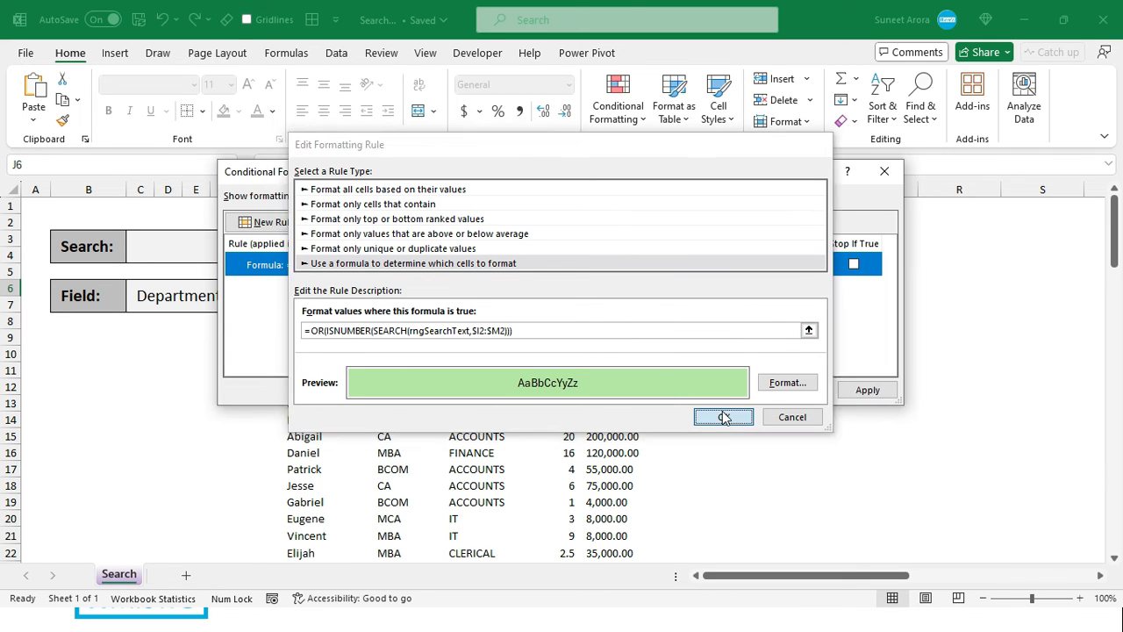
{"action": "left_click", "coordinate": [730, 389]}
Test the partial-match rule by searching for ca and inspect the matching Qualification and Department entries.
{"action": "left_click", "coordinate": [480, 321]}
{"action": "left_click", "coordinate": [364, 240]}
{"action": "left_click", "coordinate": [190, 238]}
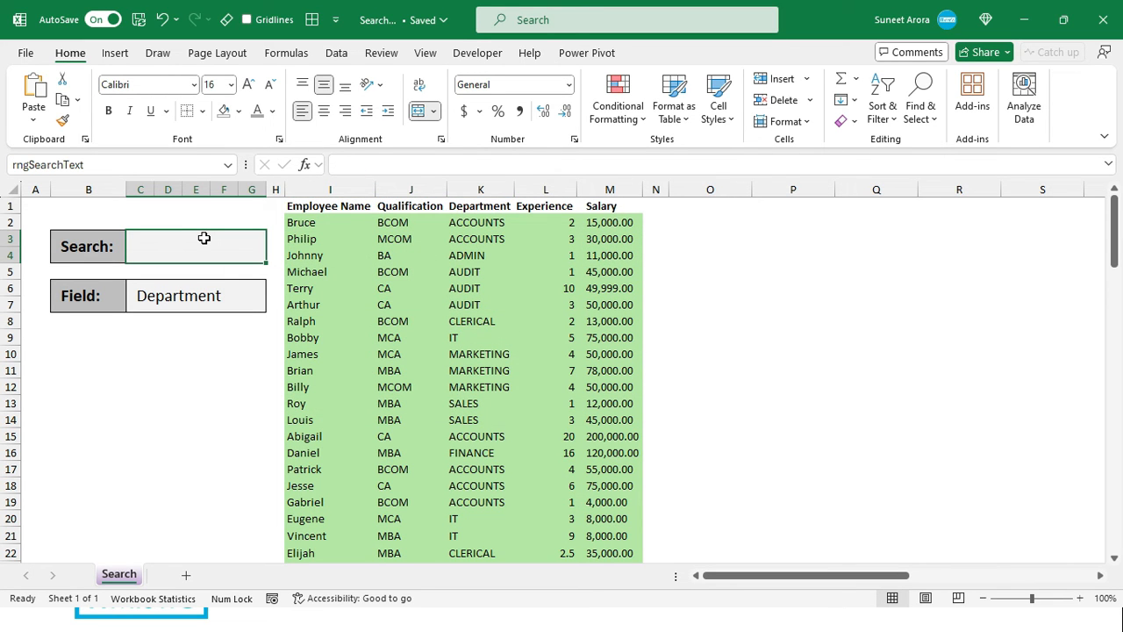
{"action": "type", "text": "ca"}
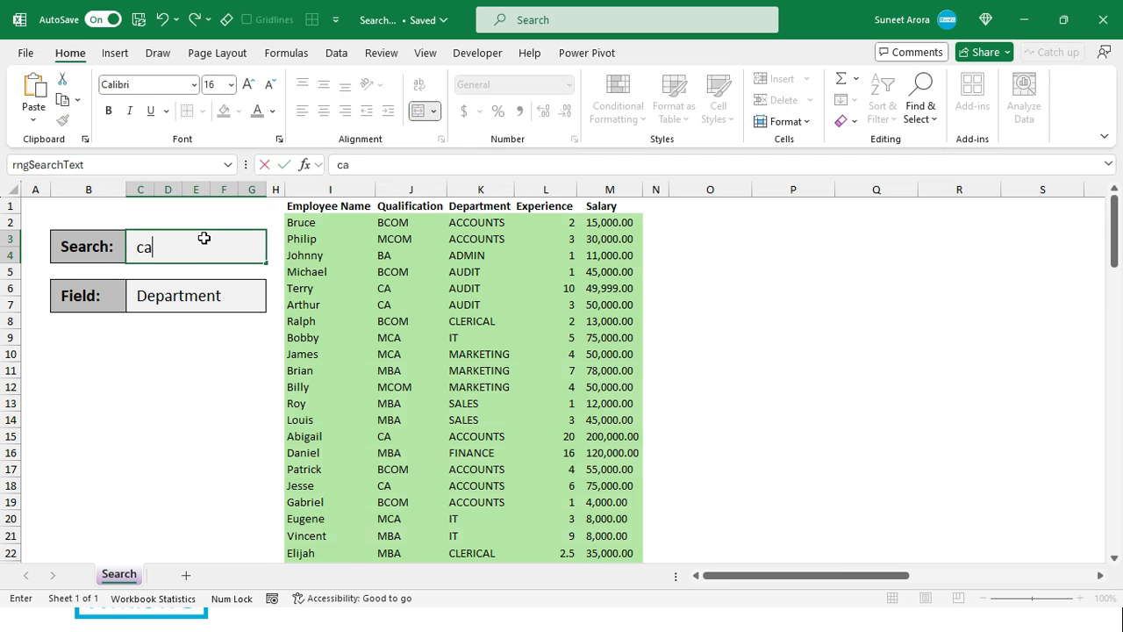
{"action": "key", "text": "Return"}
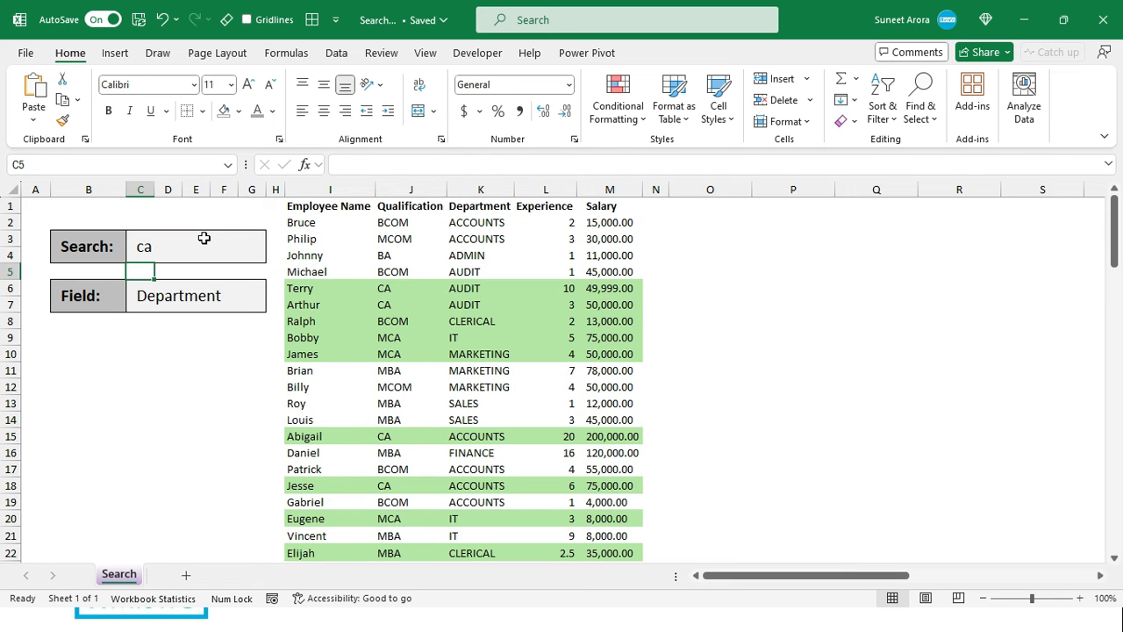
{"action": "left_click", "coordinate": [413, 291]}
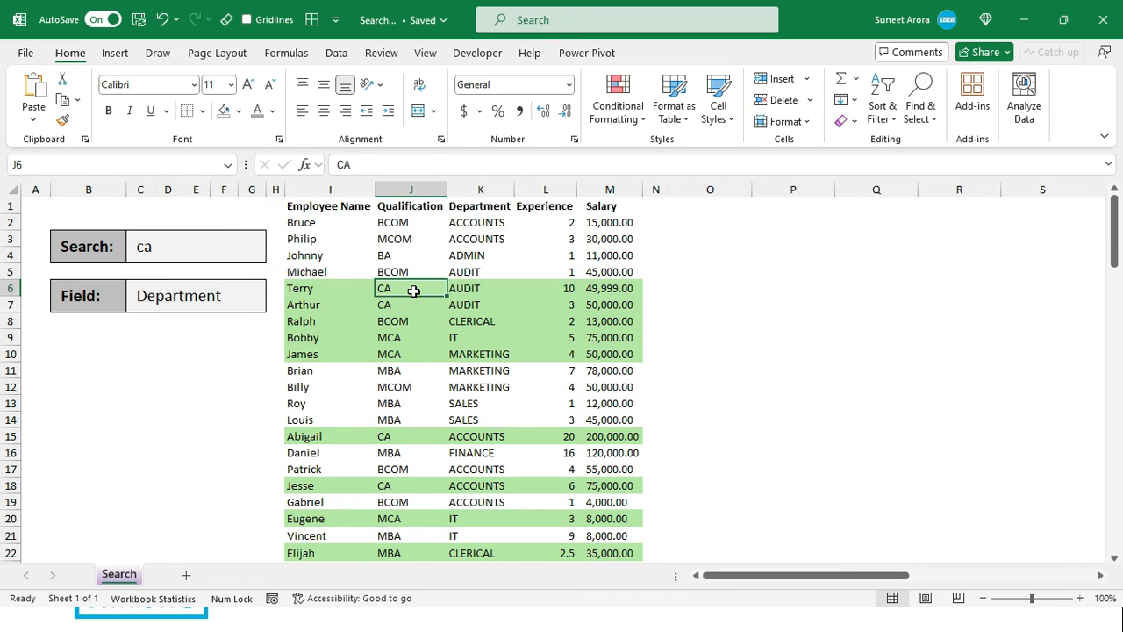
{"action": "left_click", "coordinate": [456, 321]}
{"action": "double_click", "coordinate": [477, 321]}
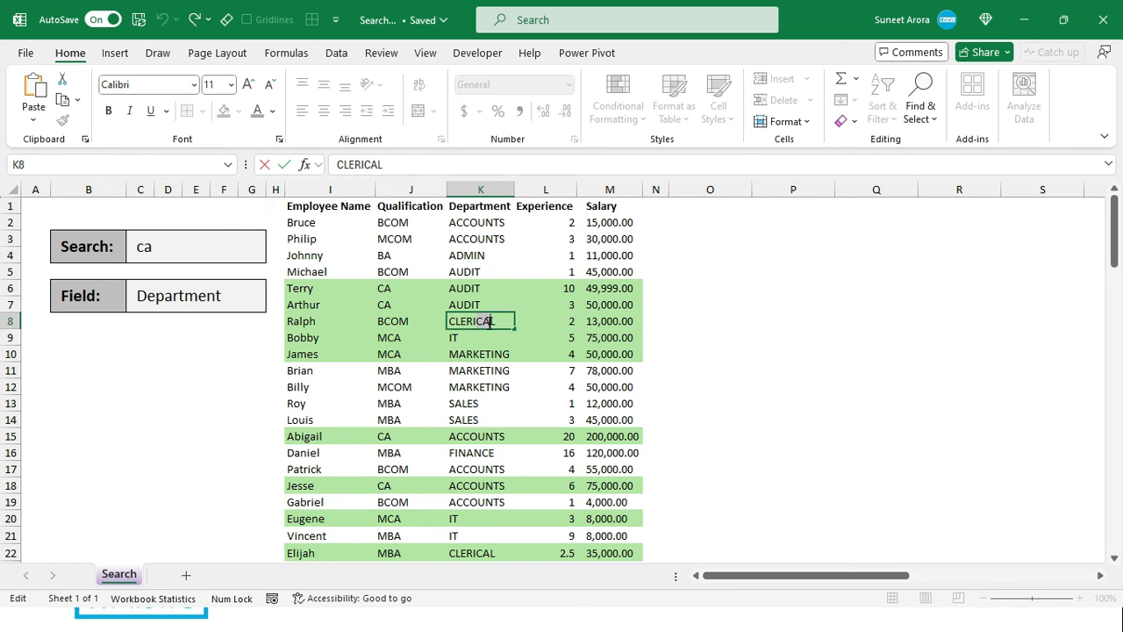
{"action": "key", "text": "Escape"}
Clear the Search text and review the Search and Field entries beside the employee table.
{"action": "left_click", "coordinate": [221, 240]}
{"action": "key", "text": "Delete"}
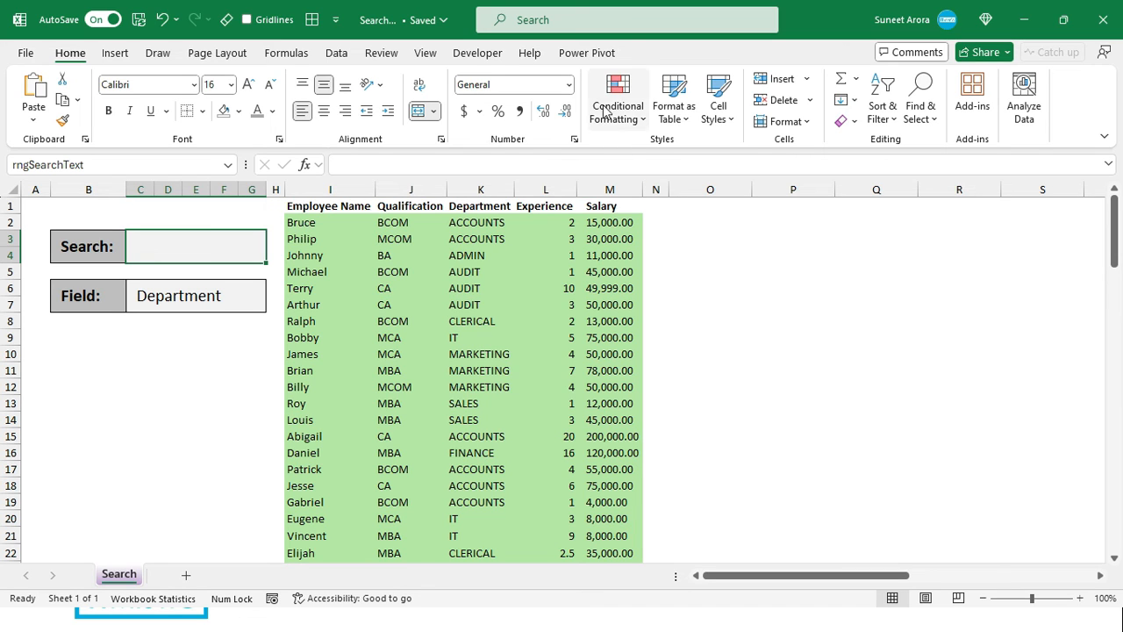
{"action": "left_click", "coordinate": [713, 226]}
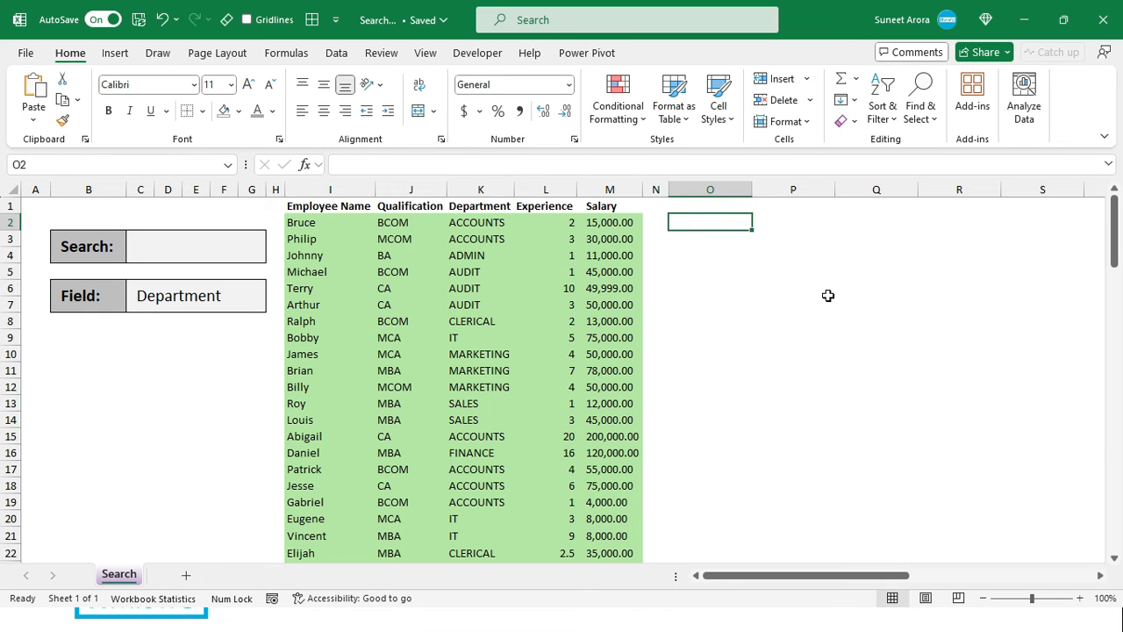
{"action": "left_click_drag", "start_coordinate": [70, 286], "coordinate": [176, 299]}
{"action": "left_click", "coordinate": [171, 244]}
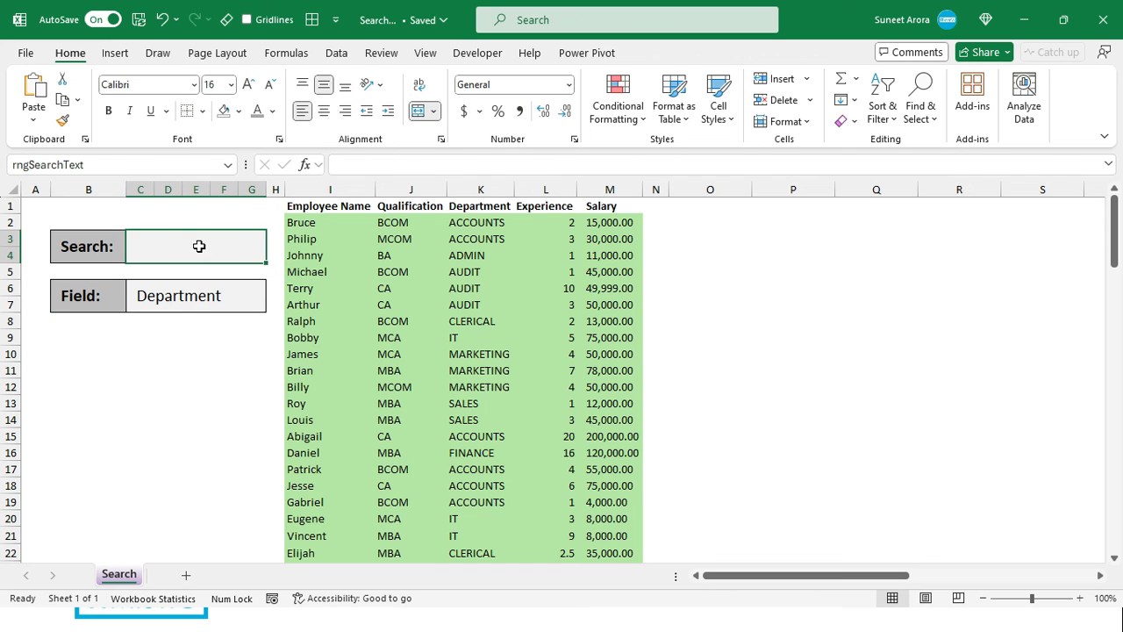
Enter the formula =ISBLANK(rngSearchText) in cell O2 to check whether the search box is empty.
{"action": "left_click", "coordinate": [742, 237]}
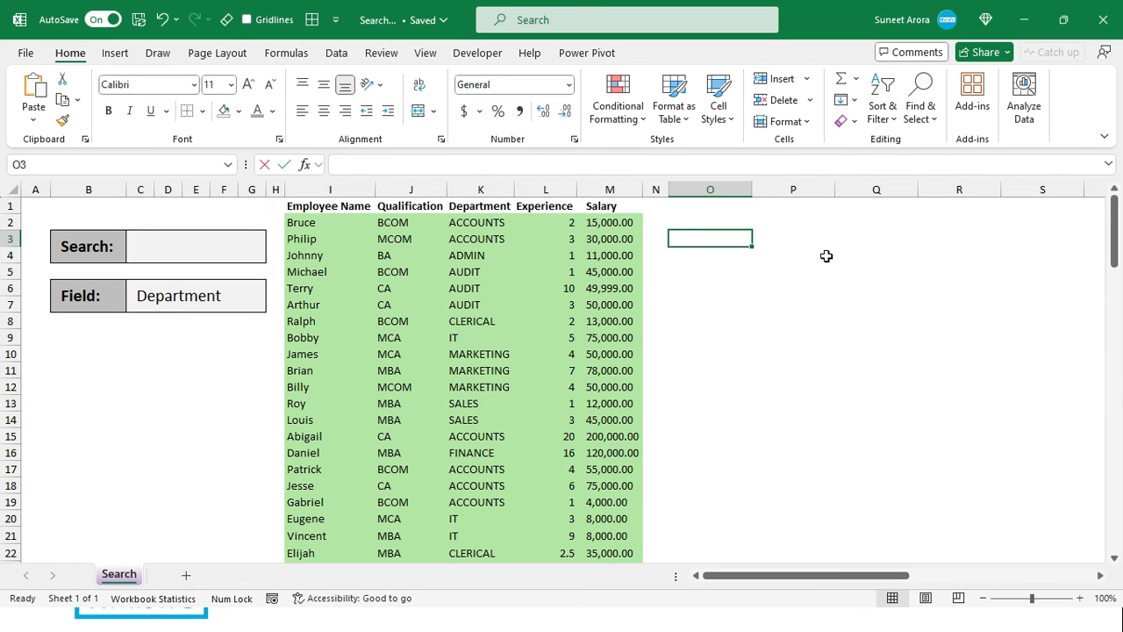
{"action": "type", "text": "="}
{"action": "key", "text": "Escape"}
{"action": "key", "text": "Up"}
{"action": "type", "text": "=is"}
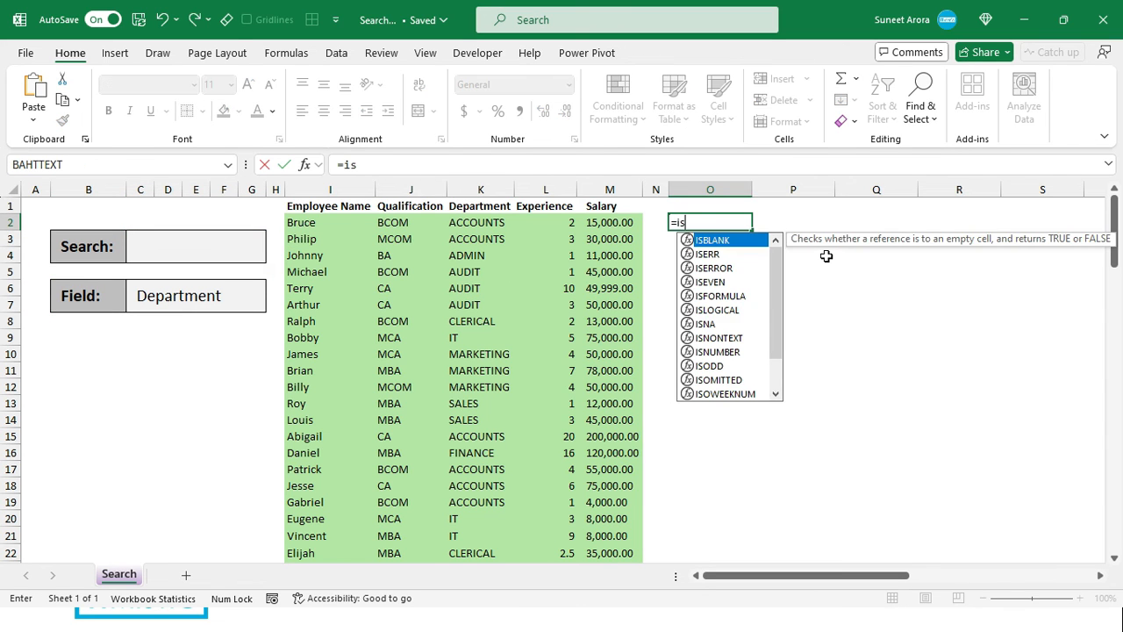
{"action": "key", "text": "Tab"}
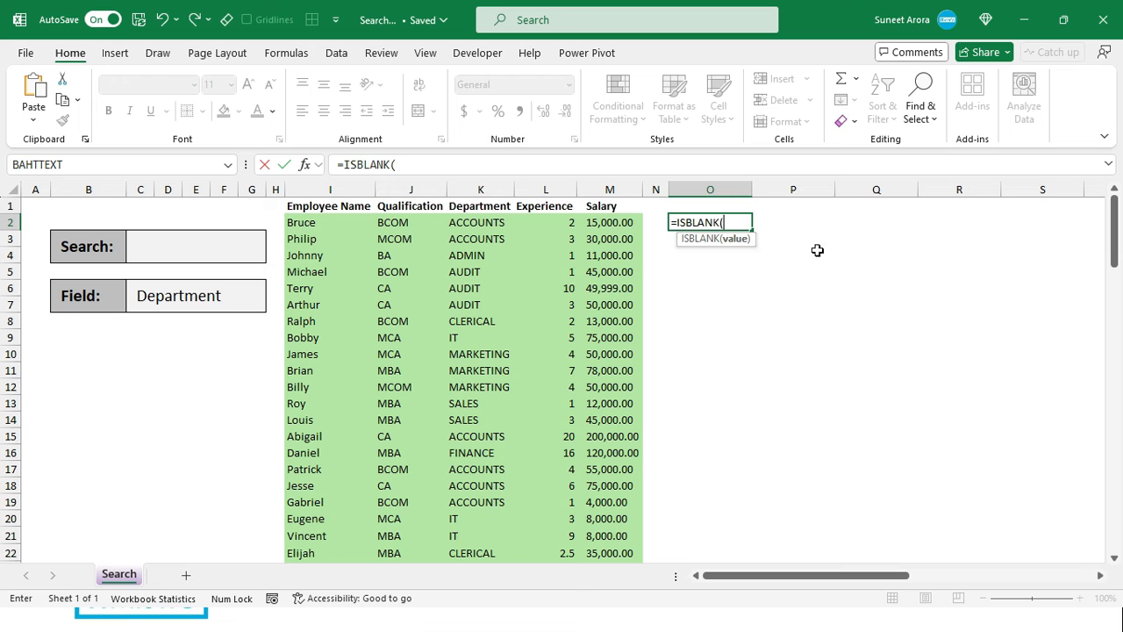
{"action": "left_click", "coordinate": [211, 249]}
{"action": "key", "text": "Return"}
{"action": "key", "text": "Up"}
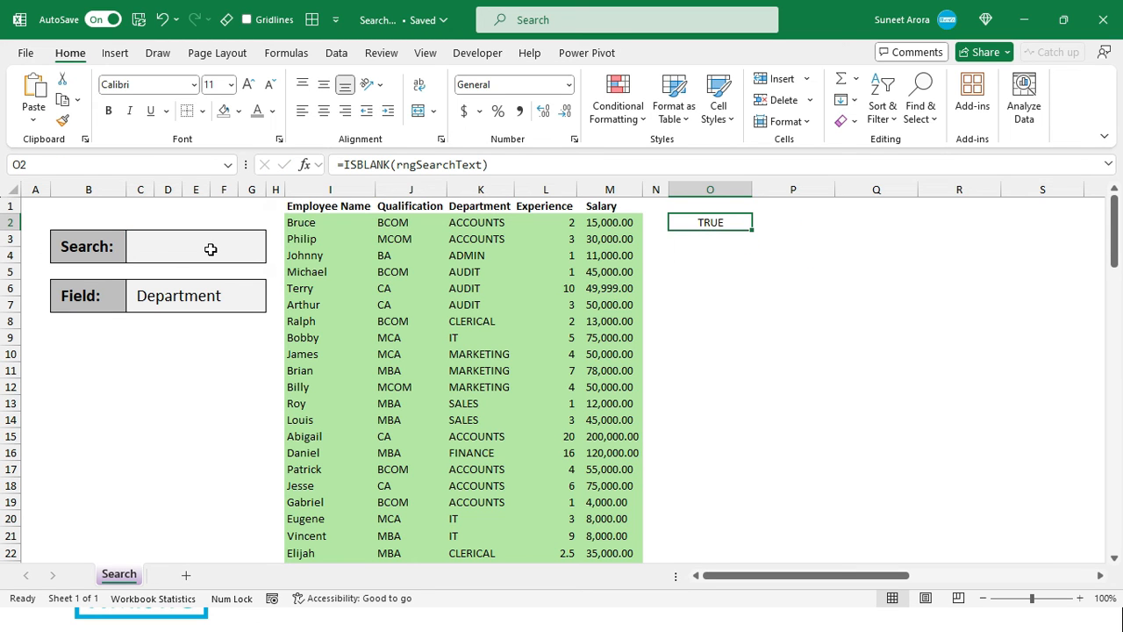
Try filling the ISBLANK formula from O2 down to row 22, and undo the fill.
{"action": "left_click_drag", "start_coordinate": [753, 230], "coordinate": [756, 559]}
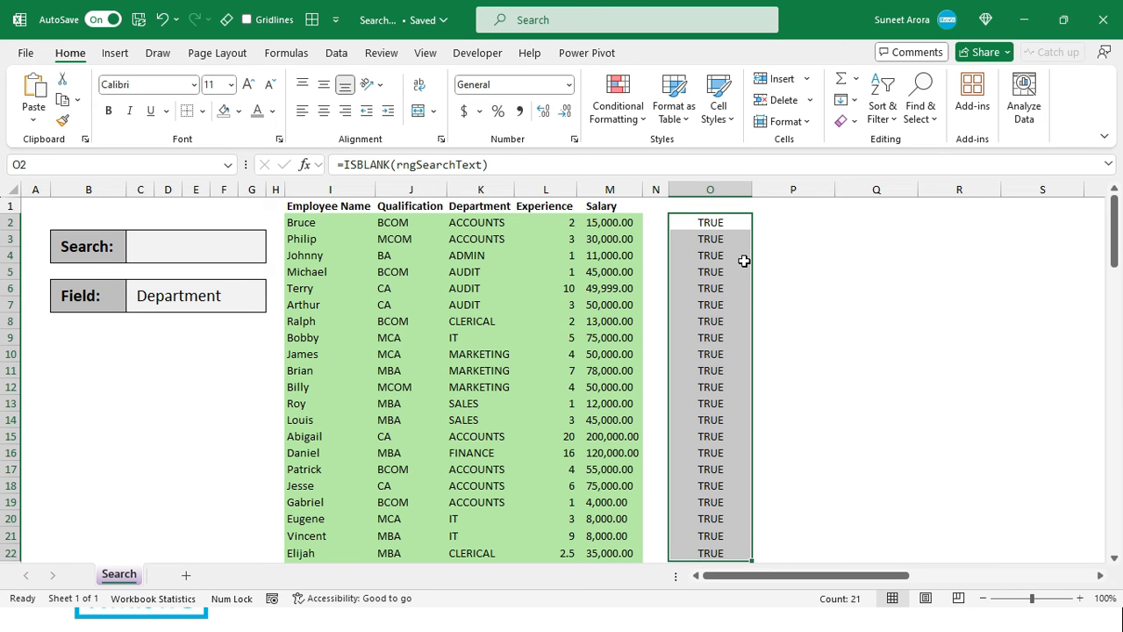
{"action": "key", "text": "ctrl+z"}
Test the ISBLANK formula in O2 by searching for ca and emptying the Search box again.
{"action": "left_click", "coordinate": [207, 261]}
{"action": "double_click", "coordinate": [223, 245]}
{"action": "type", "text": "ca"}
{"action": "key", "text": "Return"}
{"action": "left_click", "coordinate": [717, 222]}
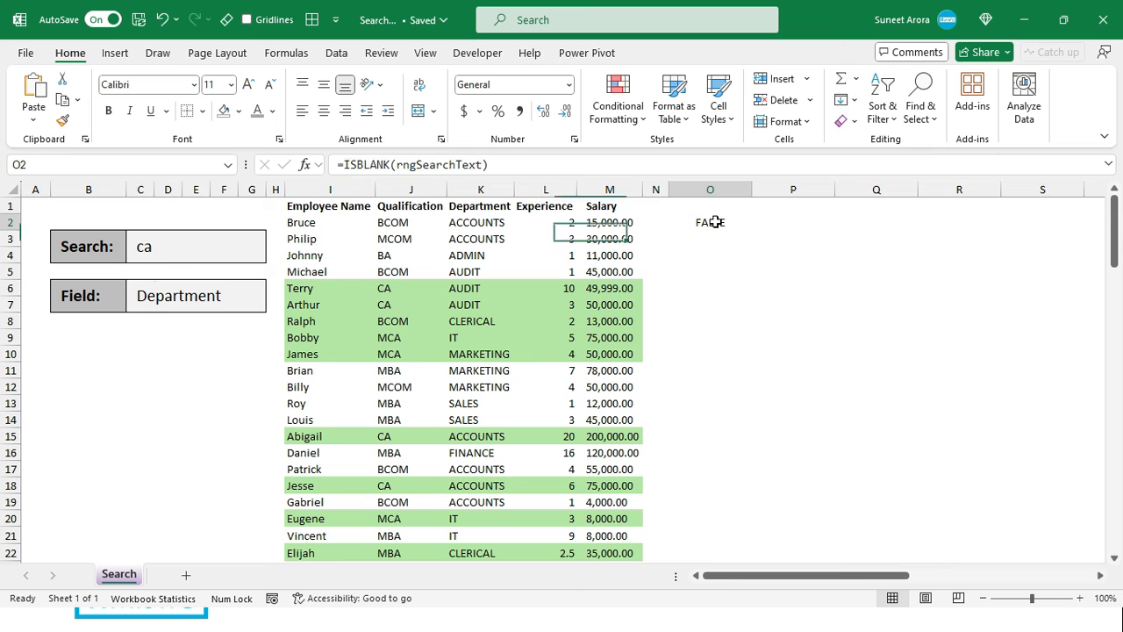
{"action": "left_click", "coordinate": [194, 256]}
{"action": "key", "text": "Delete"}
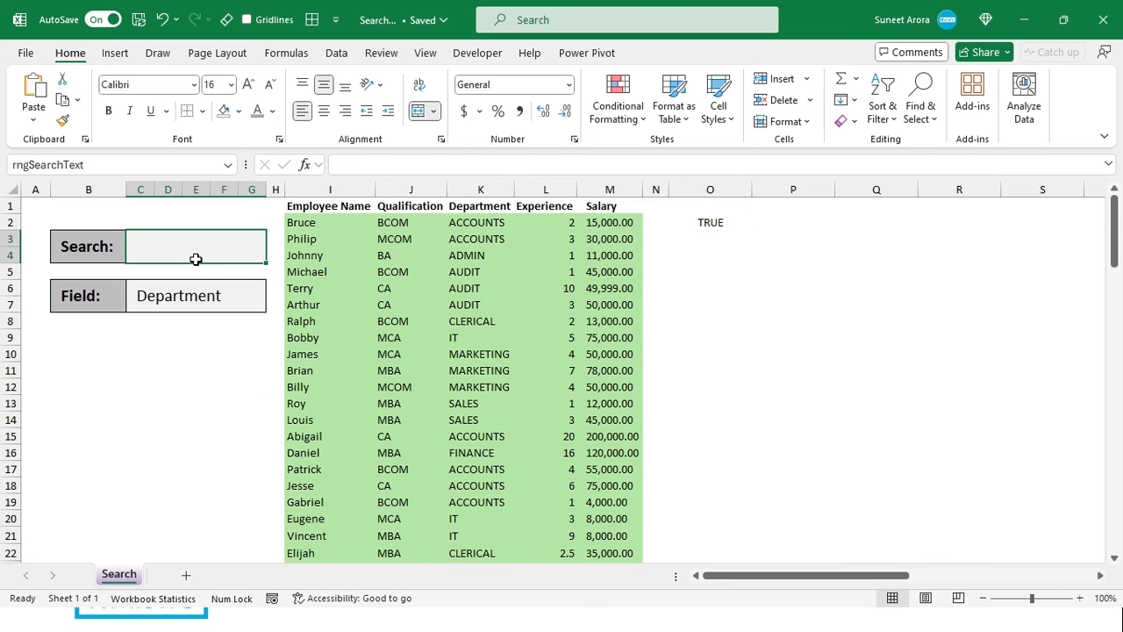
Wrap the formula in O2 in NOT so that it reads =NOT(ISBLANK(rngSearchText)).
{"action": "left_click", "coordinate": [711, 222]}
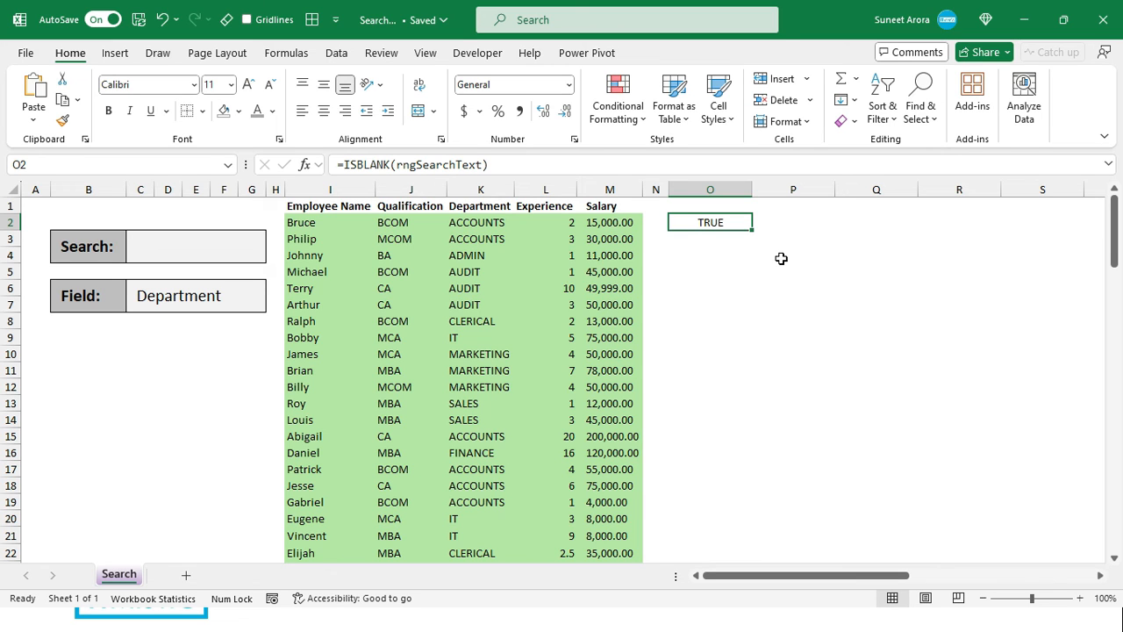
{"action": "key", "text": "F2"}
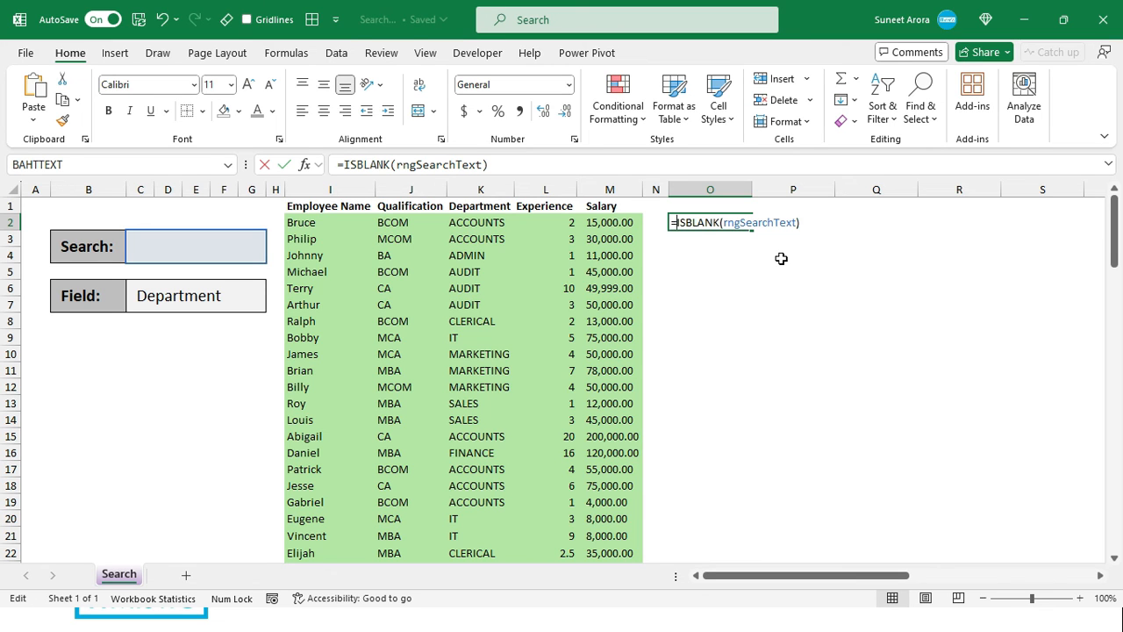
{"action": "key", "text": "Home"}
{"action": "key", "text": "Right"}
{"action": "type", "text": "no"}
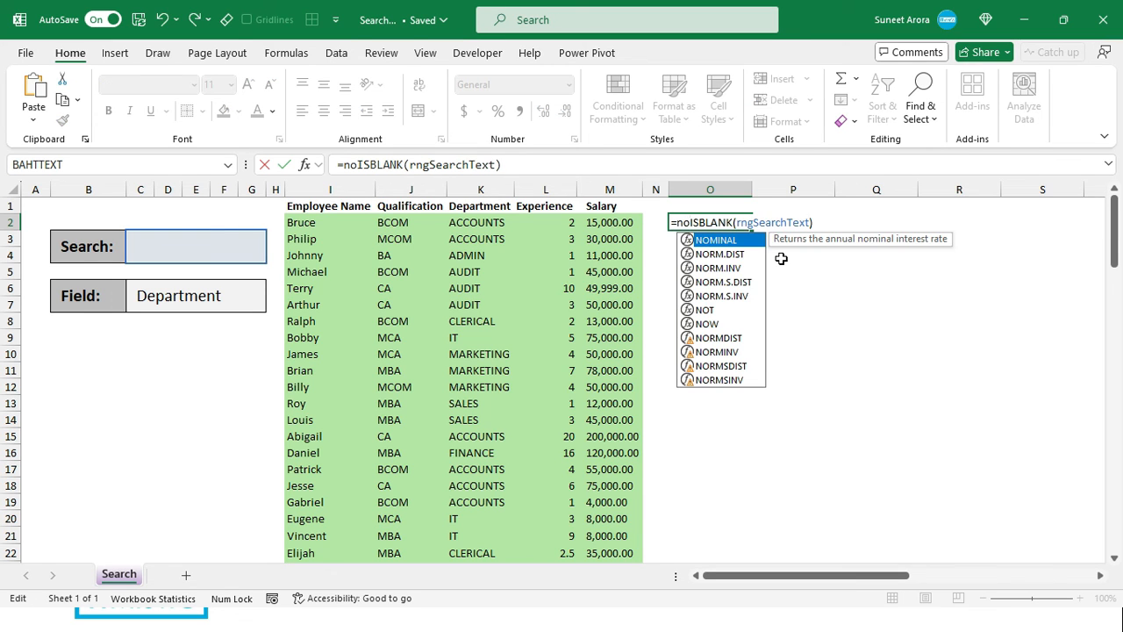
{"action": "type", "text": "t"}
{"action": "key", "text": "Tab"}
{"action": "type", "text": ")"}
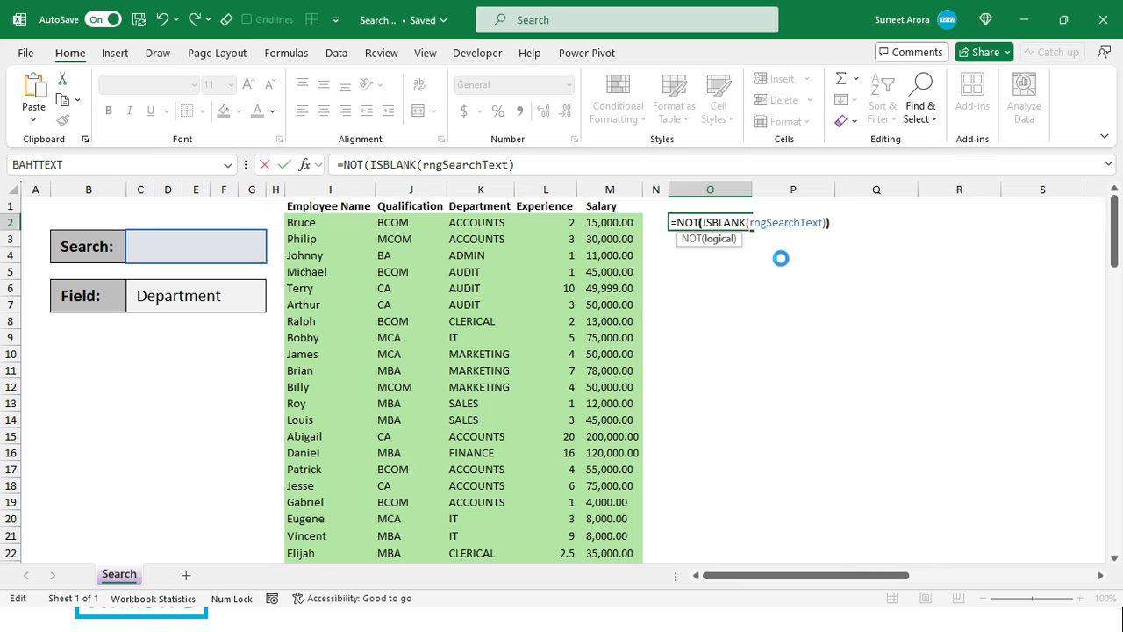
{"action": "key", "text": "Return"}
{"action": "key", "text": "Up"}
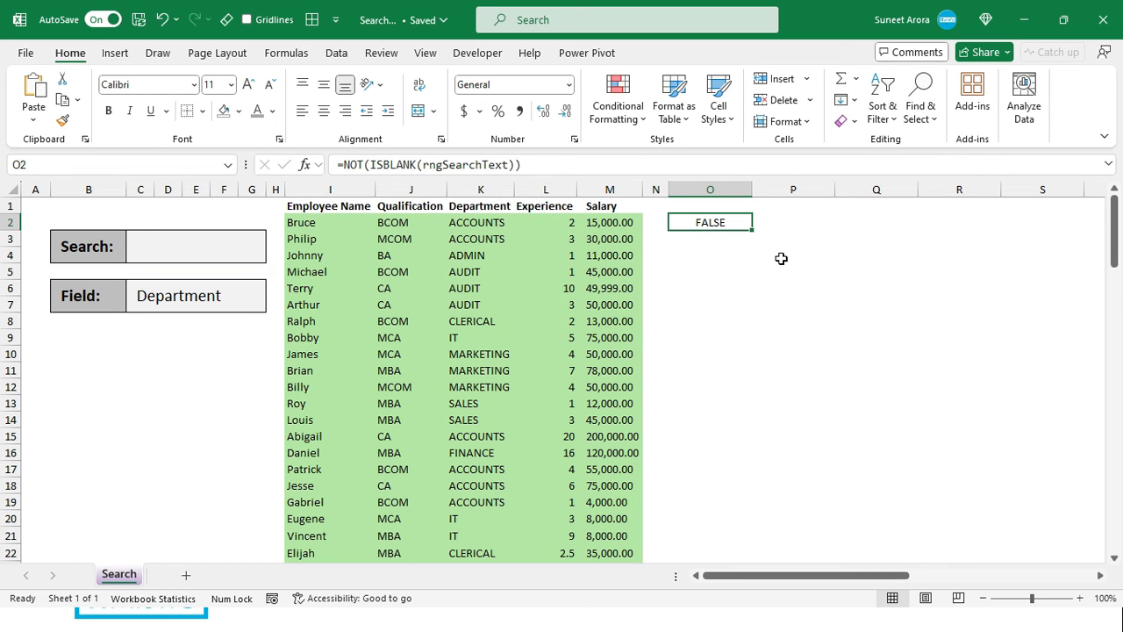
Copy the formula from O2 and append it to the highlighting rule's formula as *=NOT(ISBLANK(rngSearchText)).
{"action": "key", "text": "F2"}
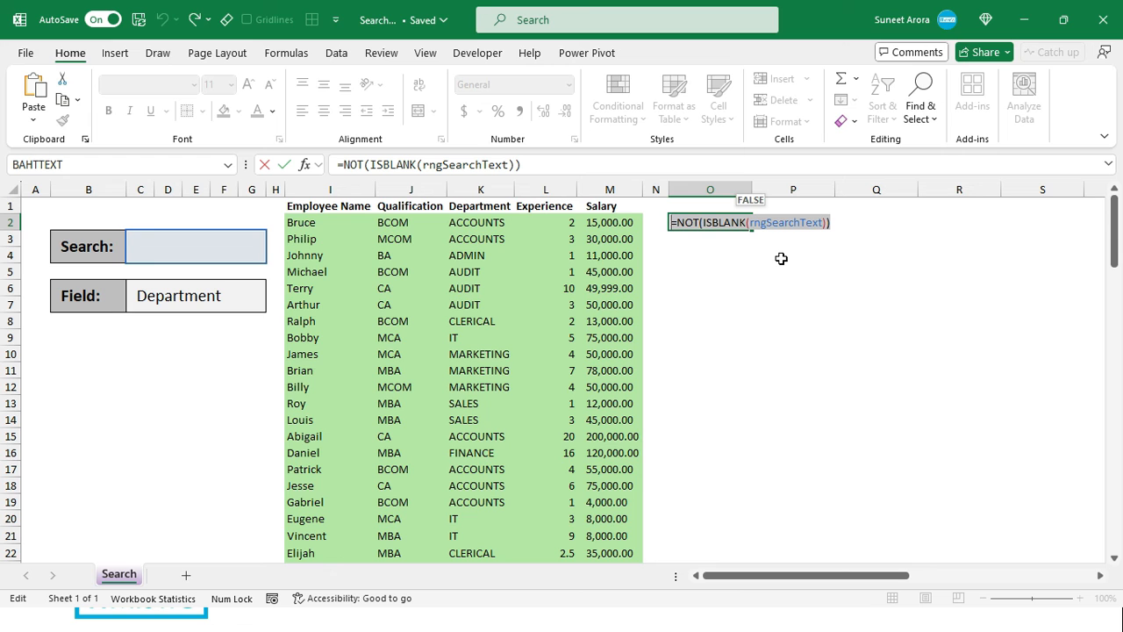
{"action": "key", "text": "Escape"}
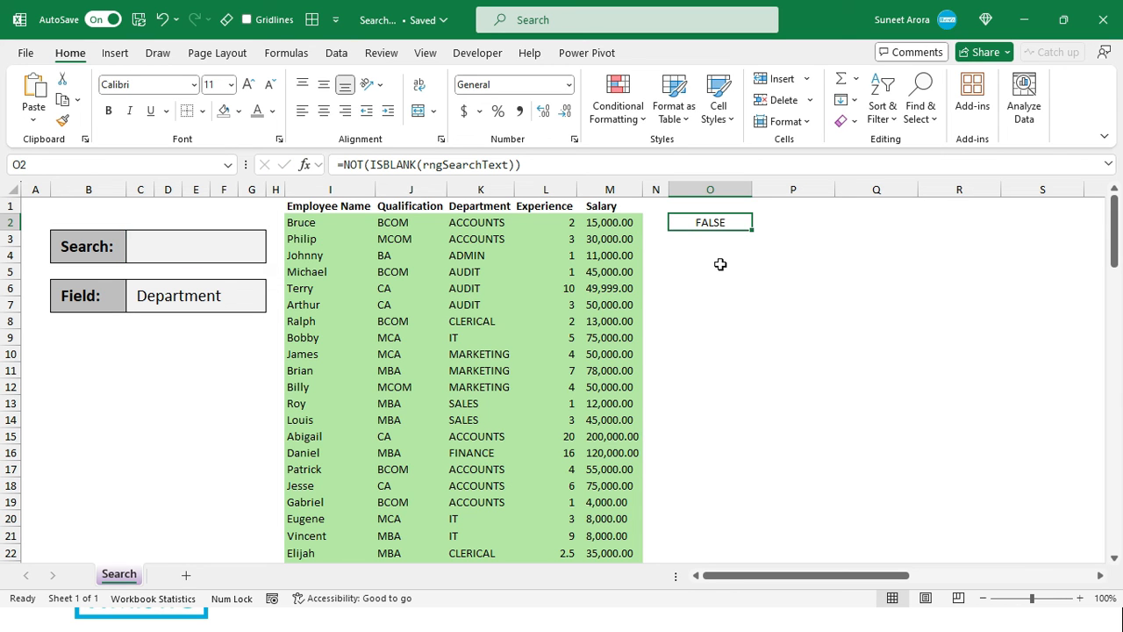
{"action": "left_click", "coordinate": [482, 302]}
{"action": "left_click", "coordinate": [384, 256]}
{"action": "left_click", "coordinate": [617, 96]}
{"action": "left_click", "coordinate": [654, 367]}
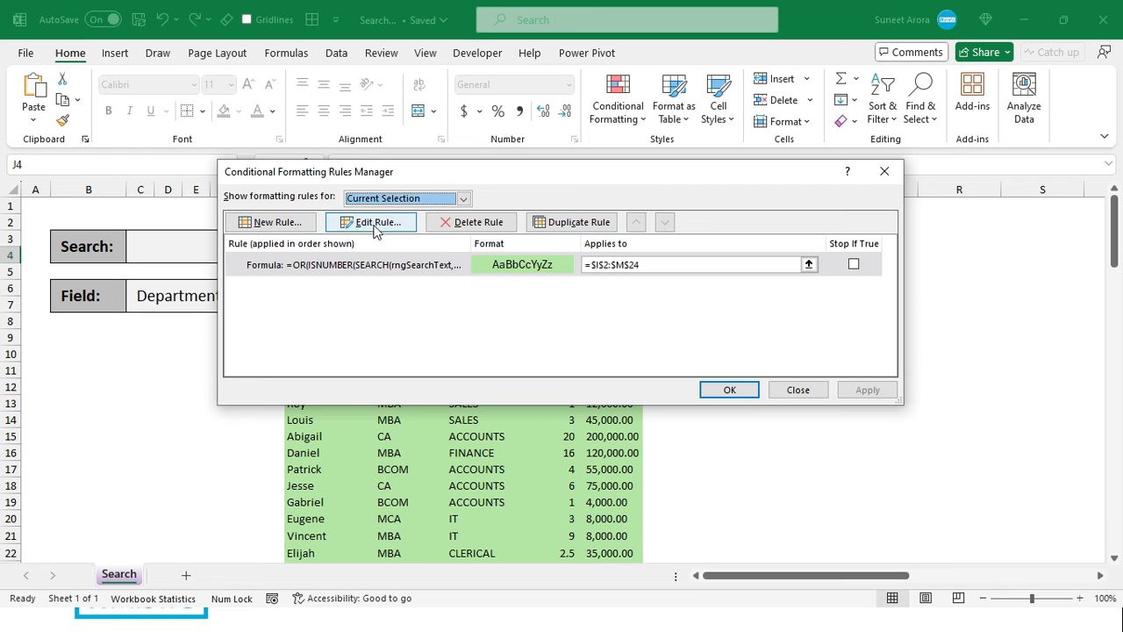
{"action": "left_click", "coordinate": [375, 227]}
{"action": "left_click", "coordinate": [532, 331]}
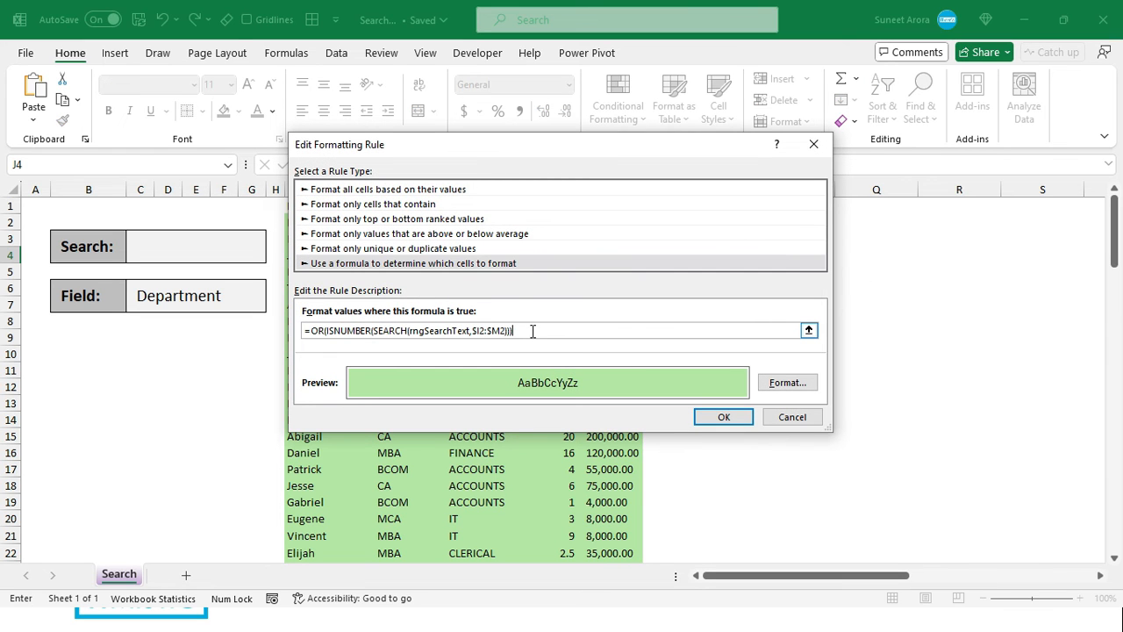
{"action": "left_click_drag", "start_coordinate": [528, 331], "coordinate": [286, 330]}
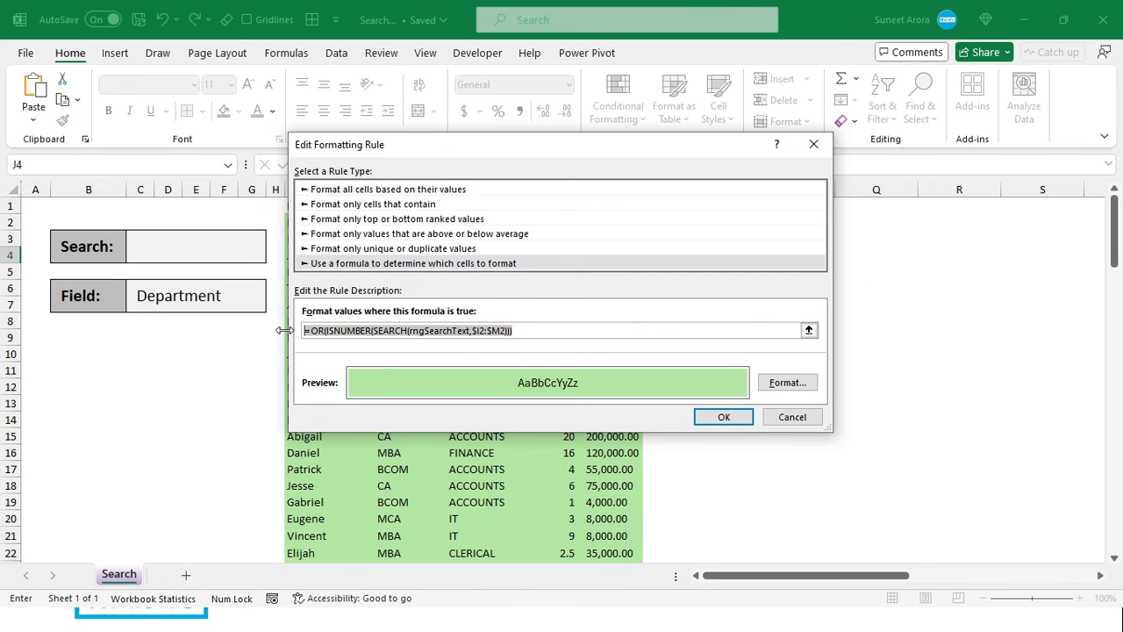
{"action": "left_click", "coordinate": [575, 329]}
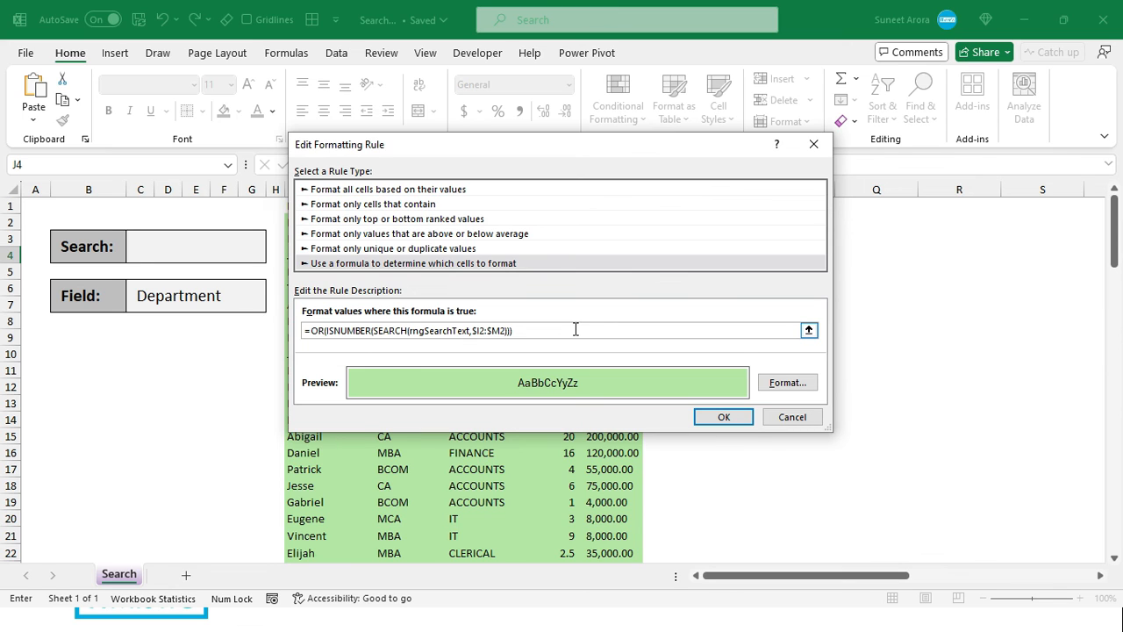
{"action": "type", "text": "*"}
{"action": "type", "text": "NOT(ISBLANK(rngSearchText))"}
Select and copy the complete combined formula in the highlighting rule being edited.
{"action": "key", "text": "F2"}
{"action": "key", "text": "shift+Home"}
{"action": "key", "text": "ctrl+c"}
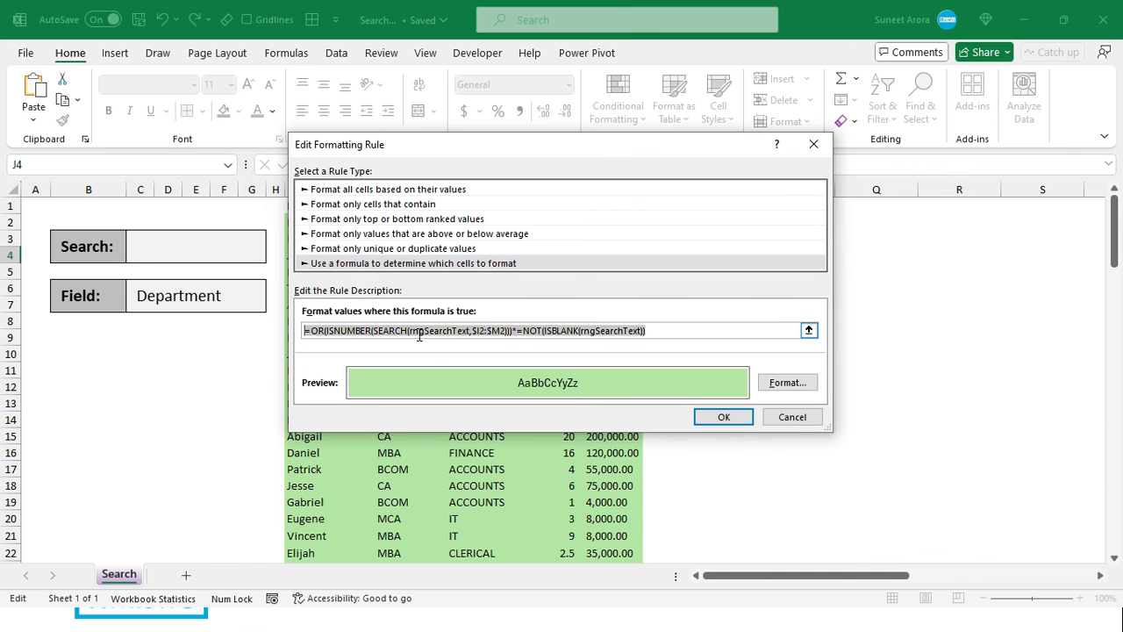
Remove the extra equals sign before NOT so the rule reads =OR(ISNUMBER(SEARCH(rngSearchText,$I2:$M2)))*NOT(ISBLANK(rngSearchText)), and apply the rule.
{"action": "left_click", "coordinate": [715, 420]}
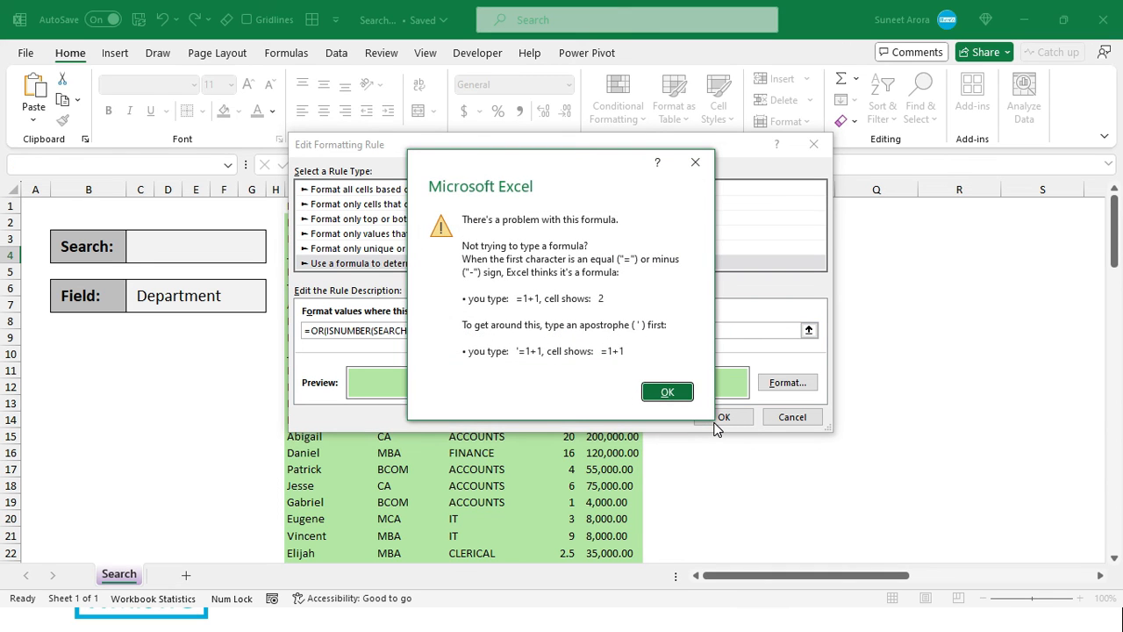
{"action": "left_click", "coordinate": [665, 393]}
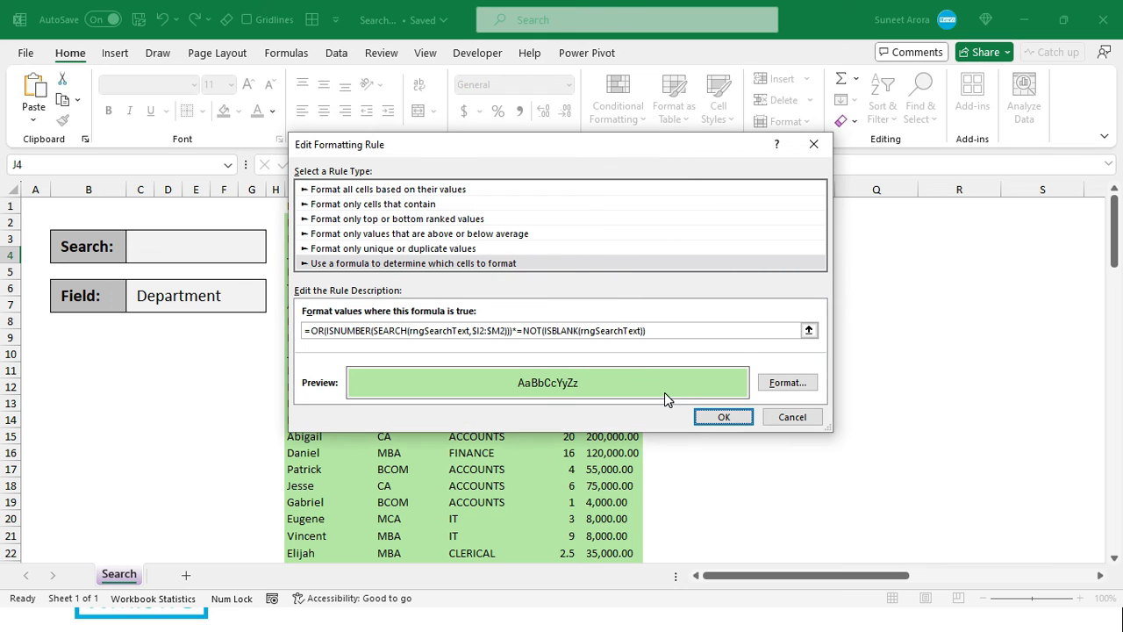
{"action": "left_click", "coordinate": [672, 330]}
{"action": "left_click", "coordinate": [520, 331]}
{"action": "key", "text": "BackSpace"}
{"action": "left_click", "coordinate": [715, 417]}
{"action": "left_click", "coordinate": [722, 392]}
{"action": "left_click", "coordinate": [443, 360]}
{"action": "left_click", "coordinate": [358, 255]}
{"action": "left_click", "coordinate": [453, 303]}
{"action": "left_click", "coordinate": [437, 409]}
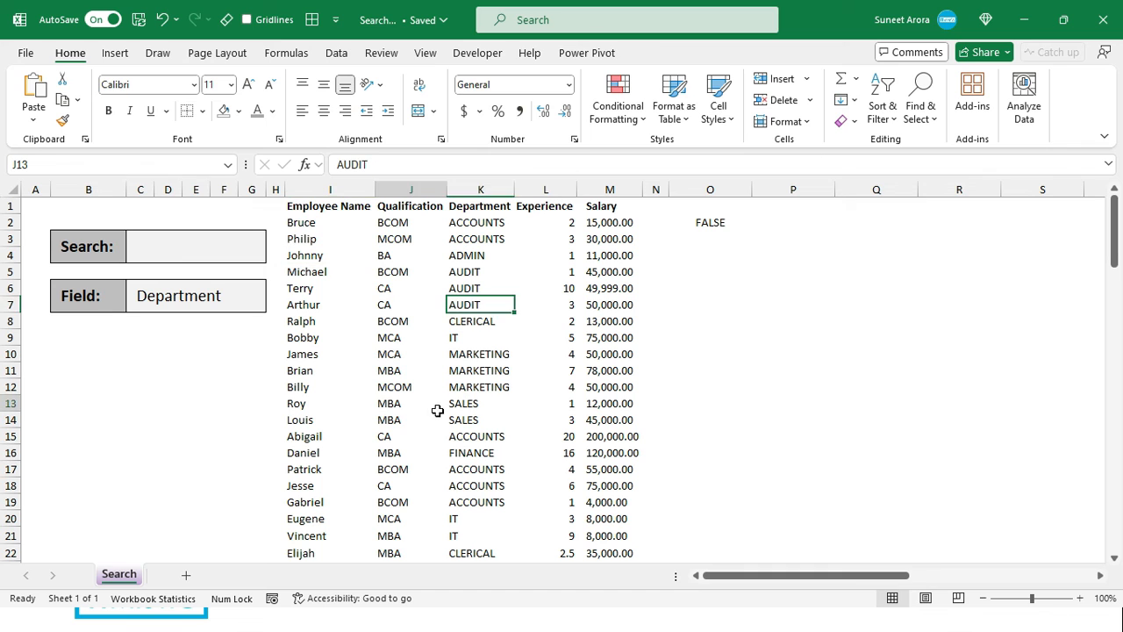
{"action": "left_click", "coordinate": [509, 419]}
Test the revised highlighting rule by searching for ca, re, ri and ric, and empty the Search box again.
{"action": "left_click", "coordinate": [206, 244]}
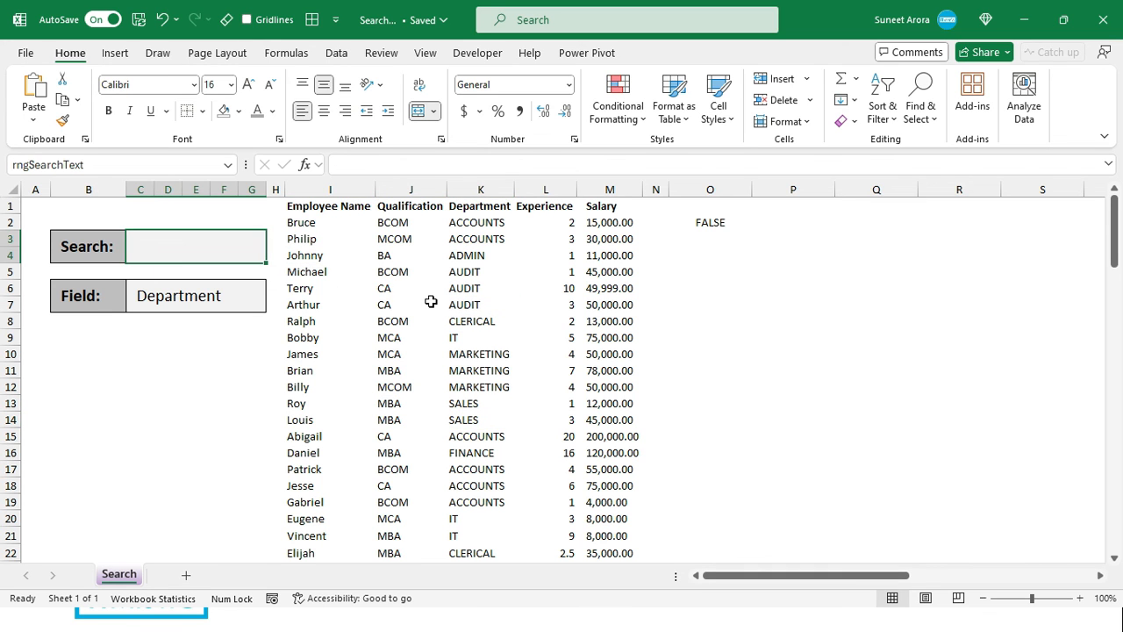
{"action": "type", "text": "ca"}
{"action": "key", "text": "Return"}
{"action": "left_click", "coordinate": [227, 254]}
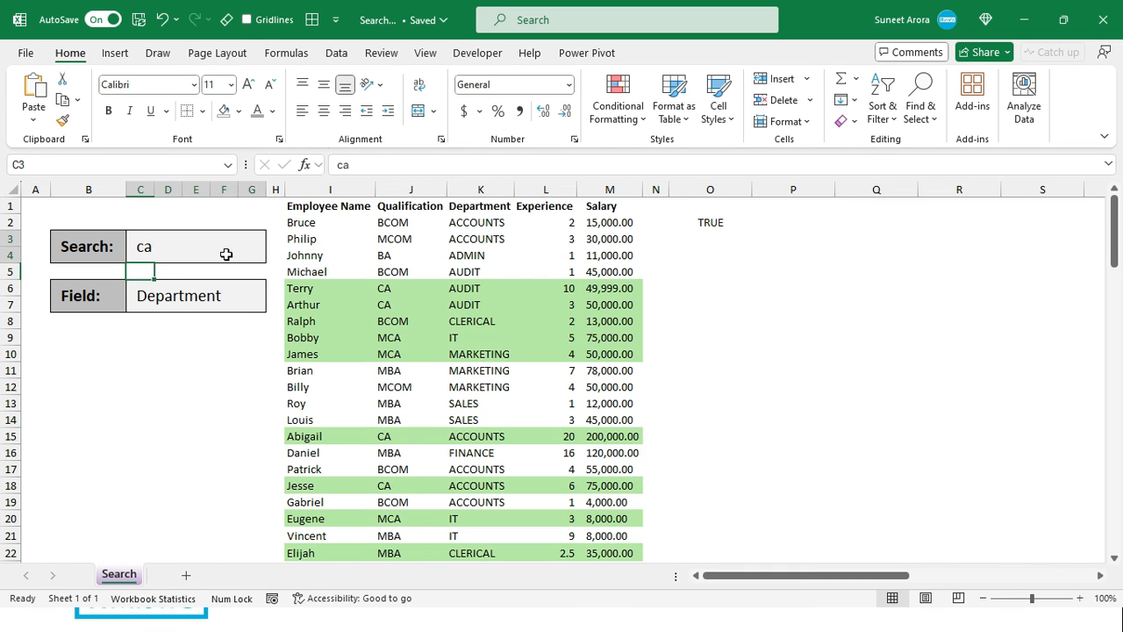
{"action": "type", "text": "re"}
{"action": "key", "text": "Return"}
{"action": "left_click", "coordinate": [226, 255]}
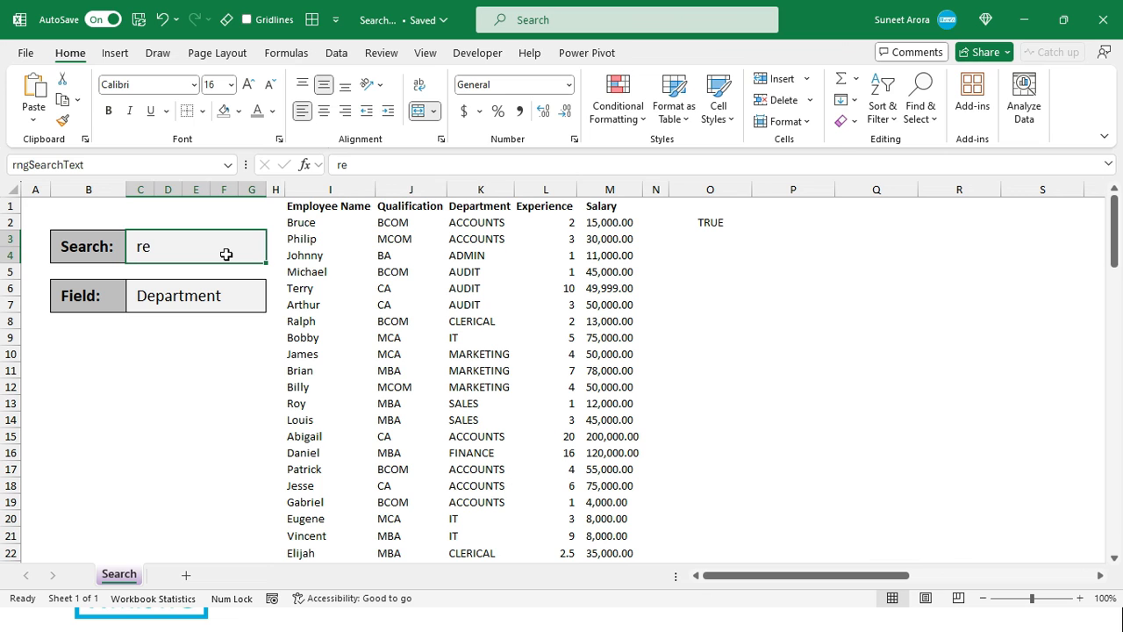
{"action": "type", "text": "ri"}
{"action": "key", "text": "Return"}
{"action": "left_click", "coordinate": [227, 255]}
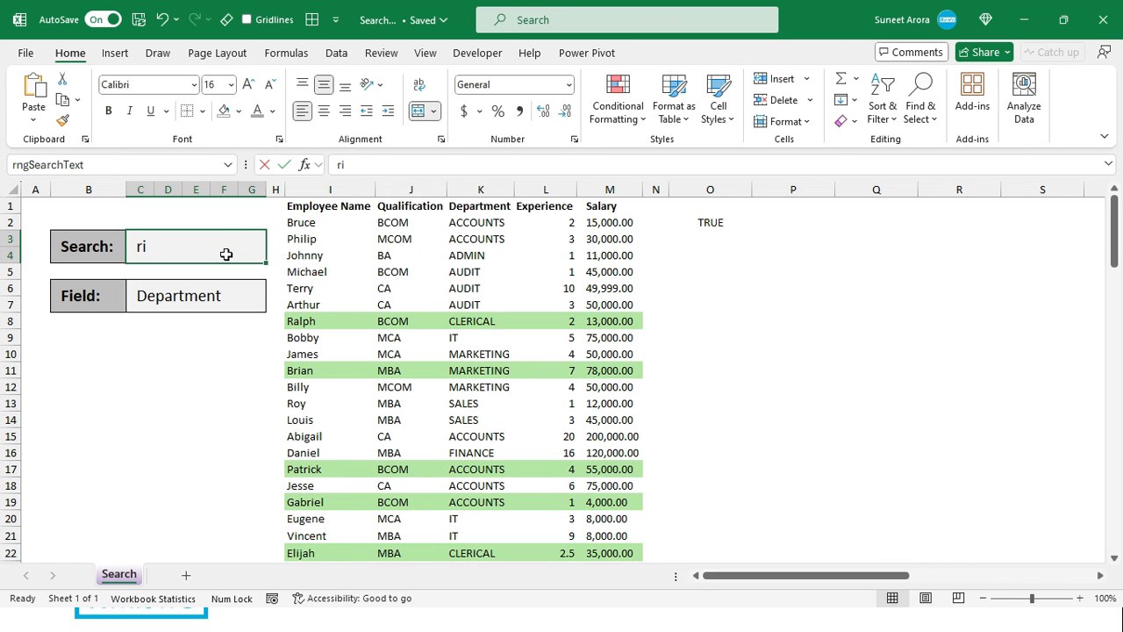
{"action": "type", "text": "ric"}
{"action": "key", "text": "Return"}
{"action": "left_click", "coordinate": [227, 254]}
{"action": "key", "text": "Delete"}
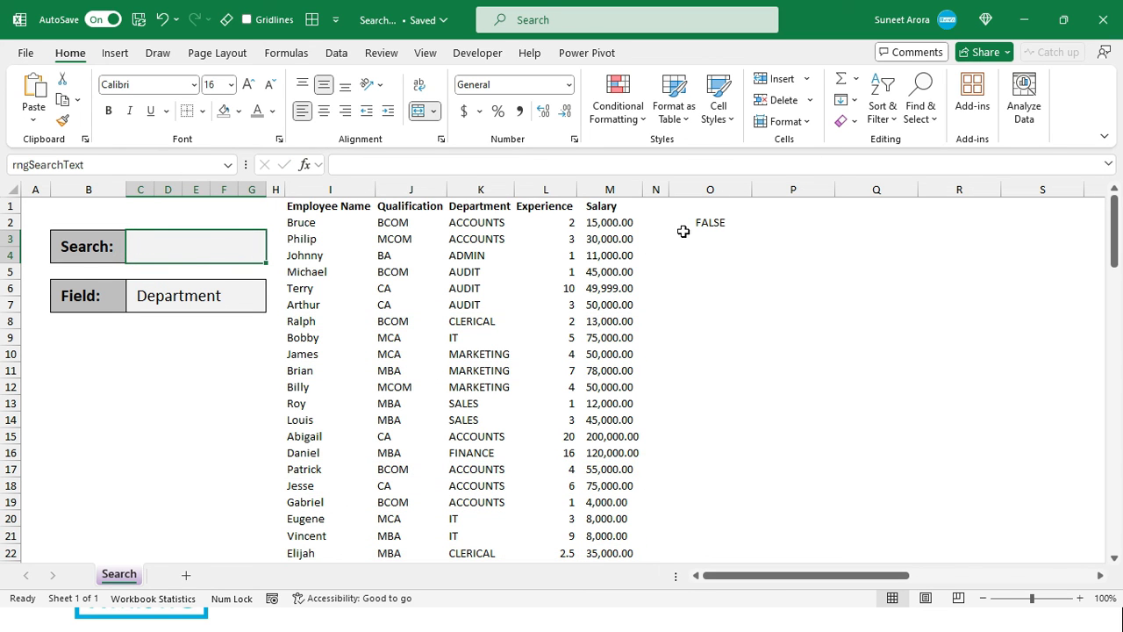
Replace the formula in O2 with the copied combined formula, accepting the correction to =OR(ISNUMBER(SEARCH(rngSearchText,$I2:$M2)))*NOT(ISBLANK(rngSearchText)).
{"action": "left_click", "coordinate": [739, 235]}
{"action": "key", "text": "Up"}
{"action": "key", "text": "F2"}
{"action": "key", "text": "shift+Home"}
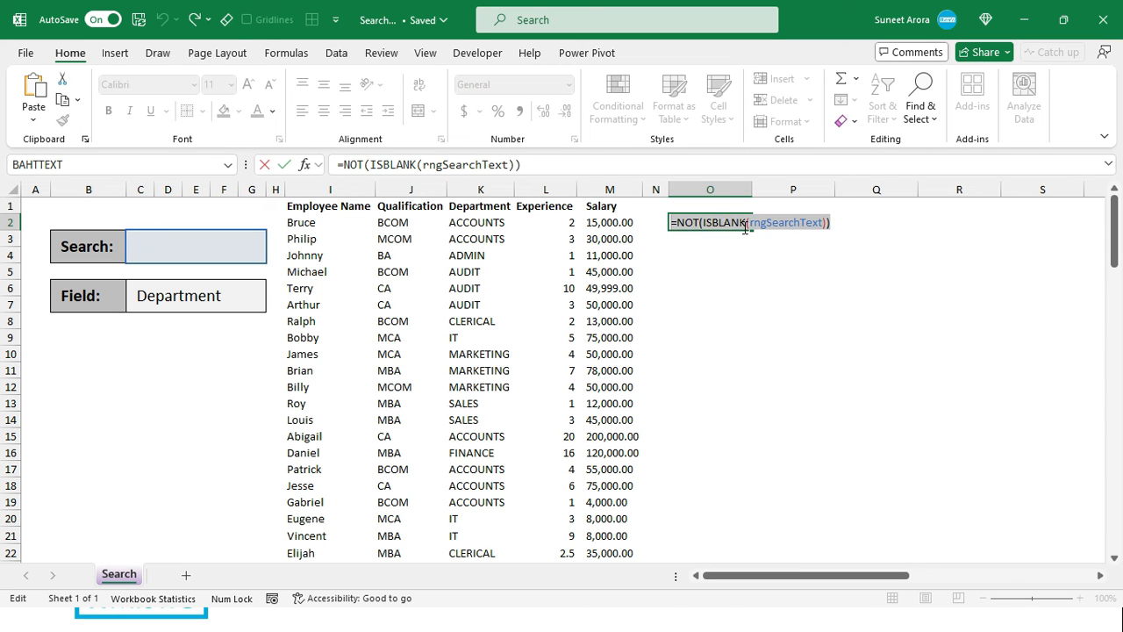
{"action": "key", "text": "ctrl+v"}
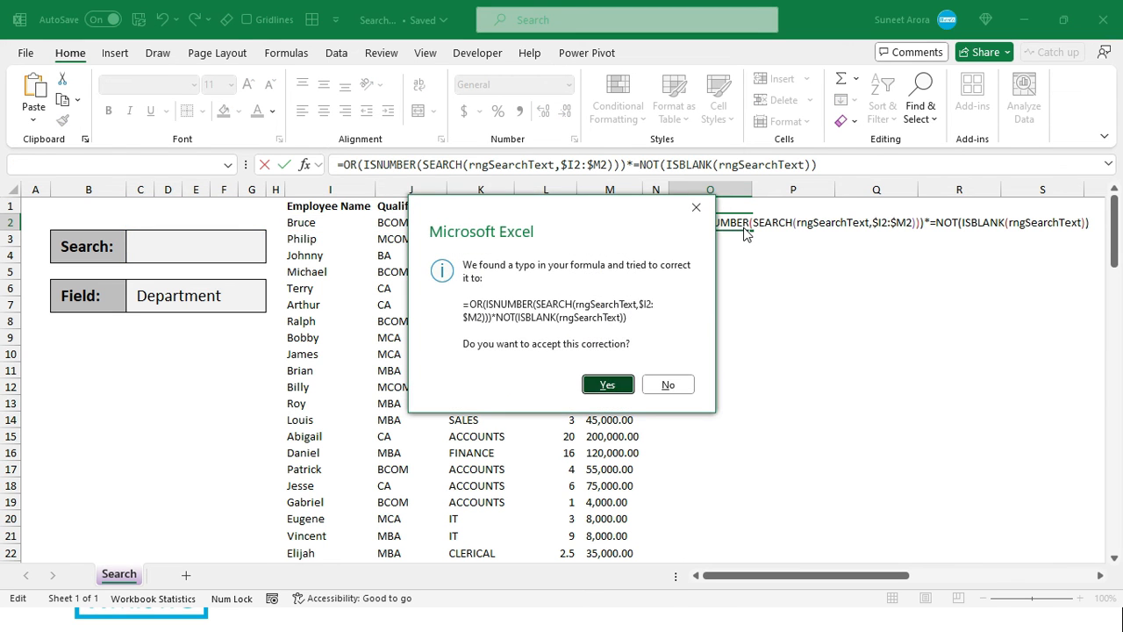
{"action": "key", "text": "Return"}
{"action": "left_click", "coordinate": [725, 222]}
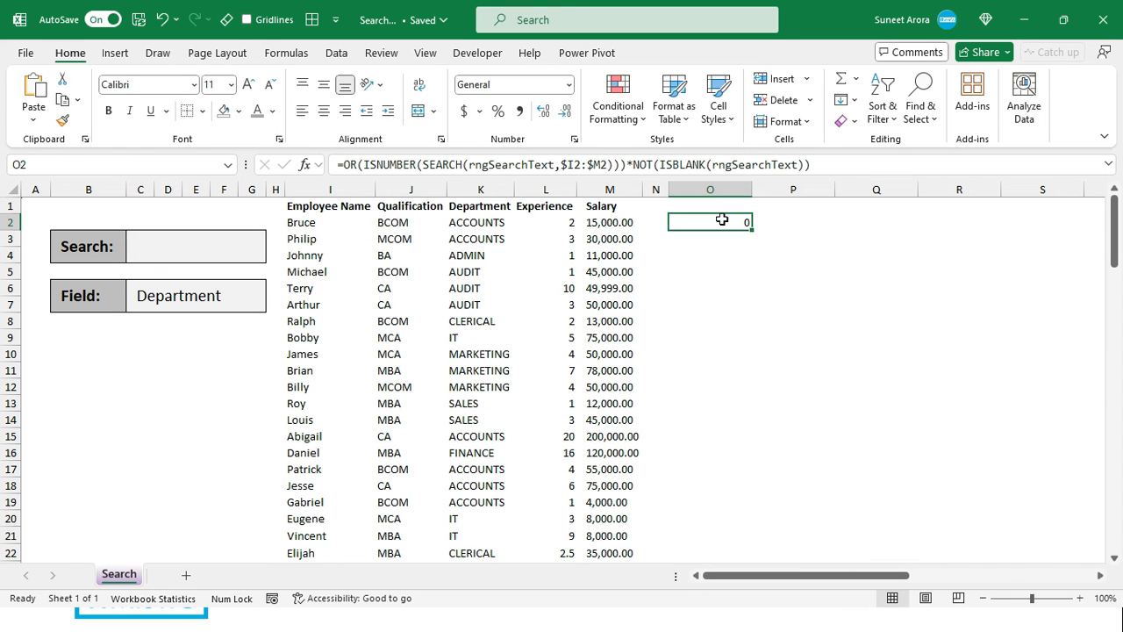
Cut the OR(ISNUMBER(SEARCH())) part and the multiplication sign out of O2 so that it reads =NOT(ISBLANK(rngSearchText)).
{"action": "double_click", "coordinate": [720, 221]}
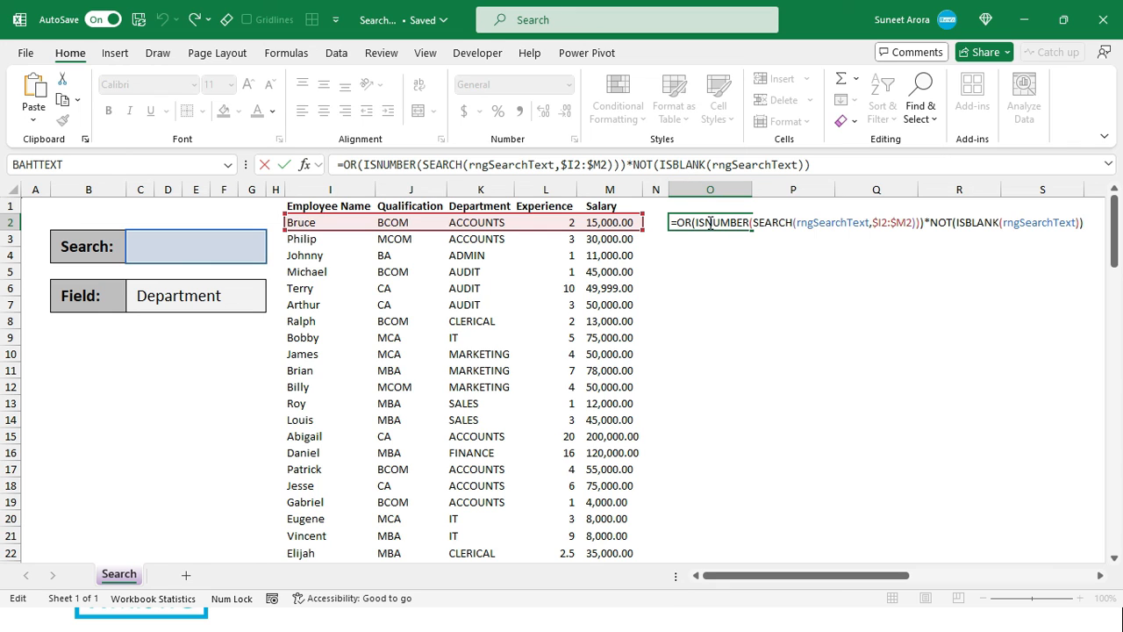
{"action": "left_click_drag", "start_coordinate": [679, 223], "coordinate": [924, 223]}
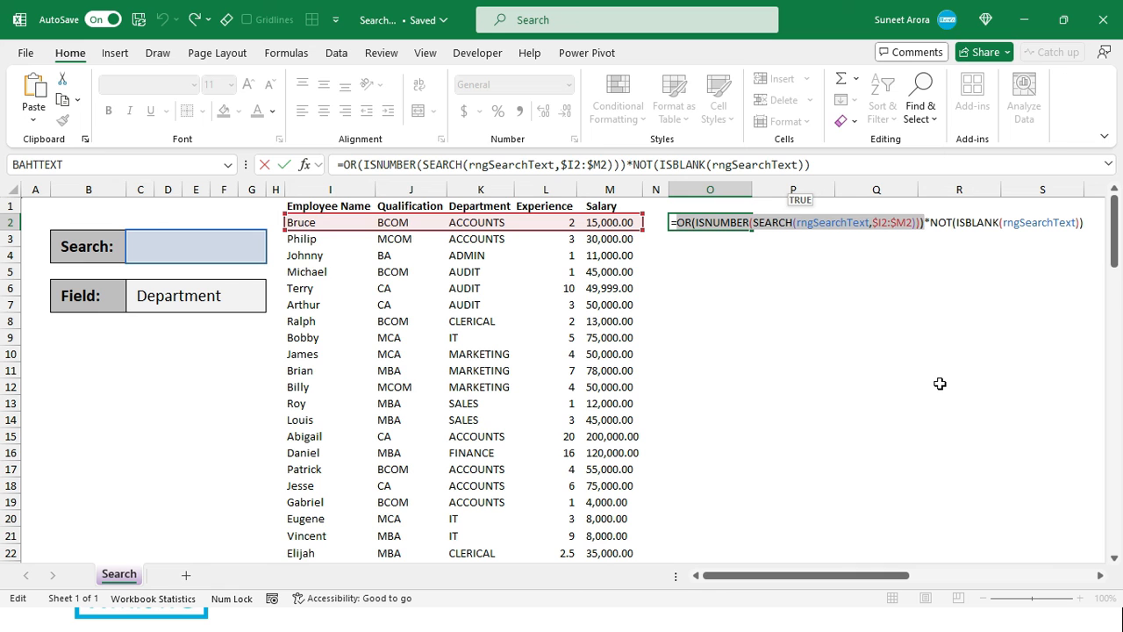
{"action": "key", "text": "Delete"}
{"action": "key", "text": "Delete"}
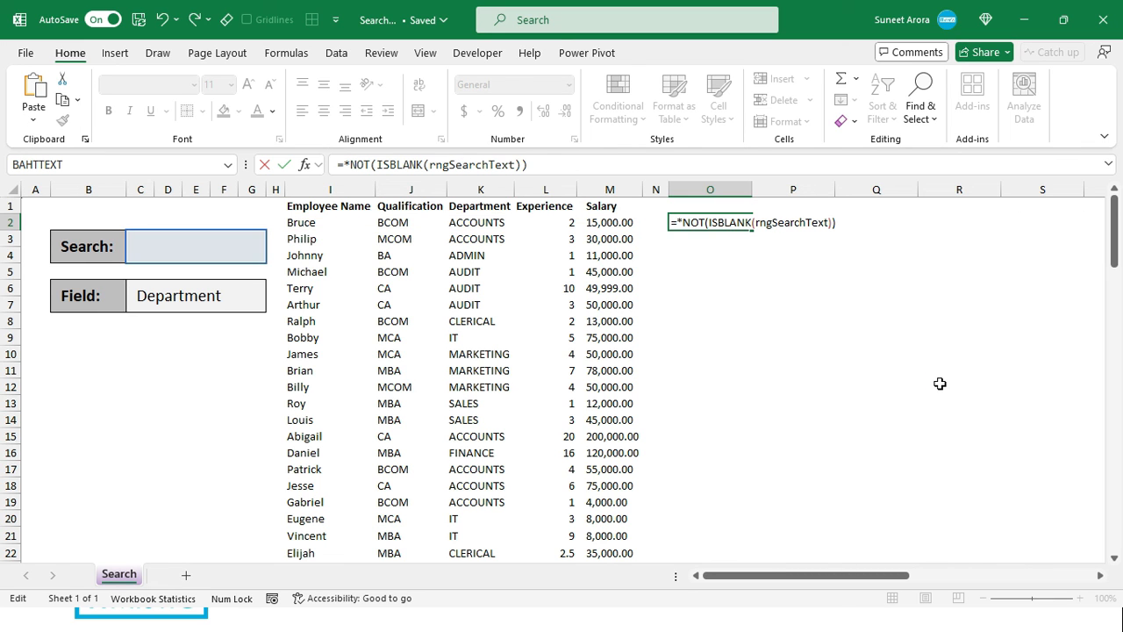
{"action": "key", "text": "Return"}
Paste the cut part into P2 as the separate formula =OR(ISNUMBER(SEARCH(rngSearchText,$I2:$M2))).
{"action": "key", "text": "Up"}
{"action": "key", "text": "Right"}
{"action": "key", "text": "F2"}
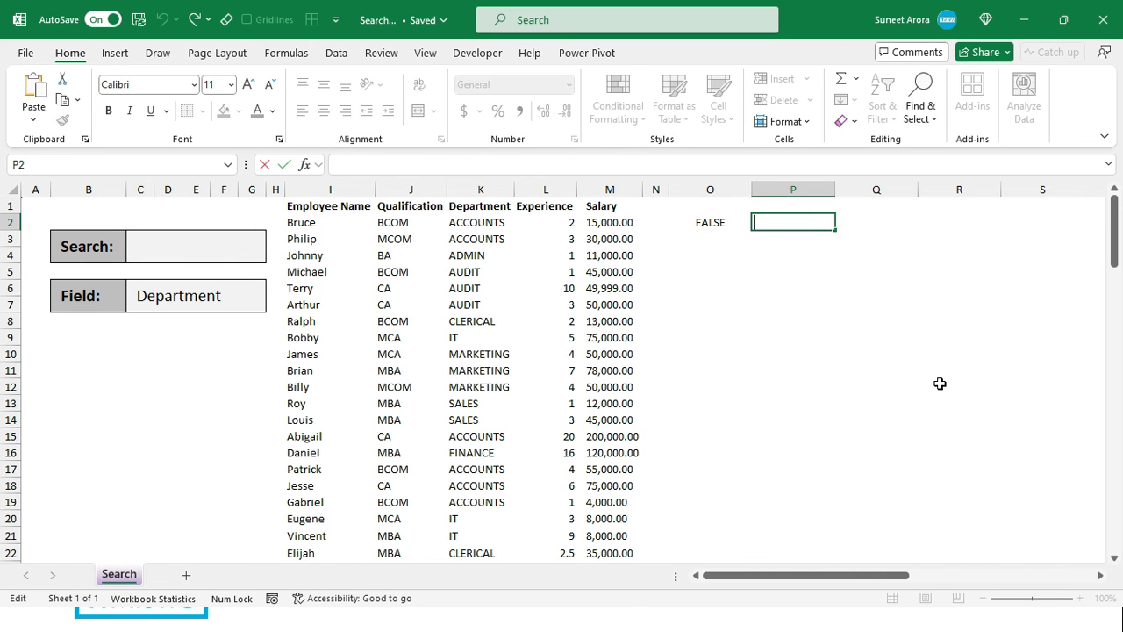
{"action": "key", "text": "ctrl+v"}
{"action": "type", "text": "="}
{"action": "key", "text": "Return"}
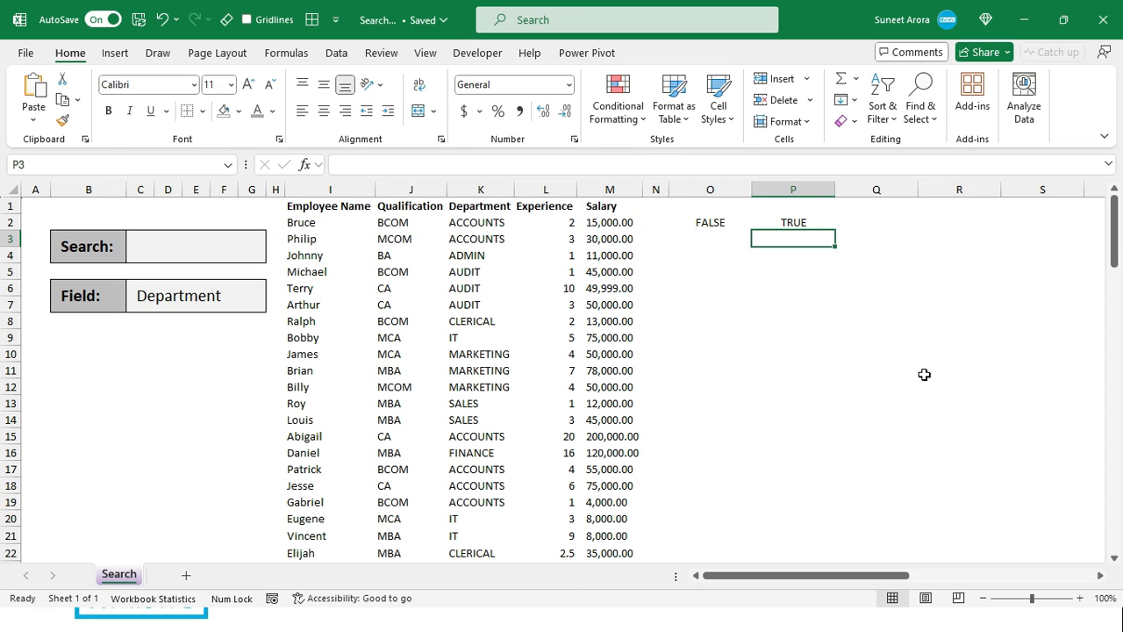
Fill the helper formulas in O2 and P2 down to row 21.
{"action": "left_click", "coordinate": [794, 222]}
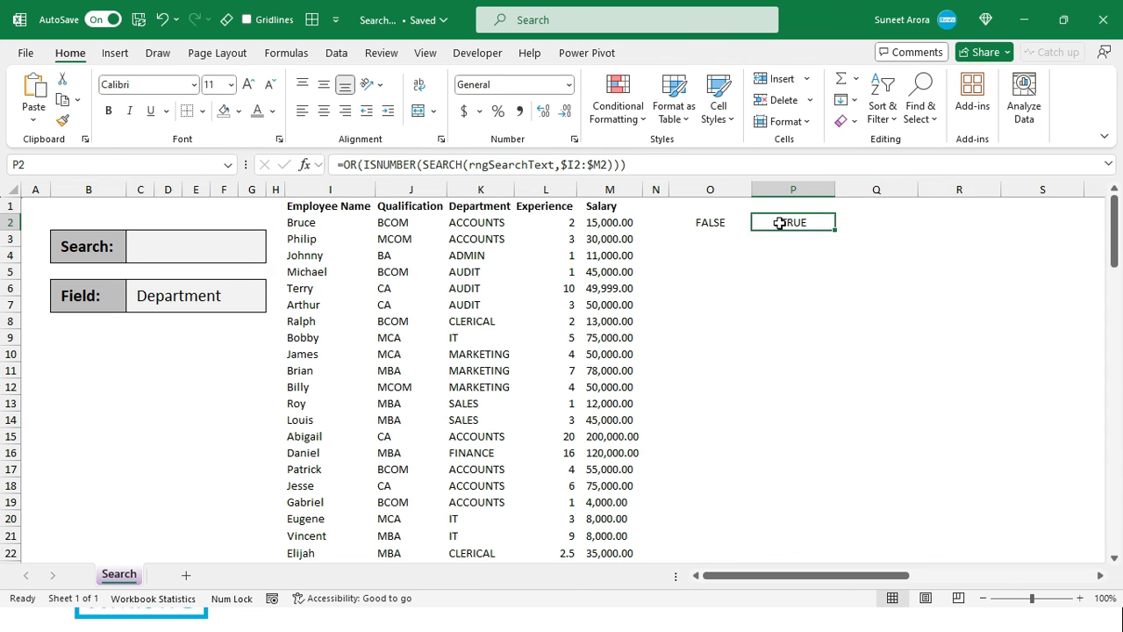
{"action": "left_click", "coordinate": [732, 223]}
{"action": "left_click_drag", "start_coordinate": [749, 230], "coordinate": [745, 537]}
{"action": "left_click", "coordinate": [825, 226]}
{"action": "left_click", "coordinate": [840, 234]}
{"action": "left_click", "coordinate": [815, 222]}
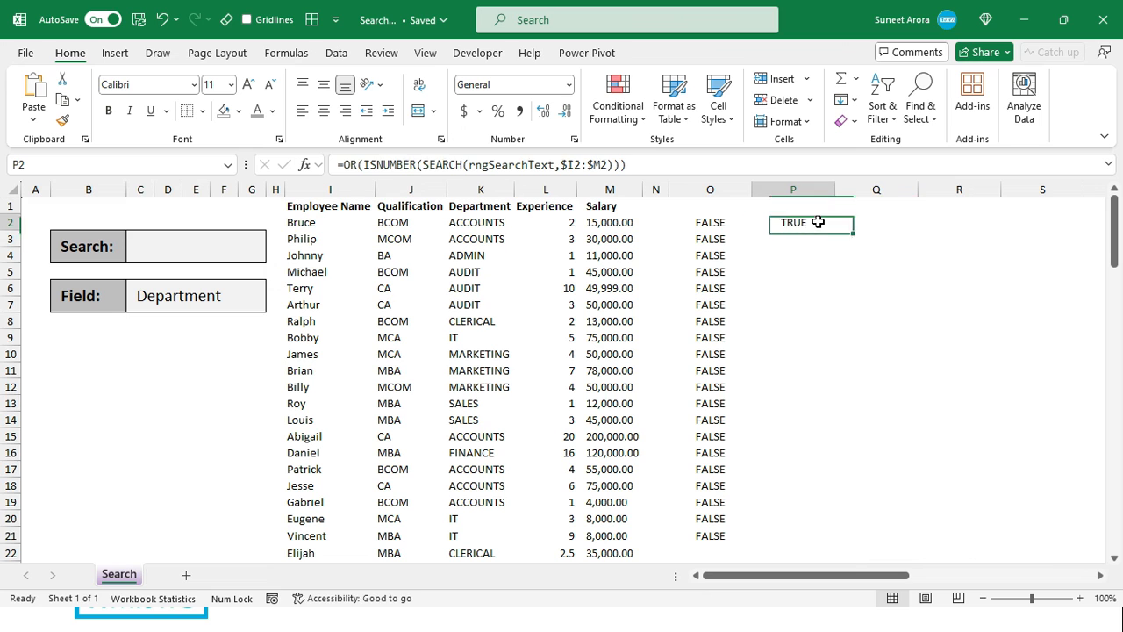
{"action": "double_click", "coordinate": [835, 230]}
{"action": "left_click", "coordinate": [795, 387]}
{"action": "left_click", "coordinate": [794, 271]}
{"action": "left_click", "coordinate": [795, 223]}
Enter ca in the Search box.
{"action": "left_click", "coordinate": [206, 255]}
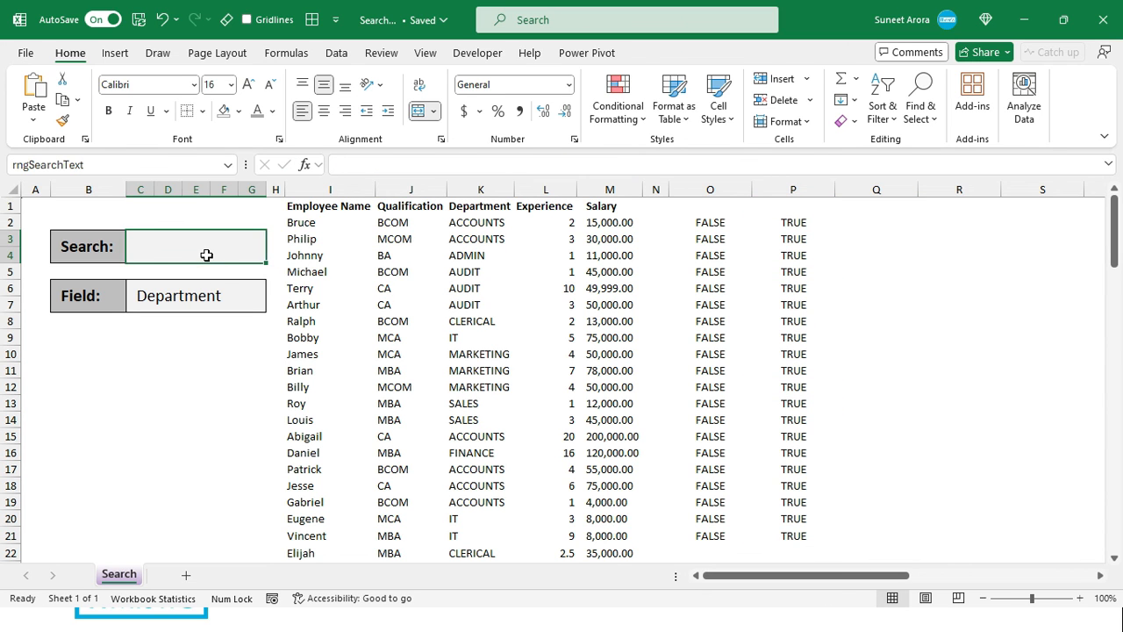
{"action": "type", "text": "ca"}
{"action": "key", "text": "Return"}
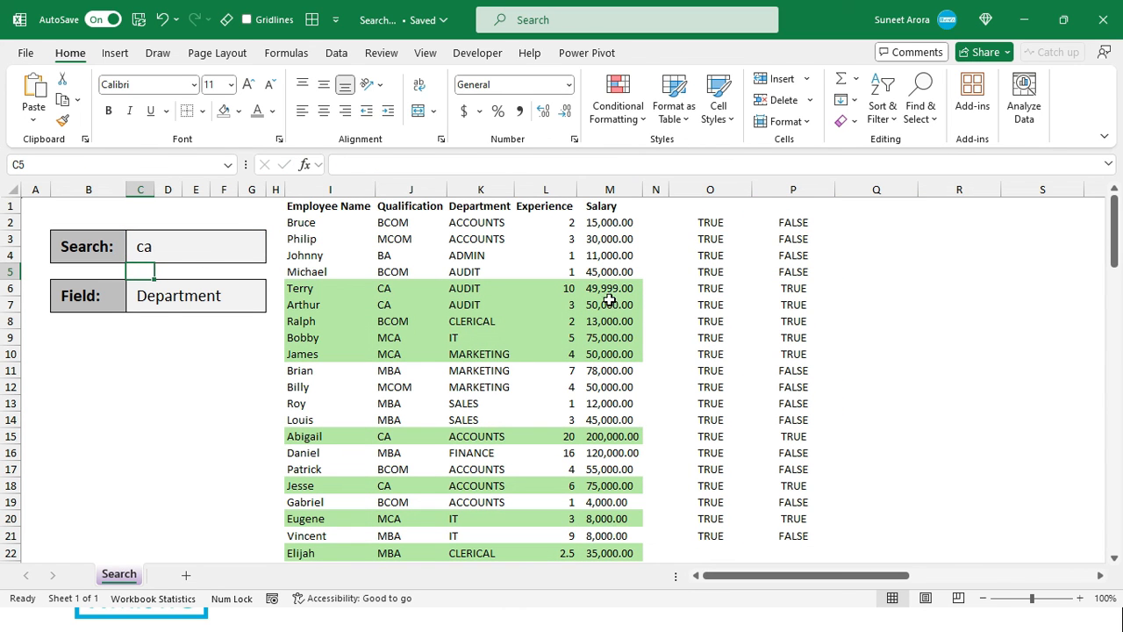
Compare the helper results in columns O and P with the highlighted rows and inspect the formula in O2.
{"action": "left_click_drag", "start_coordinate": [794, 290], "coordinate": [799, 357]}
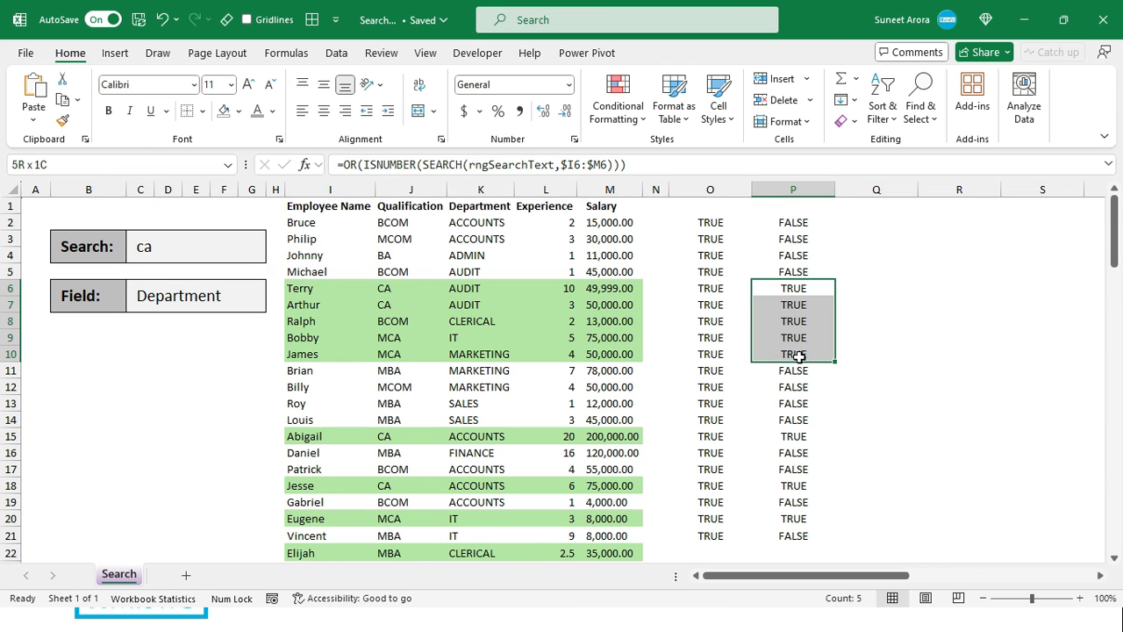
{"action": "left_click", "coordinate": [709, 289]}
{"action": "left_click", "coordinate": [707, 225]}
{"action": "double_click", "coordinate": [708, 224]}
{"action": "key", "text": "Escape"}
{"action": "left_click", "coordinate": [706, 289]}
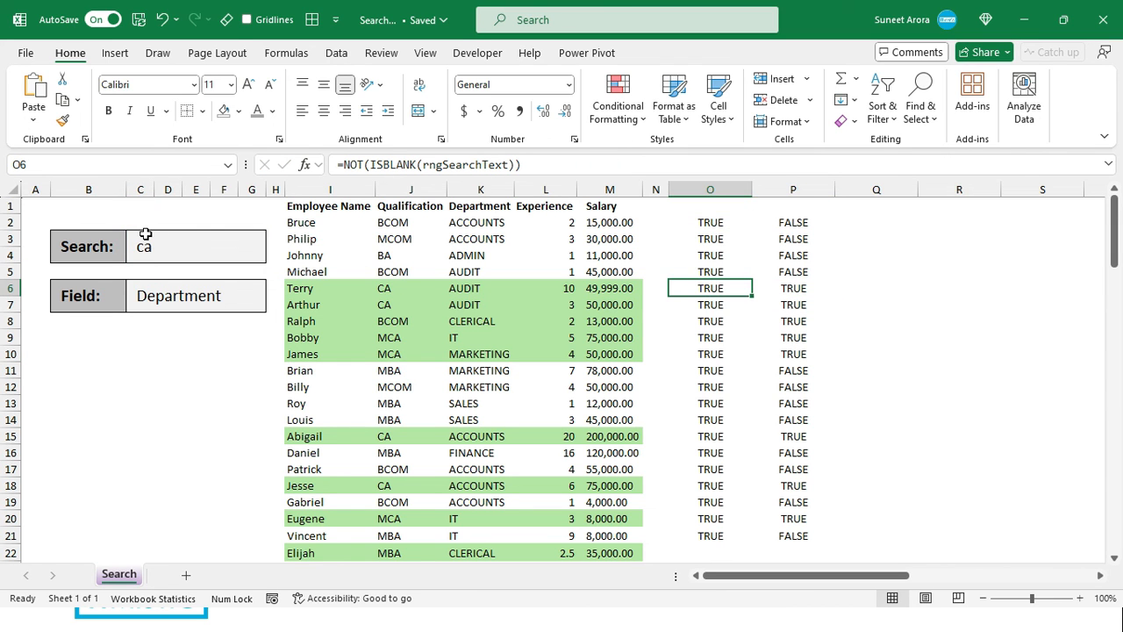
{"action": "left_click_drag", "start_coordinate": [707, 226], "coordinate": [707, 534]}
{"action": "double_click", "coordinate": [692, 225]}
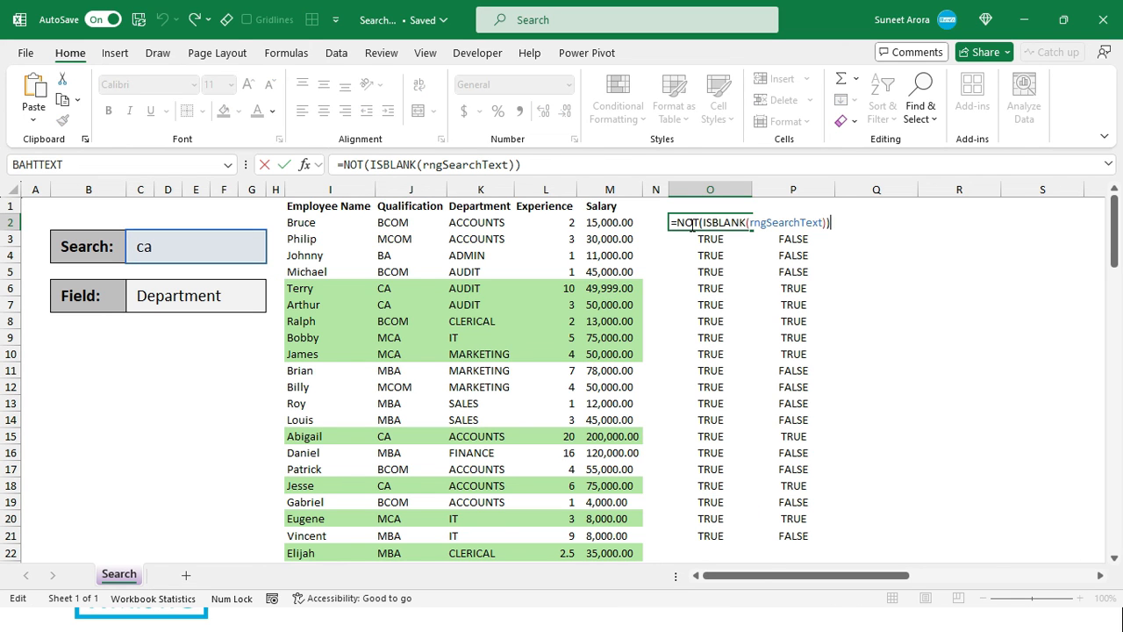
{"action": "key", "text": "Escape"}
{"action": "left_click", "coordinate": [785, 222]}
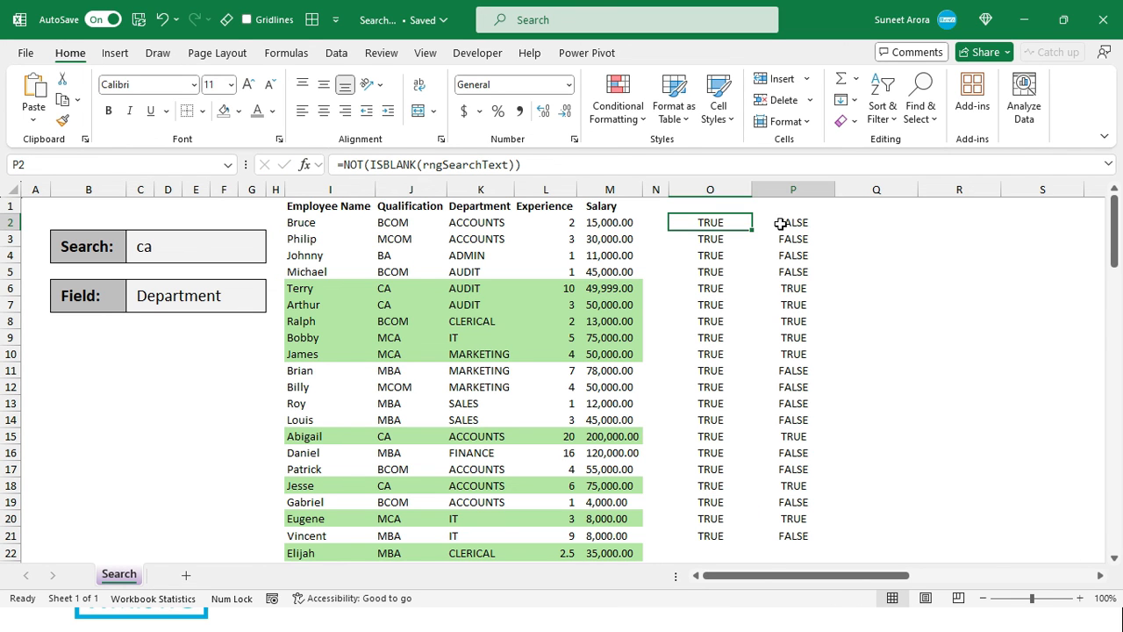
{"action": "left_click", "coordinate": [694, 224]}
{"action": "left_click", "coordinate": [785, 223]}
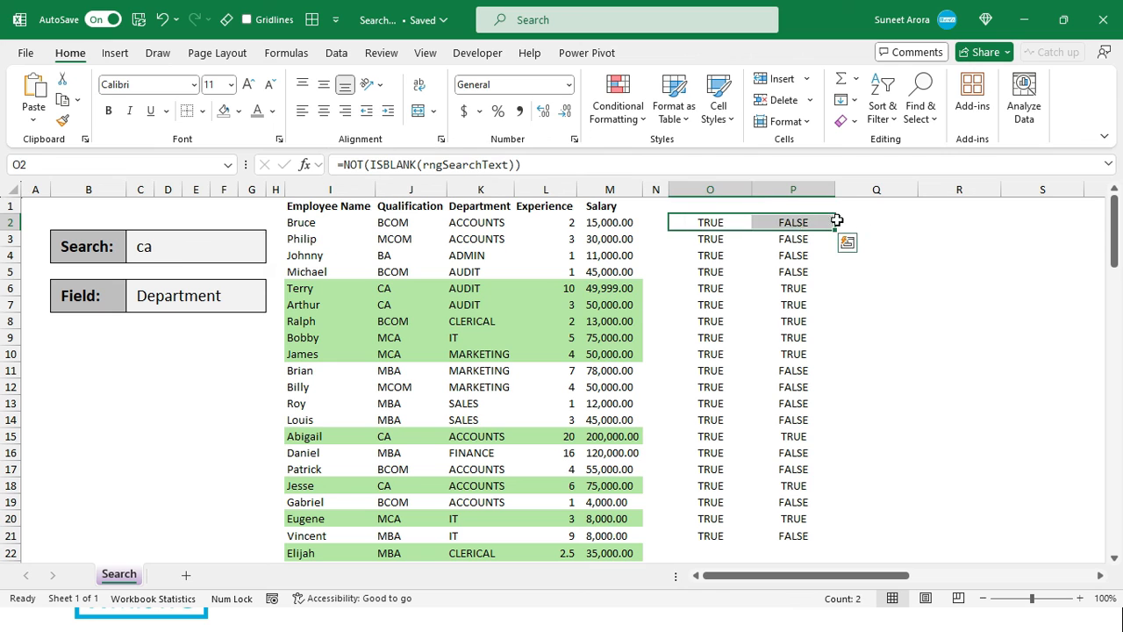
Multiply the two helper results with =O2*P2 in Q2, fill it down to row 21, and compare rows 6 to 10 with the highlighting.
{"action": "left_click", "coordinate": [888, 220]}
{"action": "type", "text": "="}
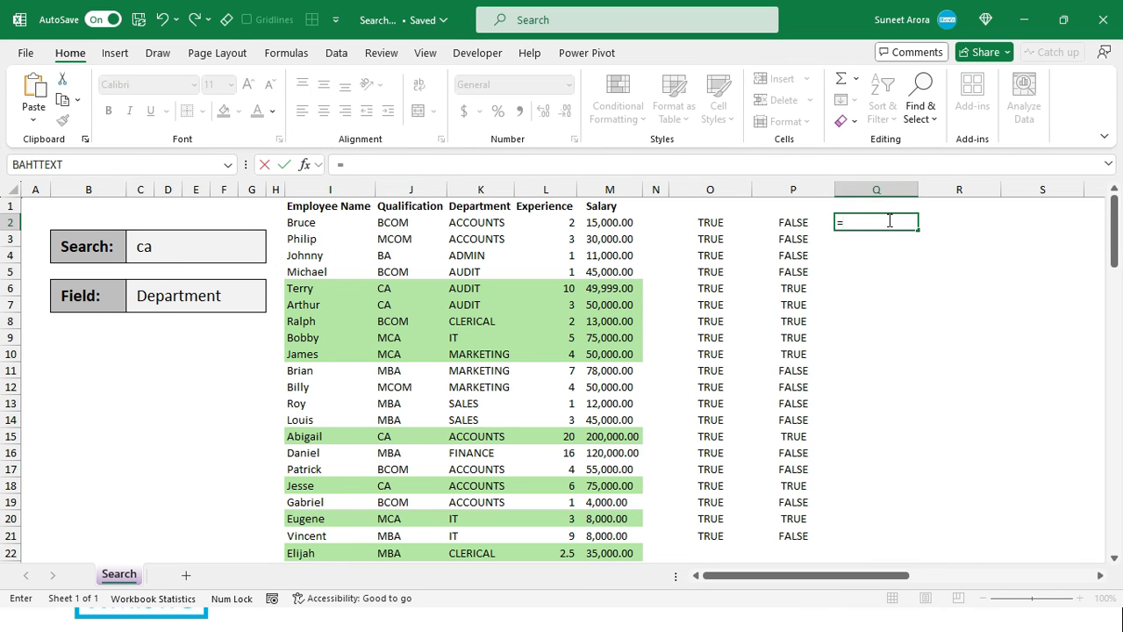
{"action": "key", "text": "Left"}
{"action": "key", "text": "Left"}
{"action": "type", "text": "*"}
{"action": "key", "text": "Left"}
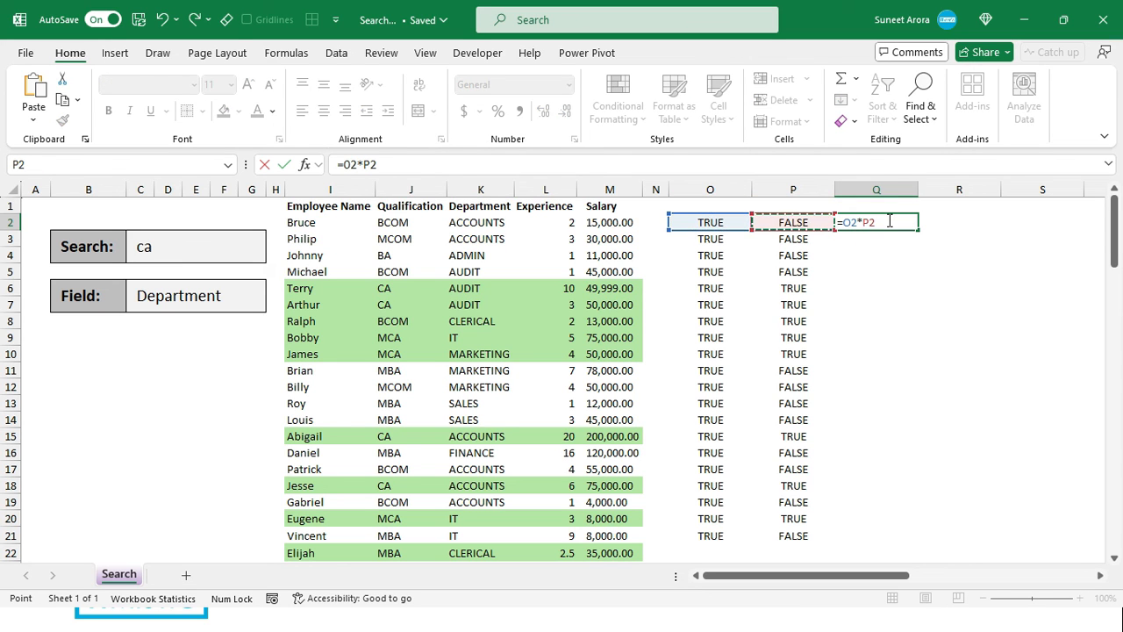
{"action": "key", "text": "ctrl+Return"}
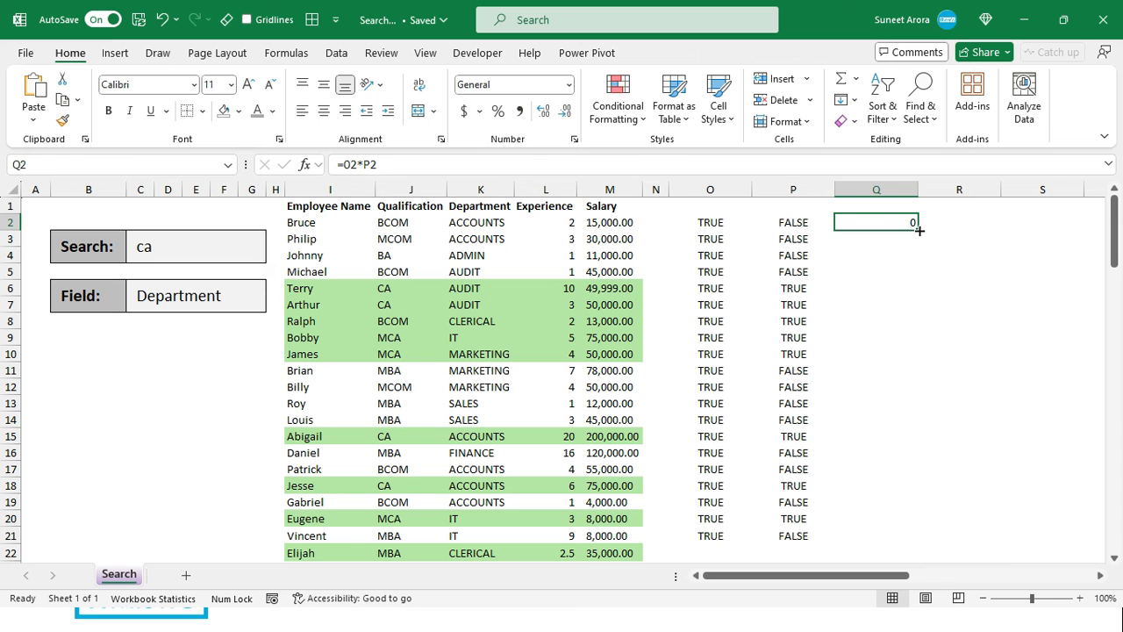
{"action": "double_click", "coordinate": [918, 230]}
{"action": "left_click_drag", "start_coordinate": [897, 290], "coordinate": [725, 354]}
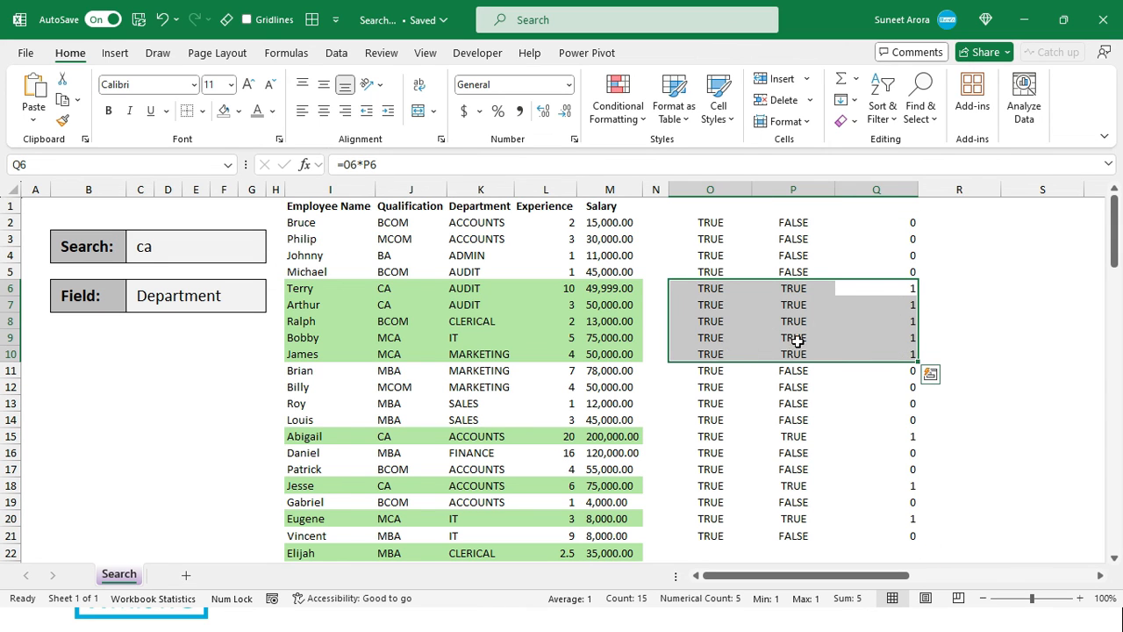
{"action": "left_click_drag", "start_coordinate": [865, 288], "coordinate": [361, 357]}
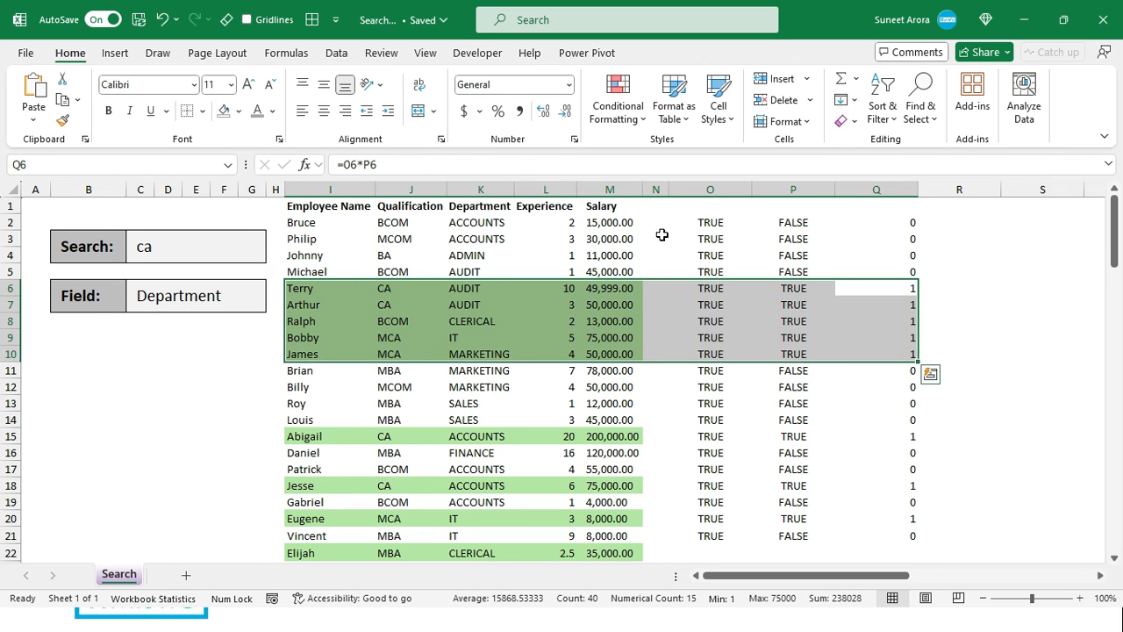
Delete all helper formulas from O2 to Q21 and return to the employee table.
{"action": "left_click", "coordinate": [706, 222]}
{"action": "left_click_drag", "start_coordinate": [764, 290], "coordinate": [900, 539]}
{"action": "key", "text": "Delete"}
{"action": "key", "text": "ctrl+Home"}
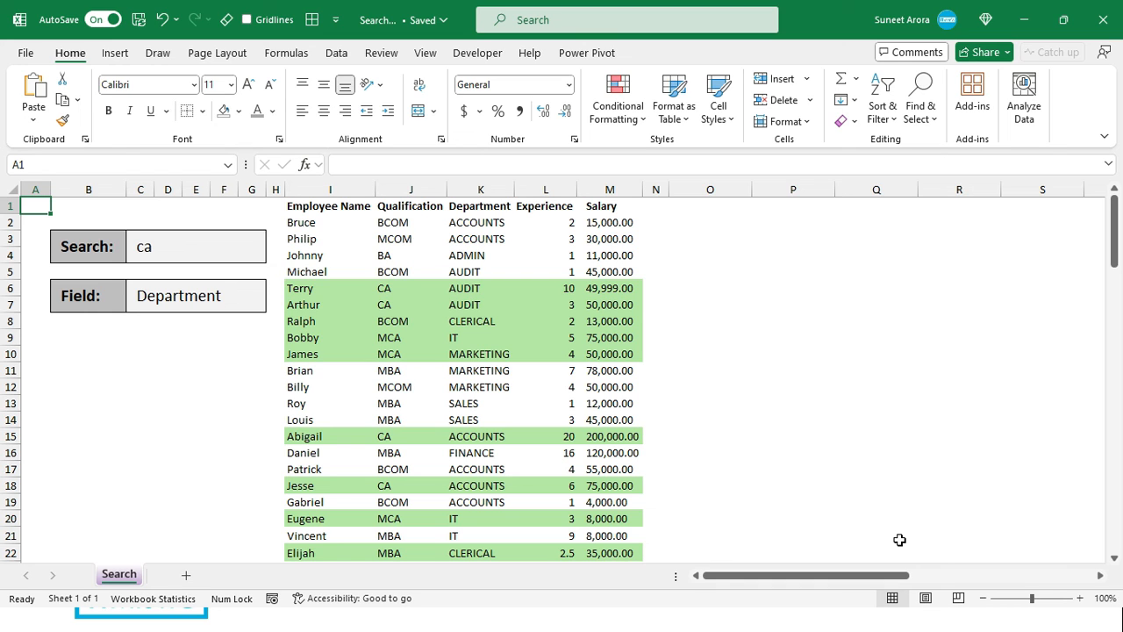
{"action": "left_click", "coordinate": [408, 290]}
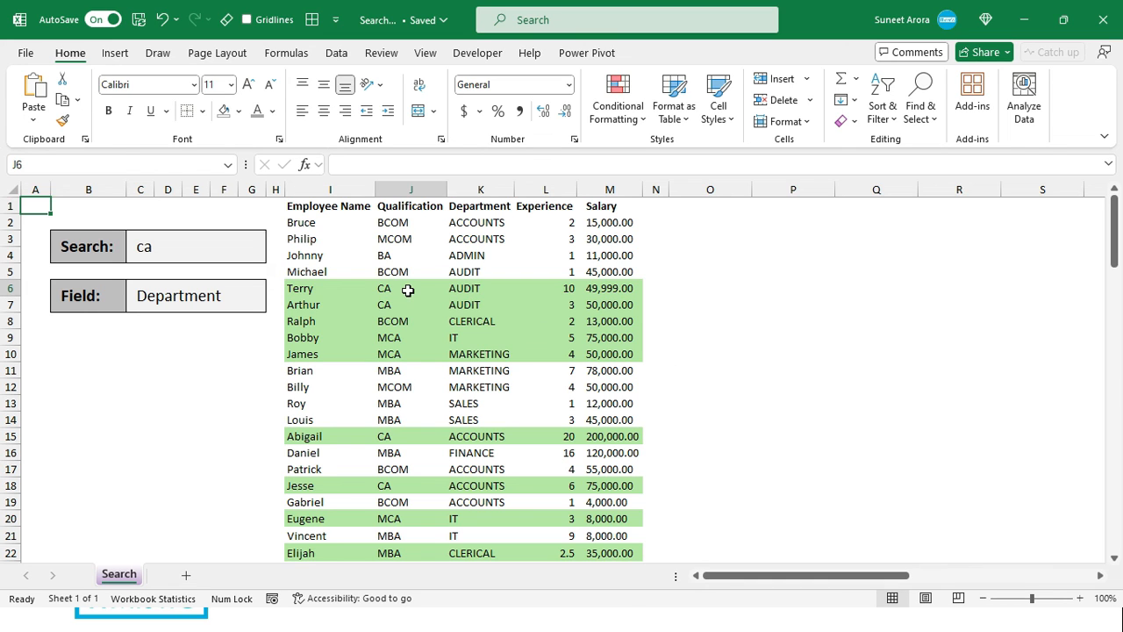